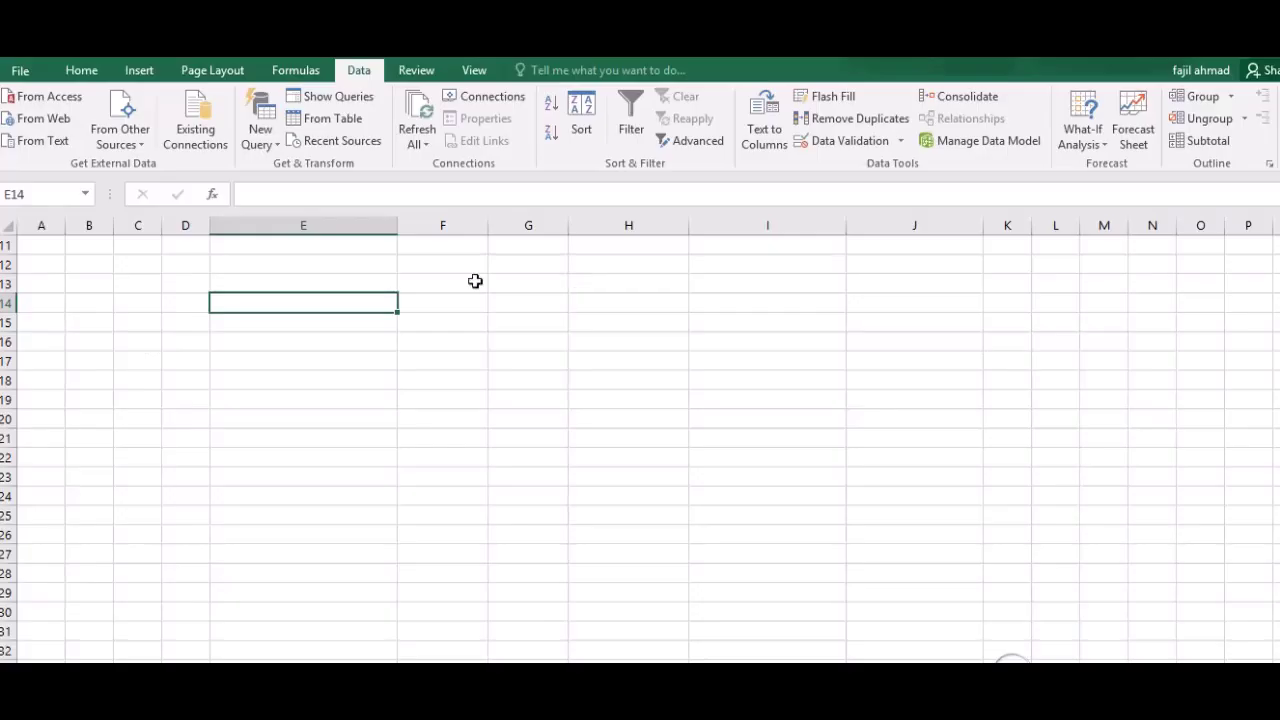
Browse the Date & Time function list on the Formulas tab, then close it
left_click(475, 281)
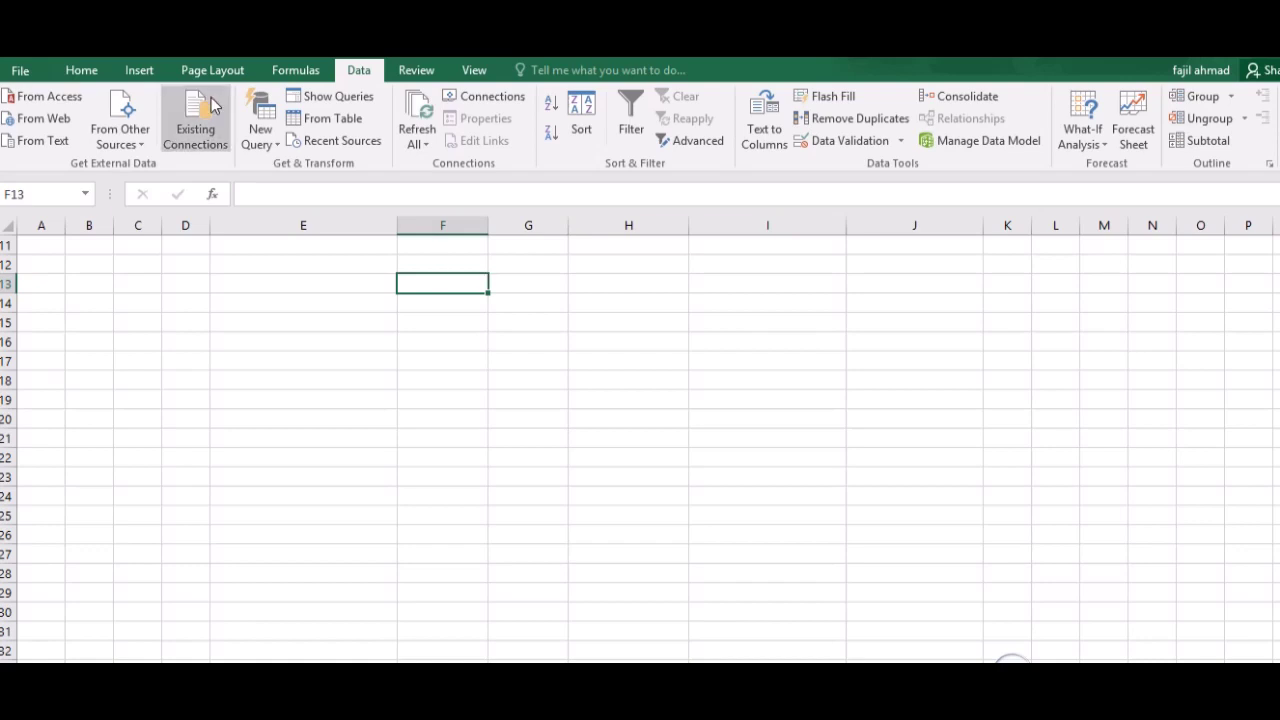
left_click(295, 72)
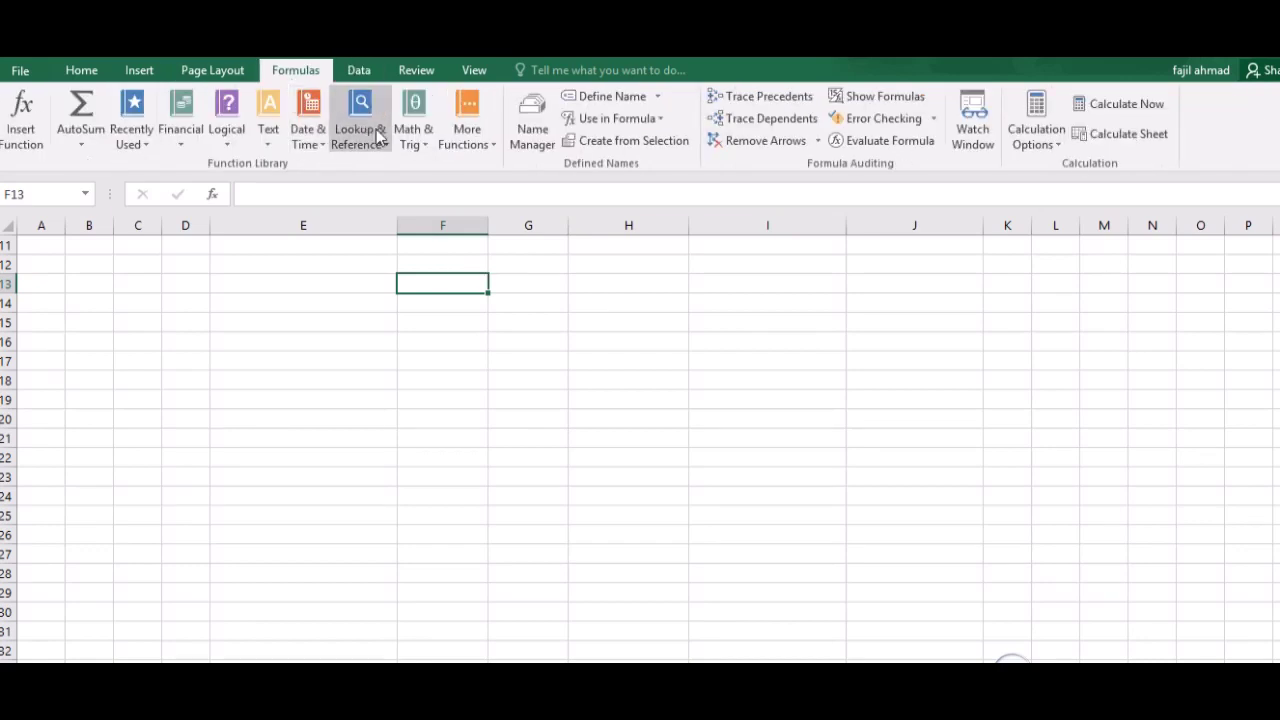
left_click(305, 140)
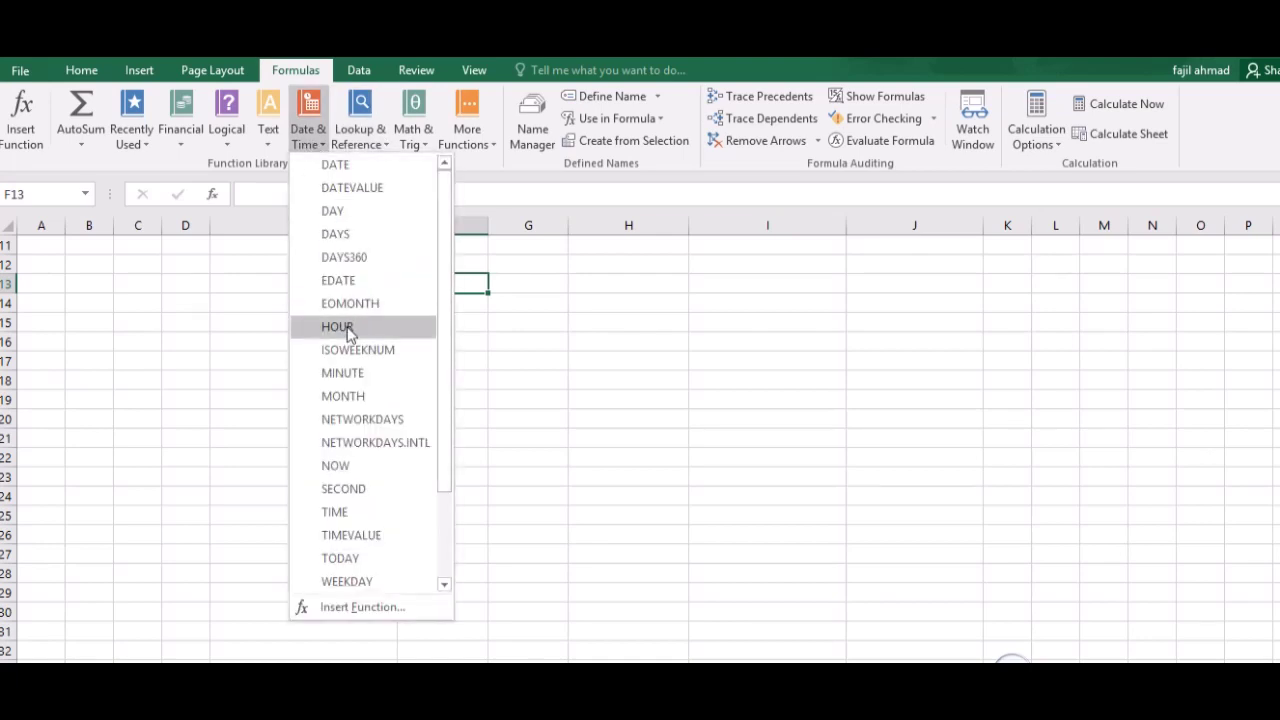
left_click(549, 344)
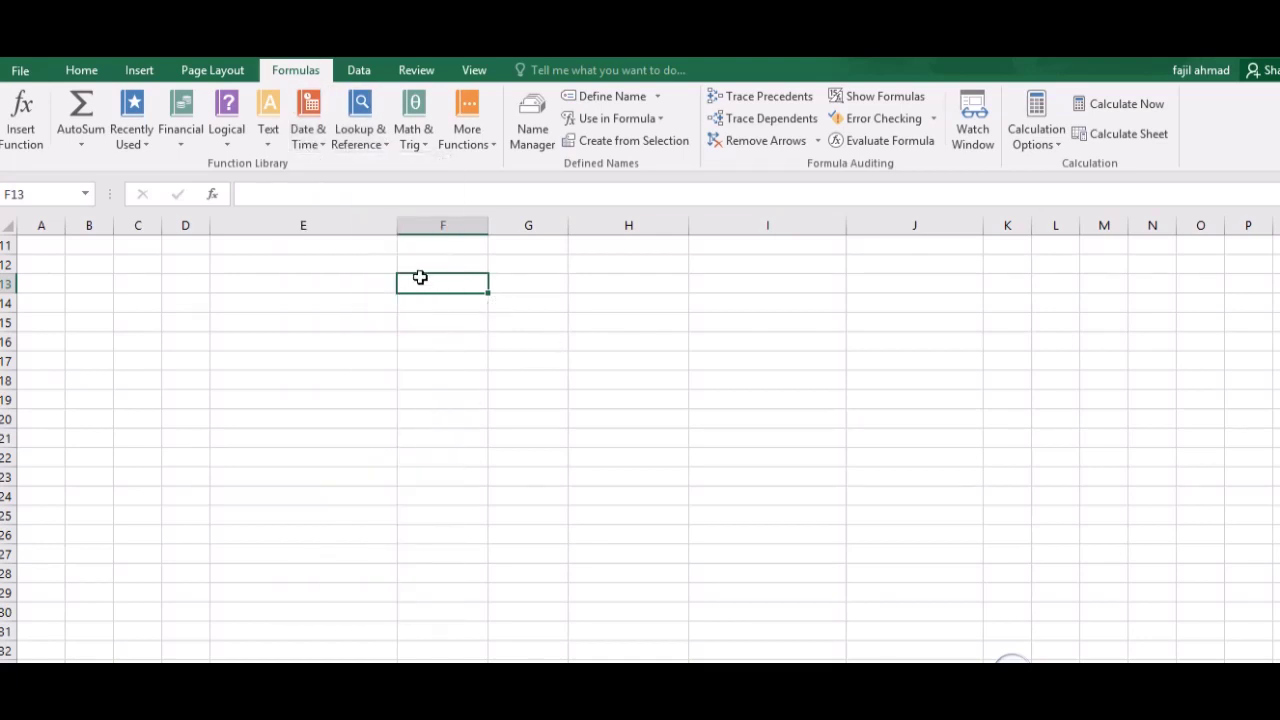
left_click(318, 290)
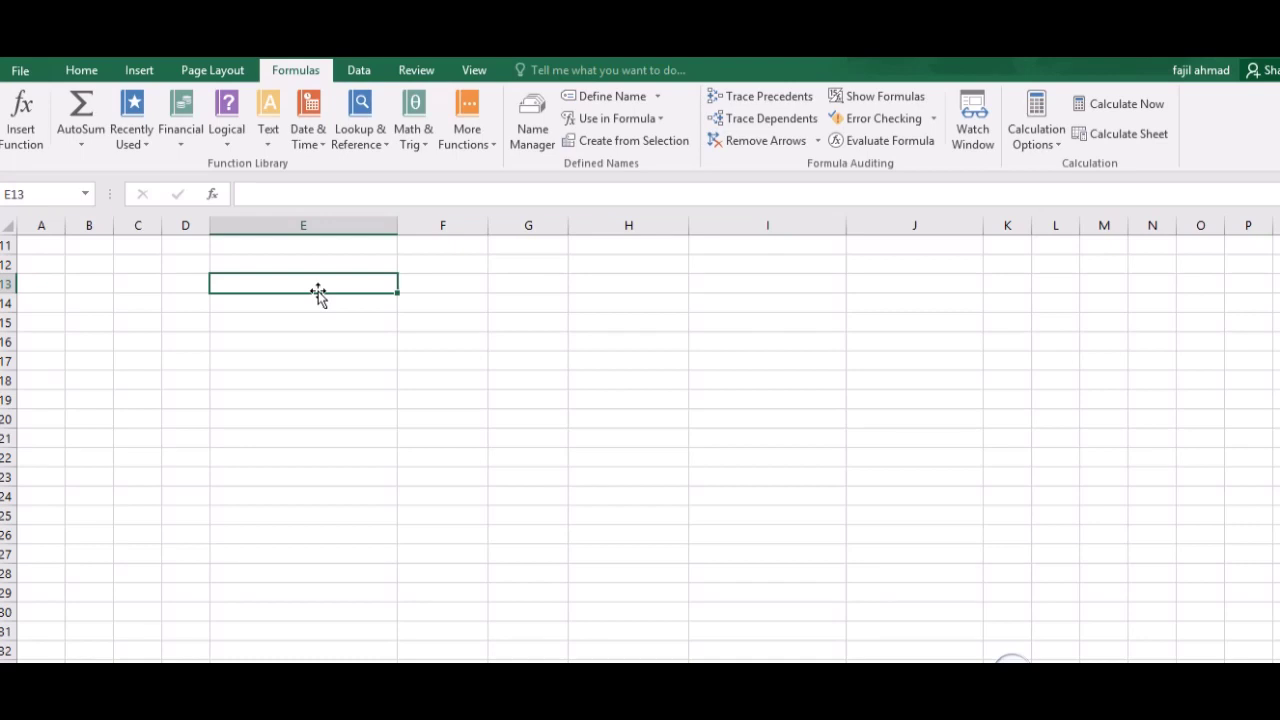
Zoom to fit the D12:J26 block in the window and return to cell E16
left_click(383, 345)
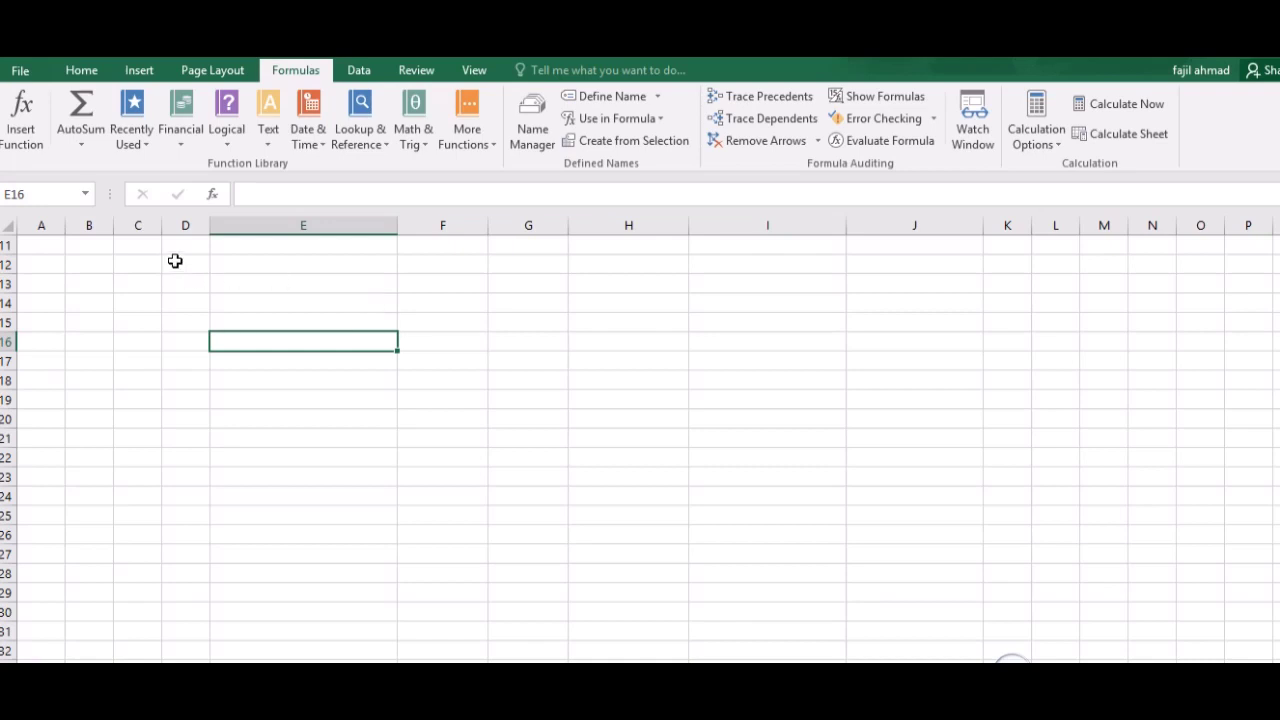
left_click_drag(174, 262, 969, 525)
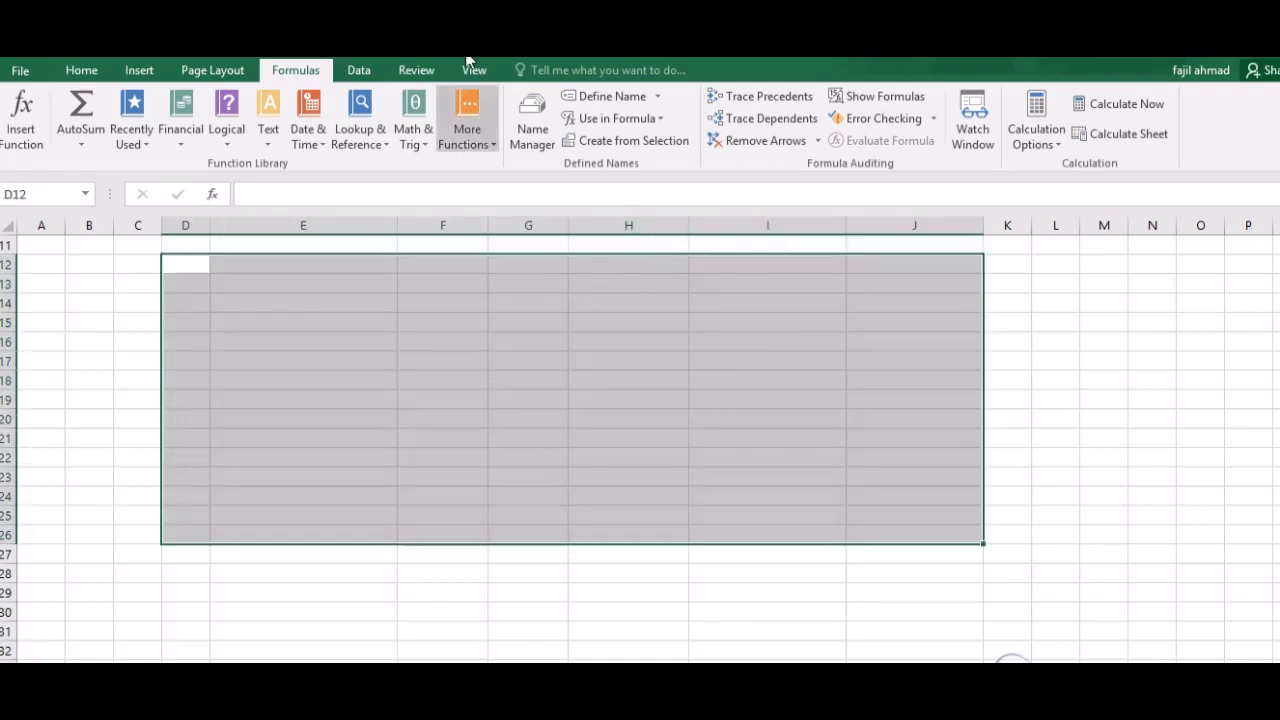
left_click(472, 72)
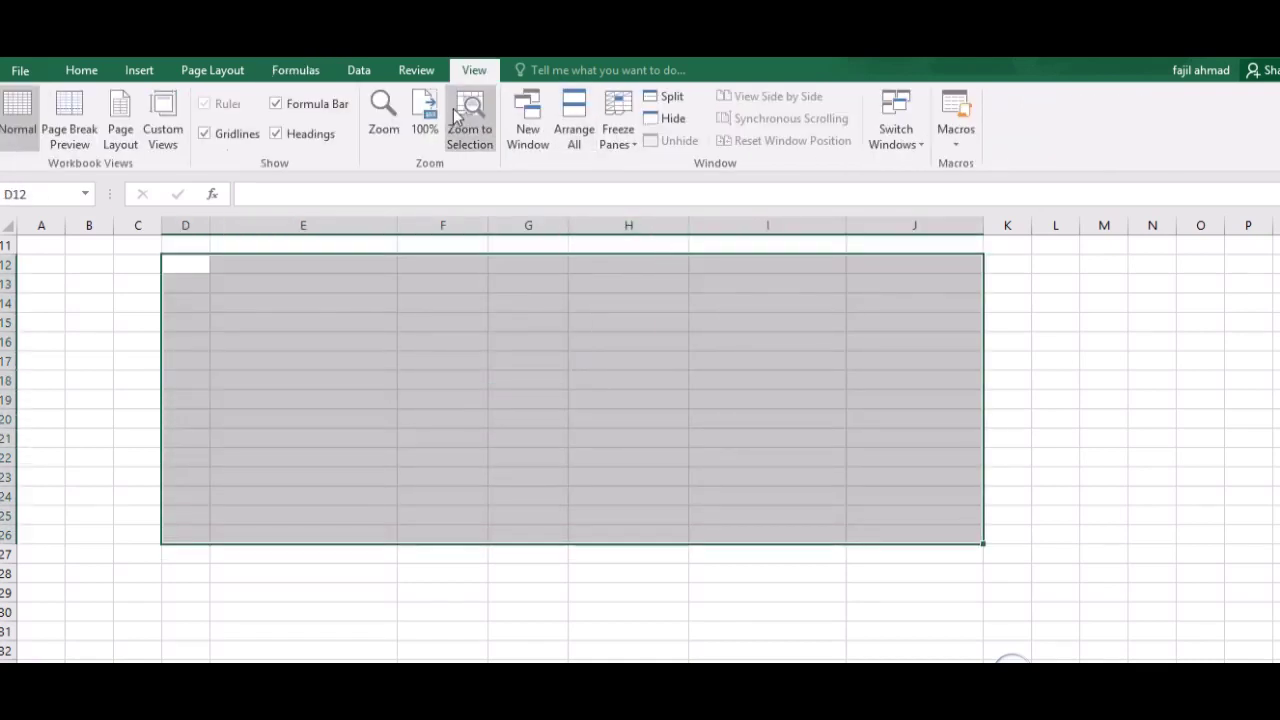
left_click(458, 117)
left_click(380, 315)
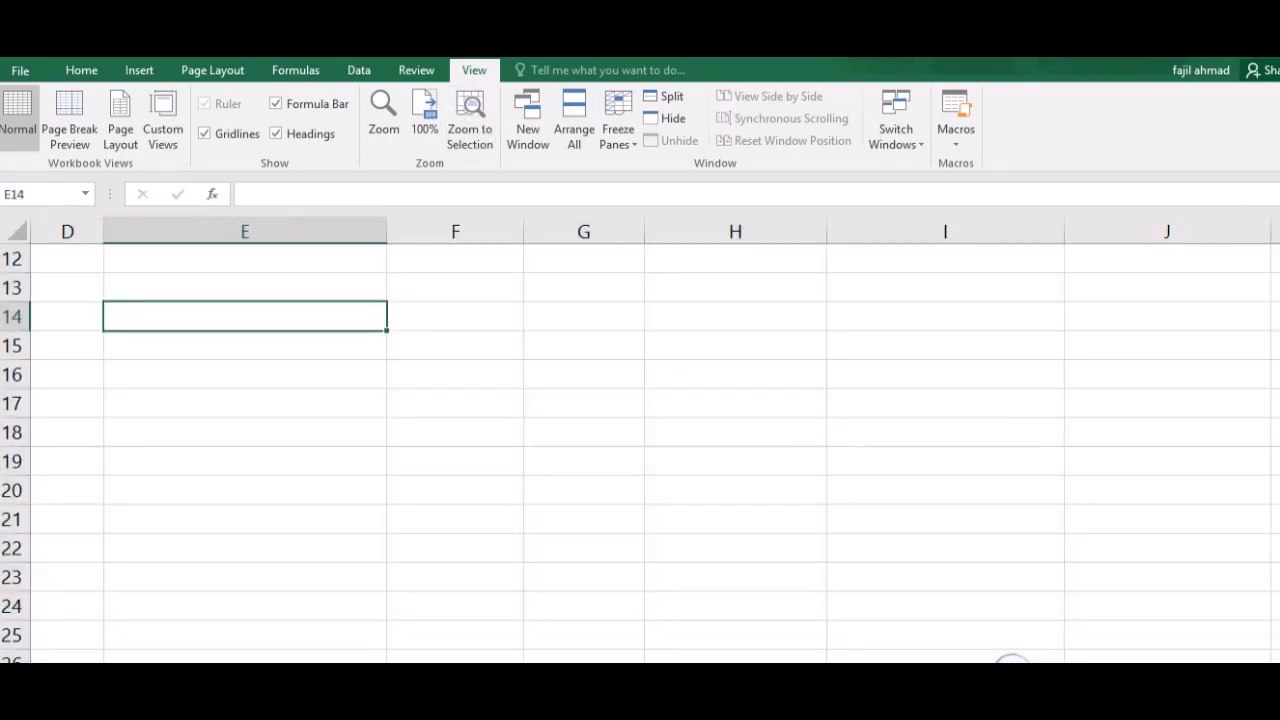
scroll(640, 440, "up", 2)
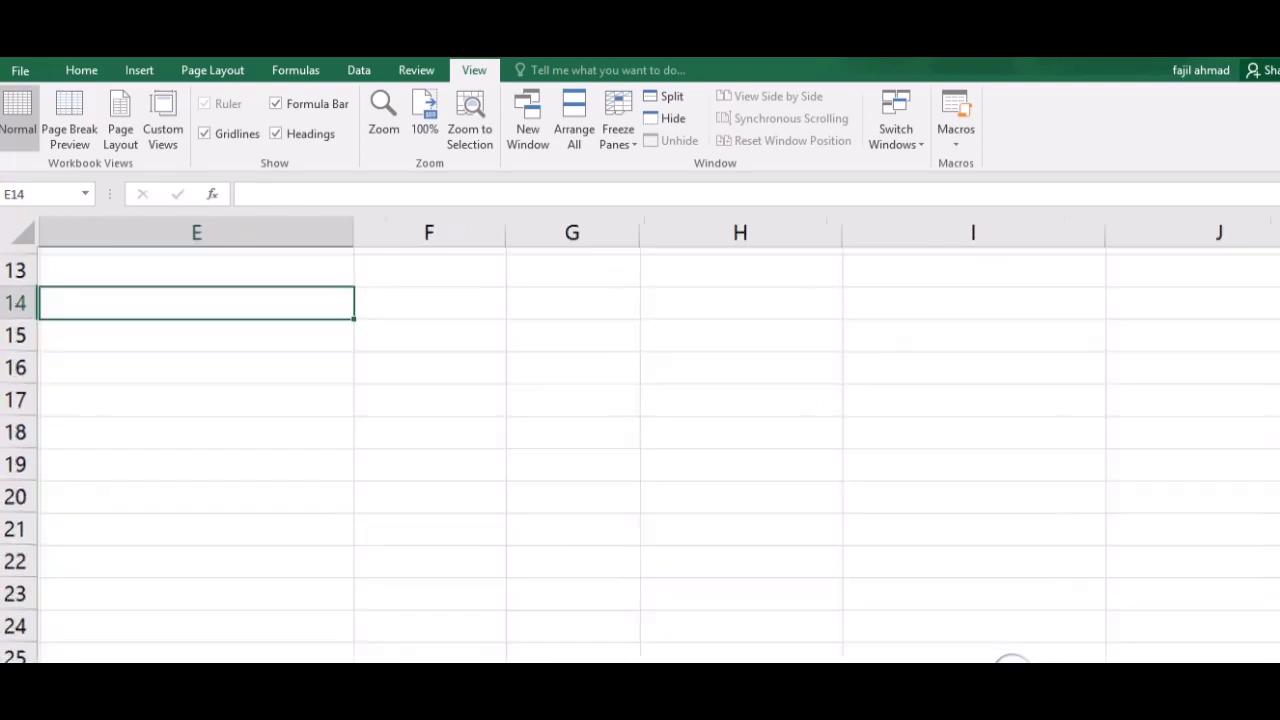
left_click(455, 372)
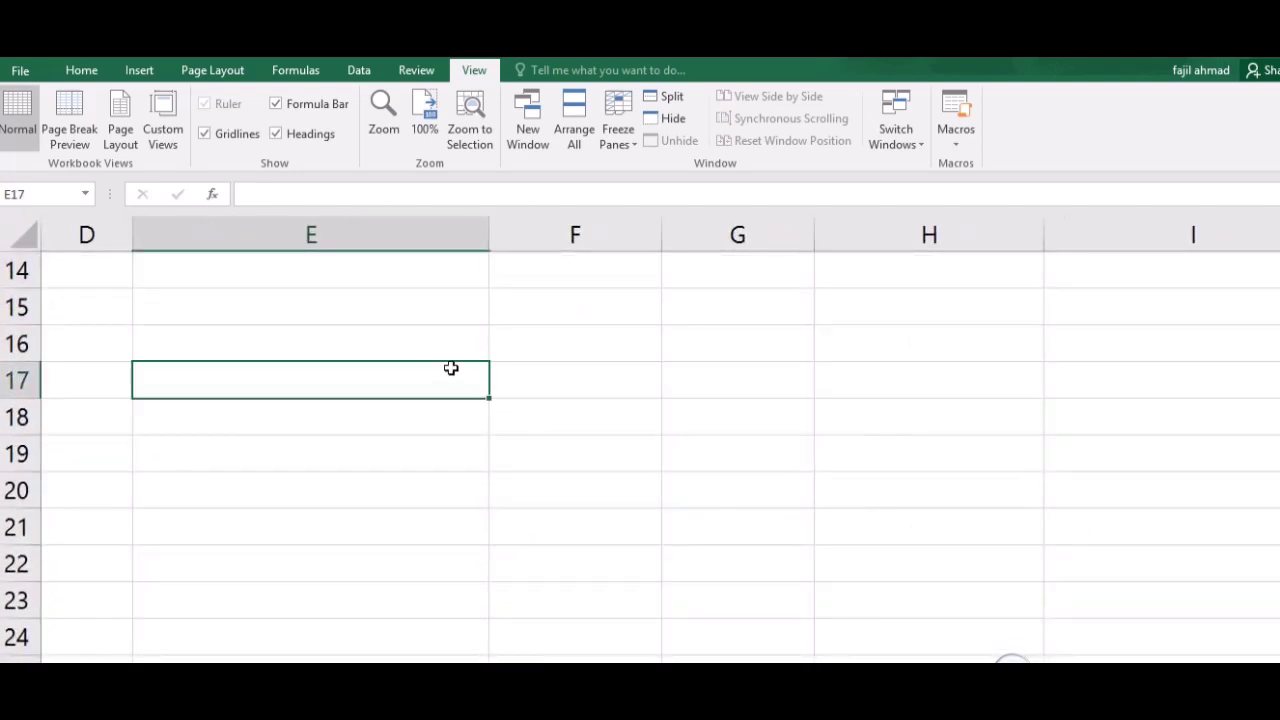
left_click(423, 337)
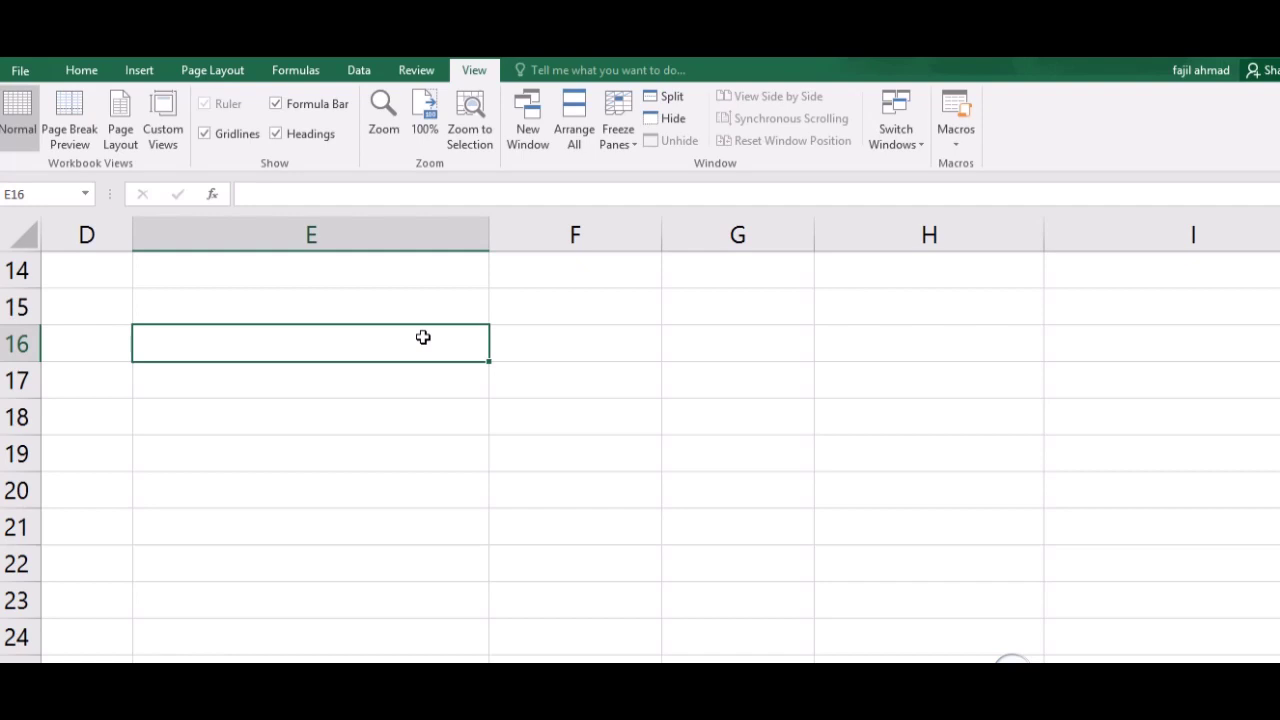
Type the headers Date, Day, Month and Year across E16:H16
type("Date")
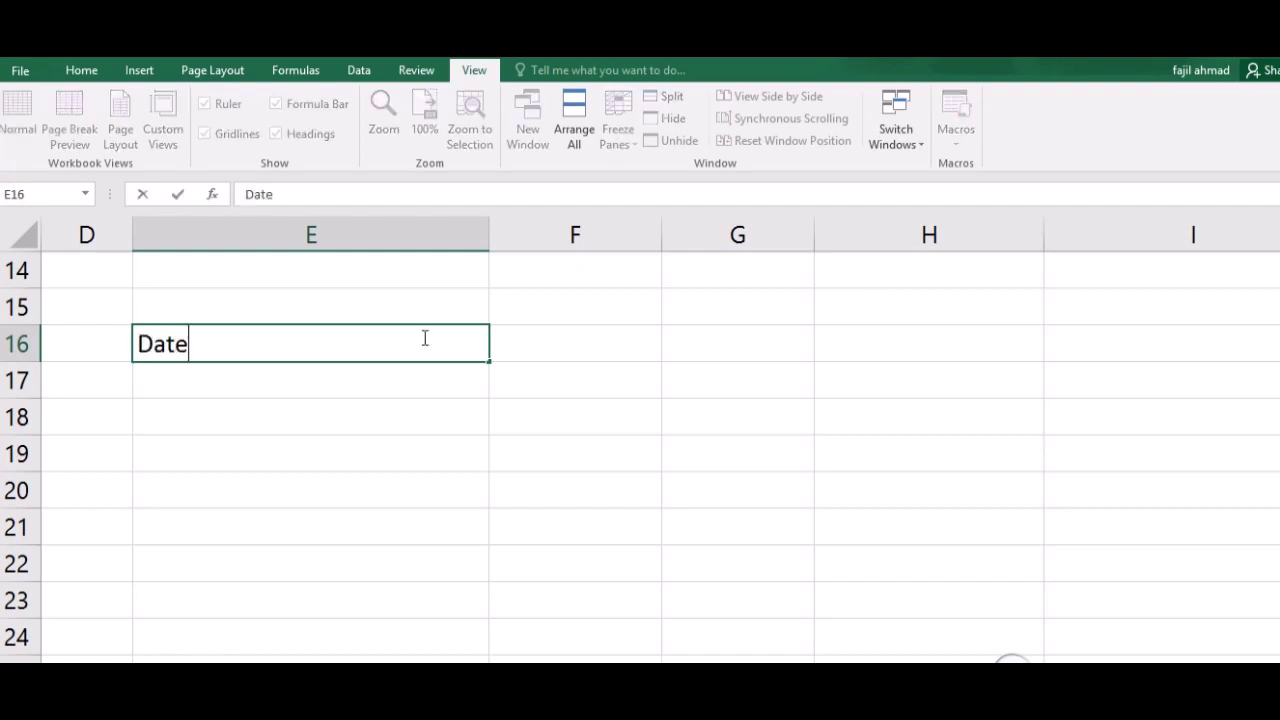
key("Tab")
type("Day")
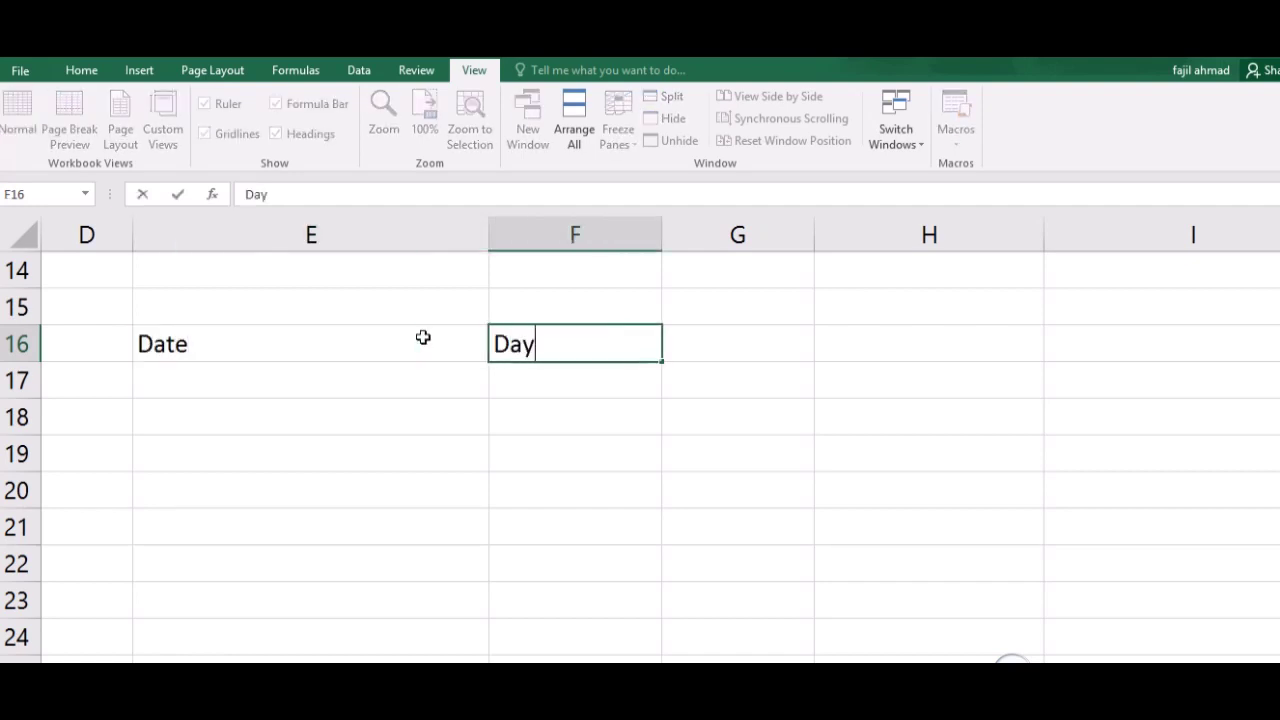
key("Tab")
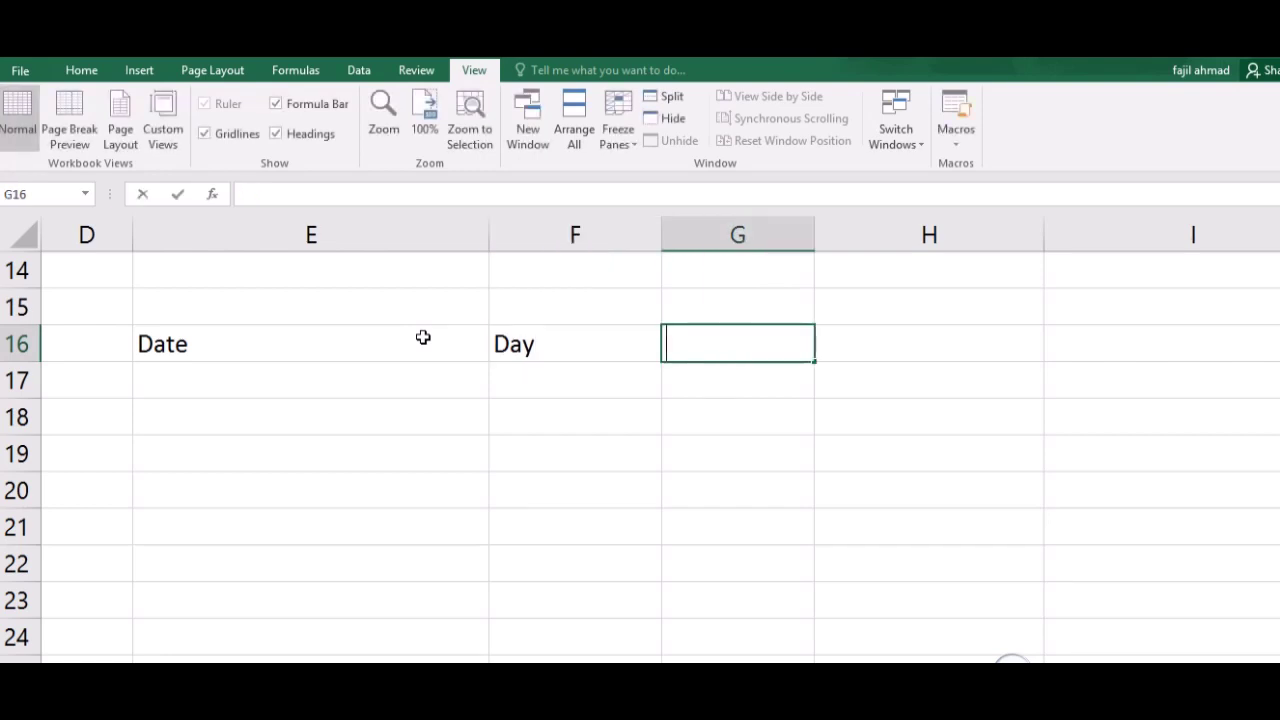
type("Month")
key("Tab")
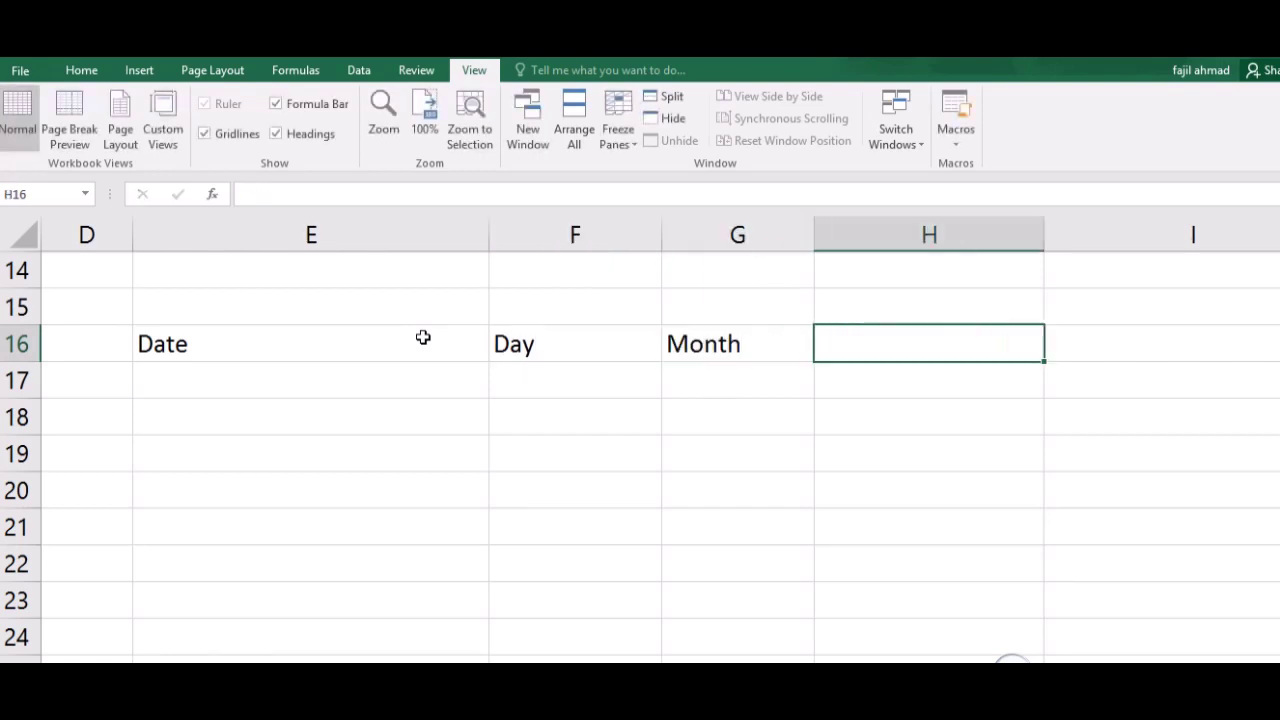
type("Year")
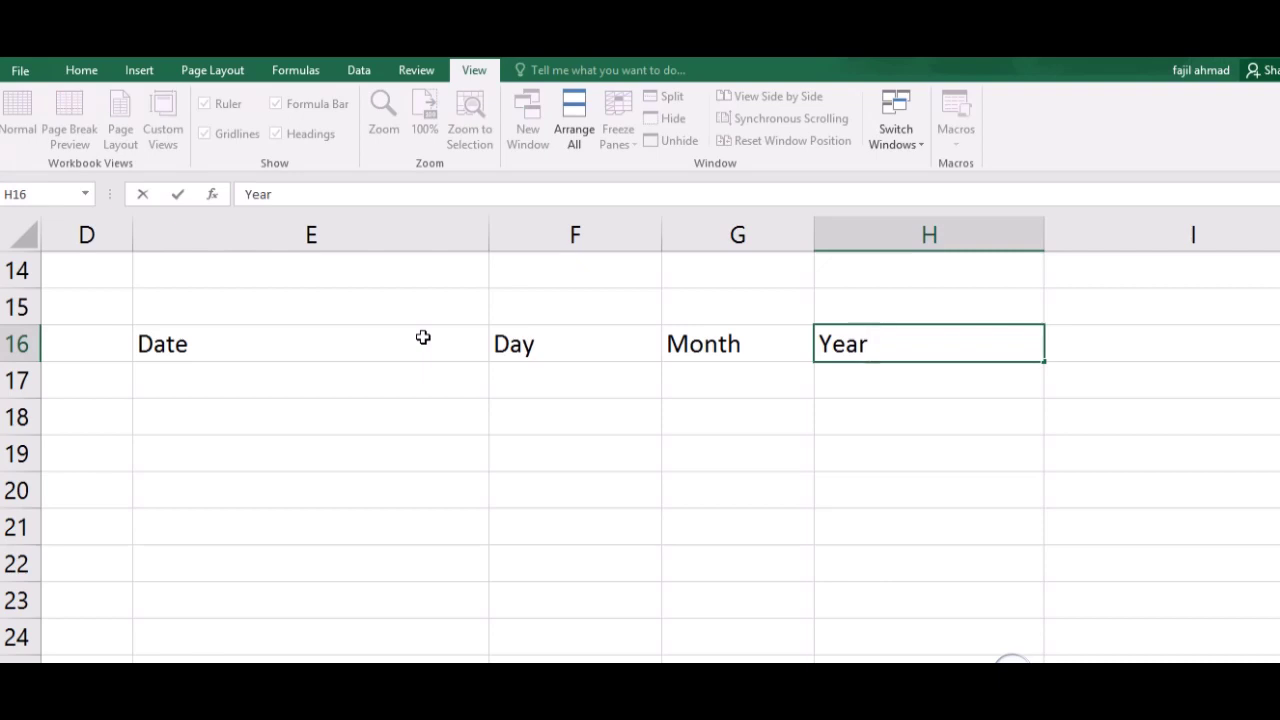
key("Return")
Enter =TODAY() in E17 so it shows 11/24/2018
key("Left")
key("Left")
key("Left")
key("Left")
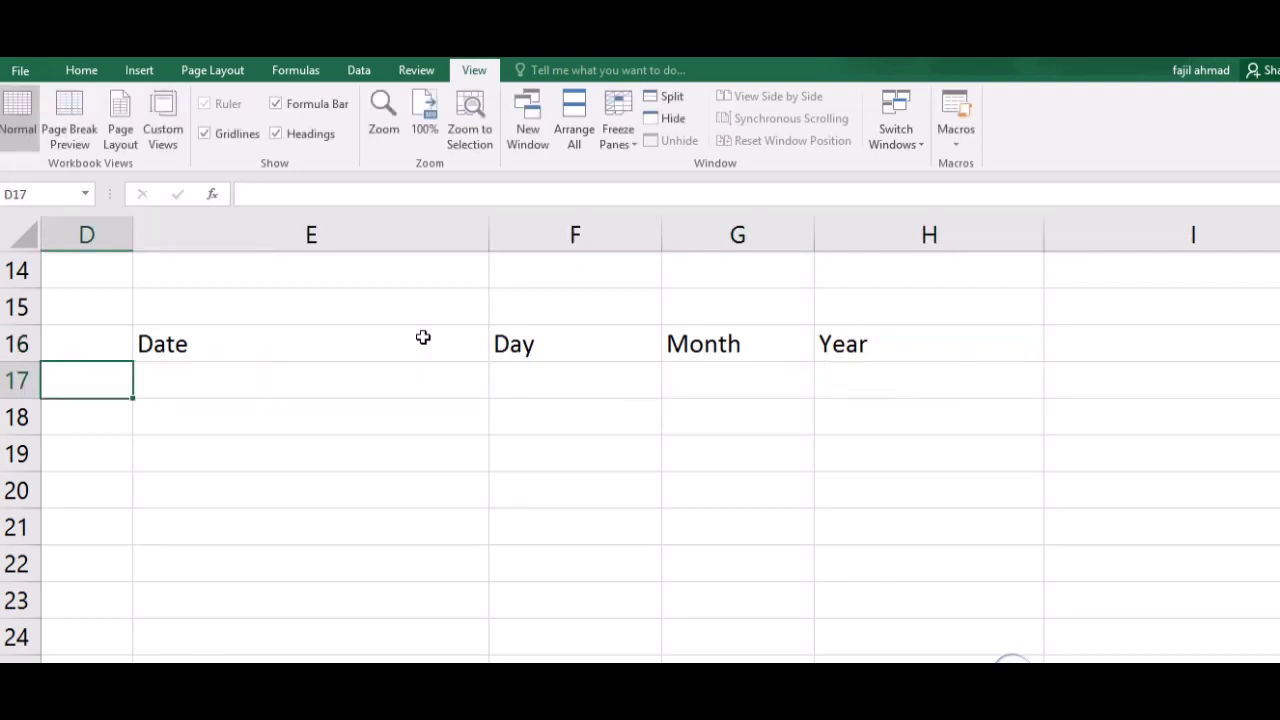
key("Right")
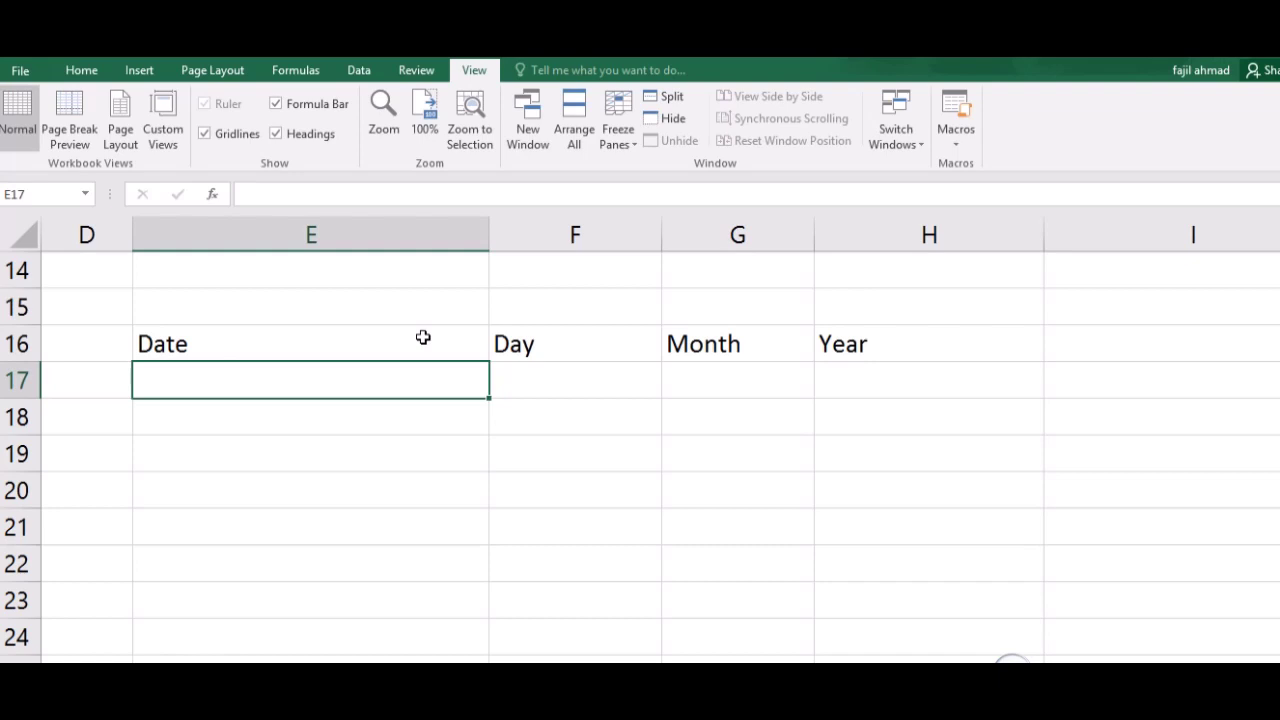
type("=")
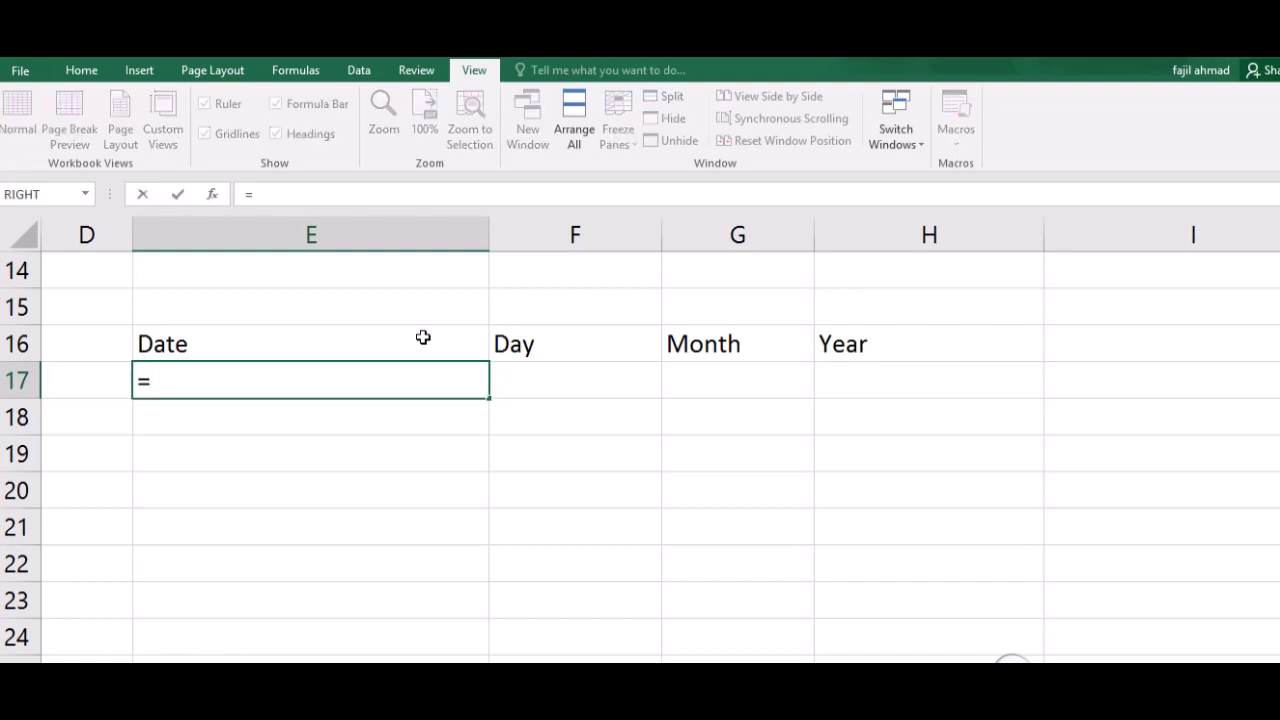
type("d")
key("BackSpace")
type("taop")
key("BackSpace")
key("BackSpace")
key("BackSpace")
type("o")
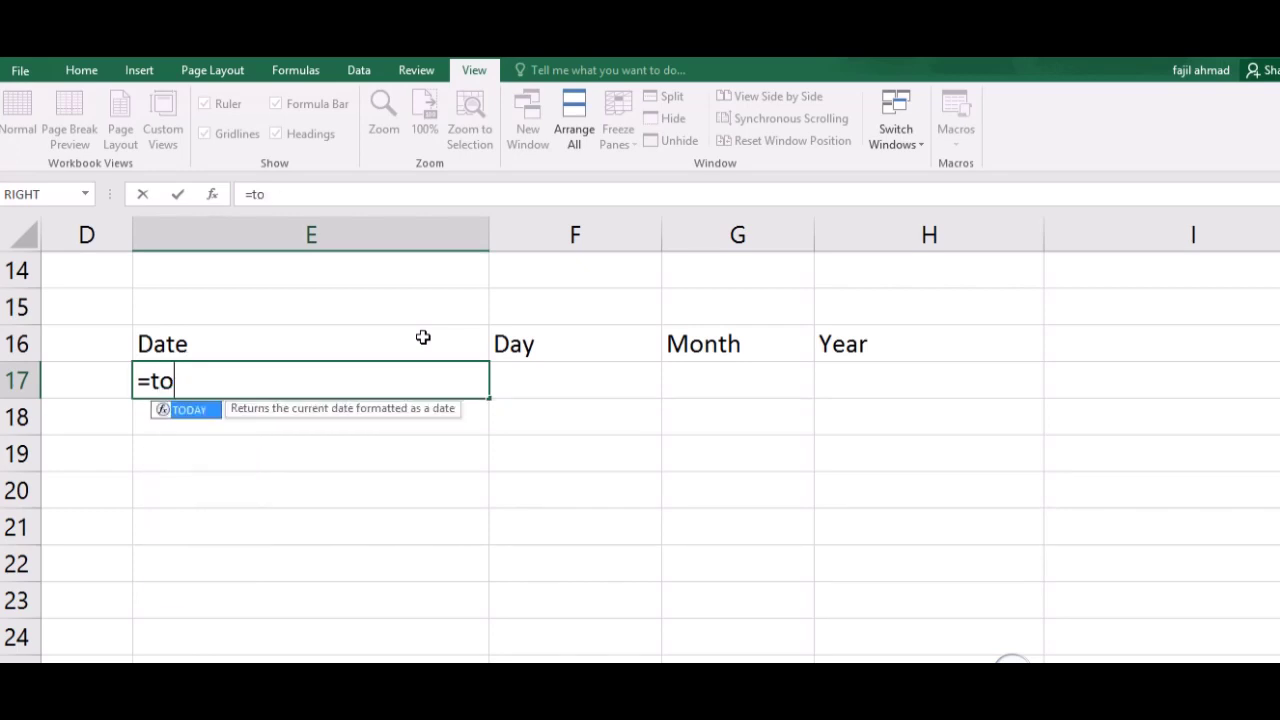
type("day()")
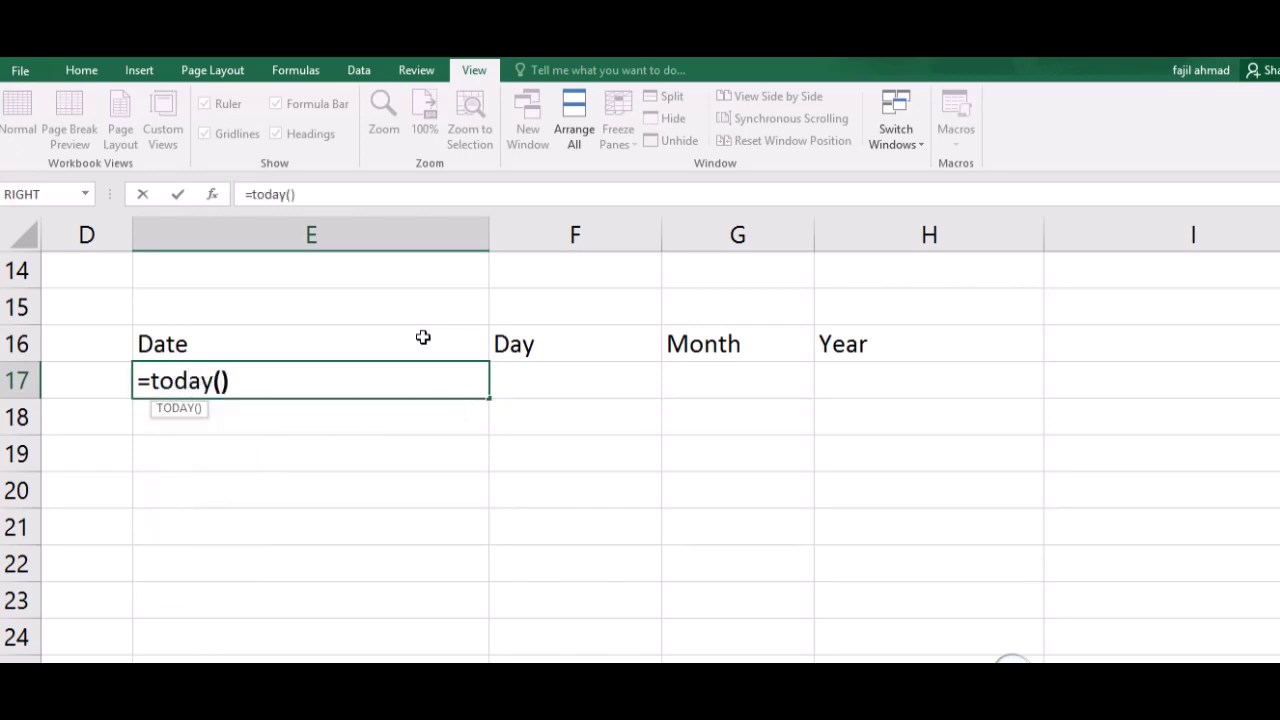
key("Return")
key("Tab")
key("Up")
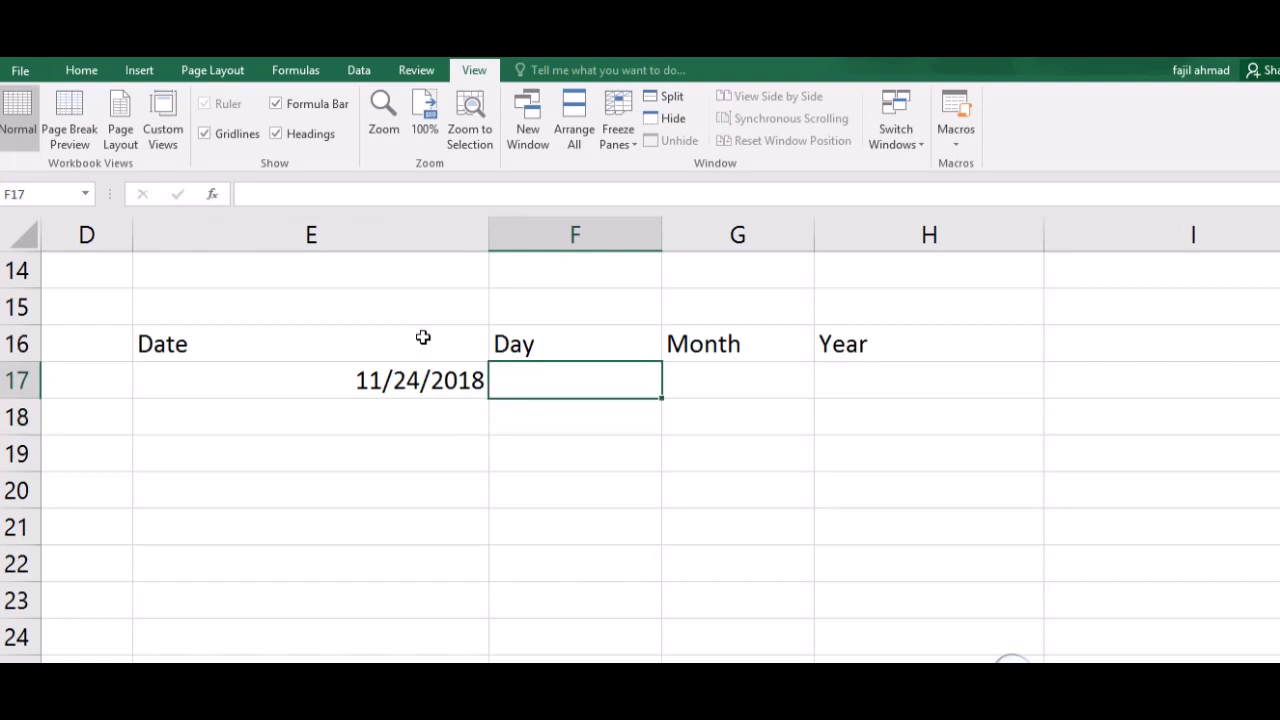
Enter =DAY(E17) in F17 so the day shows 24
type("=")
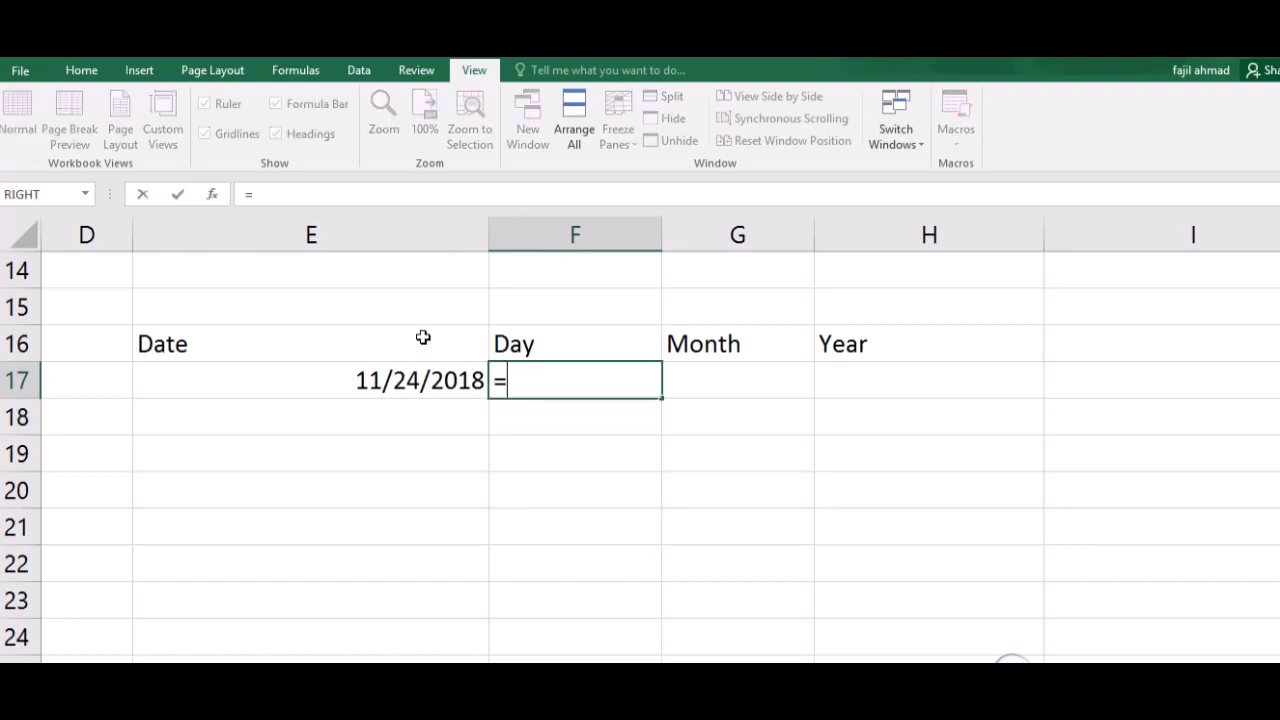
type("day")
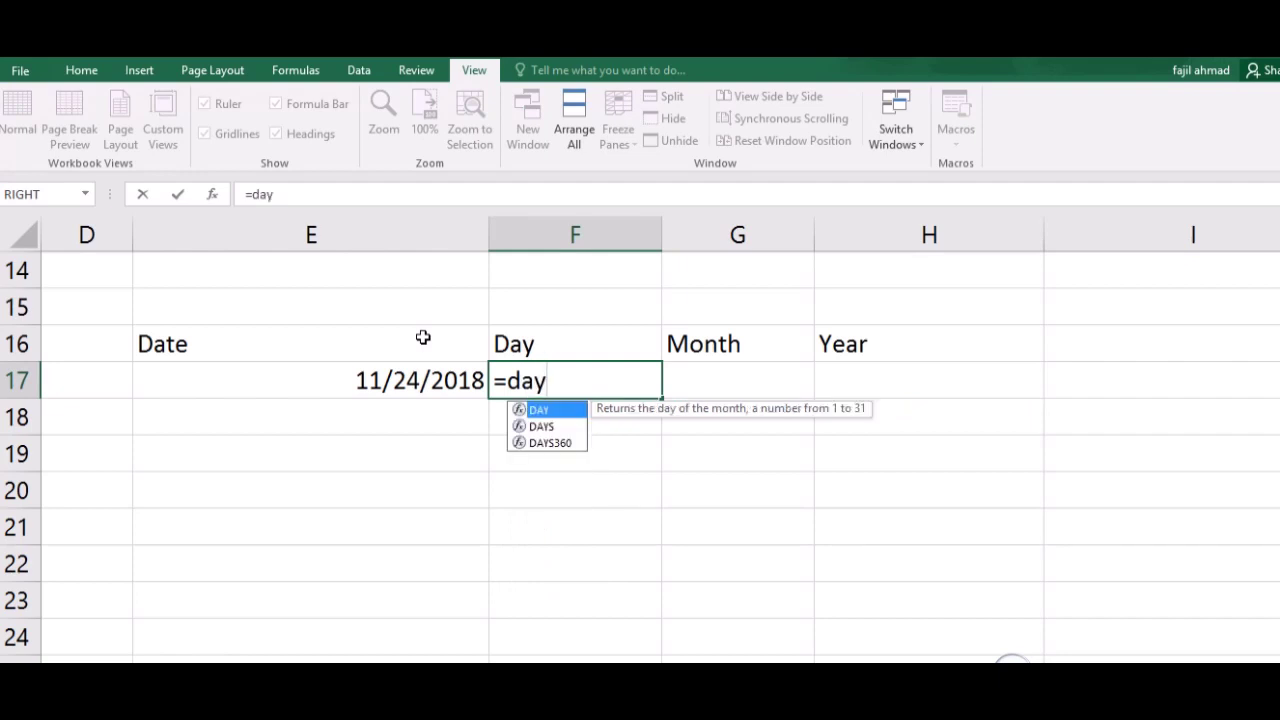
type("(")
left_click(423, 379)
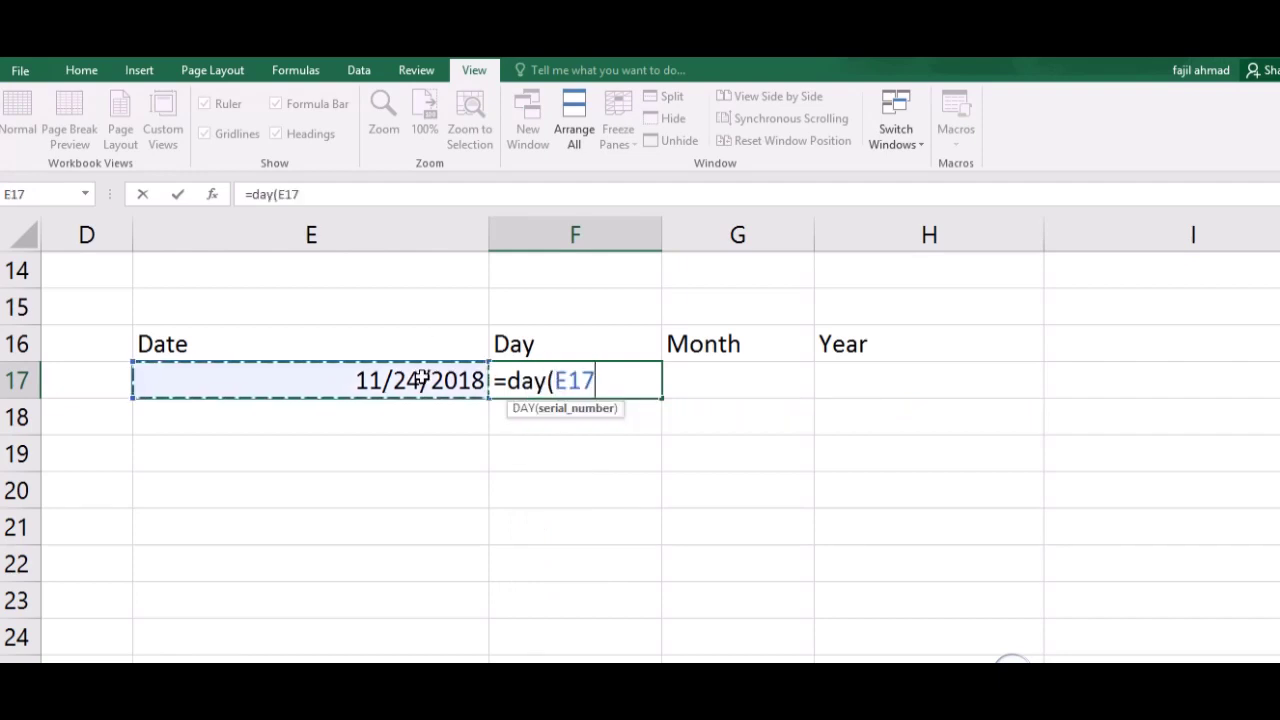
type(")")
key("Return")
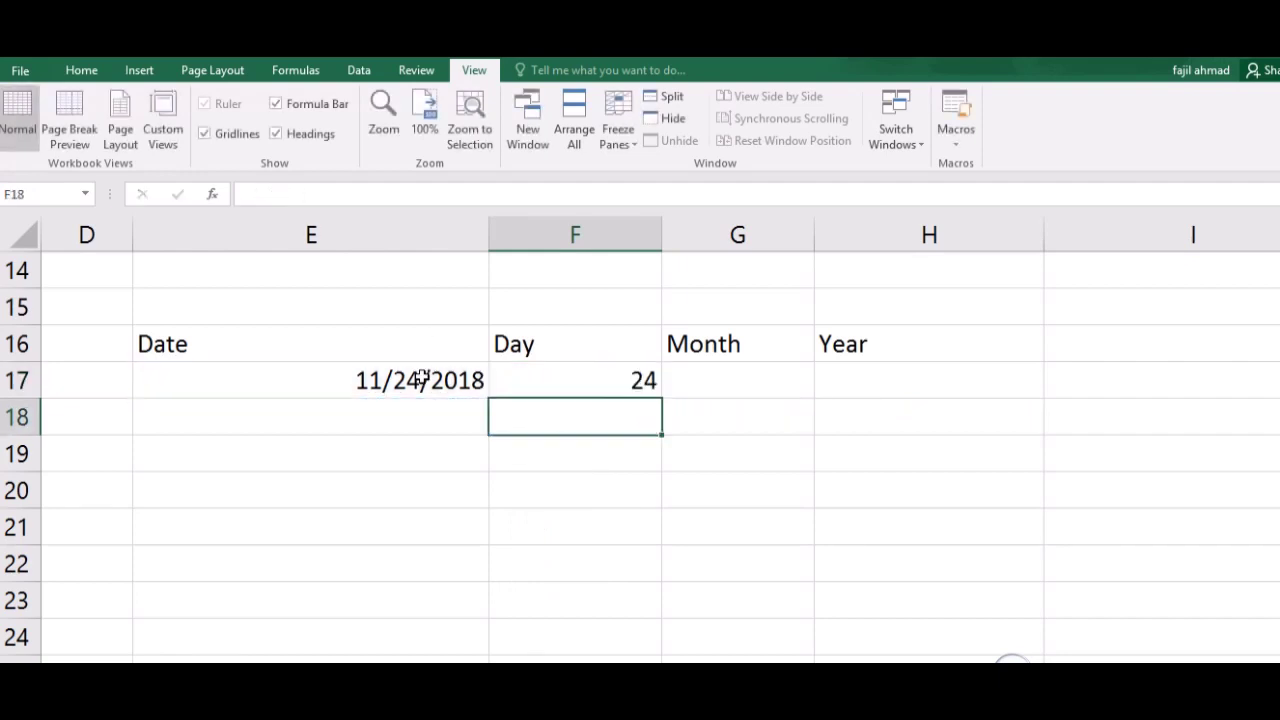
key("Right")
key("Up")
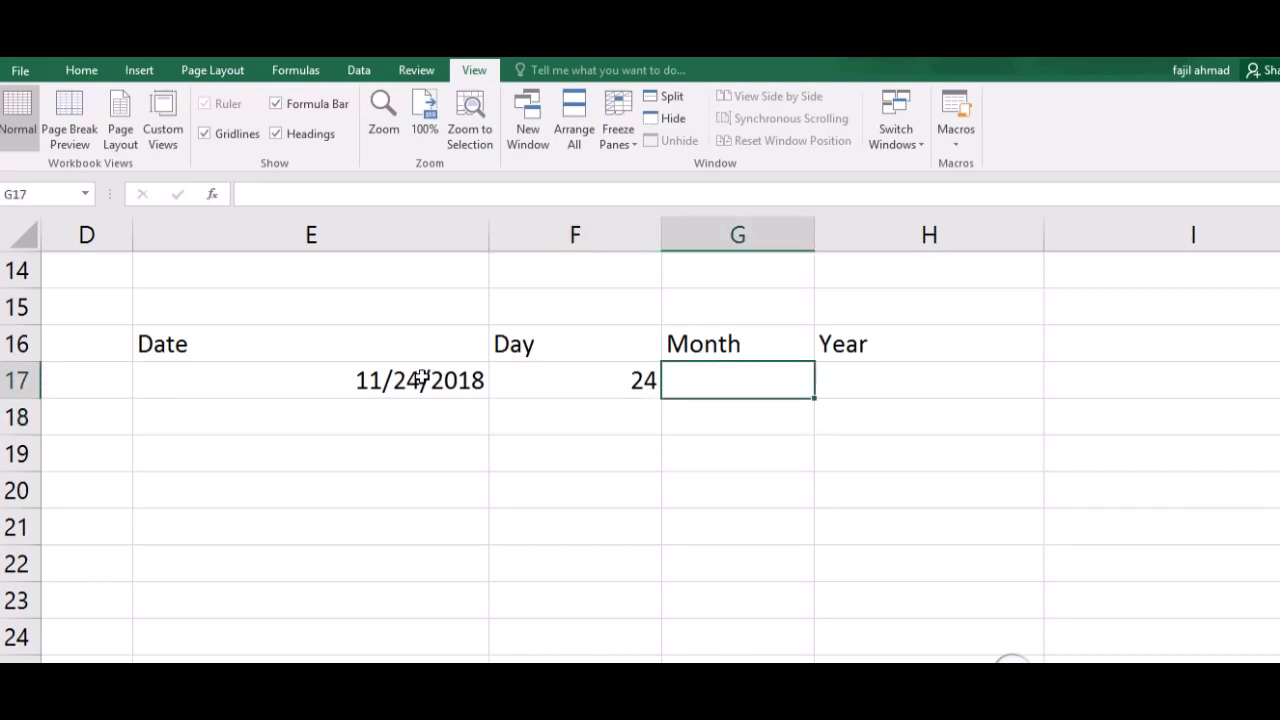
Enter =MONTH(E17) in G17 via the autocomplete suggestion so it shows 11
left_click(423, 379)
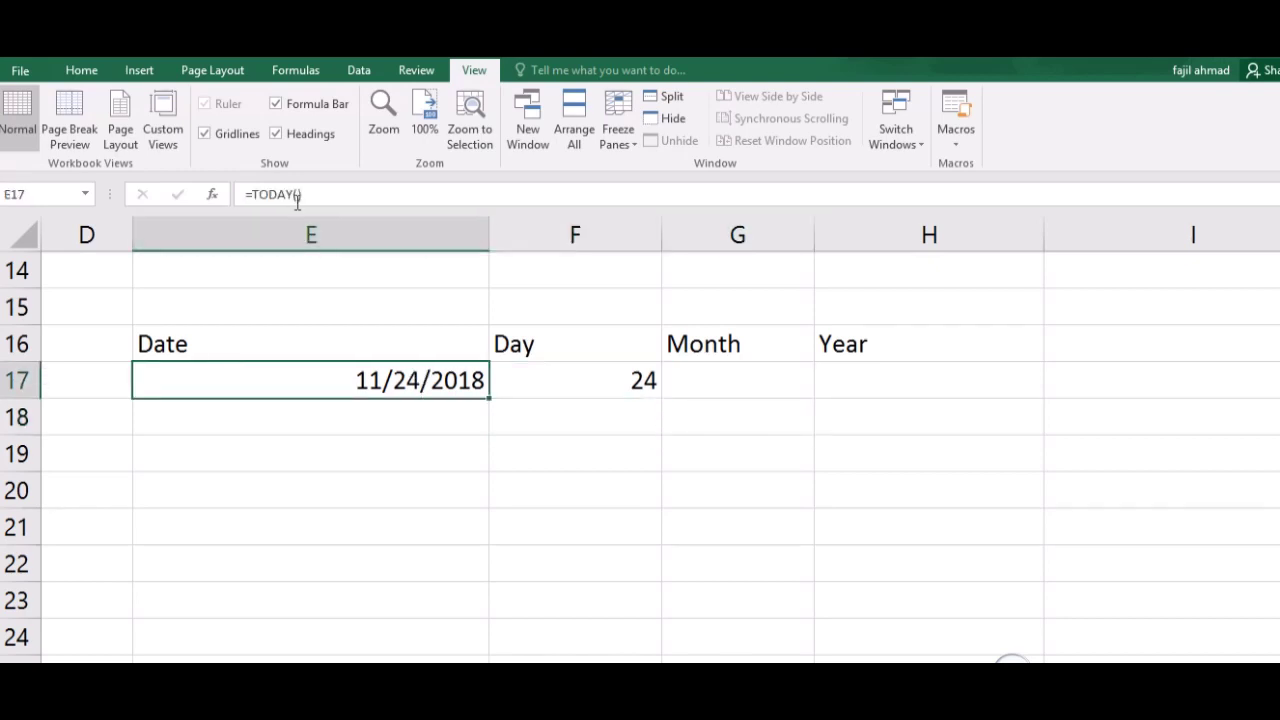
left_click(579, 371)
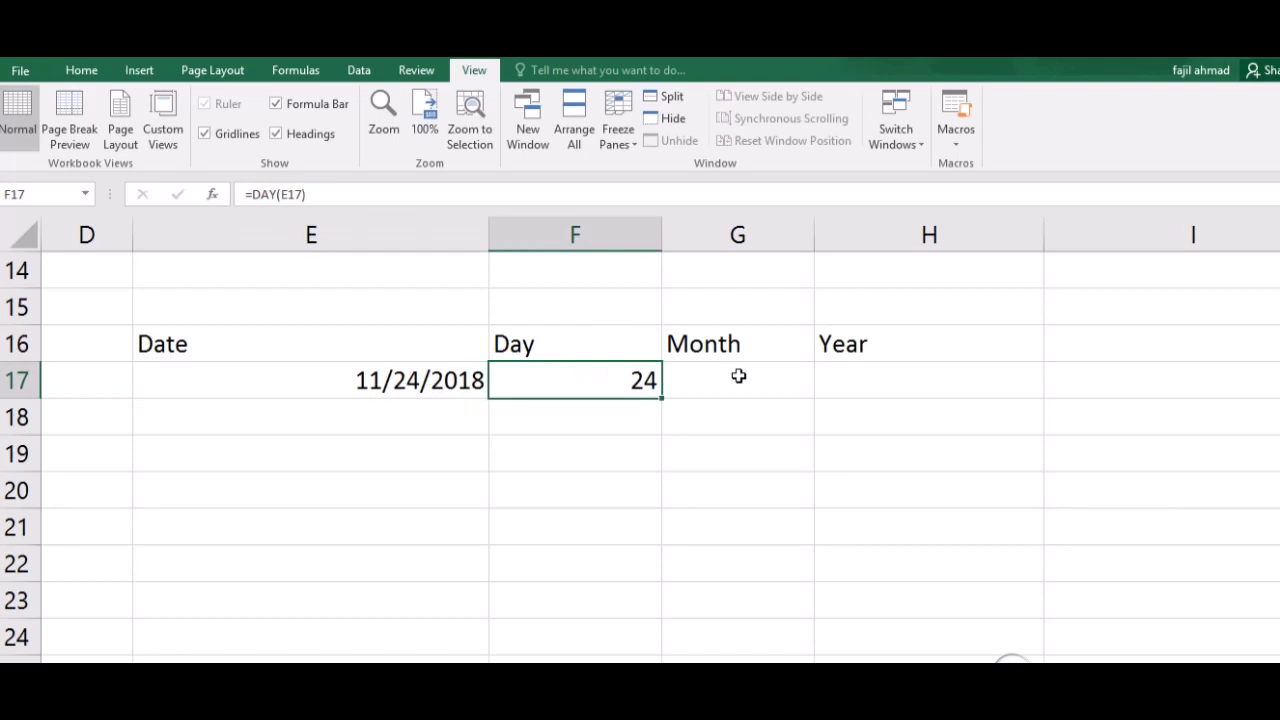
left_click(738, 376)
type("=monrh")
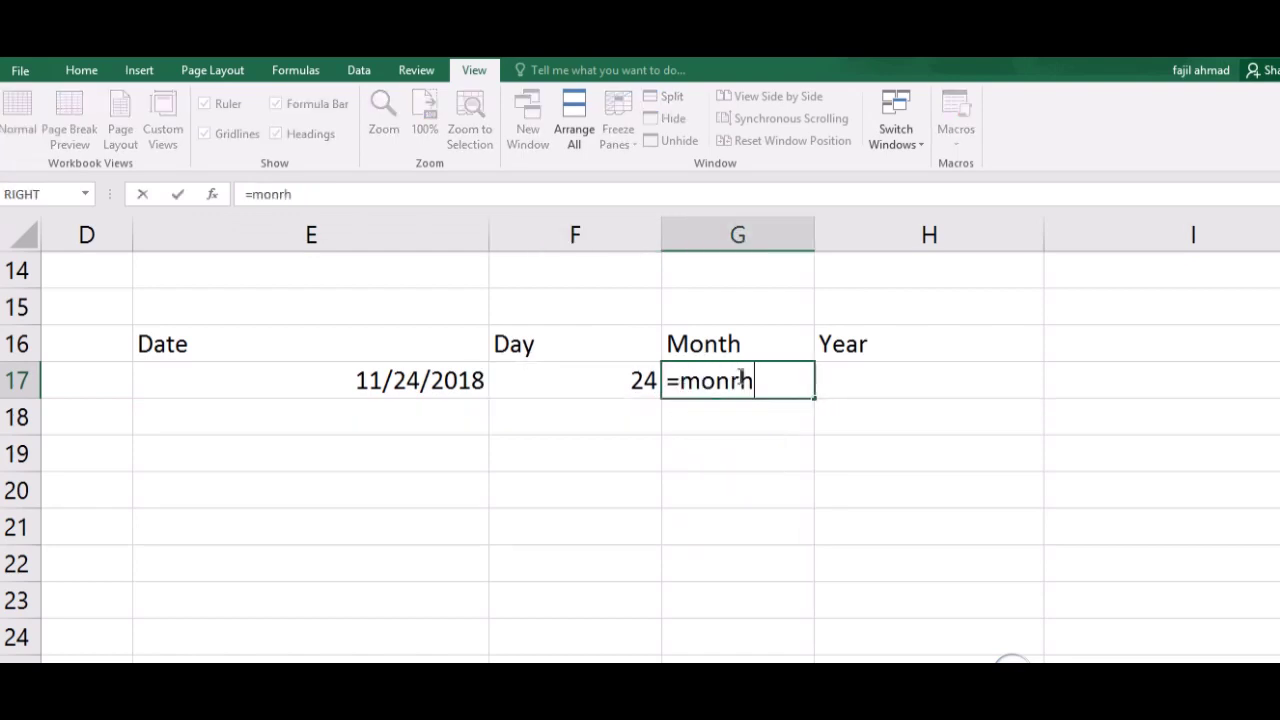
key("BackSpace")
key("BackSpace")
type("tj")
key("BackSpace")
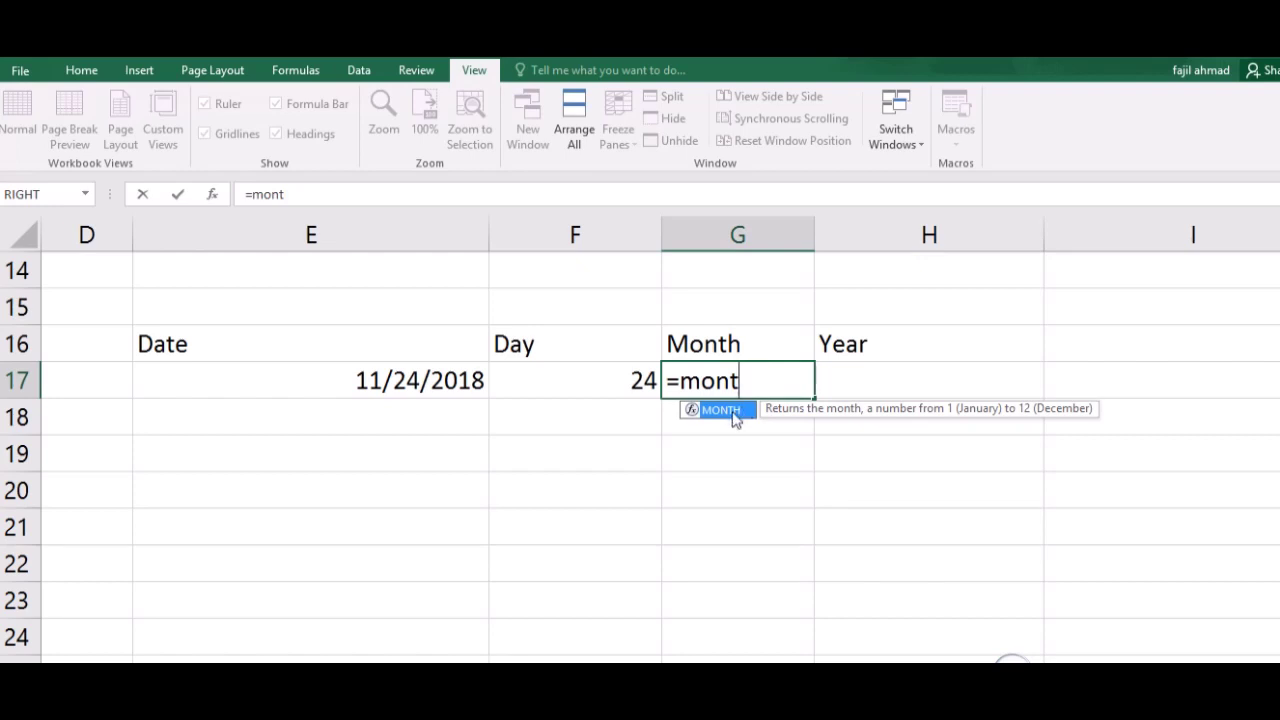
double_click(736, 411)
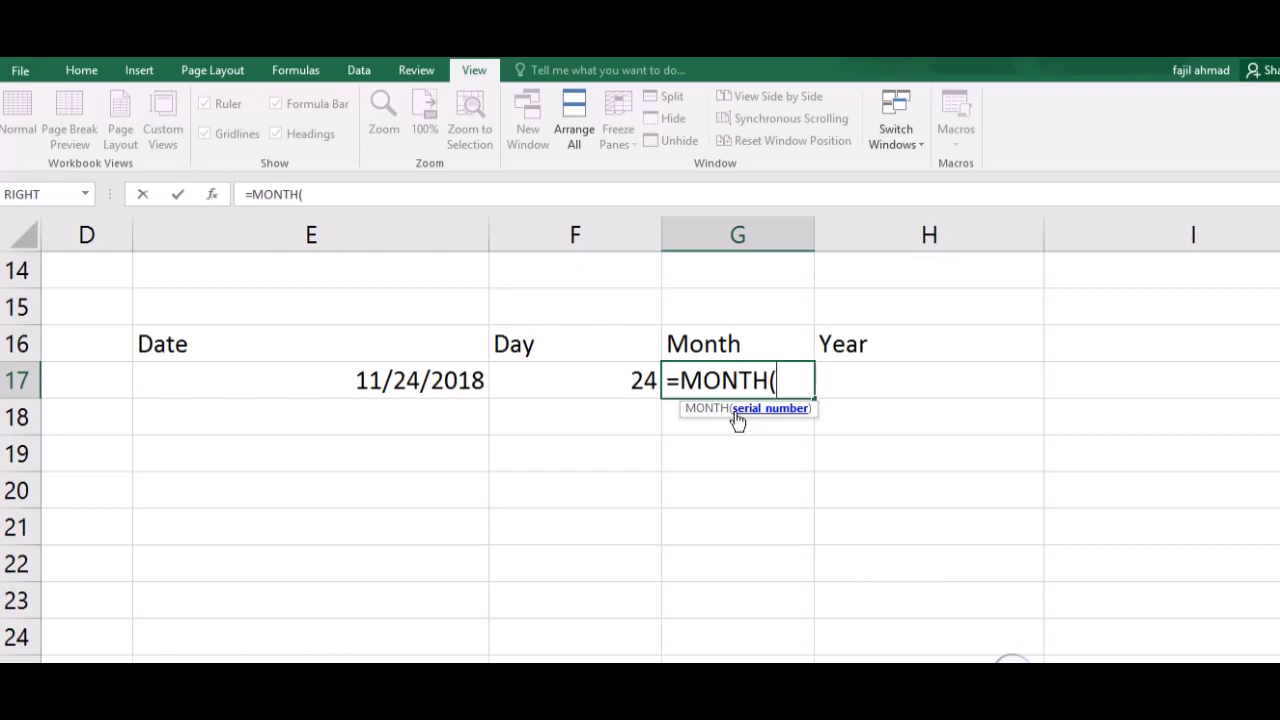
left_click(446, 380)
type(")")
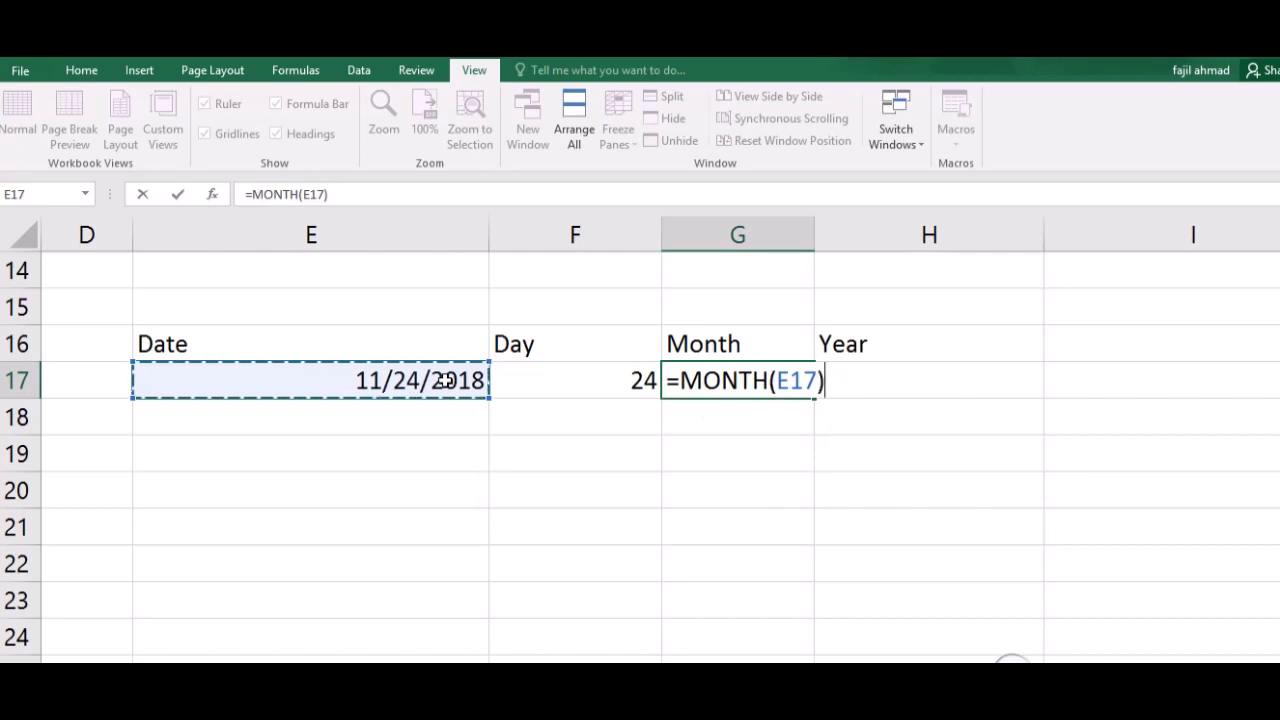
key("Return")
key("Right")
key("Up")
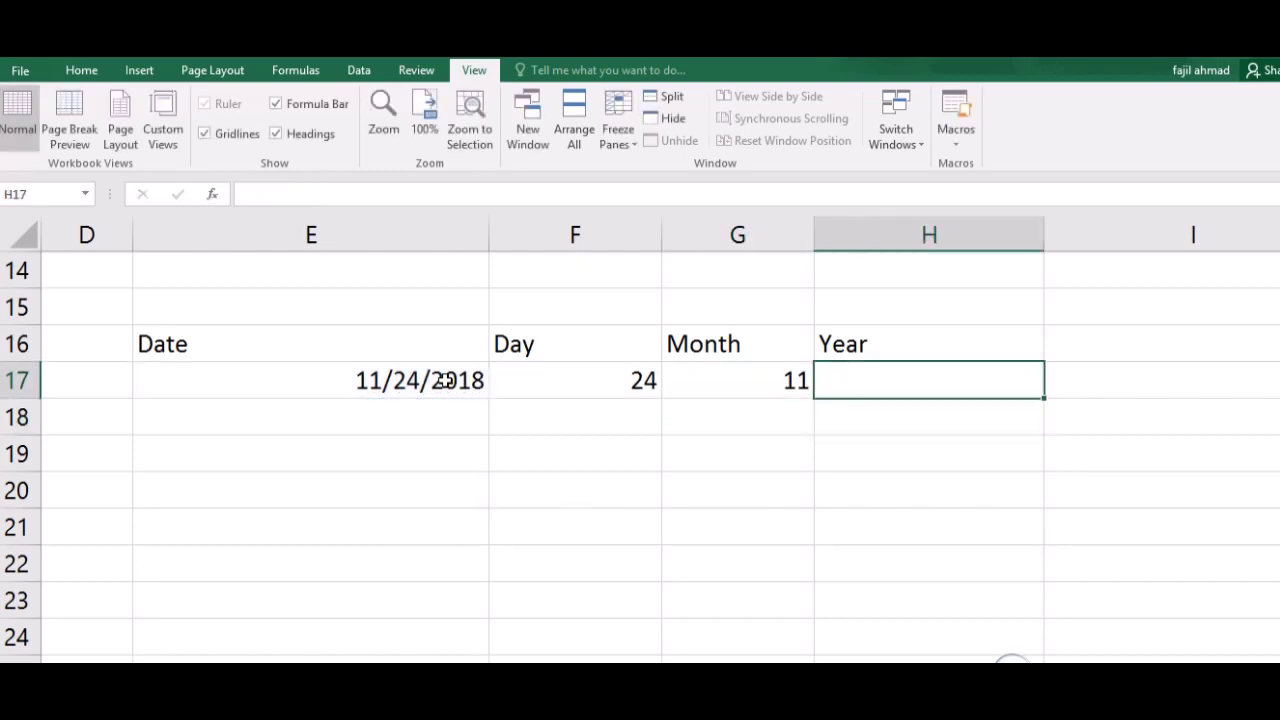
Enter =YEAR(E17) in H17, fixing the missing-parenthesis error, so it shows 2018
type("=")
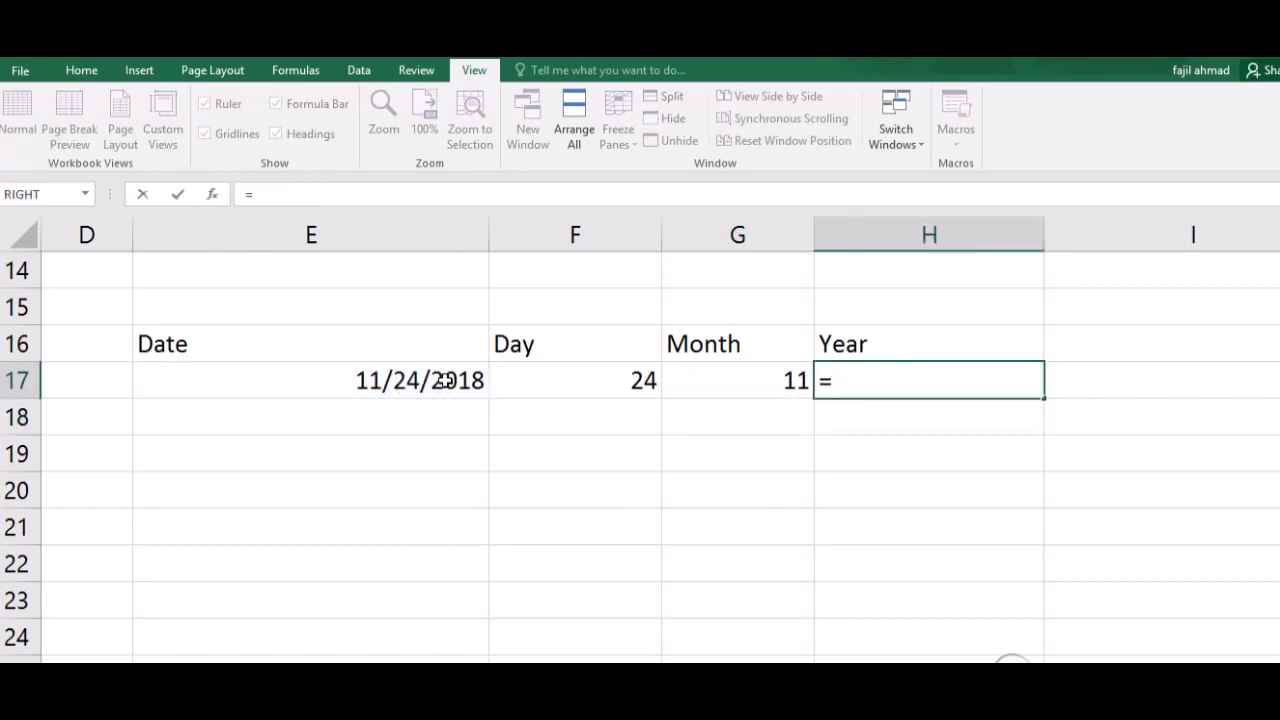
type("year(")
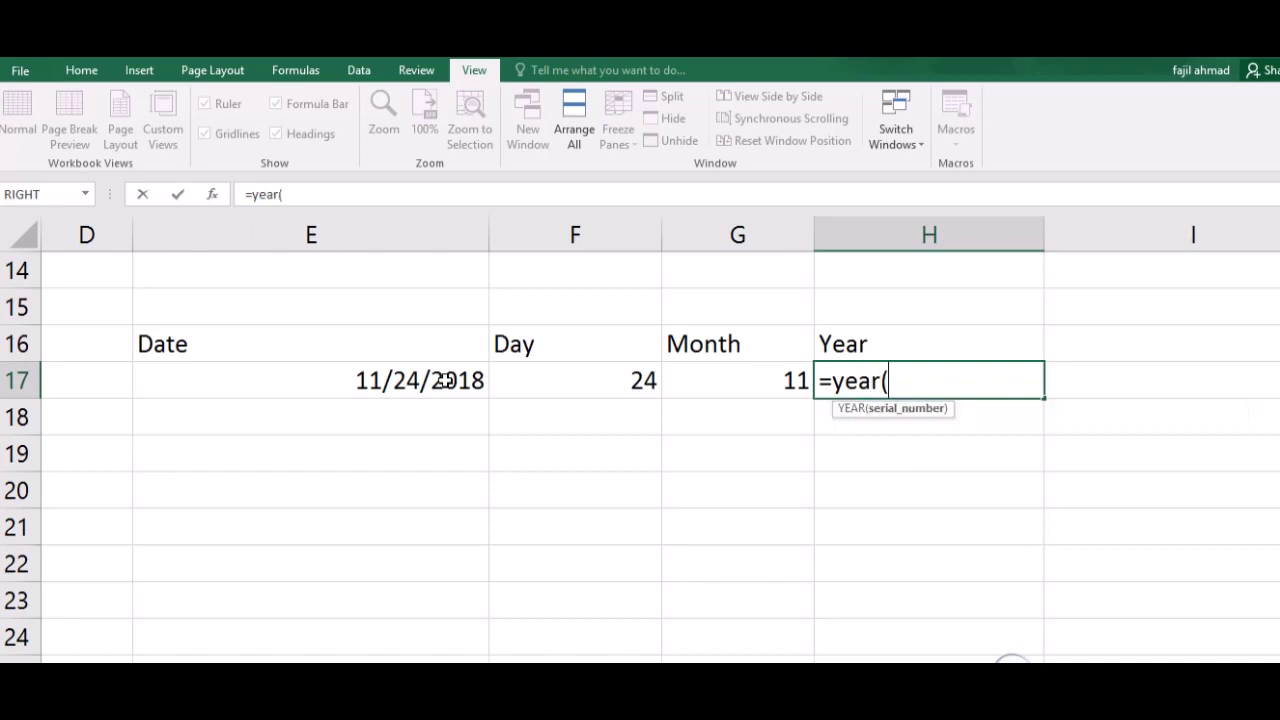
key("Return")
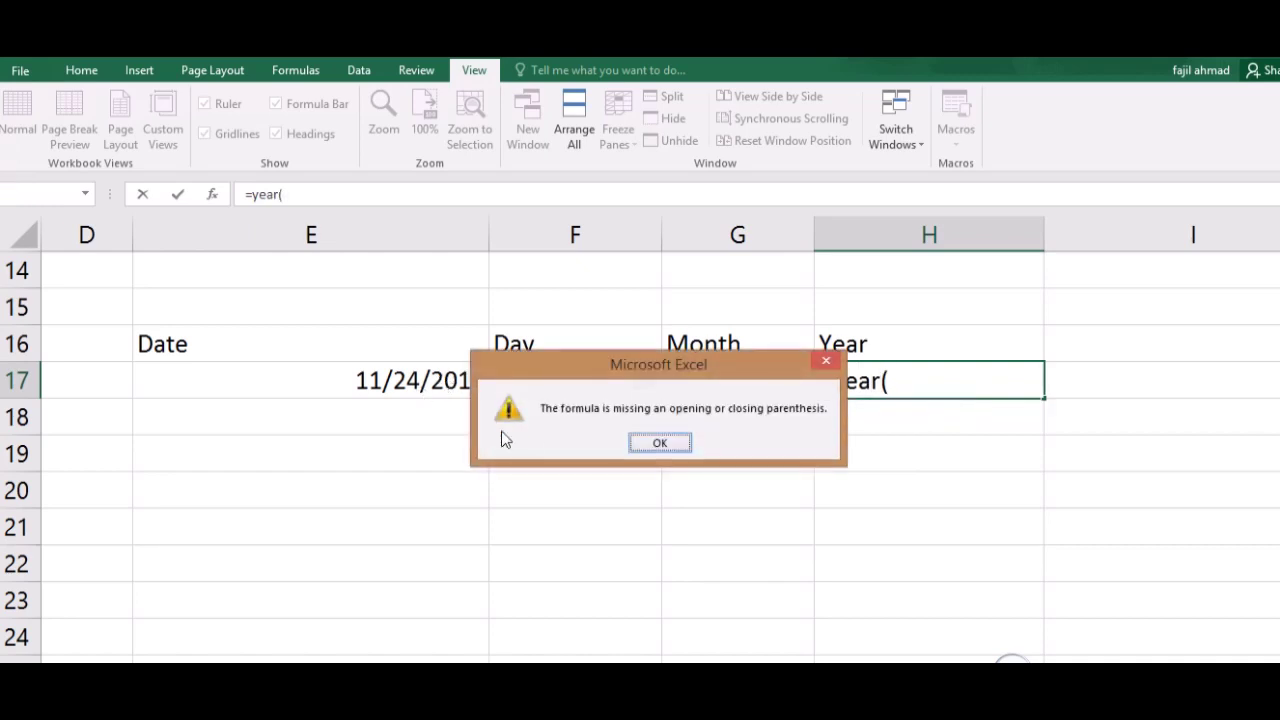
left_click(680, 445)
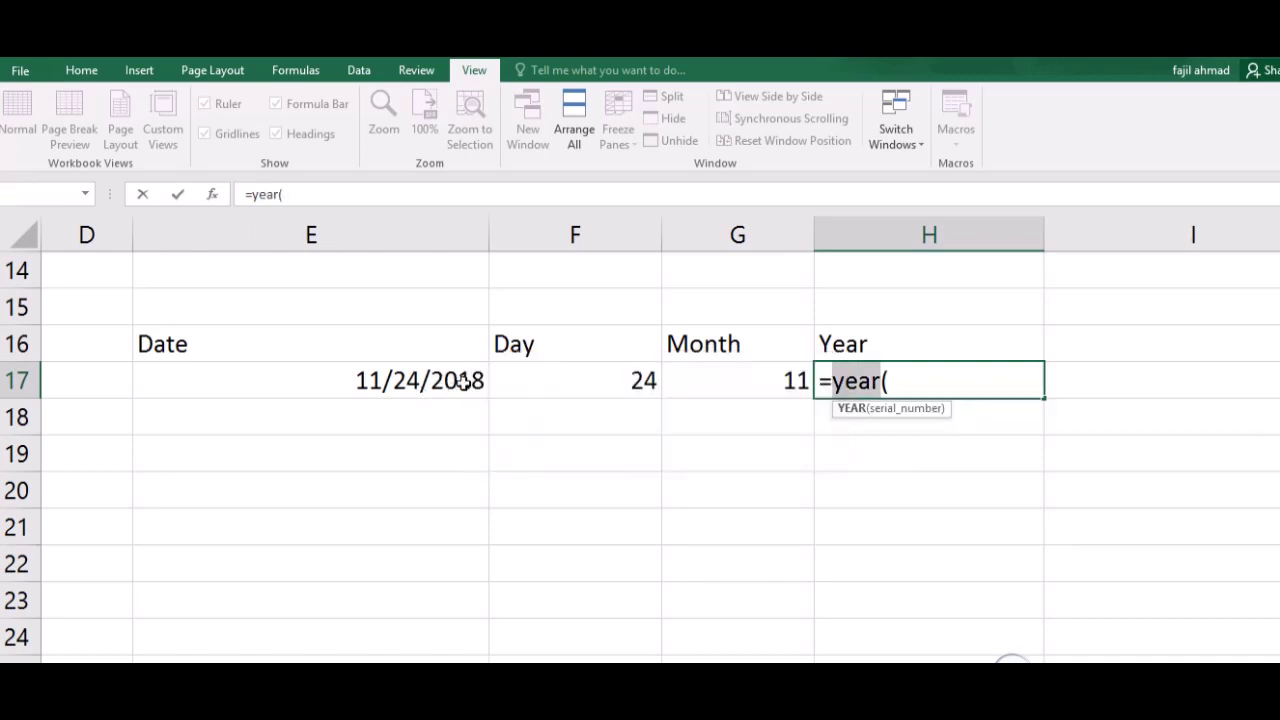
left_click(465, 383)
key("BackSpace")
key("BackSpace")
key("BackSpace")
key("BackSpace")
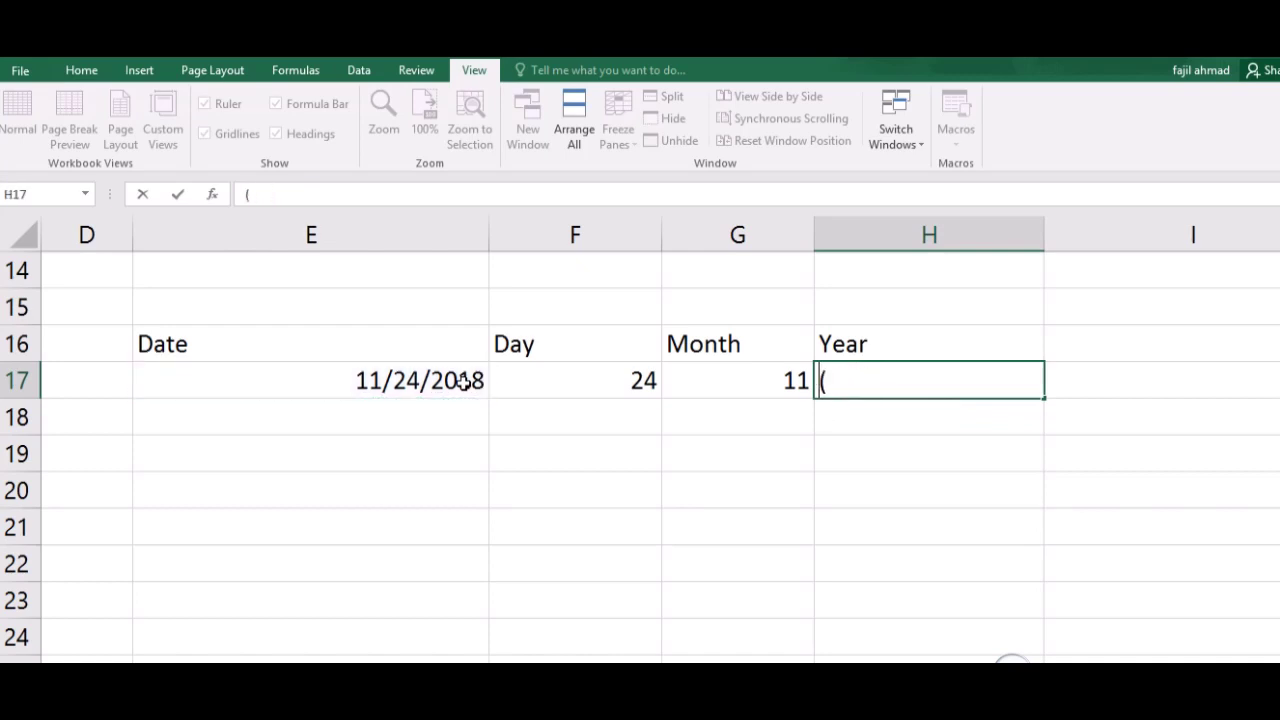
type("=yea")
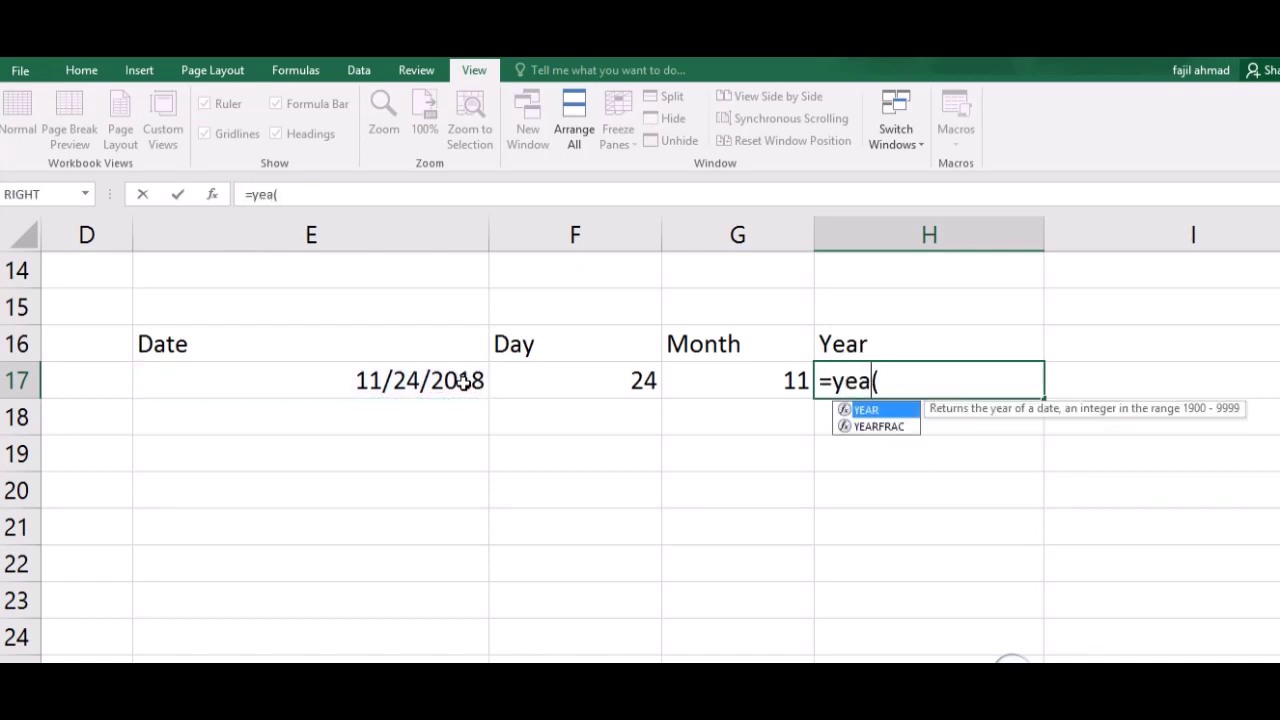
type("r")
key("Return")
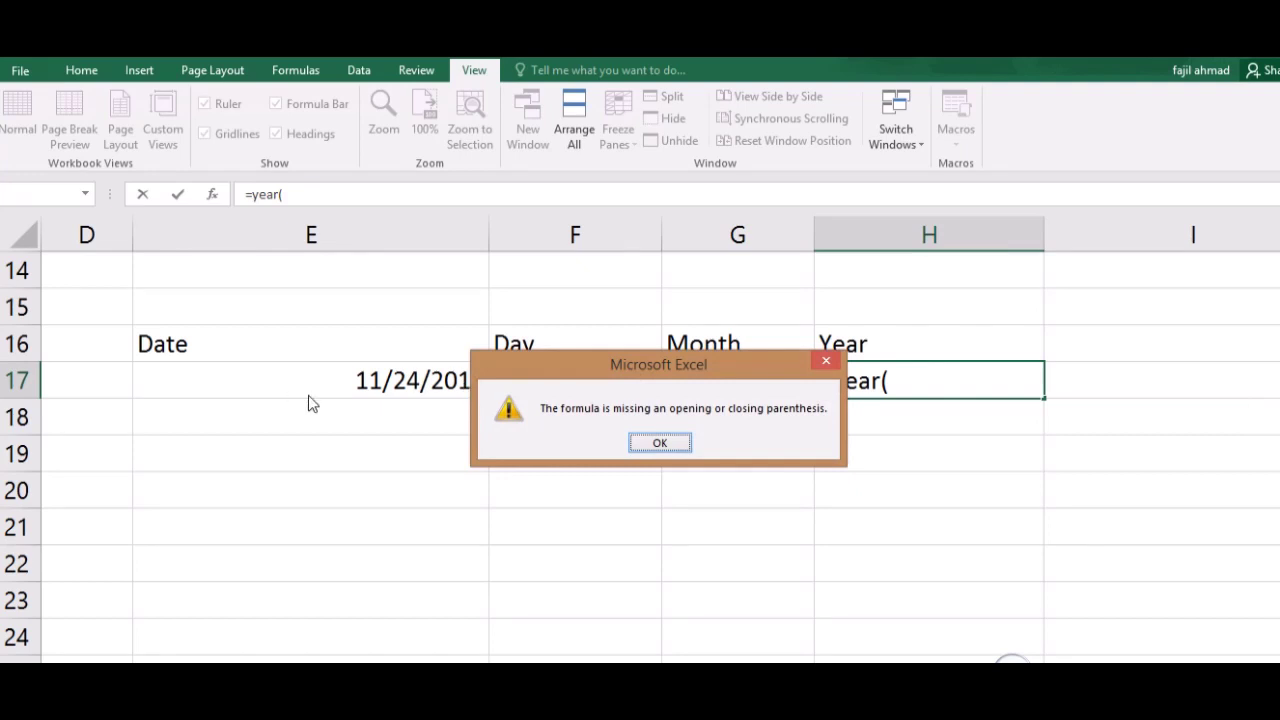
key("Return")
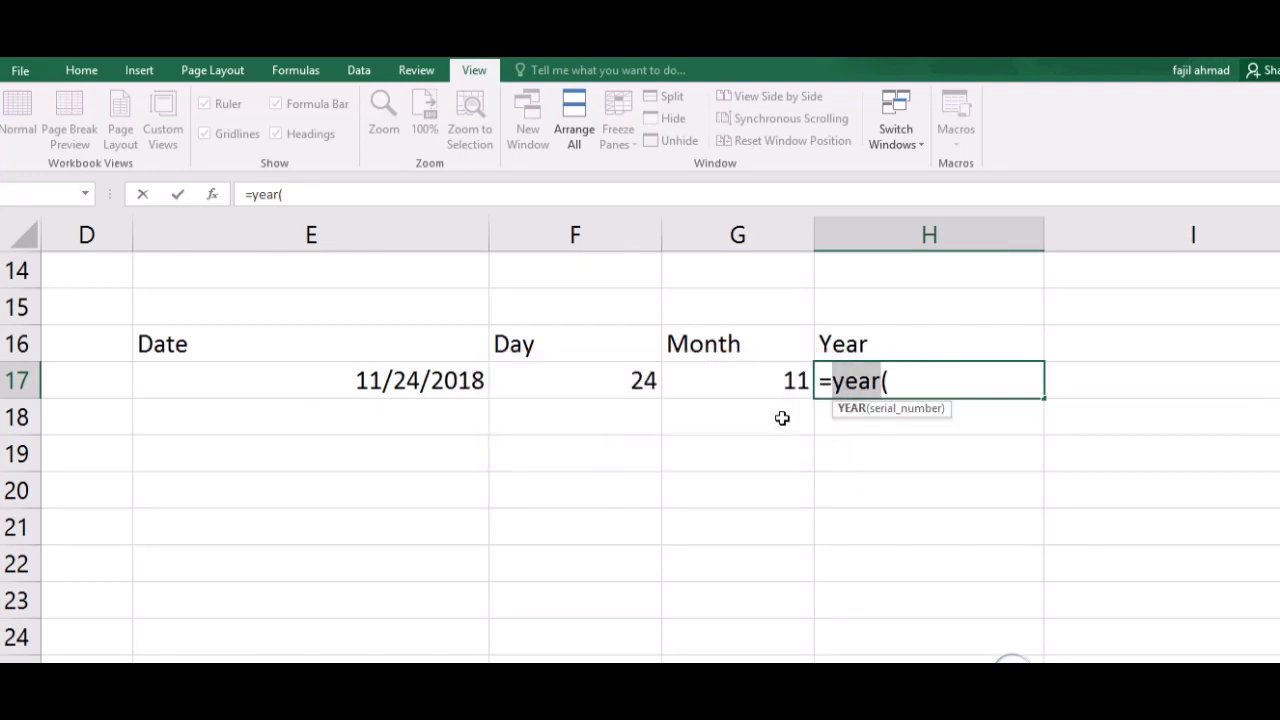
left_click(452, 383)
type(")")
key("Return")
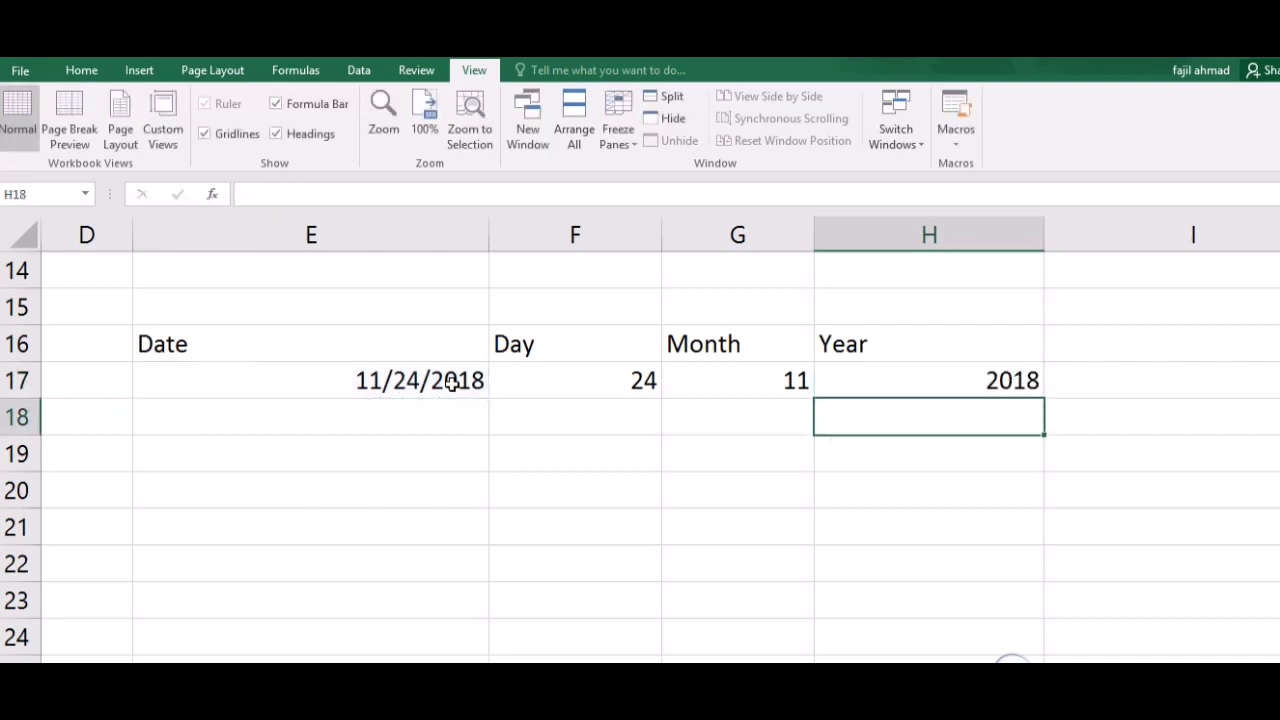
left_click(775, 463)
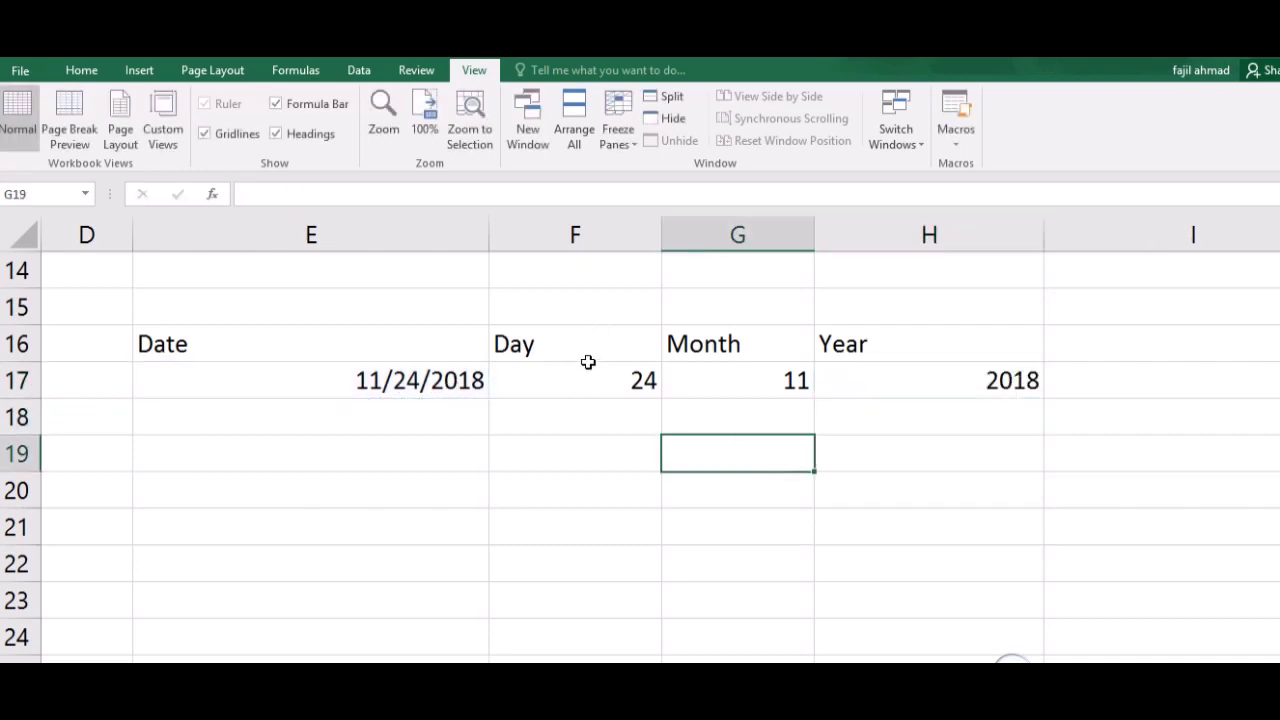
Centre-align the Day, Month, Year headers and their values 24, 11, 2018 in F16:H17
left_click_drag(588, 346, 1034, 380)
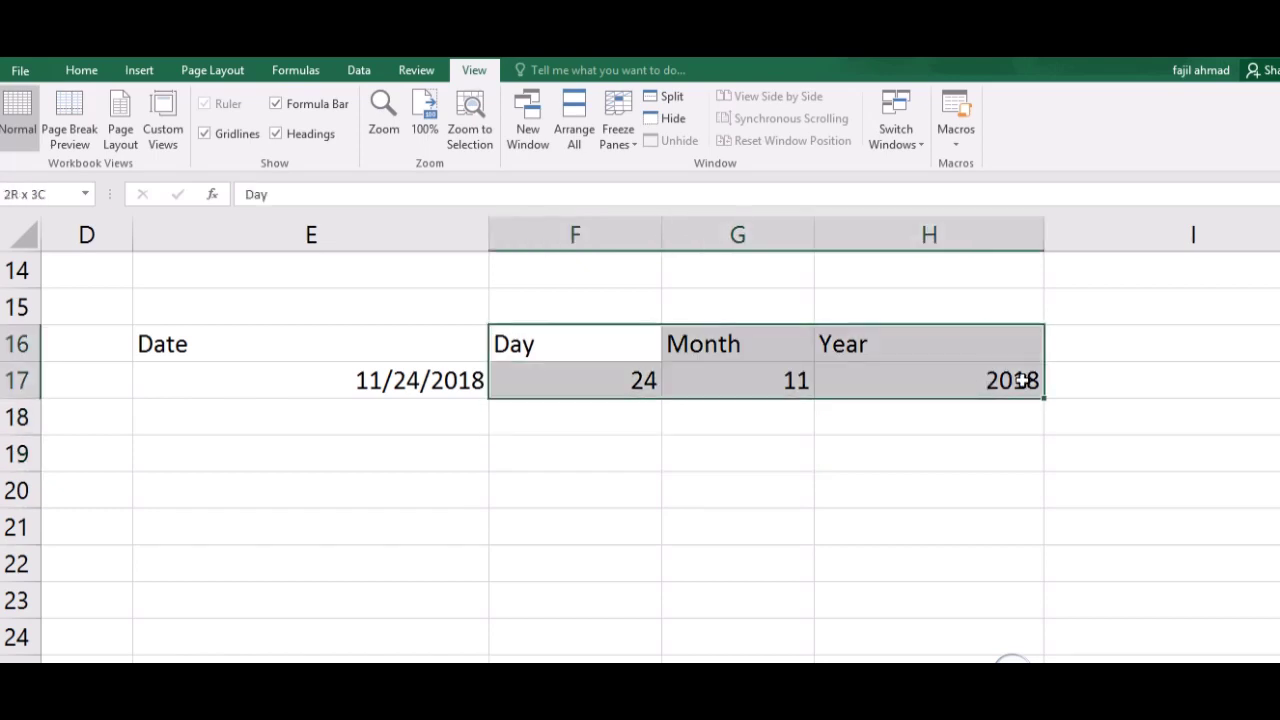
left_click(76, 72)
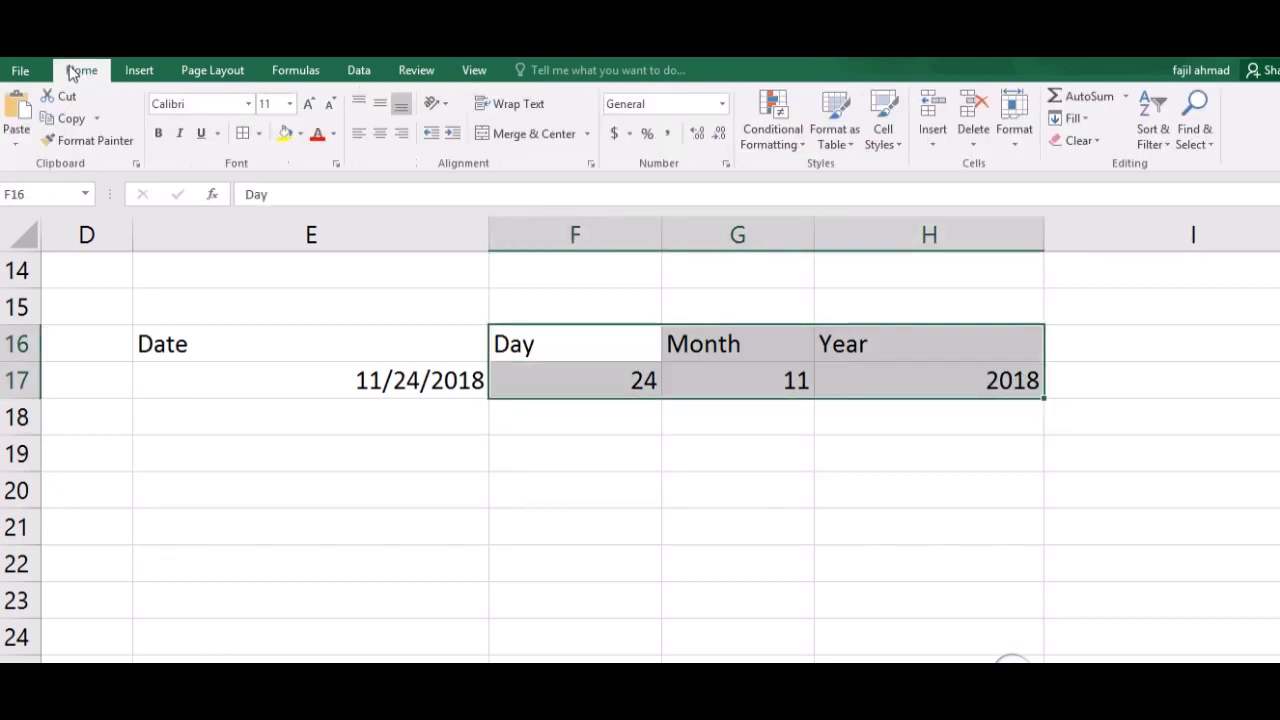
left_click(380, 133)
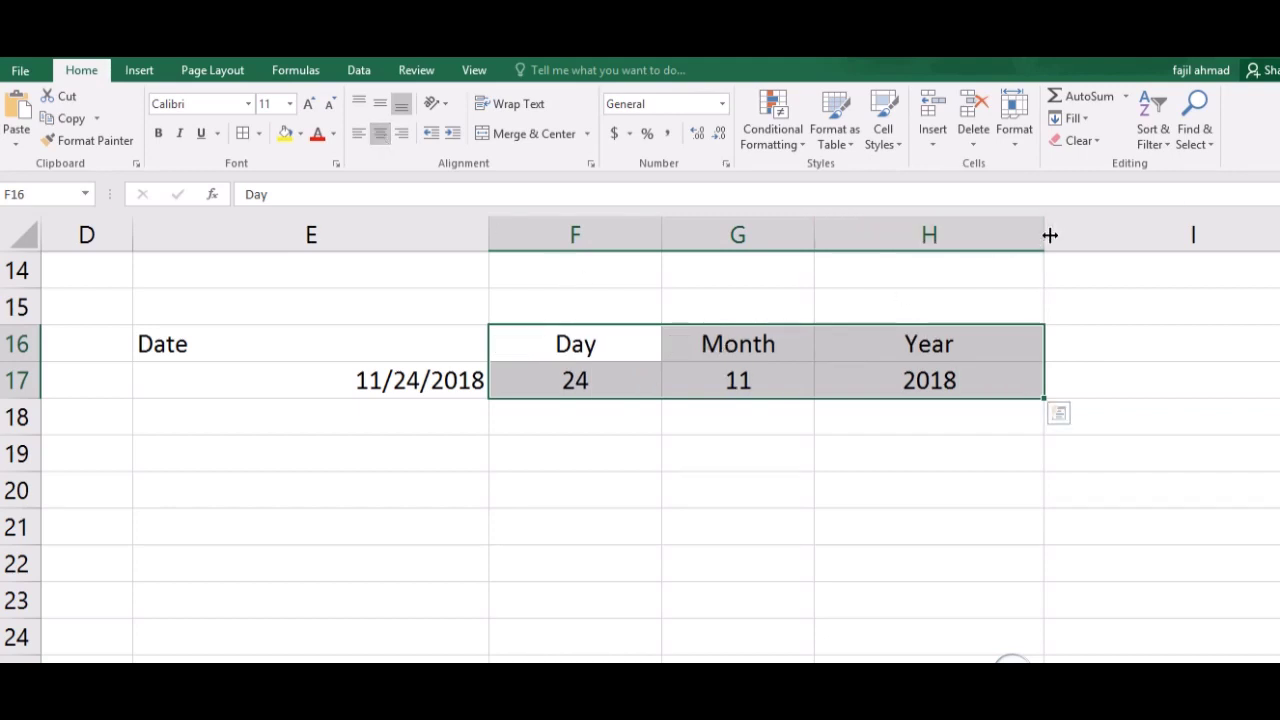
Type the format label dd-mm-yy in G14 and mm-dd-yy in H14
left_click(755, 276)
type("d")
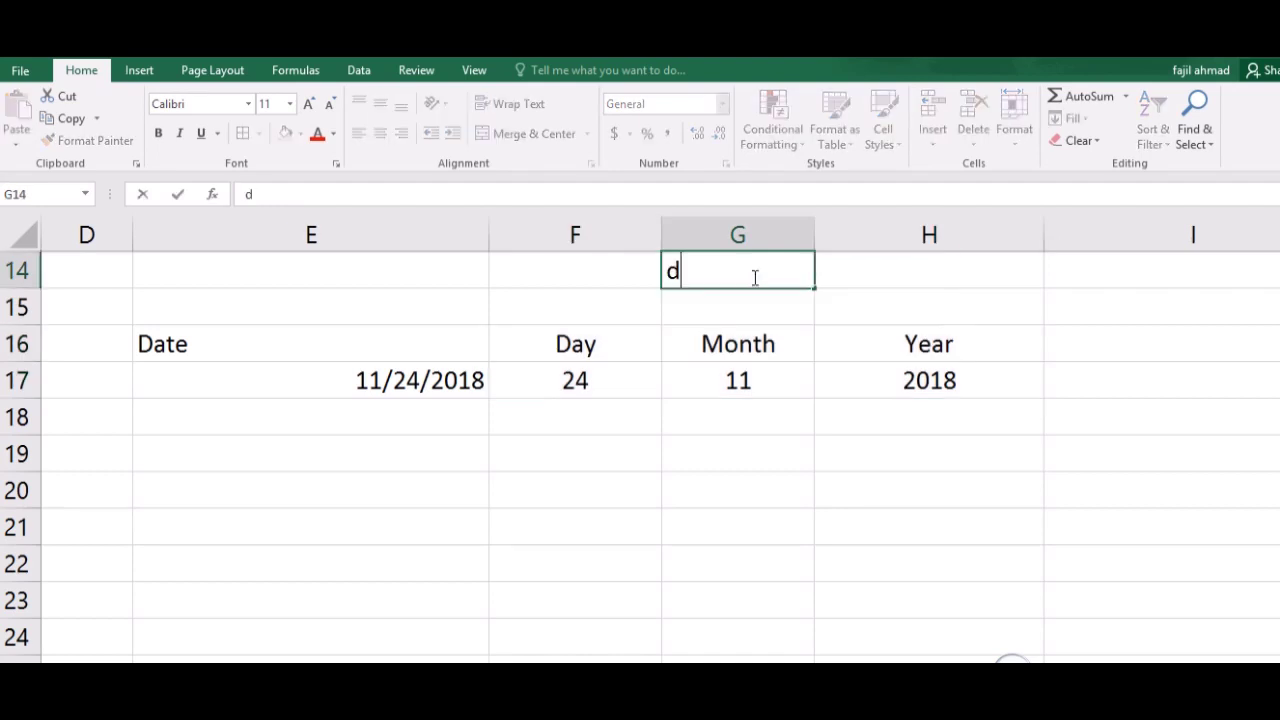
type("d-")
type("m")
type("m-y")
type("y")
key("Tab")
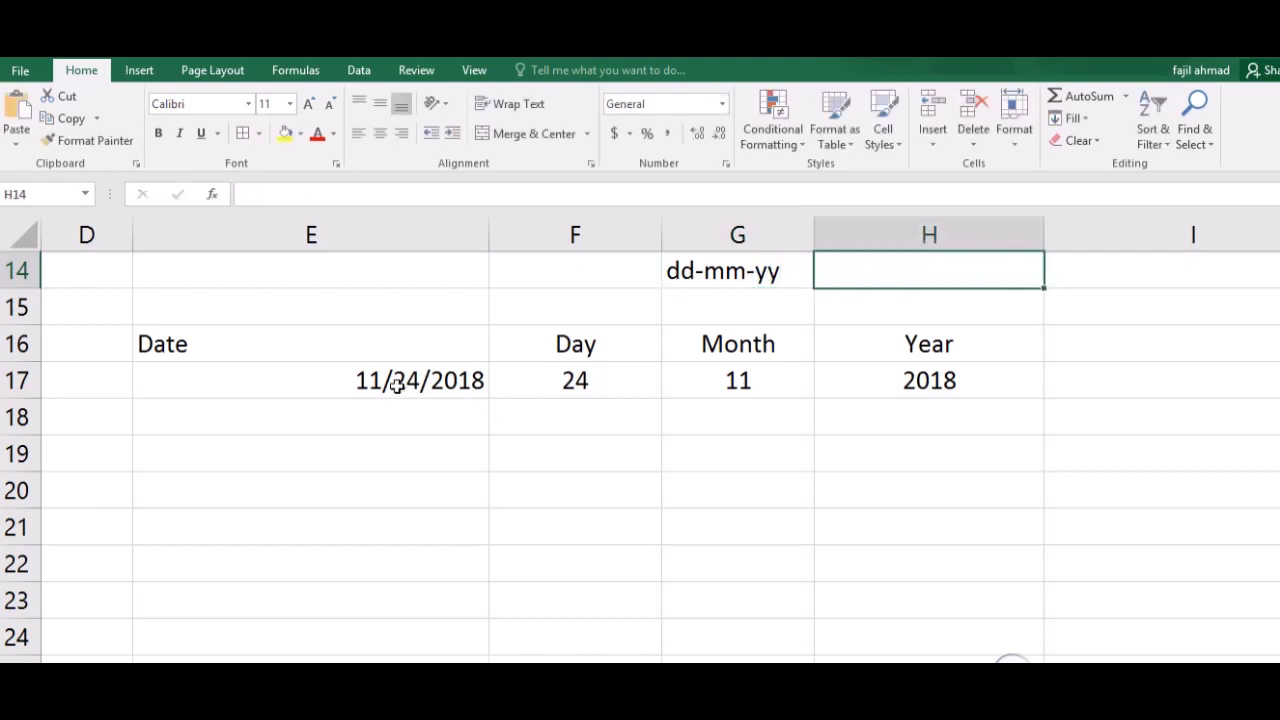
type("mm")
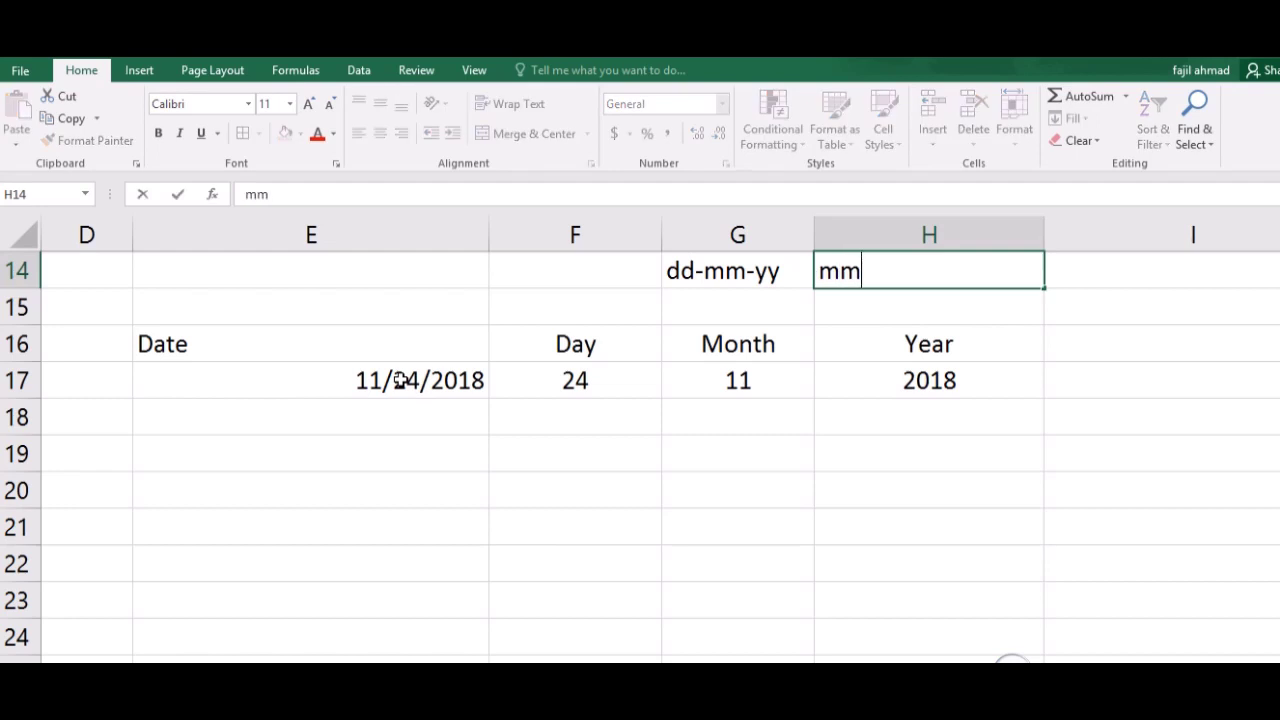
type("-dd-")
type("yy")
key("Tab")
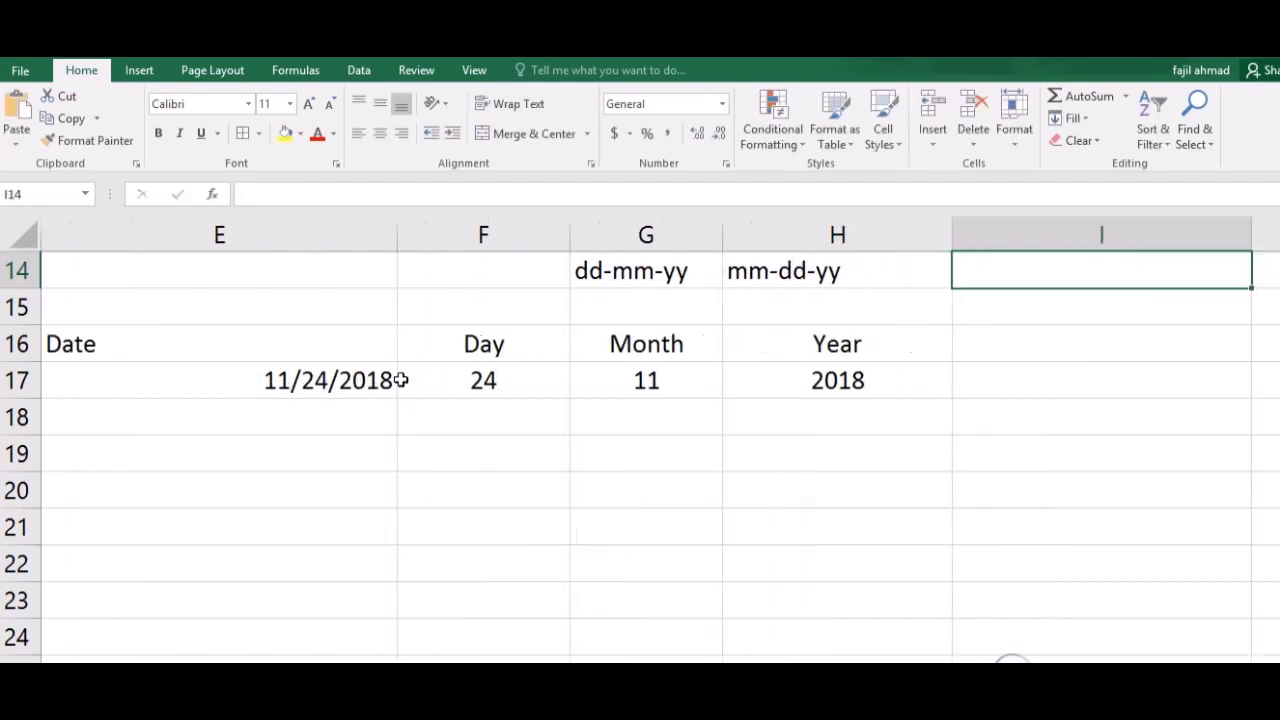
key("Left")
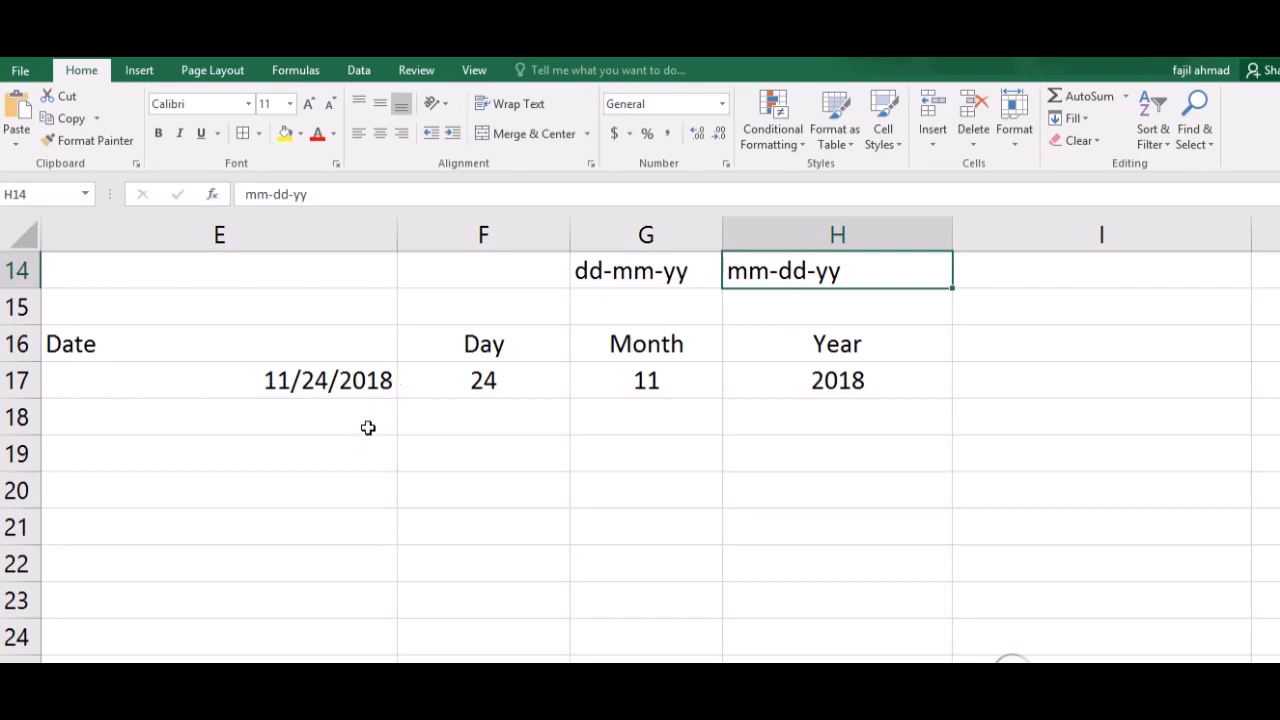
Centre the Date heading in E16
left_click(306, 352)
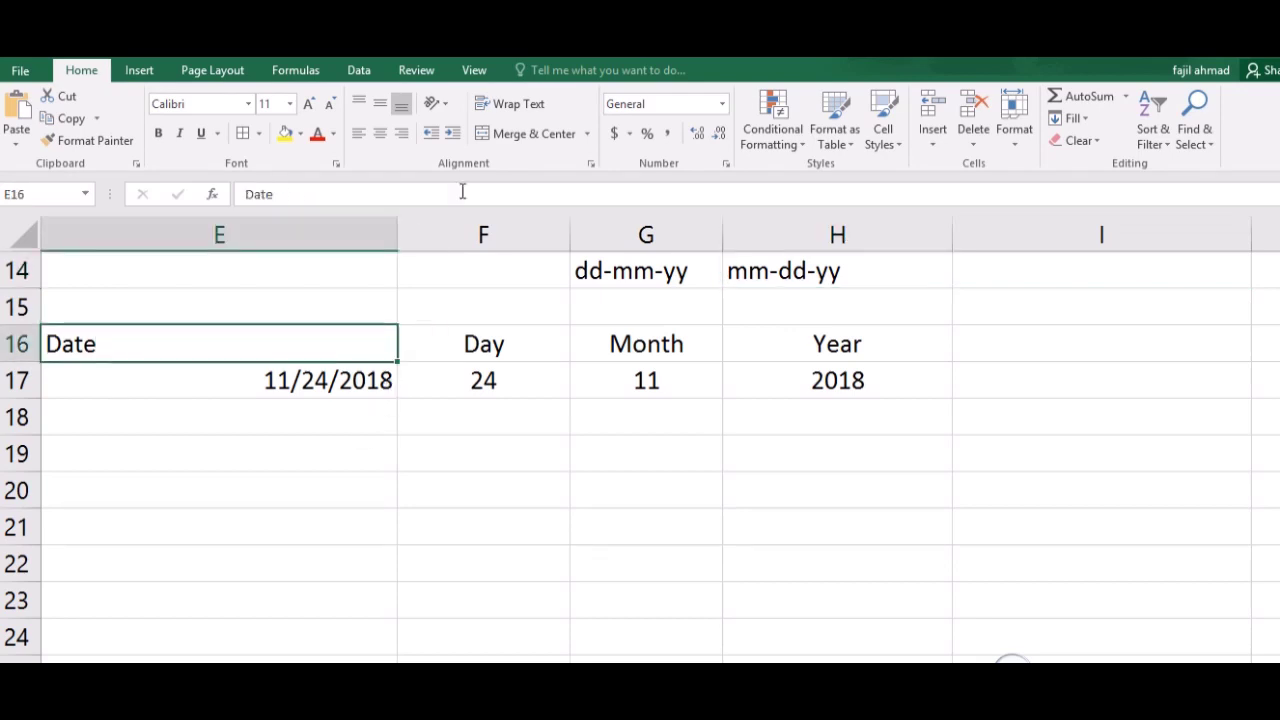
left_click(381, 134)
left_click(310, 405)
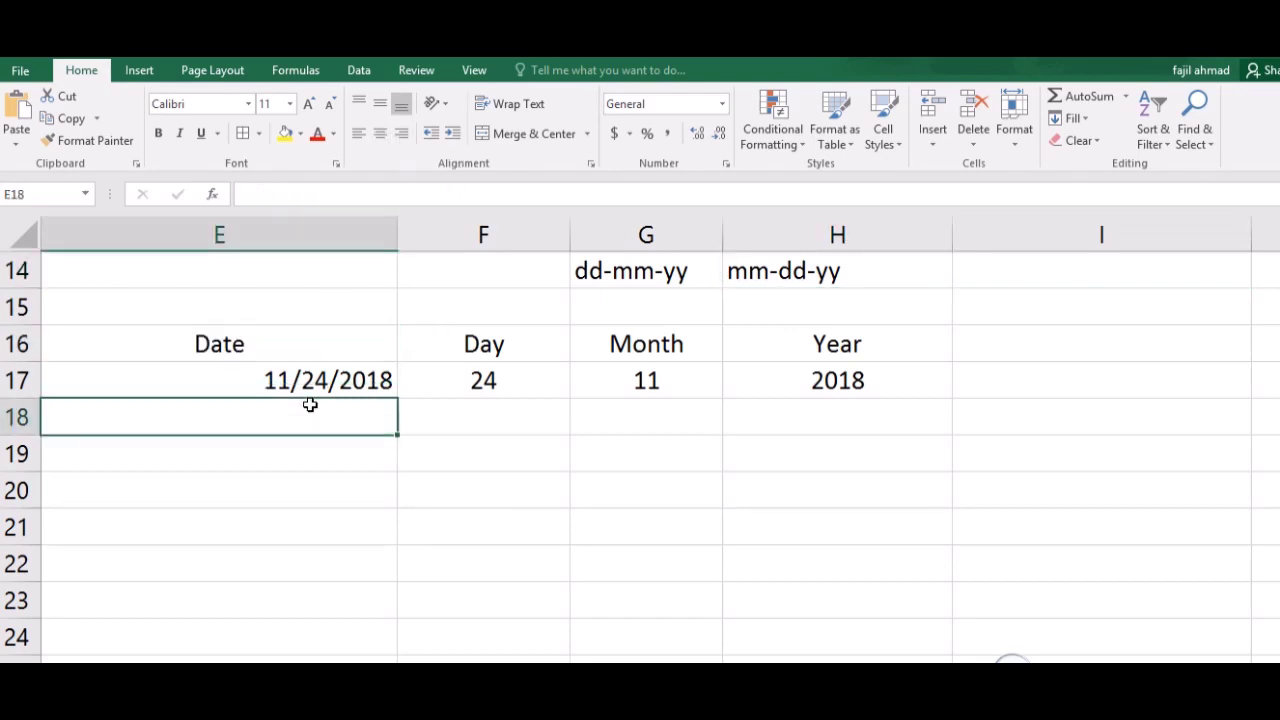
left_click(329, 281)
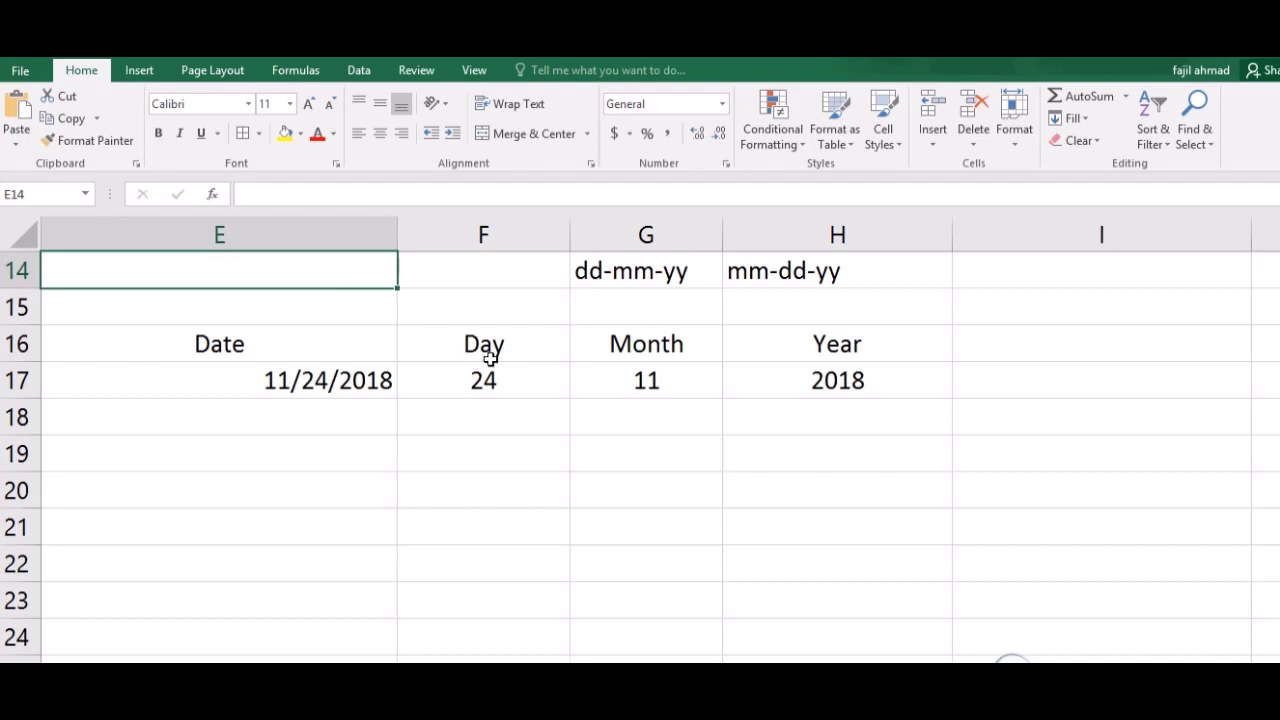
Fill F17:H17 yellow and check the DAY, MONTH and YEAR formulas there
left_click_drag(486, 376, 800, 380)
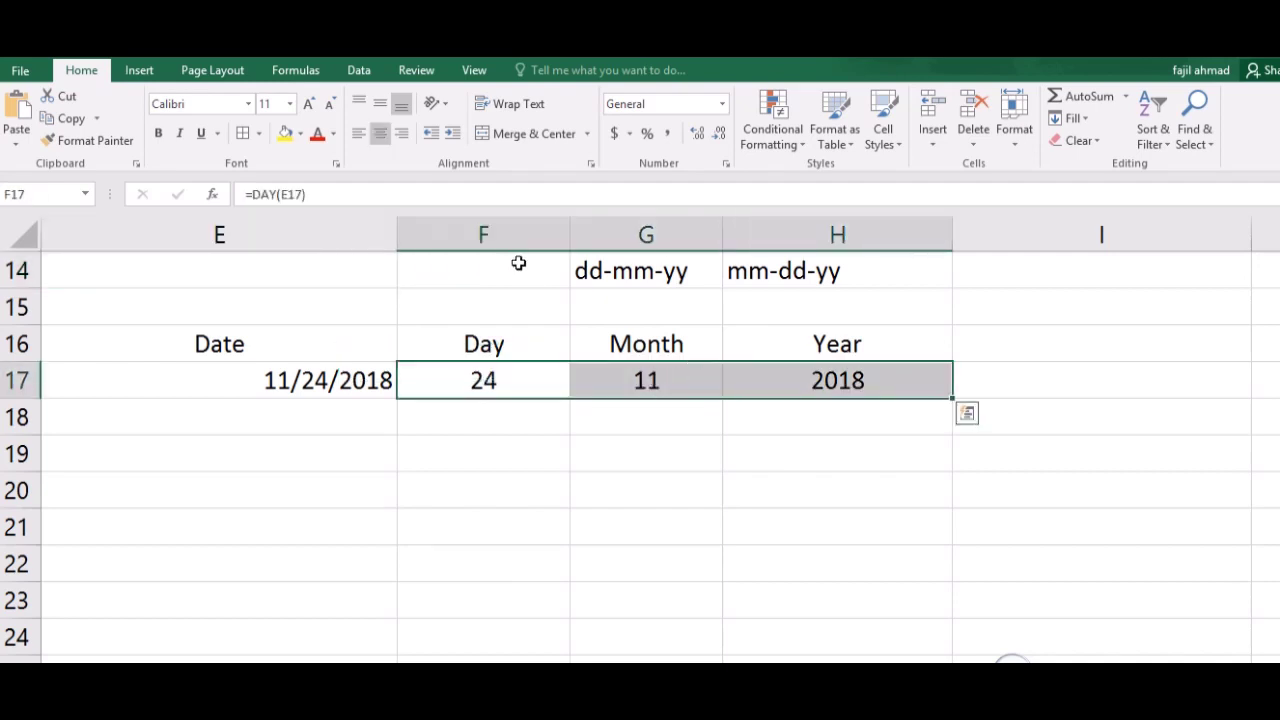
left_click(285, 133)
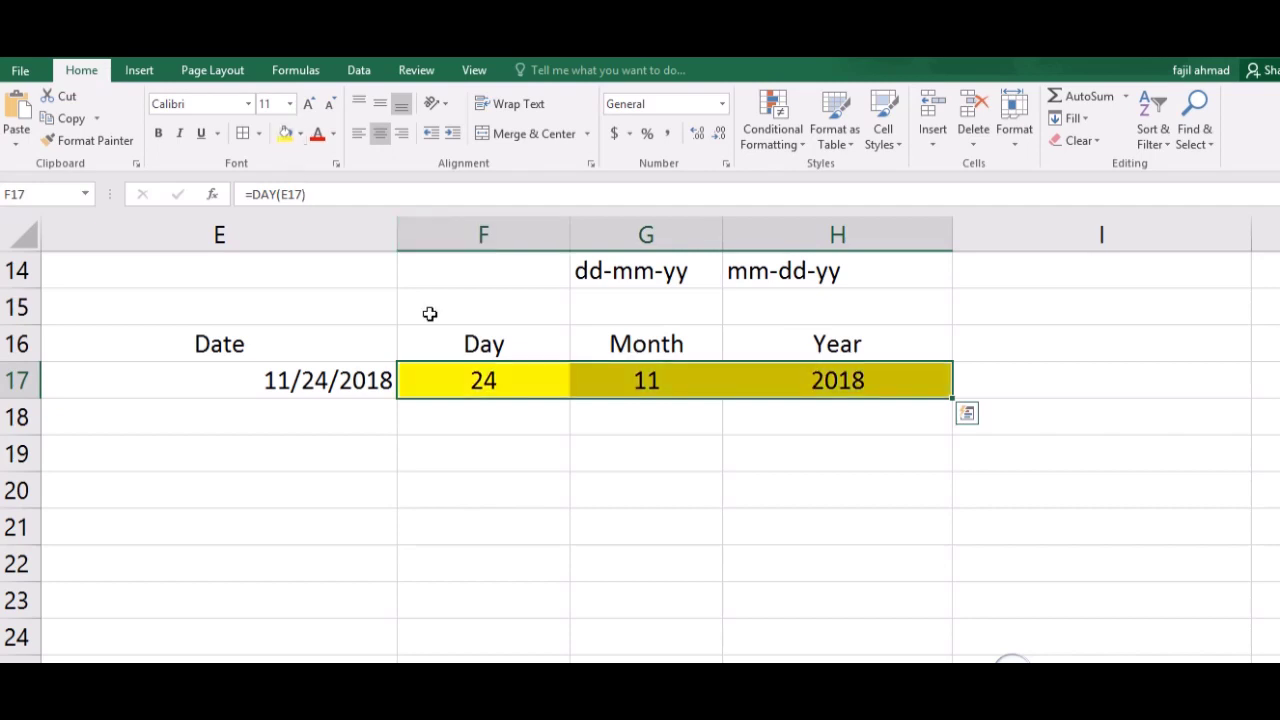
left_click(502, 428)
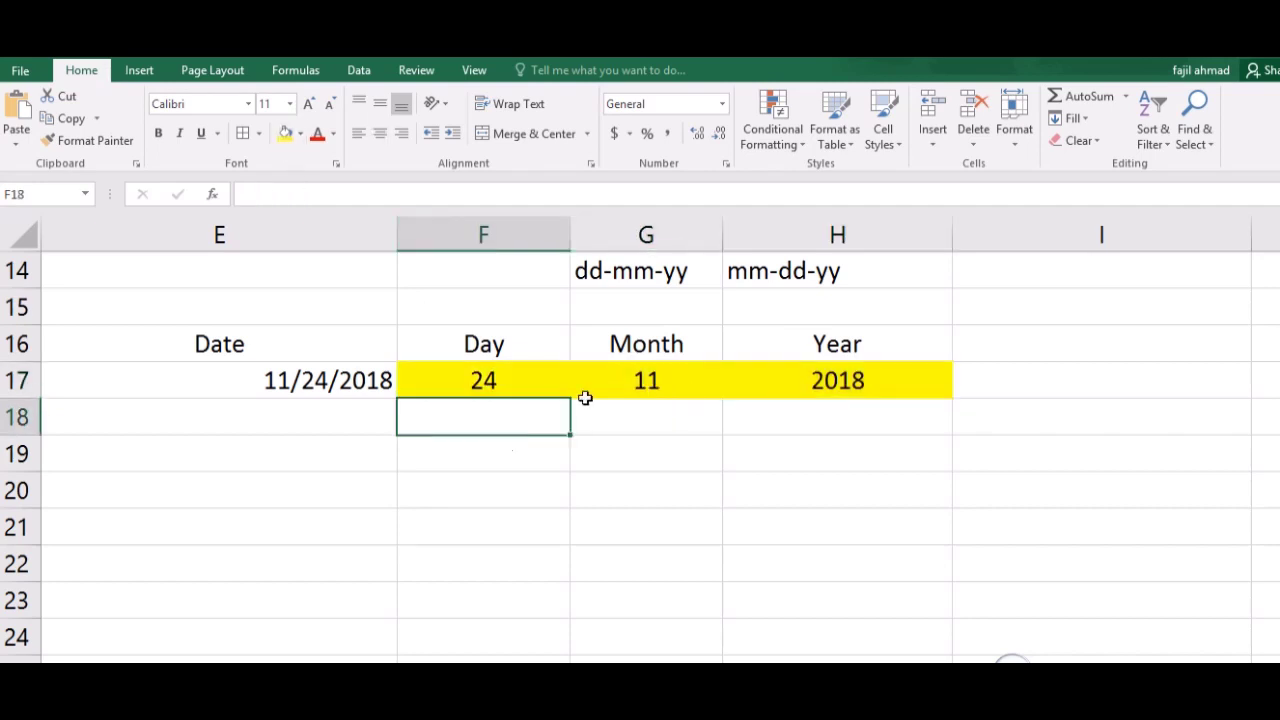
left_click(483, 369)
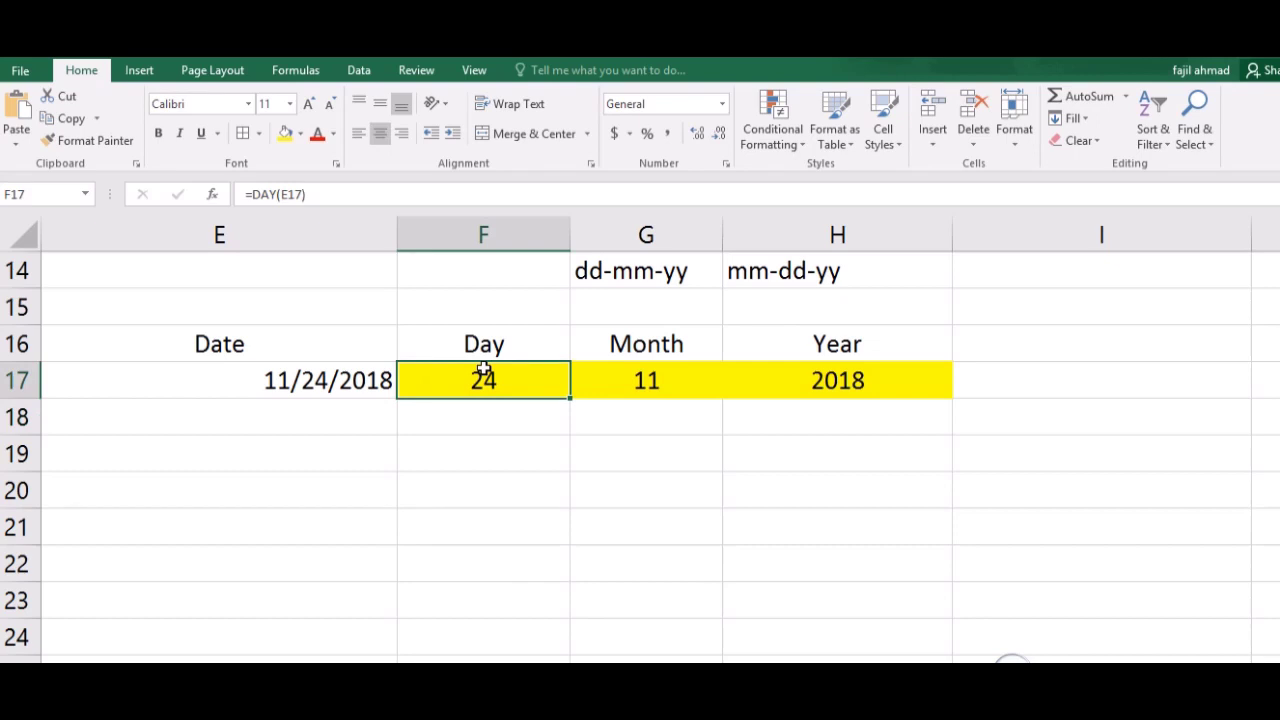
left_click(612, 381)
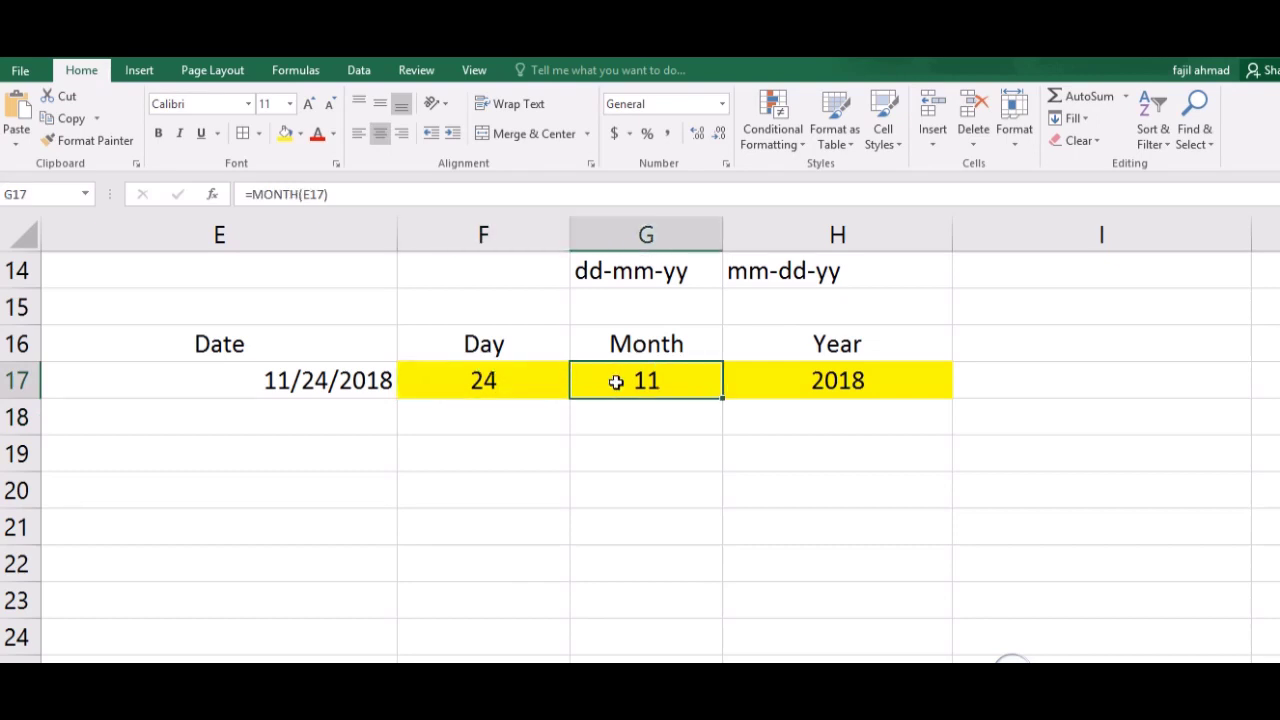
left_click(825, 376)
left_click(463, 411)
left_click(304, 451)
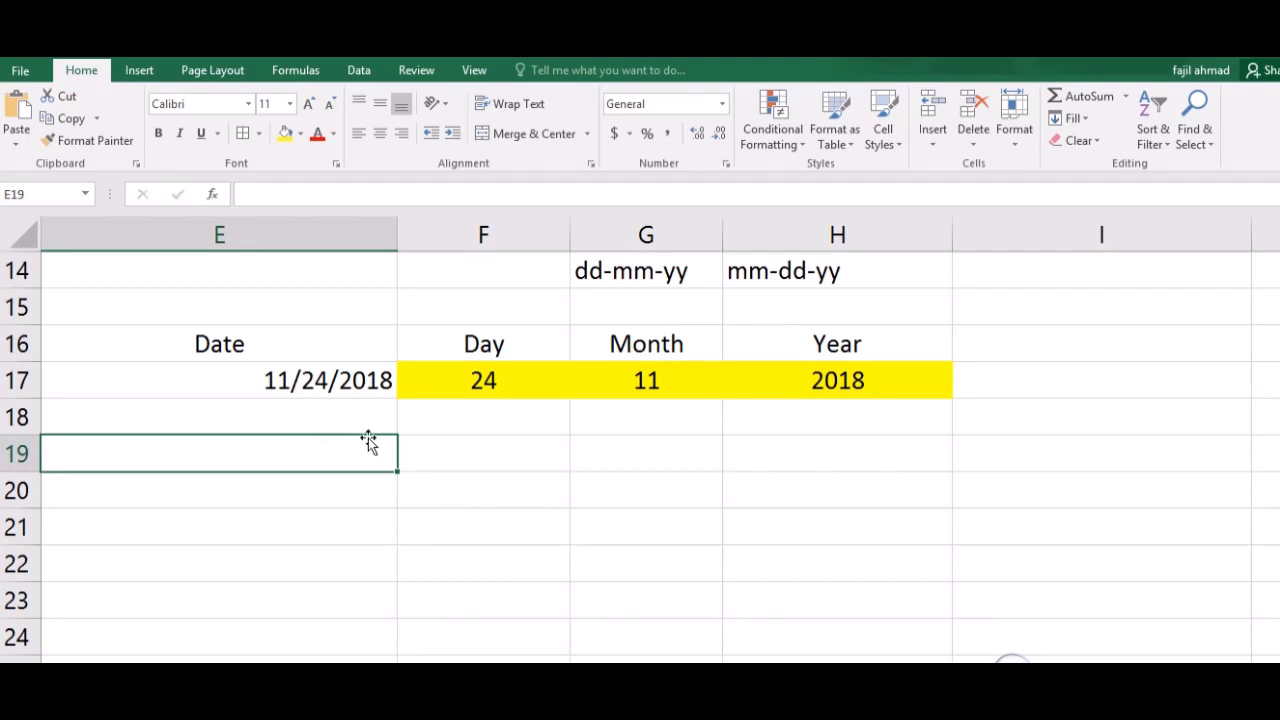
Enter =NOW() in E20 to show the current date and time, 11/24/2018 6:12
key("Down")
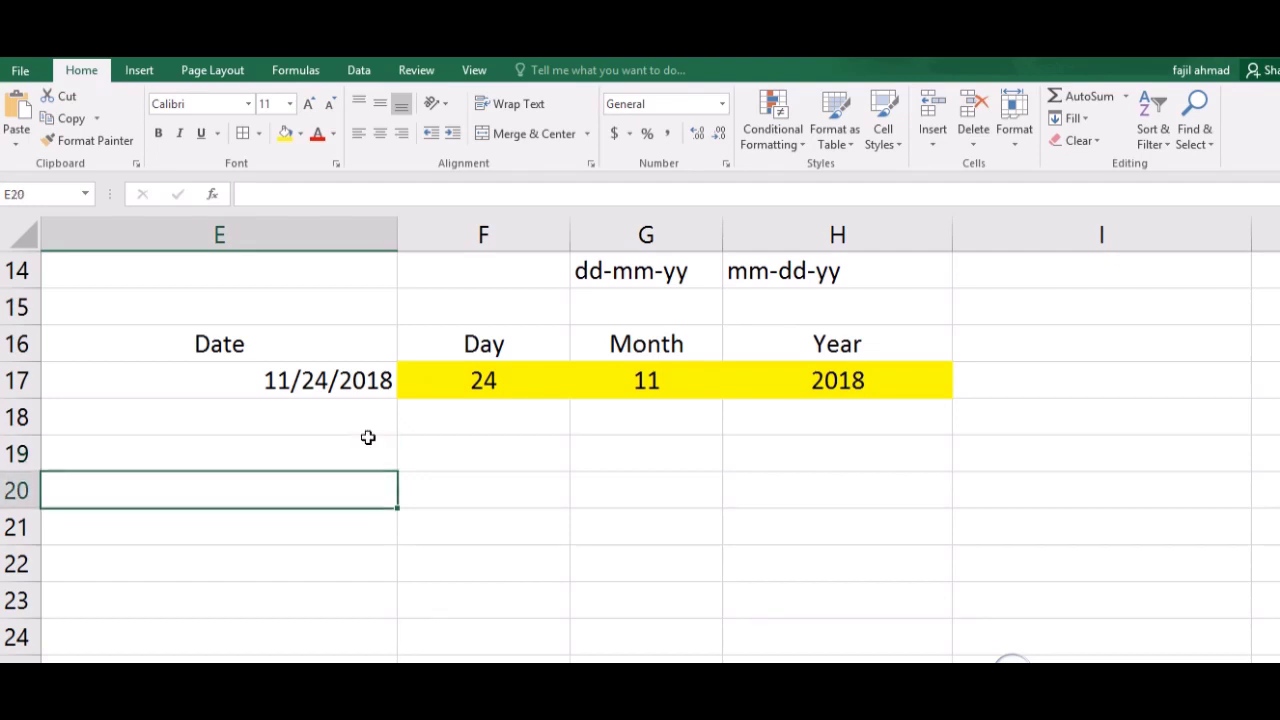
type("=")
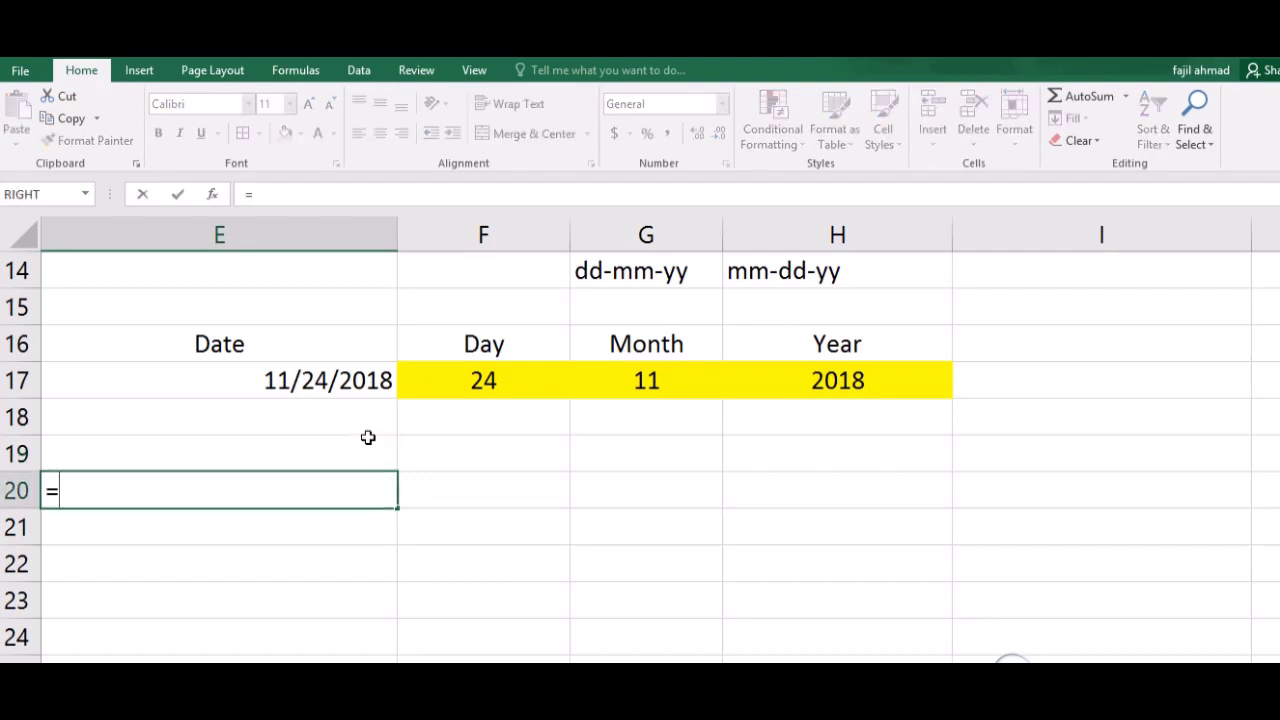
type("now()")
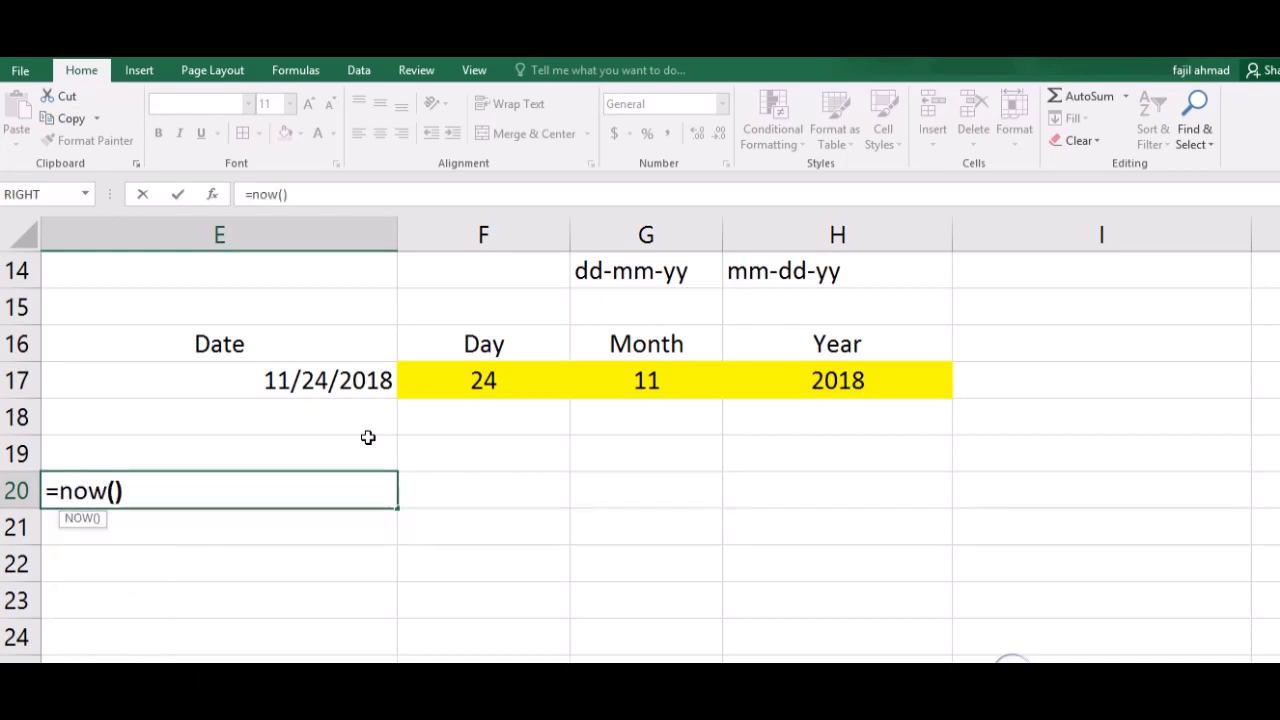
key("Return")
key("Right")
key("Up")
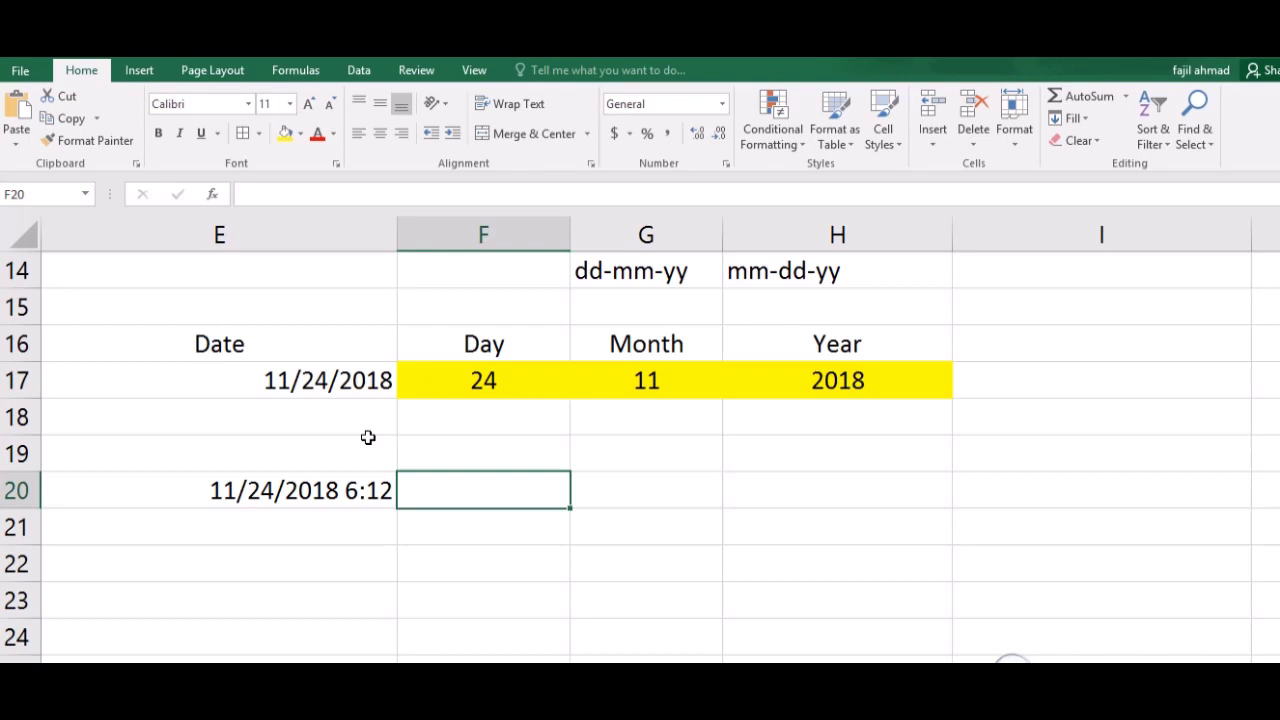
key("Up")
Type the headings Time, hours, Min, Second and Time into E19 through I19
left_click(368, 437)
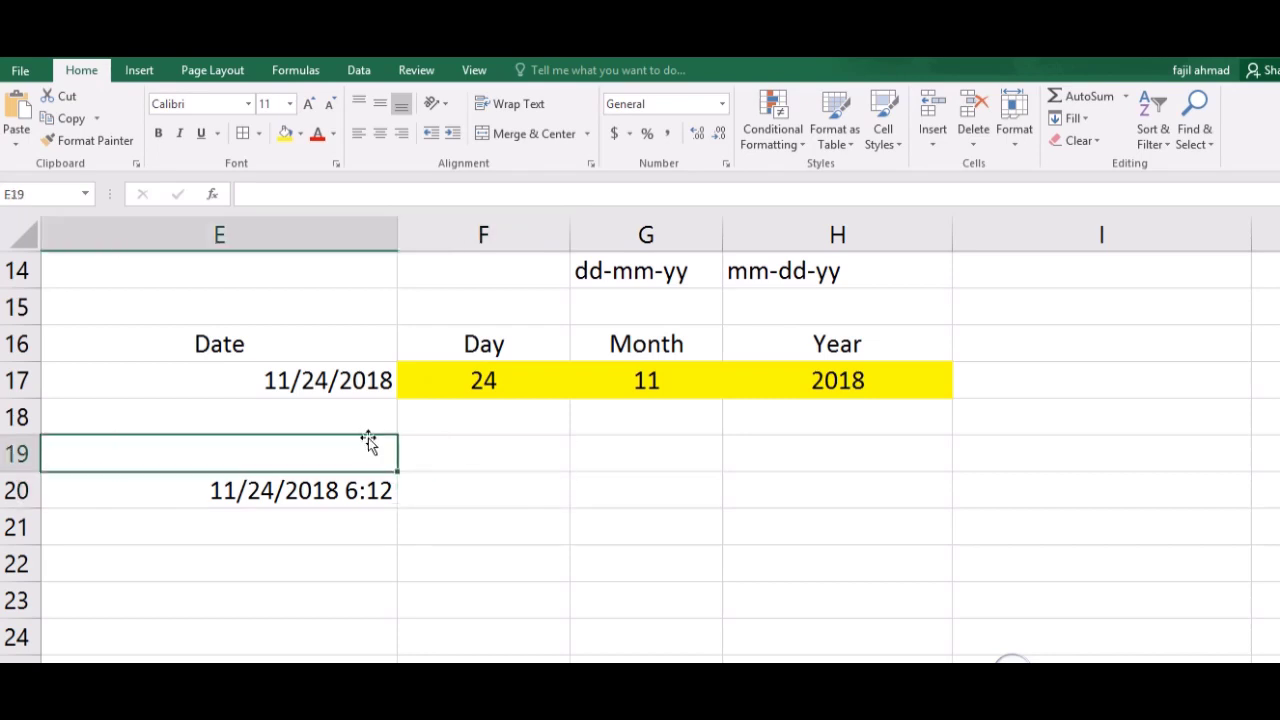
type("Time")
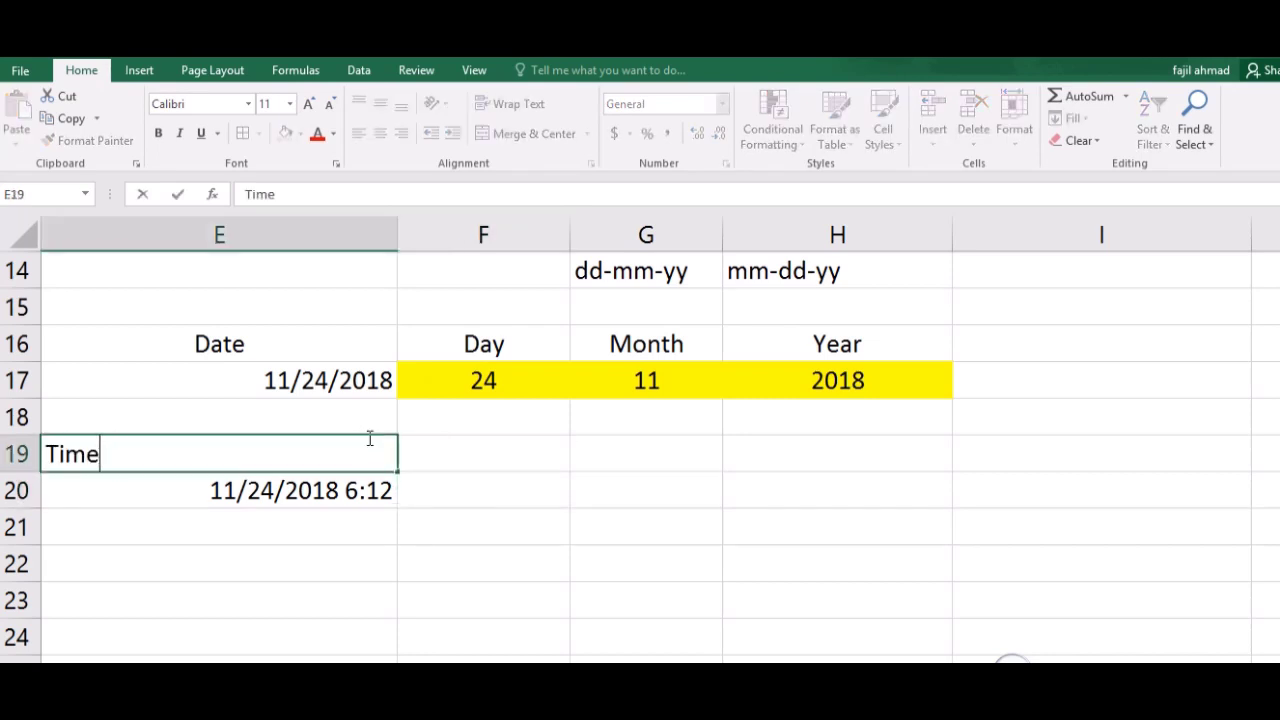
key("Tab")
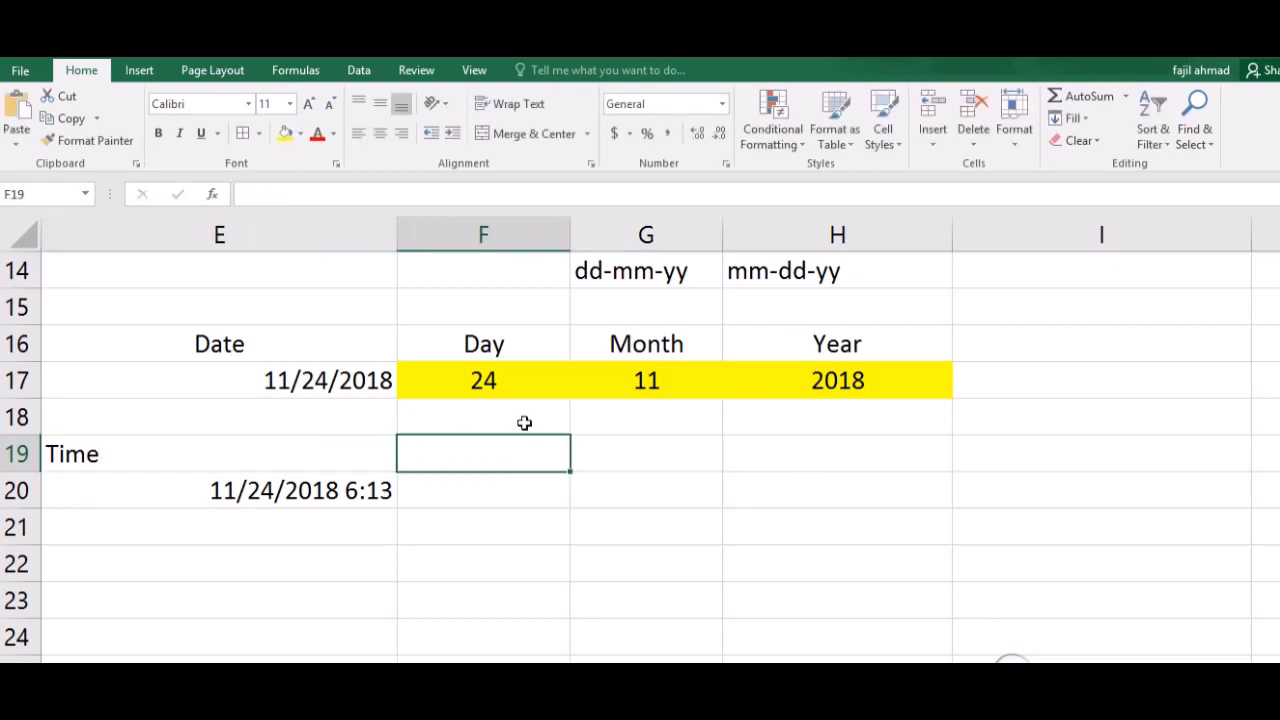
type("hours")
key("Tab")
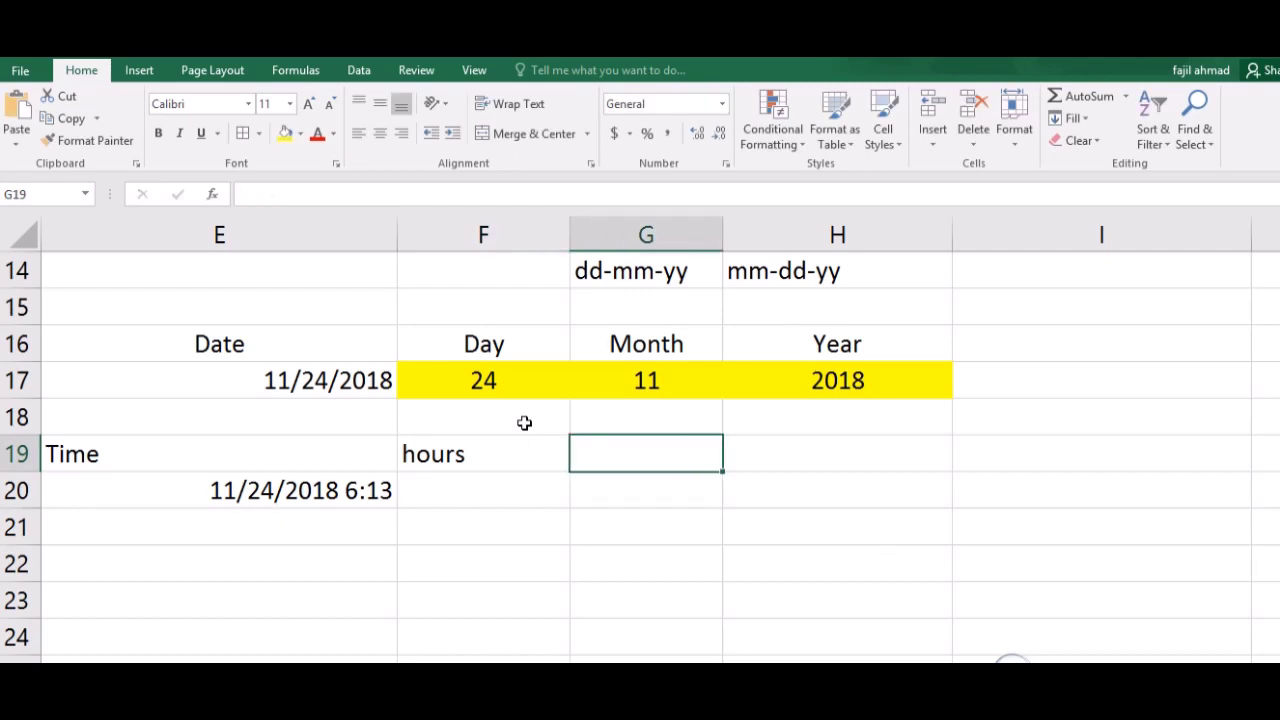
type("Mi")
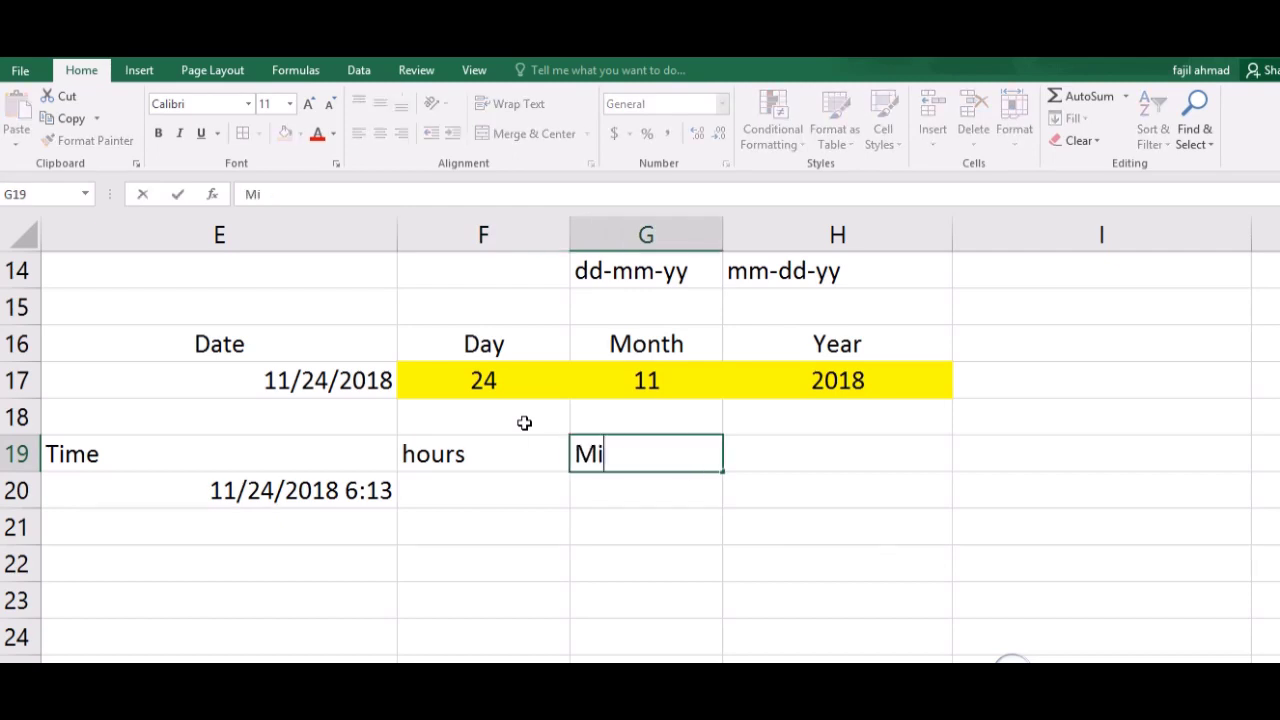
type("n")
key("Tab")
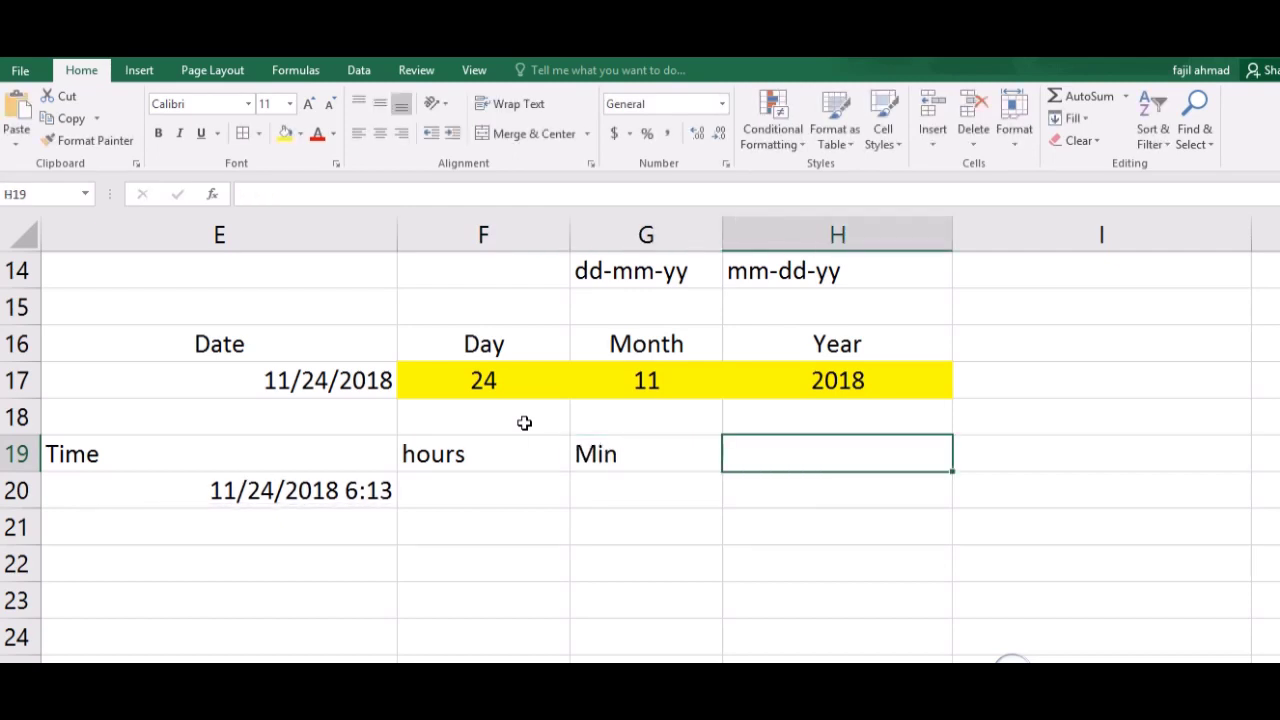
type("Second")
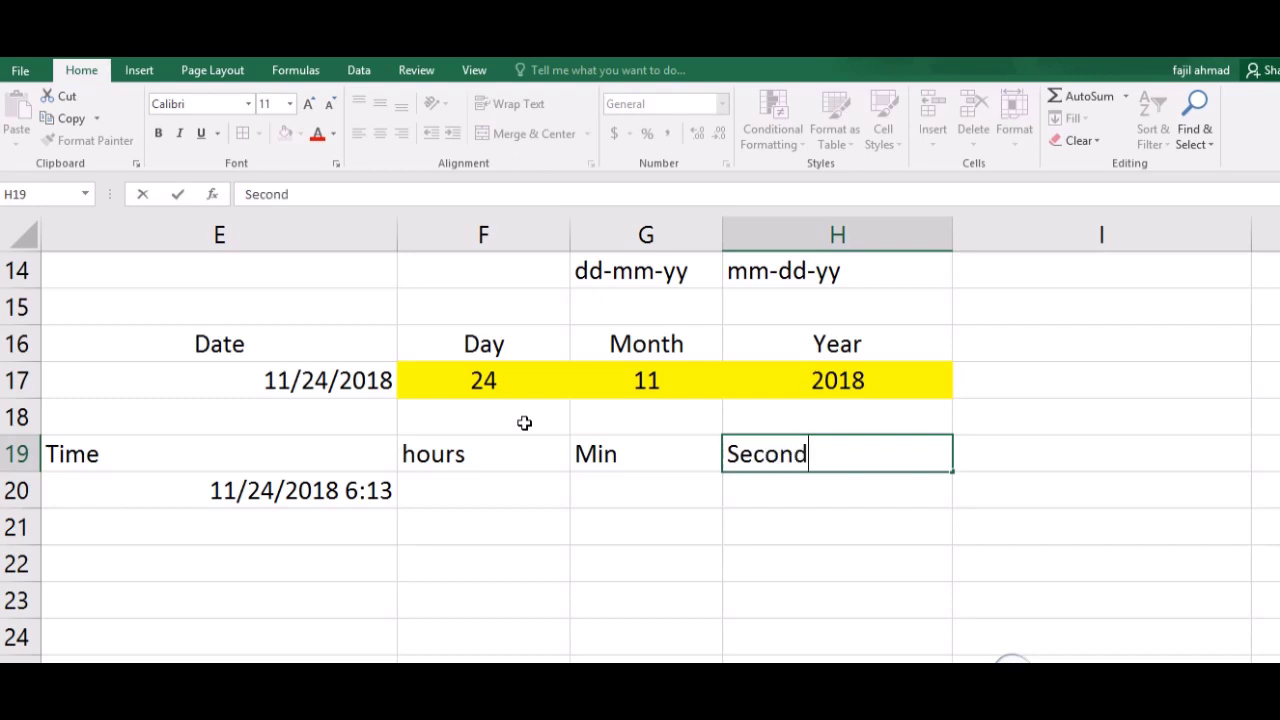
key("Tab")
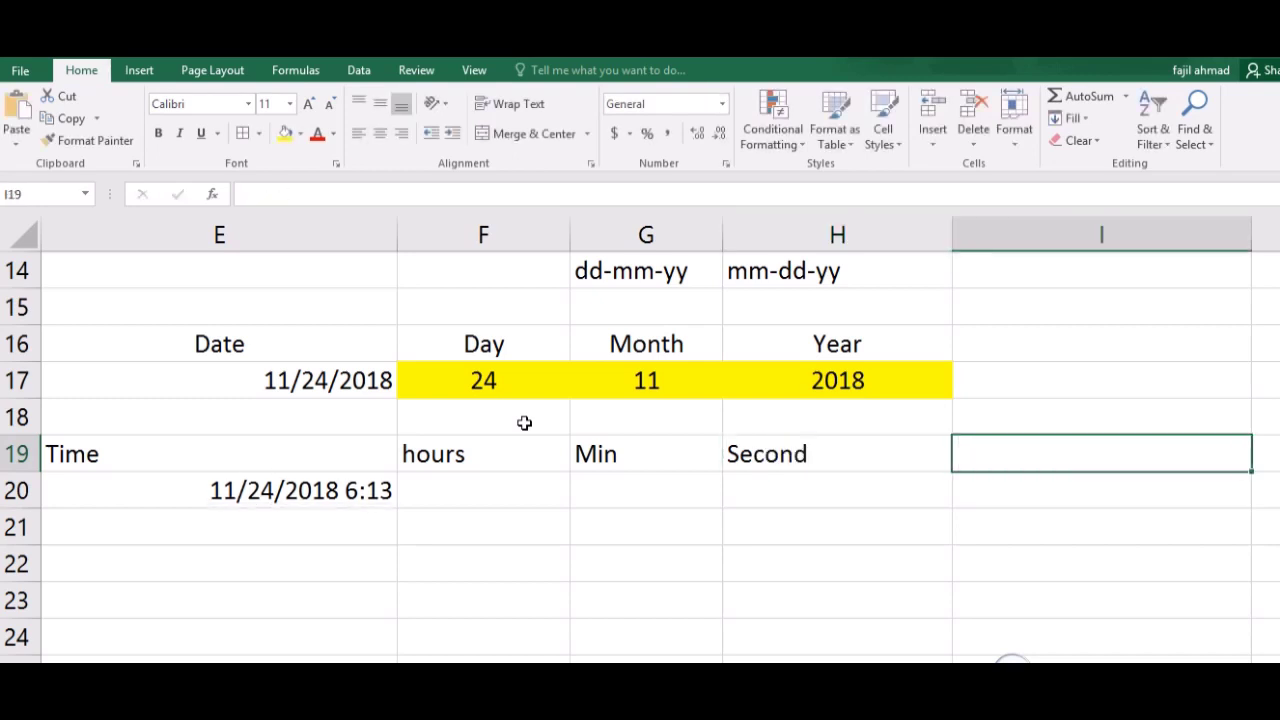
type("ti")
key("BackSpace")
key("BackSpace")
type("T")
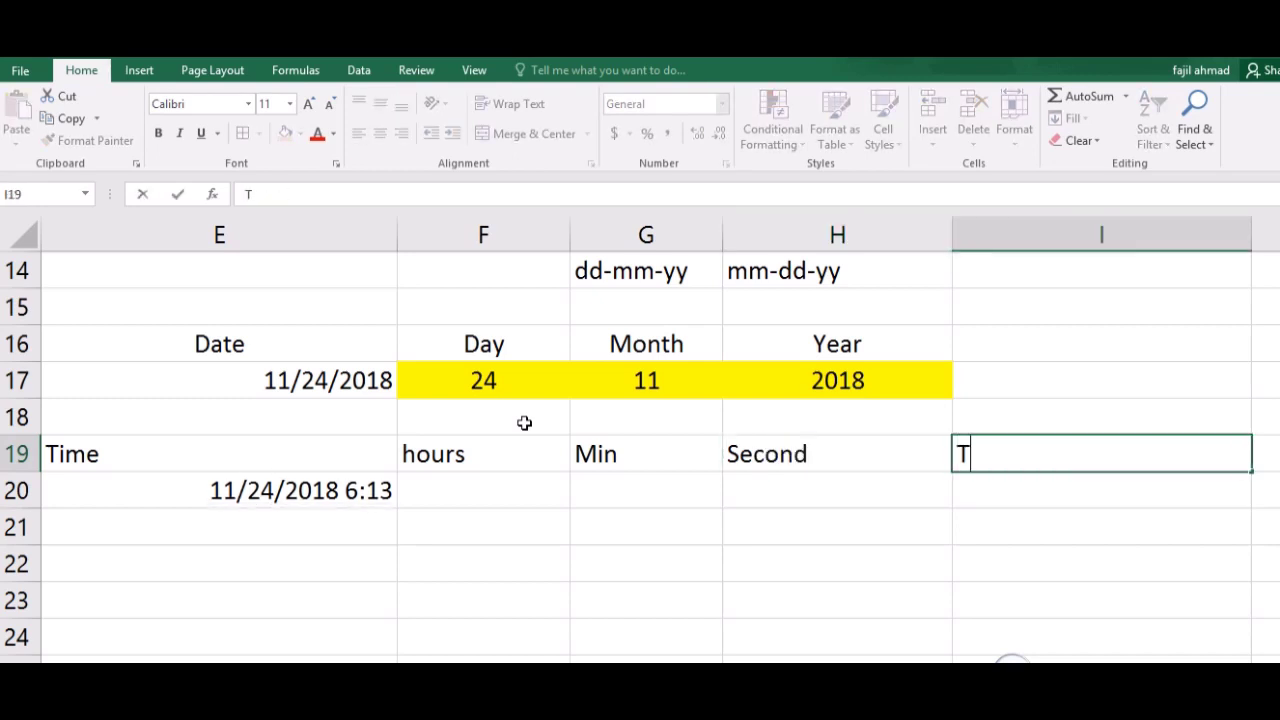
type("ime")
key("Return")
key("Left")
key("Left")
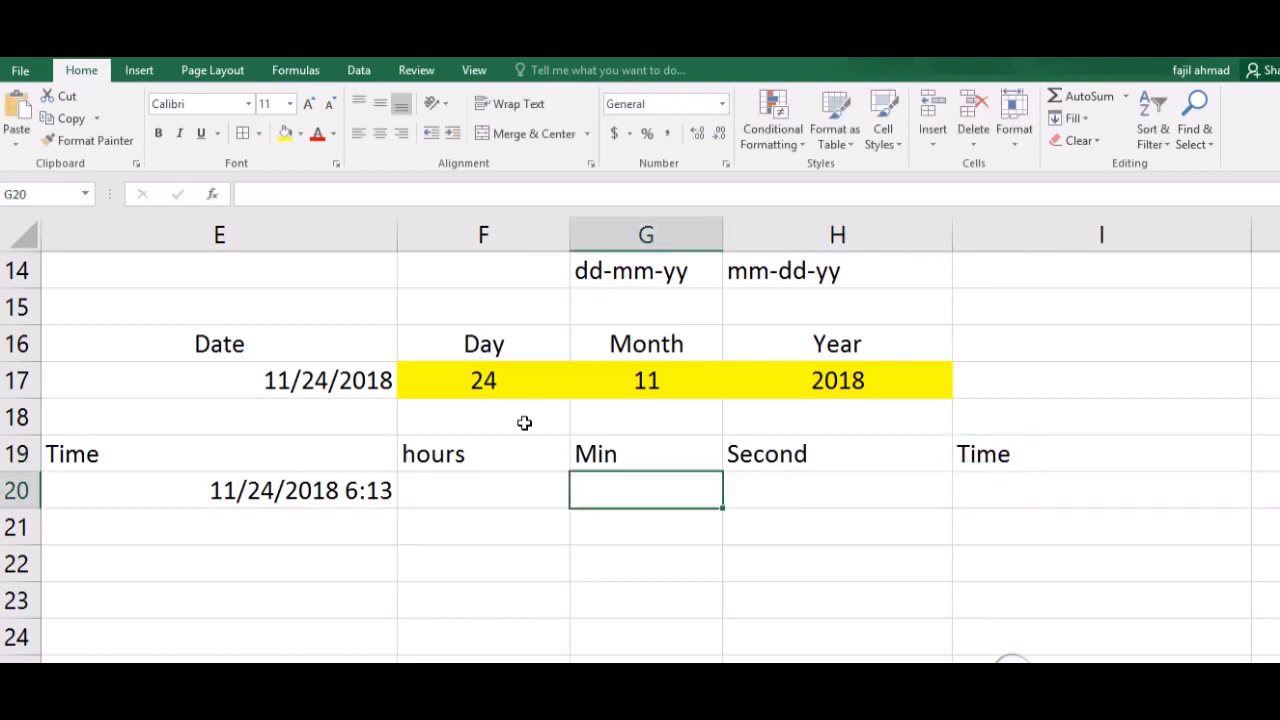
key("Left")
Enter =HOUR(E20) in F20 to extract the hour 6 from the date-time
type("=")
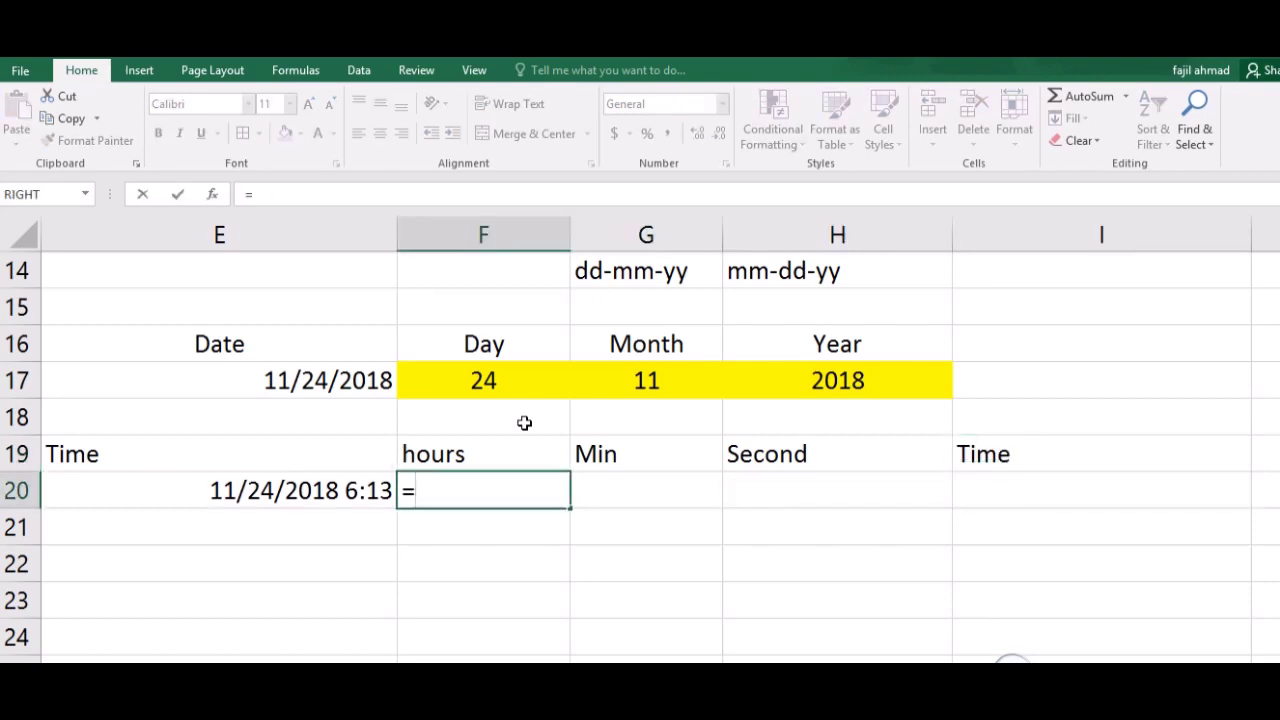
type("h")
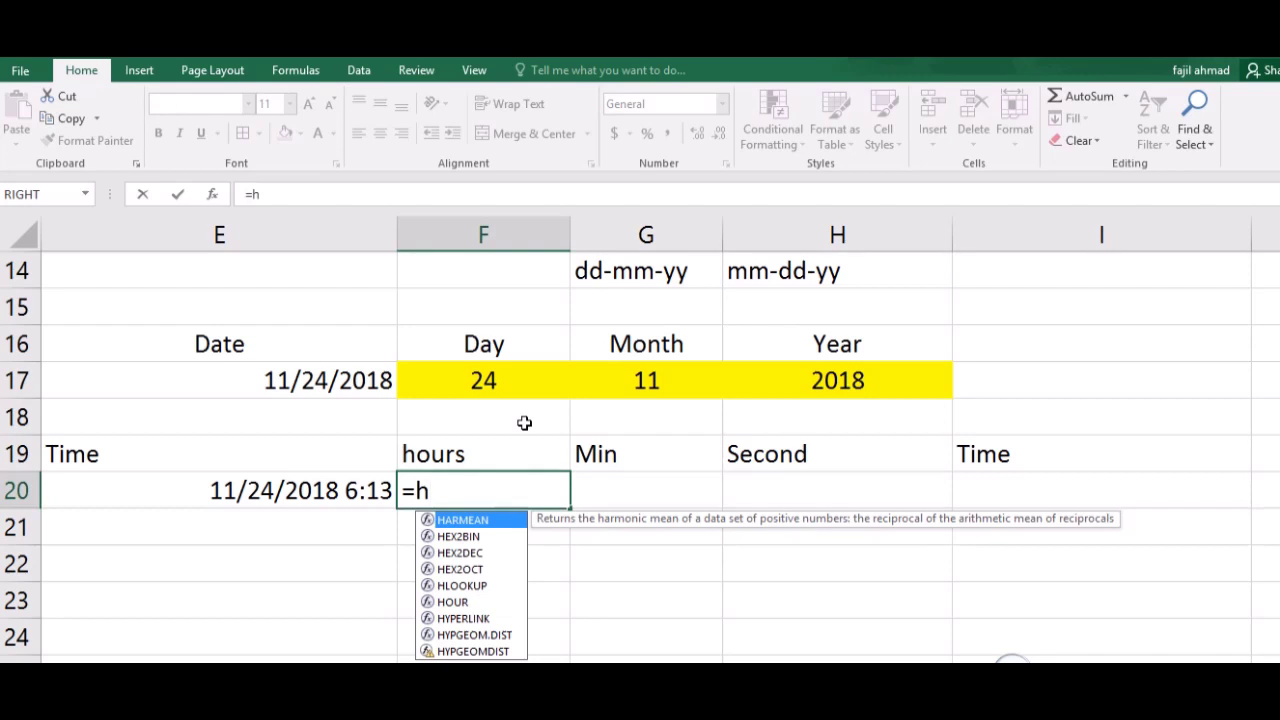
type("ou")
key("Tab")
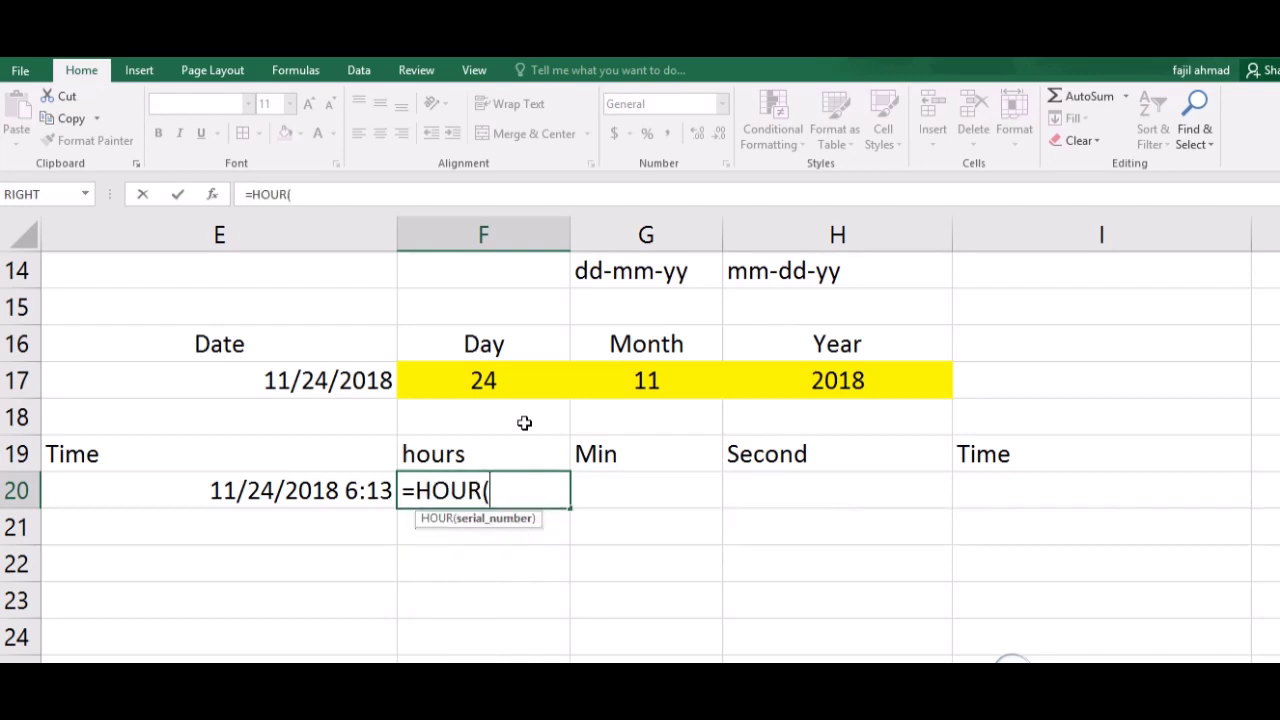
left_click(344, 487)
type(")")
key("Return")
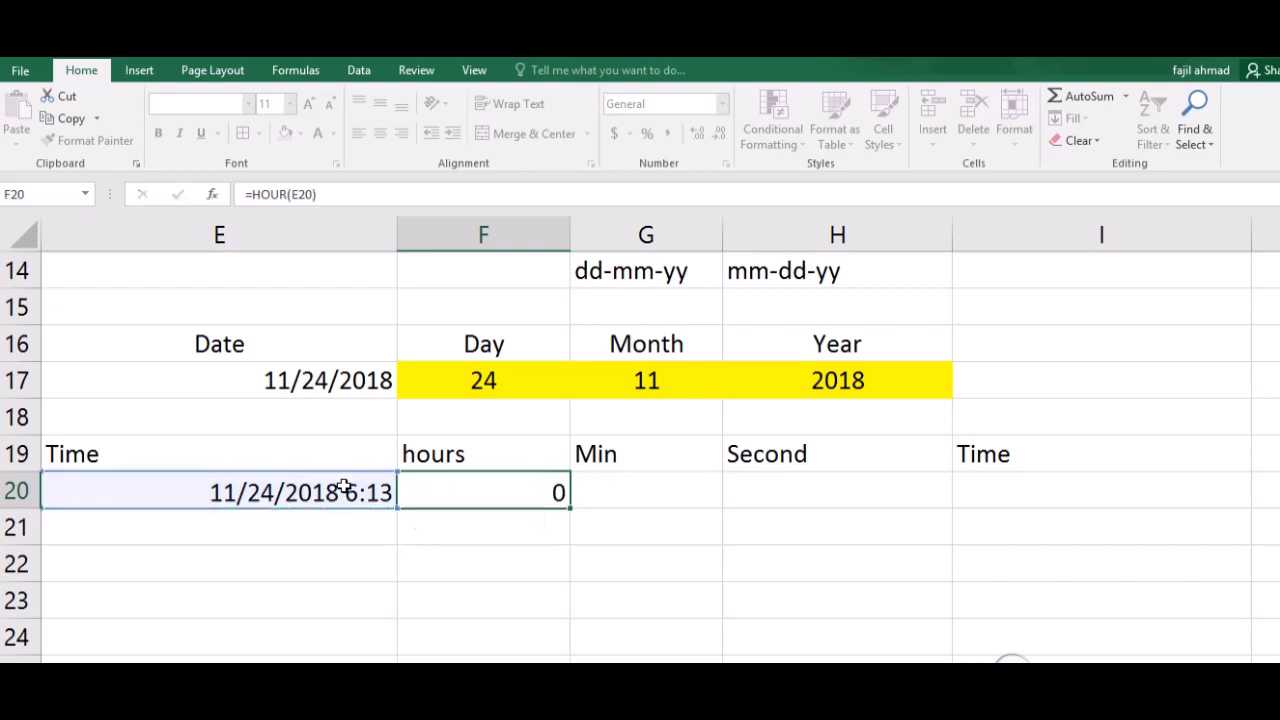
key("Up")
key("Right")
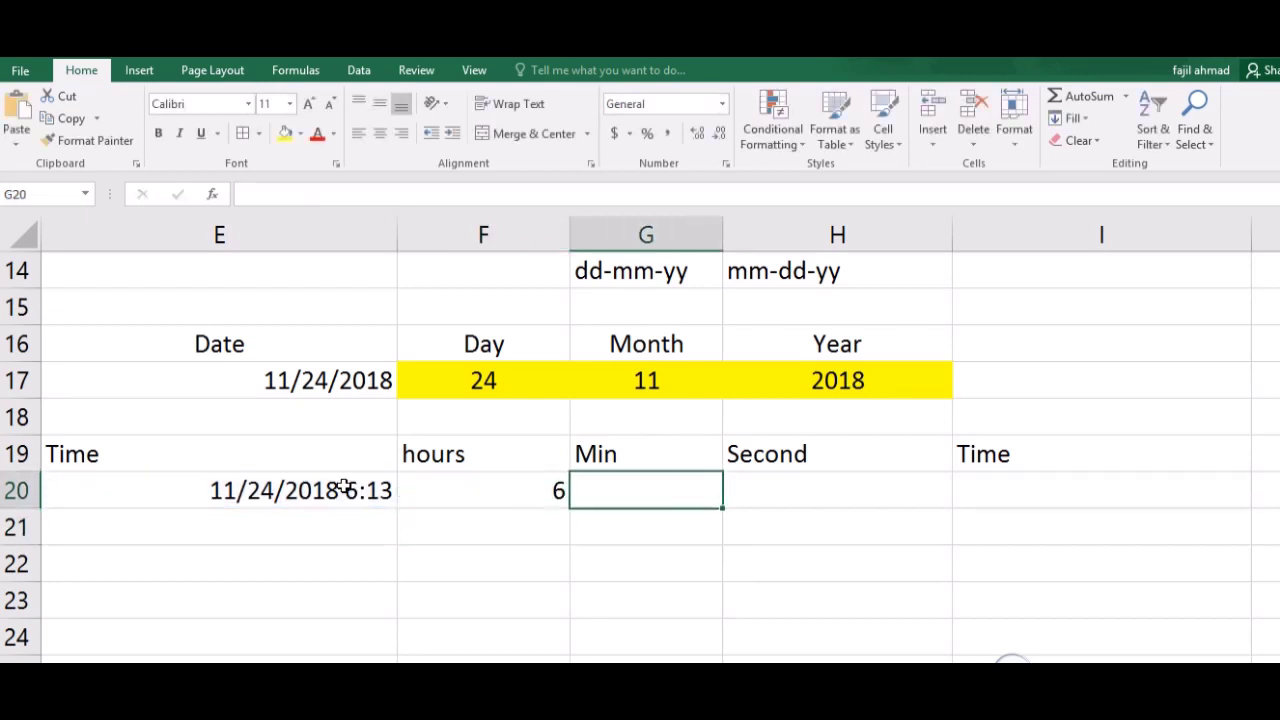
Enter =MINUTE(E20) in G20 to extract the minute 14
left_click(354, 490)
left_click(495, 491)
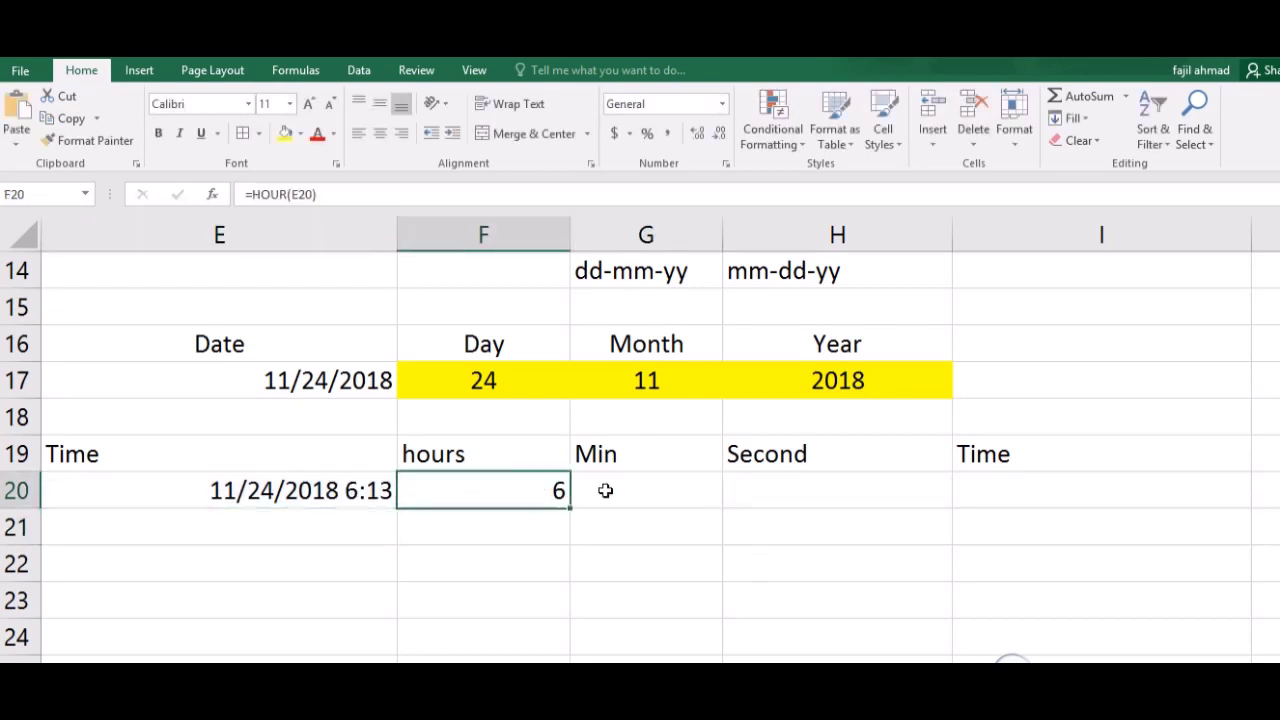
left_click(640, 490)
type("=")
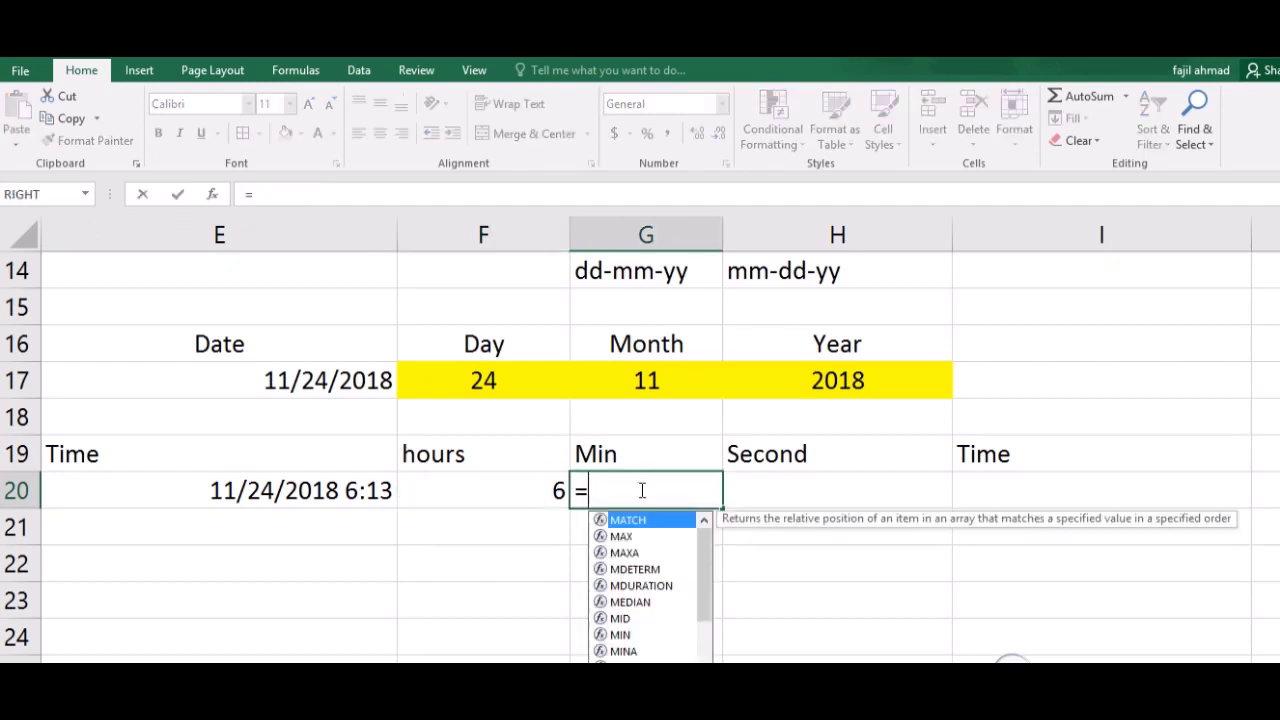
type("min")
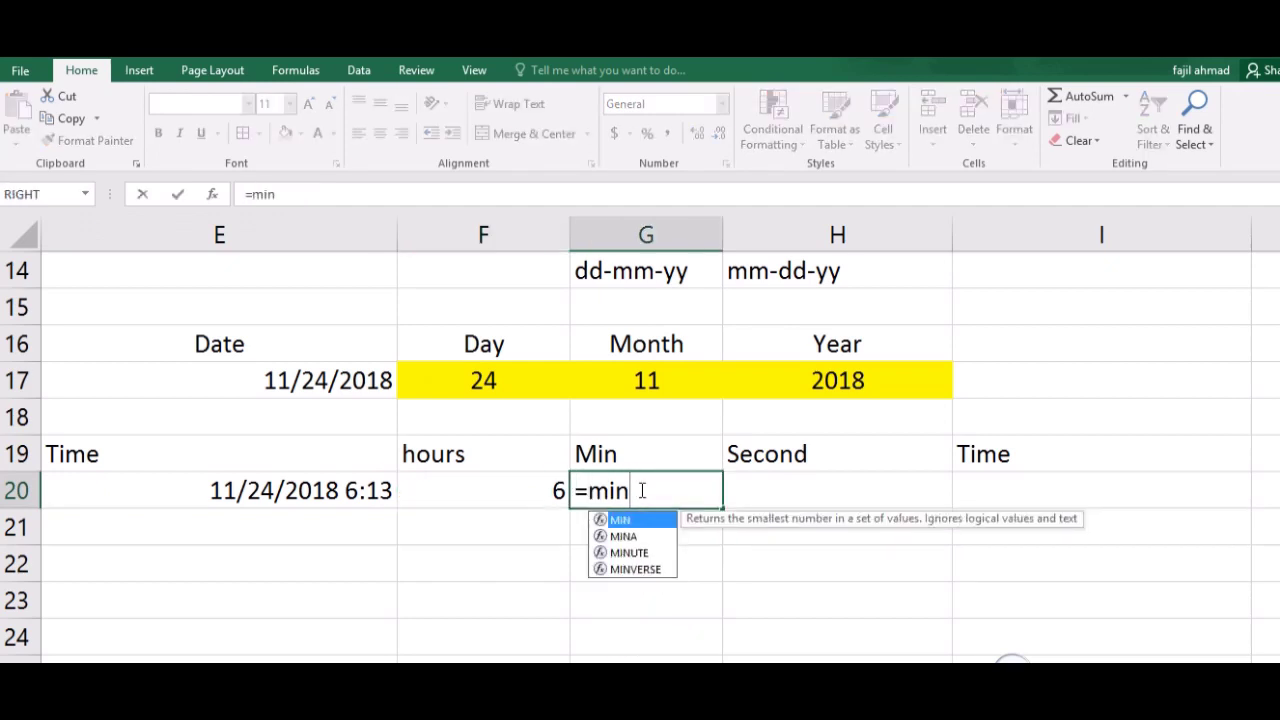
type("u")
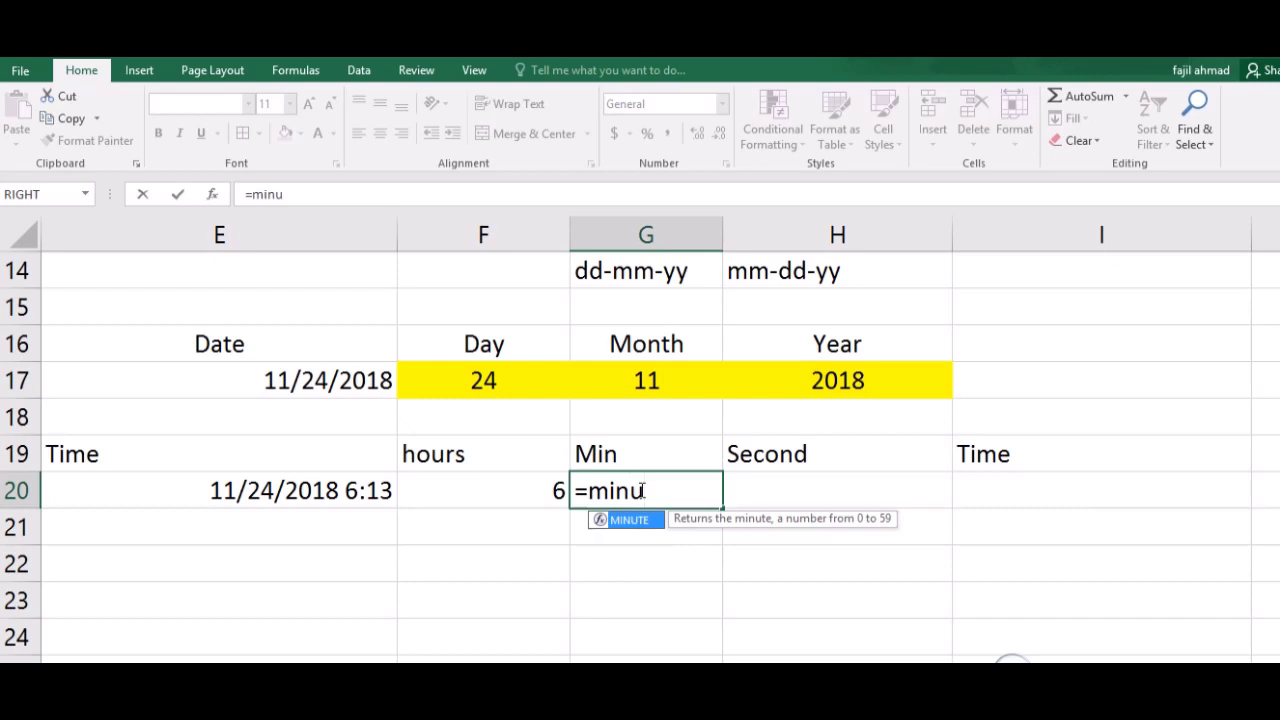
key("Tab")
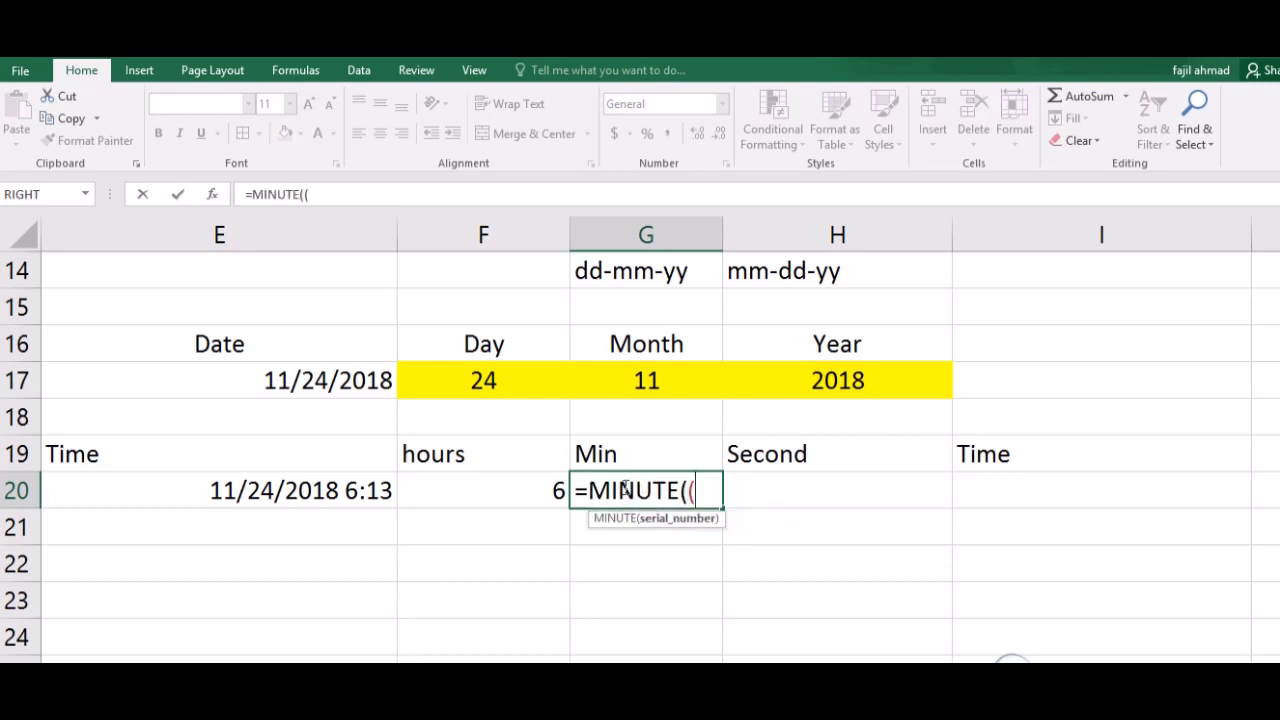
left_click(352, 490)
type(")")
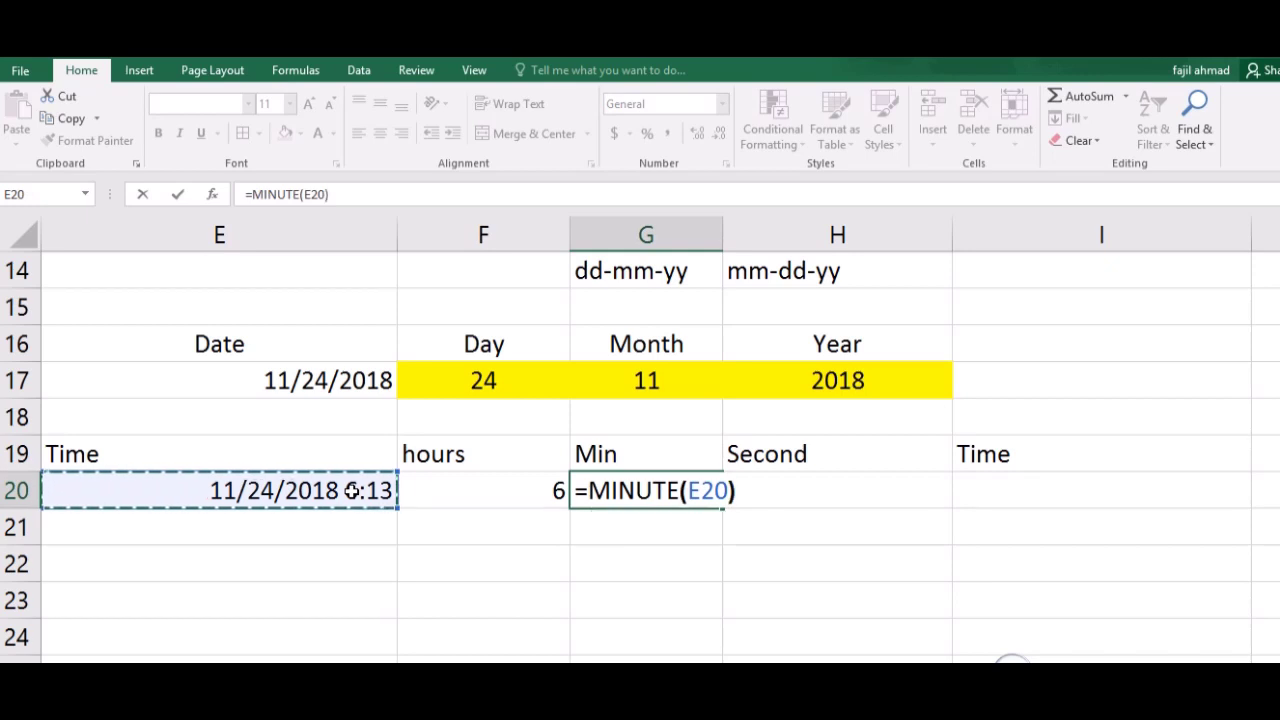
key("Return")
key("Right")
key("Up")
Enter =SECOND(E20) in H20 to extract the second 3
type("=")
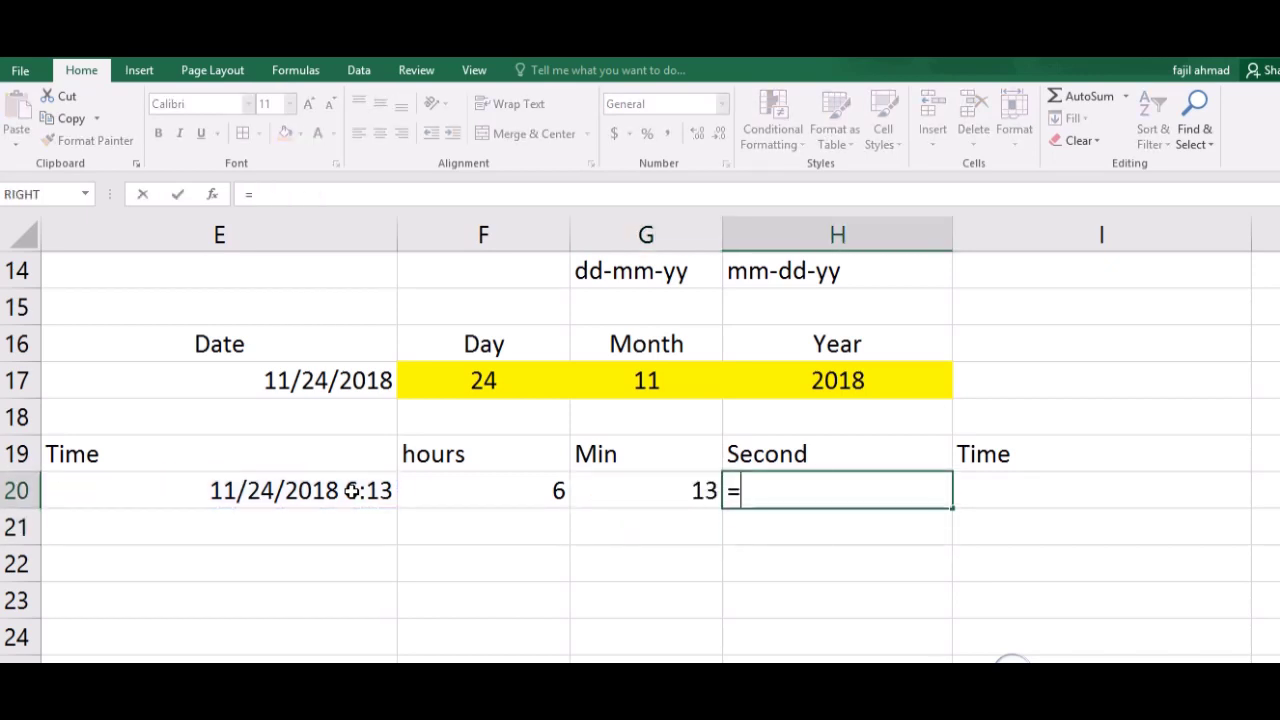
type("seco")
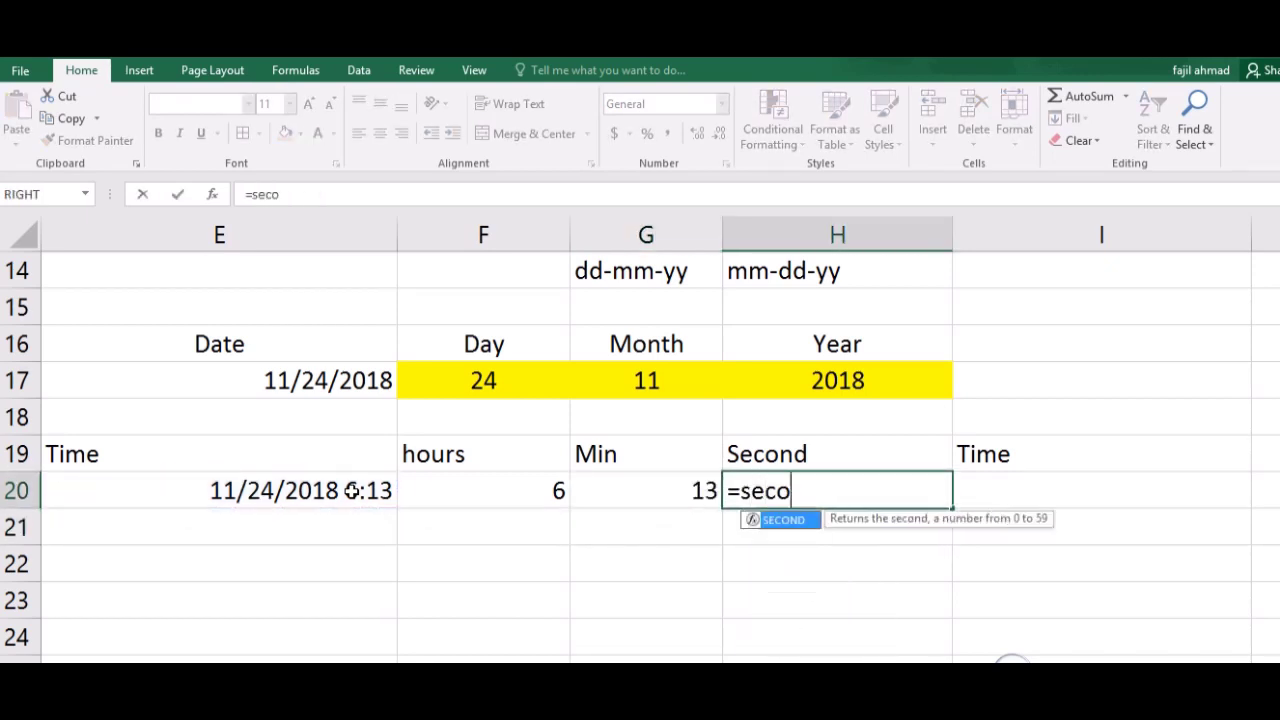
type("n")
key("Tab")
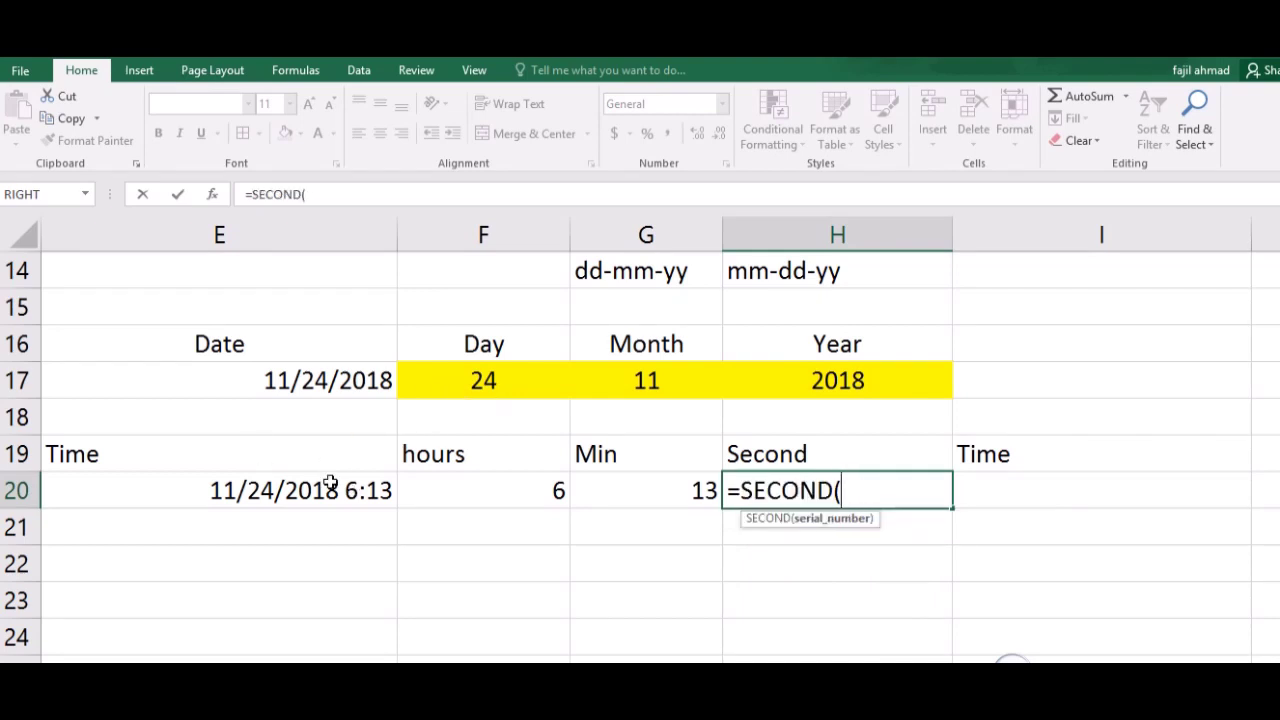
left_click(333, 489)
type(")")
key("Return")
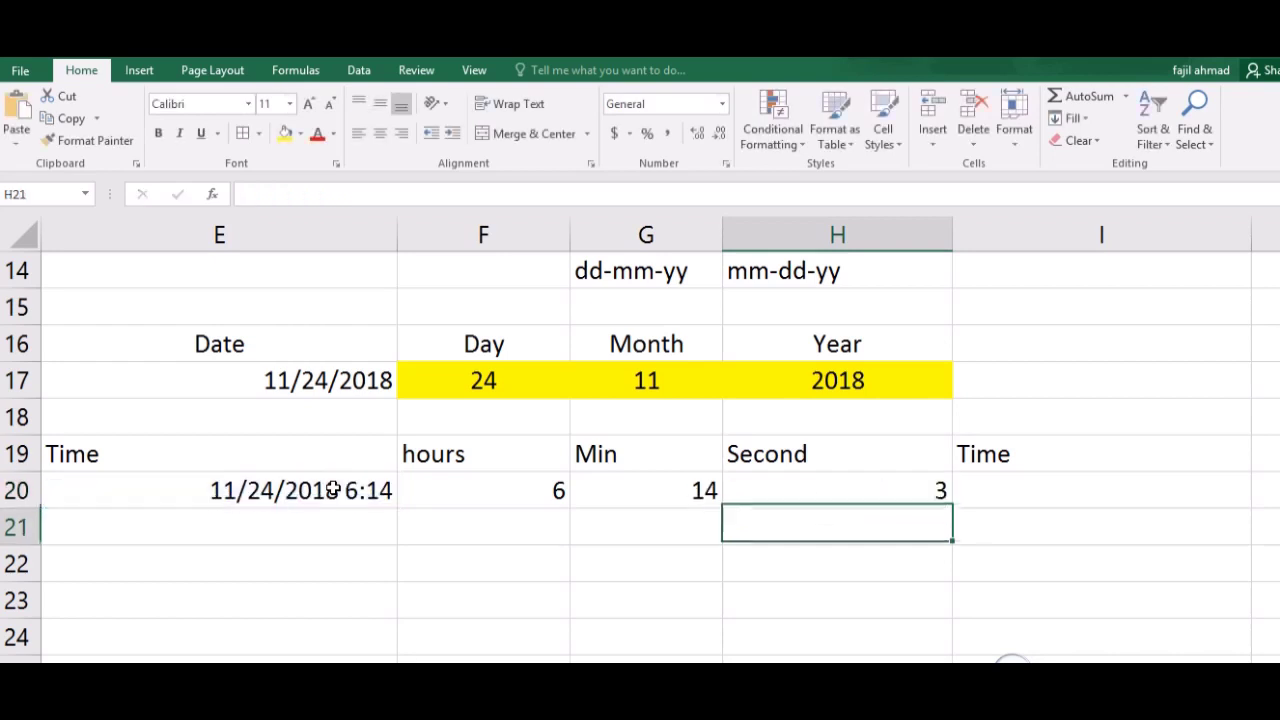
key("Up")
key("Right")
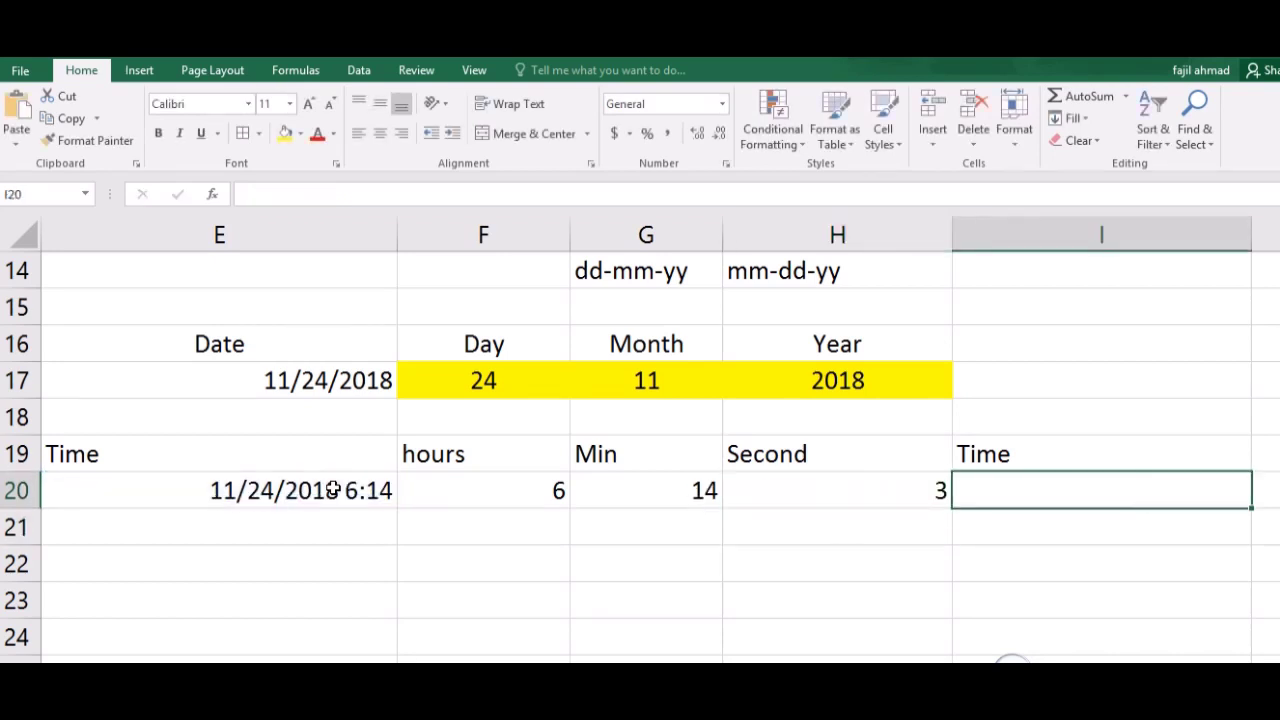
Enter =TIME(F20,G20,H20) in I20 to rebuild the time 6:14 AM
type("=")
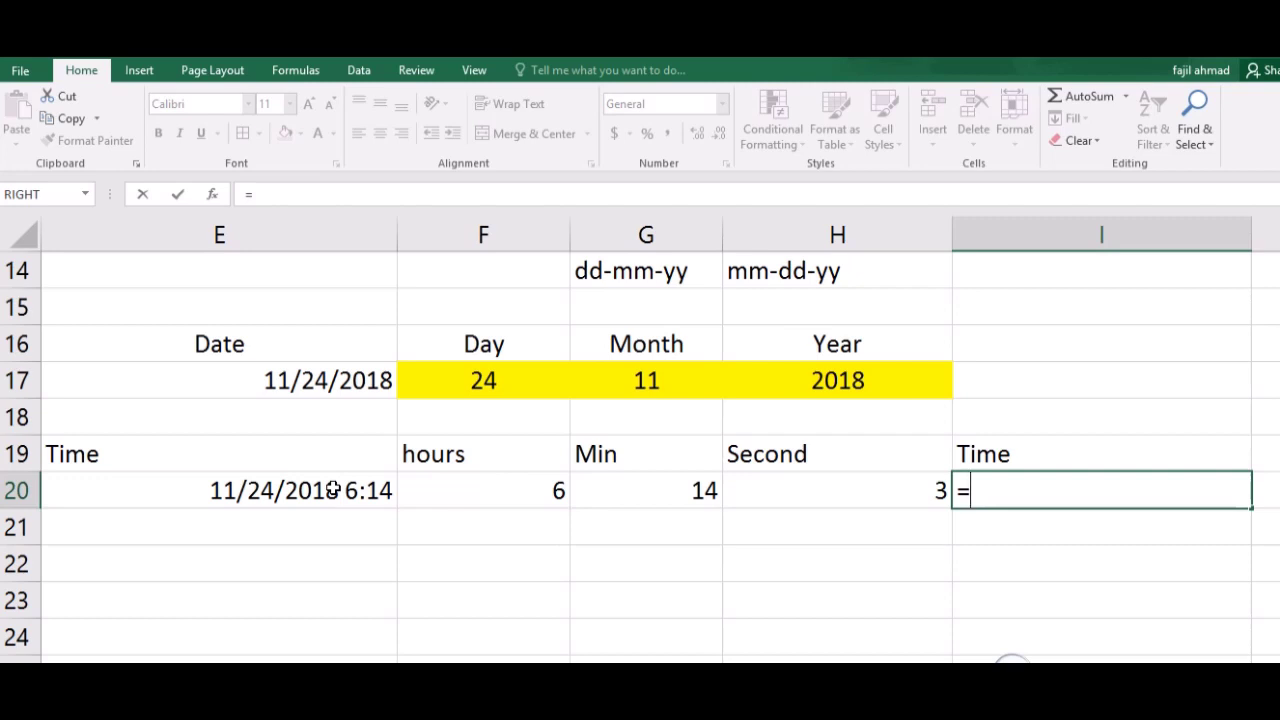
type("time")
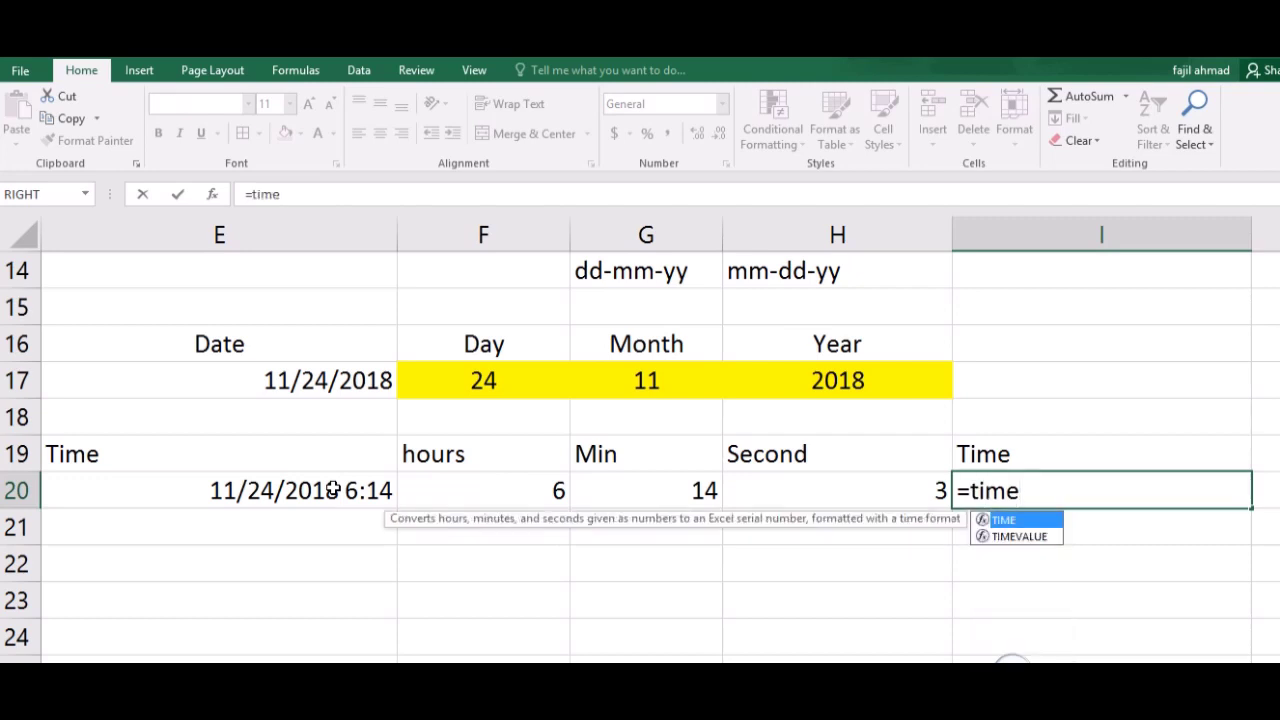
type("(")
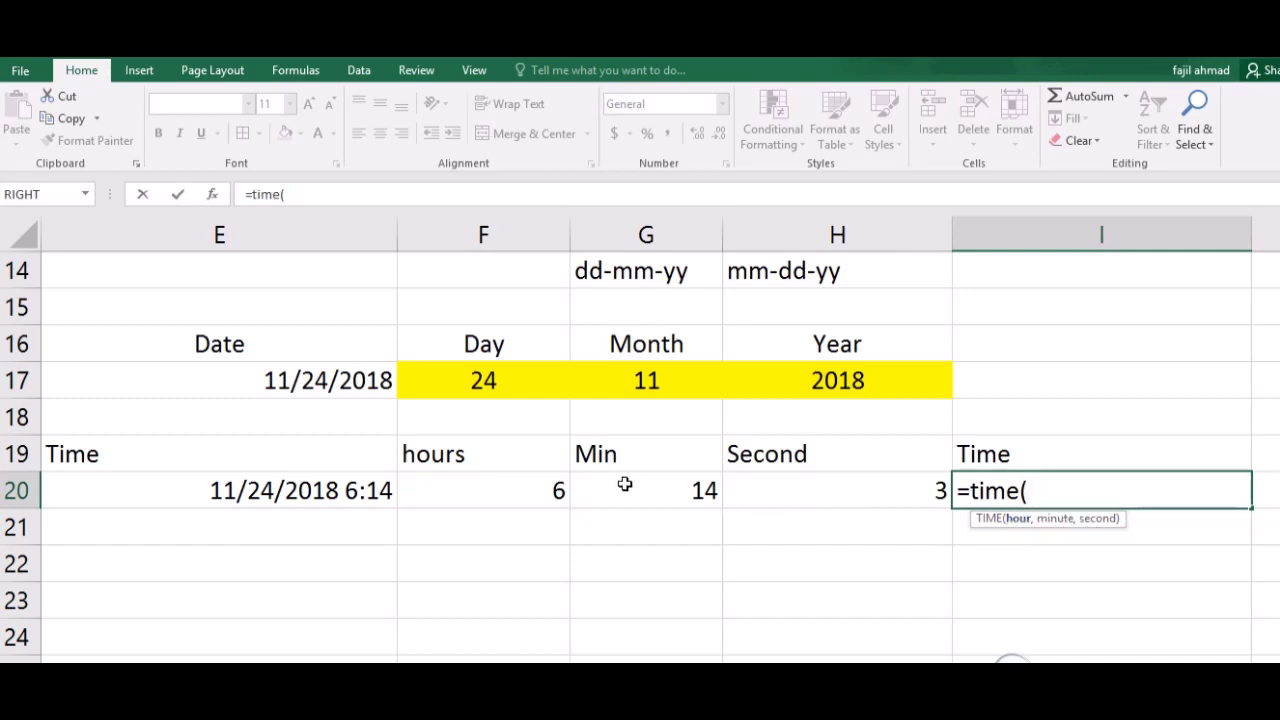
left_click(527, 487)
type(",")
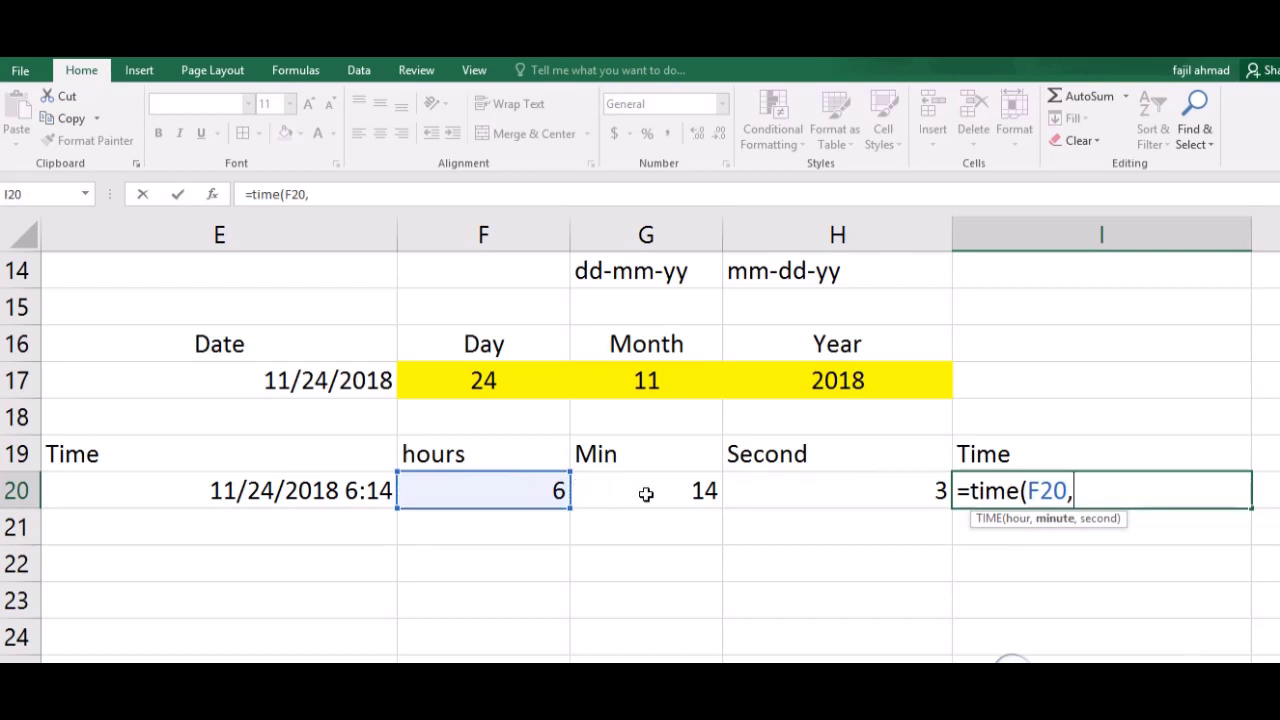
left_click(646, 494)
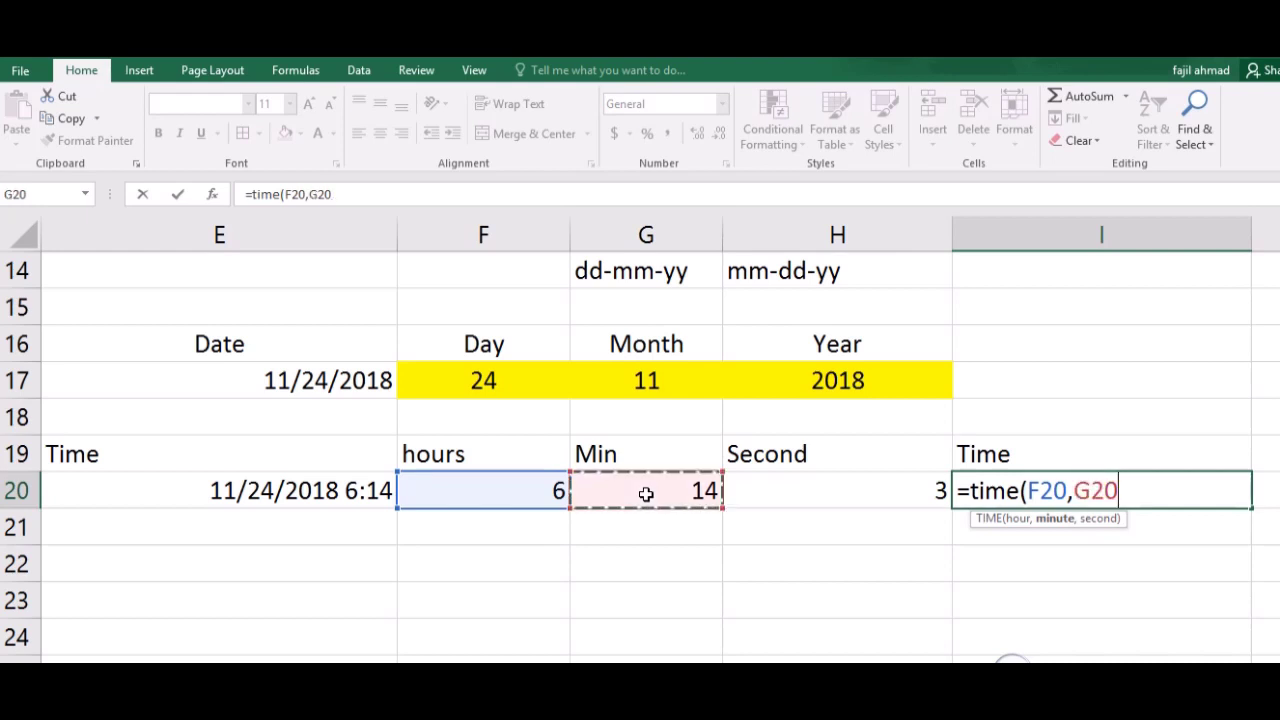
type(",")
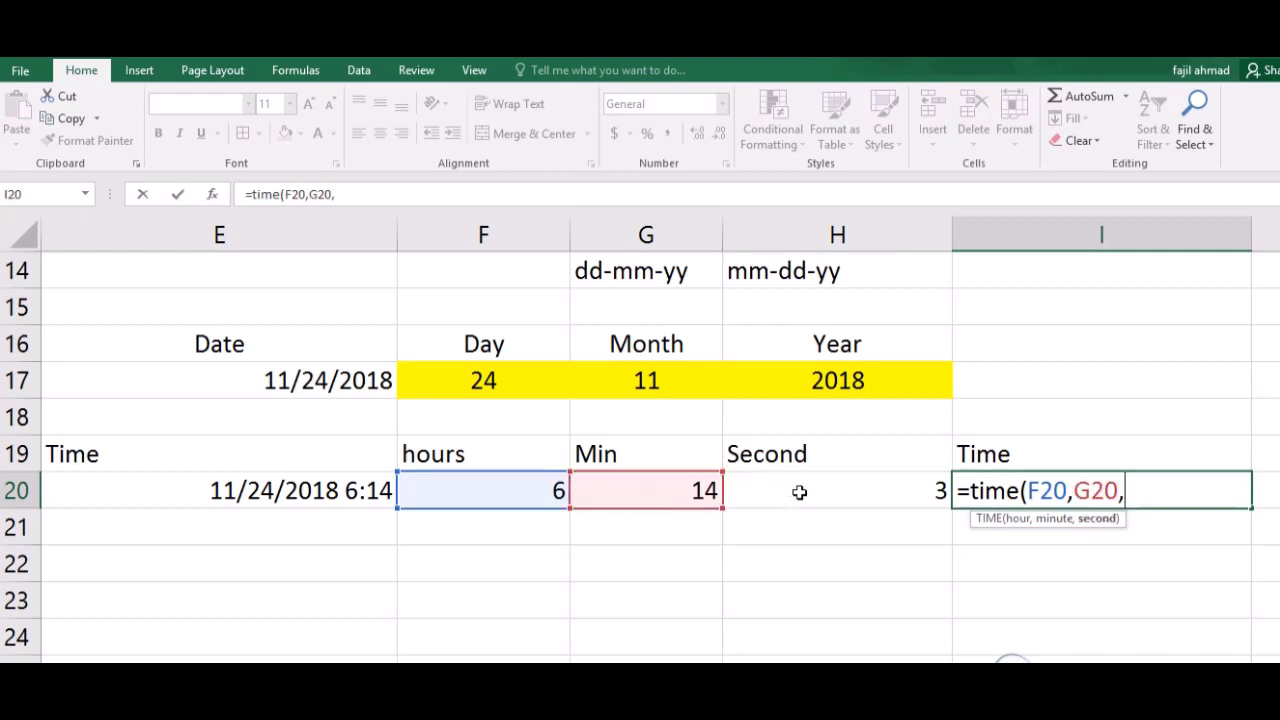
left_click(798, 491)
type(")")
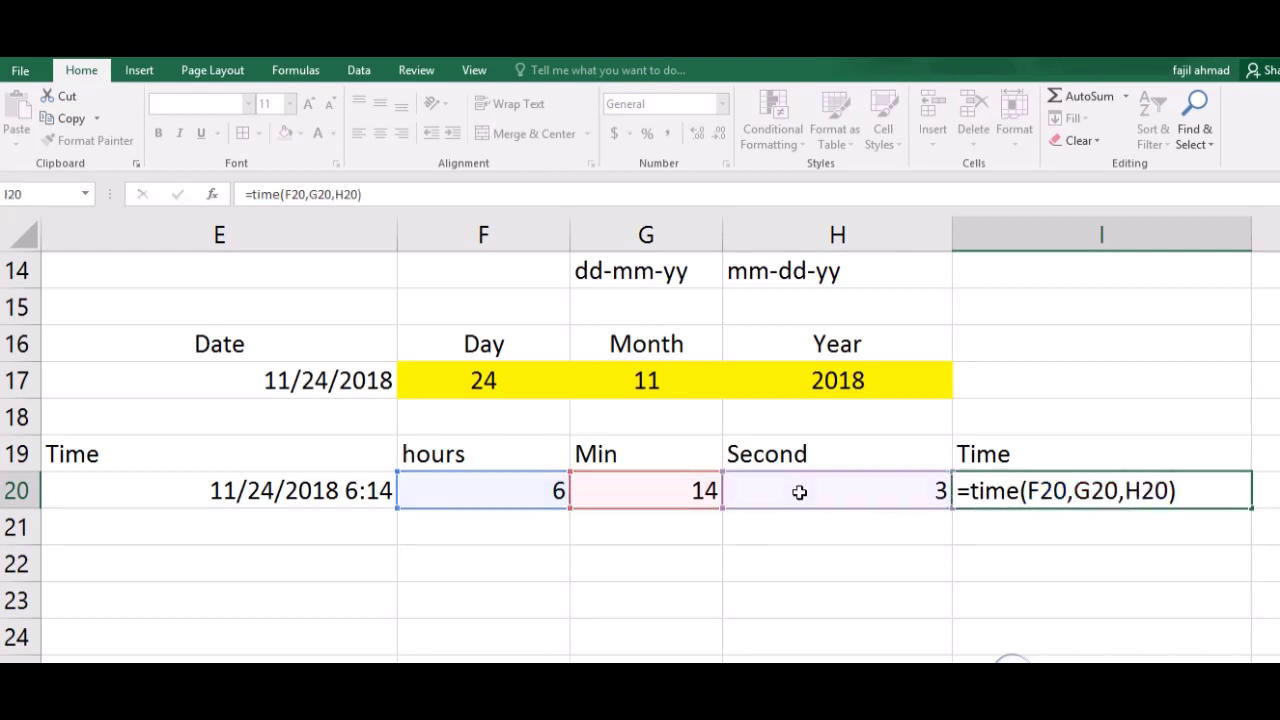
key("Return")
key("Up")
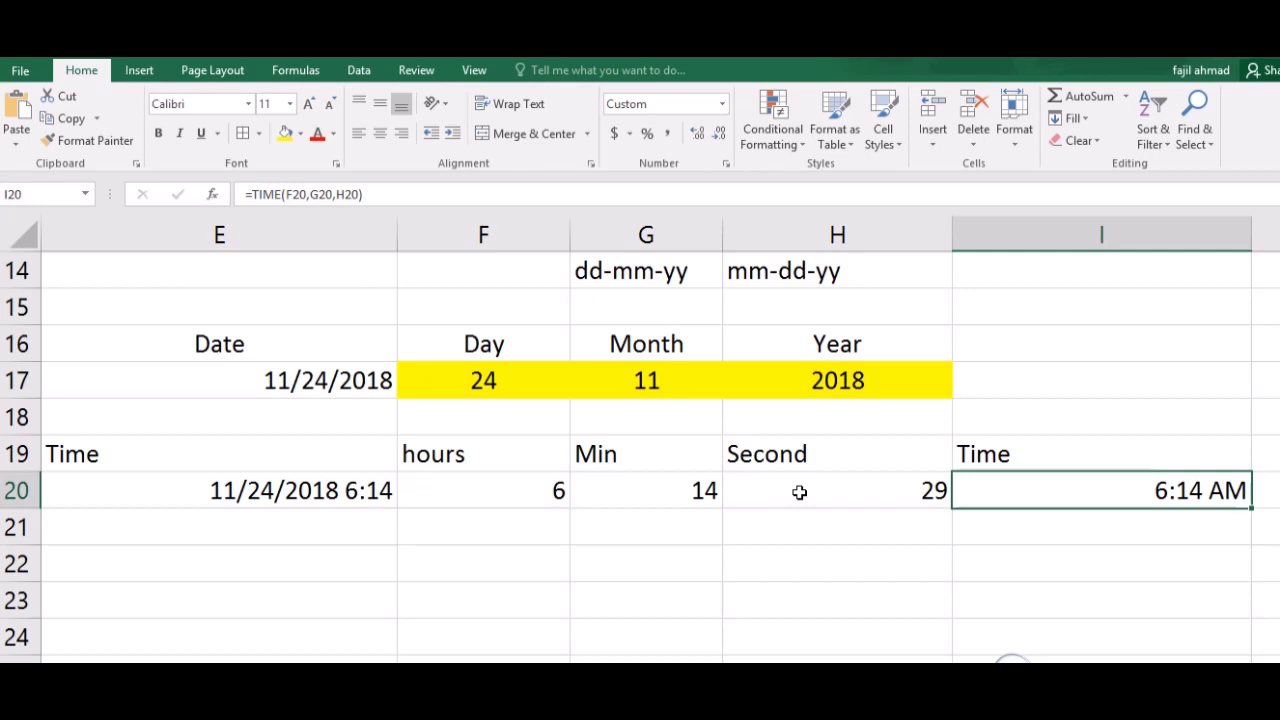
Move the selection to the empty row 23 below the time calculations
key("Down")
key("Down")
key("Down")
key("Down")
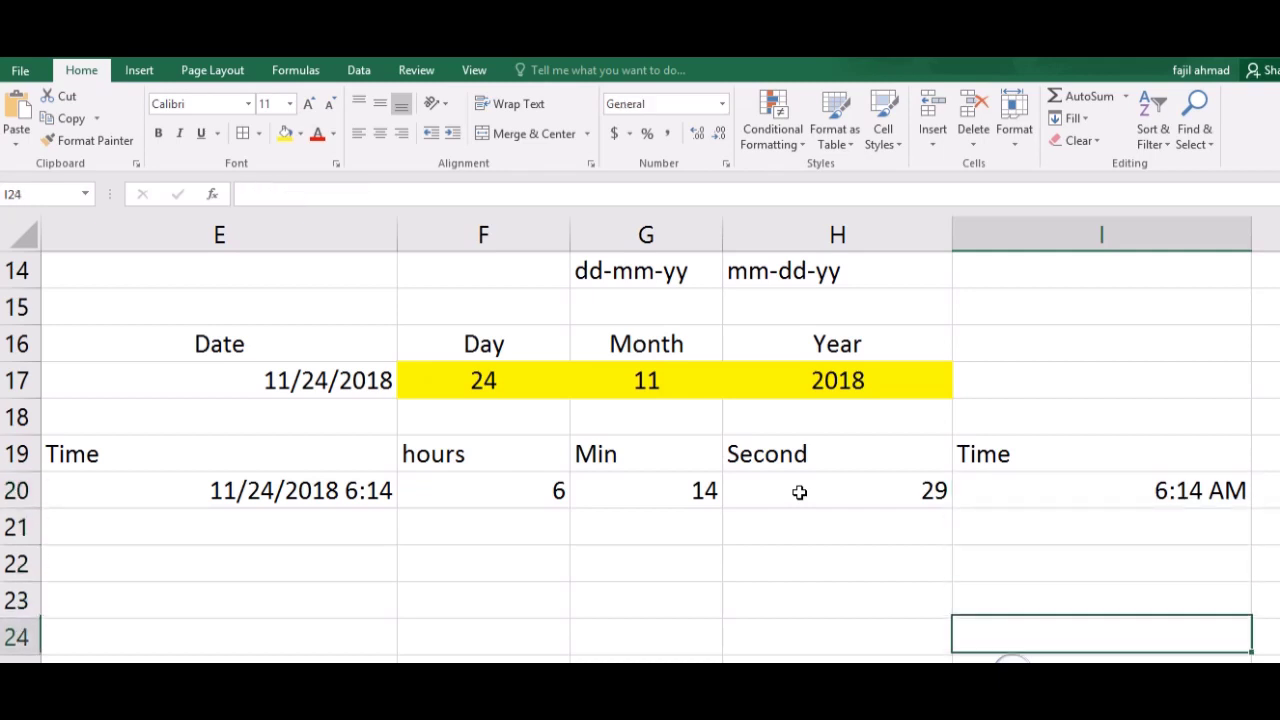
key("Down")
key("Down")
key("Down")
key("Down")
key("Left")
key("Left")
key("Left")
key("Up")
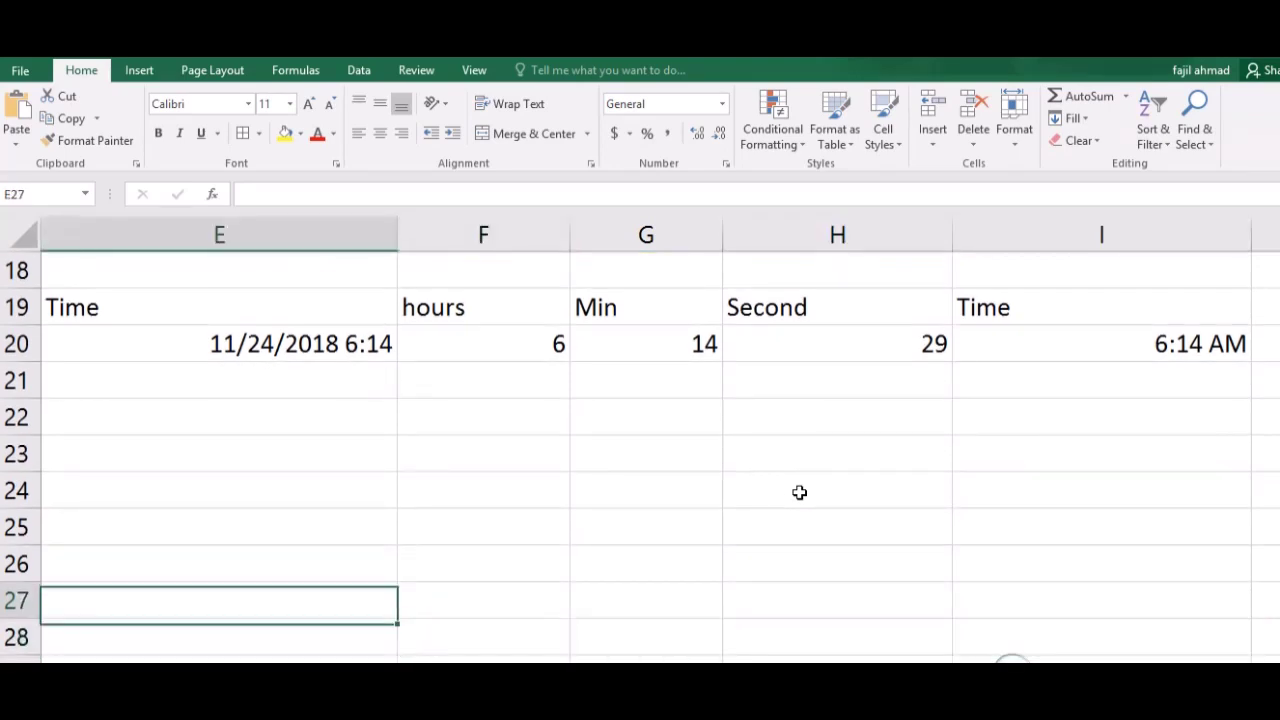
key("Up")
key("Up")
key("Up")
key("Right")
key("Up")
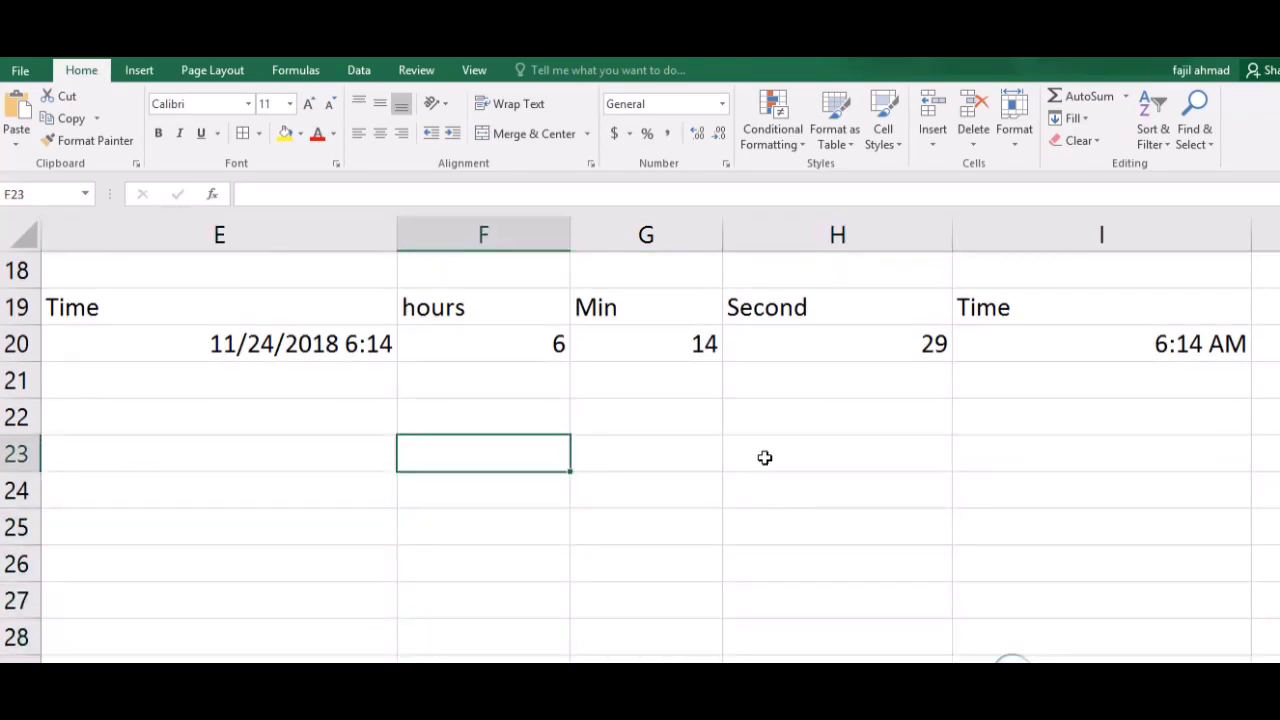
scroll(765, 457, "right", 1)
key("Left")
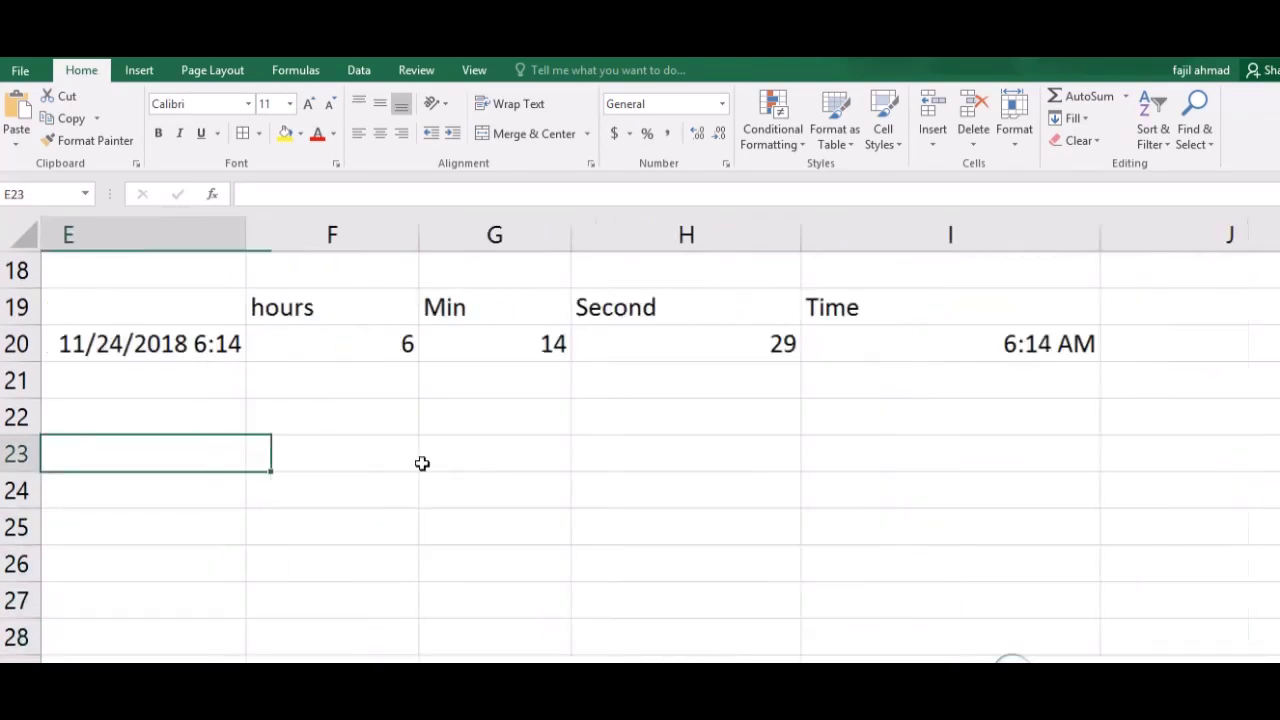
key("Left")
key("Left")
Fill E22:G23 yellow, merge and center it, and label it 'Difference between Two Days'
mouse_move(329, 423)
left_mouse_down()
mouse_move(795, 482)
mouse_move(794, 459)
left_mouse_up()
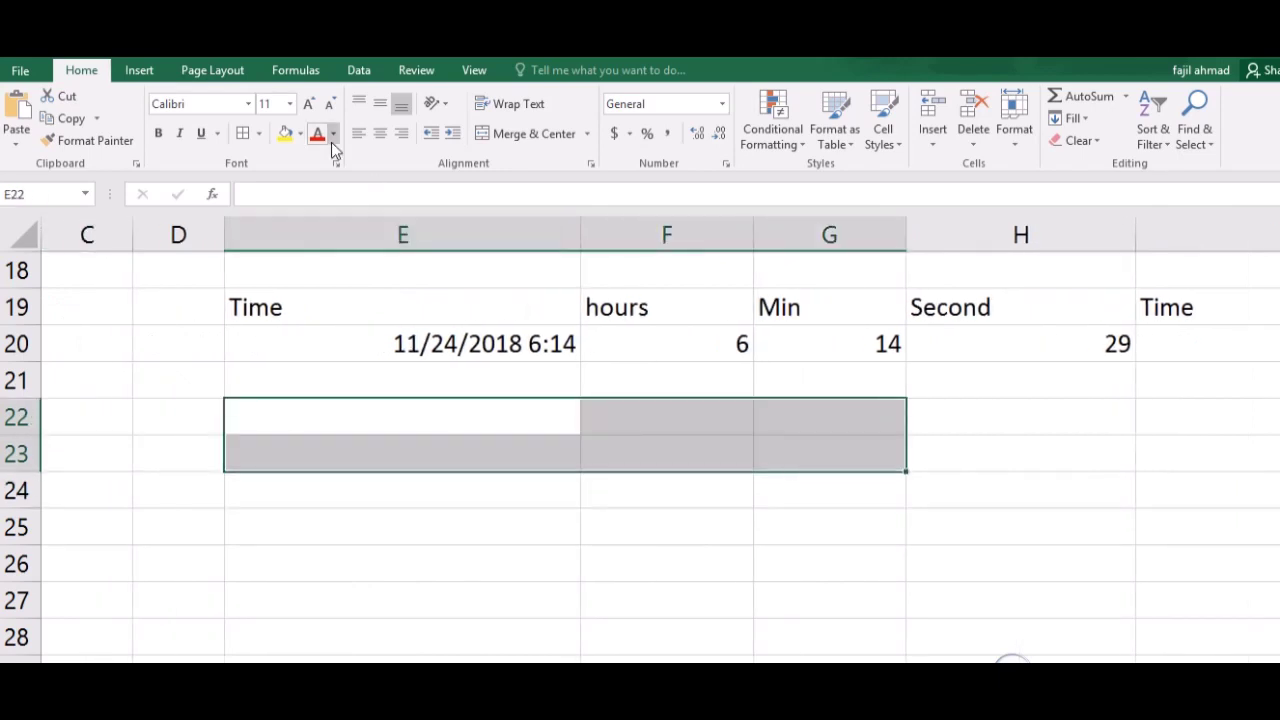
left_click(287, 136)
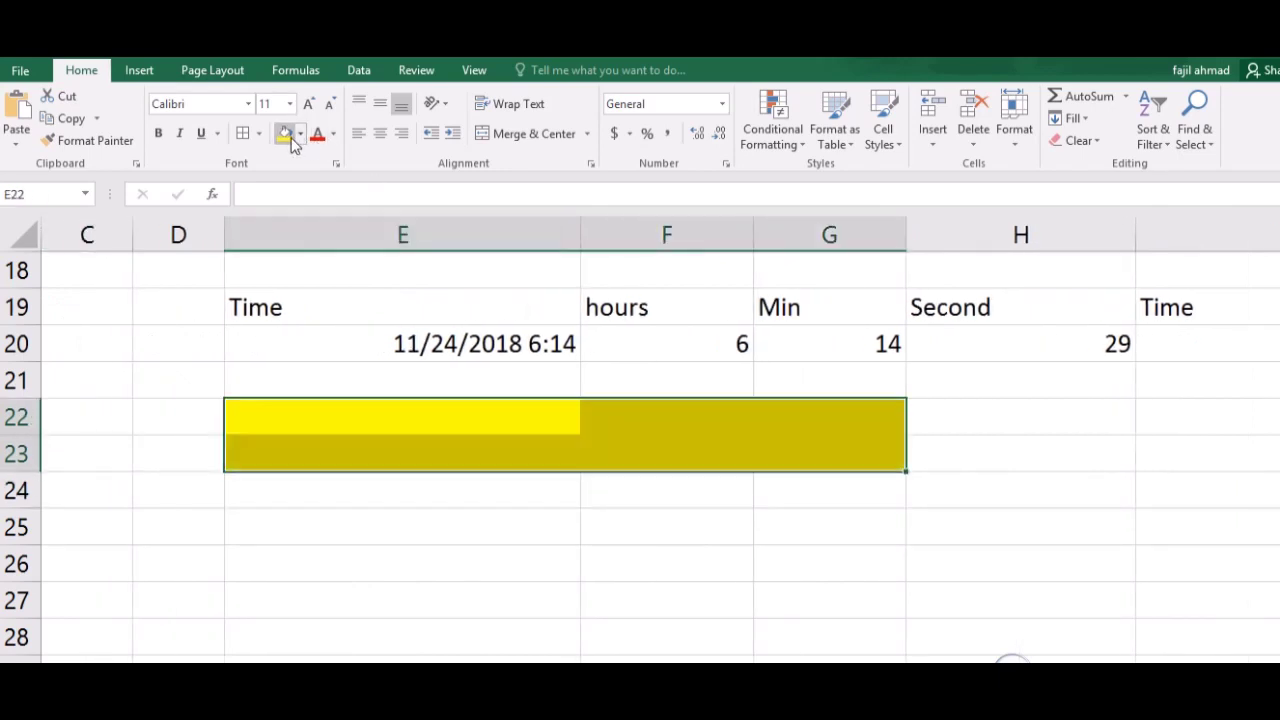
left_click(532, 131)
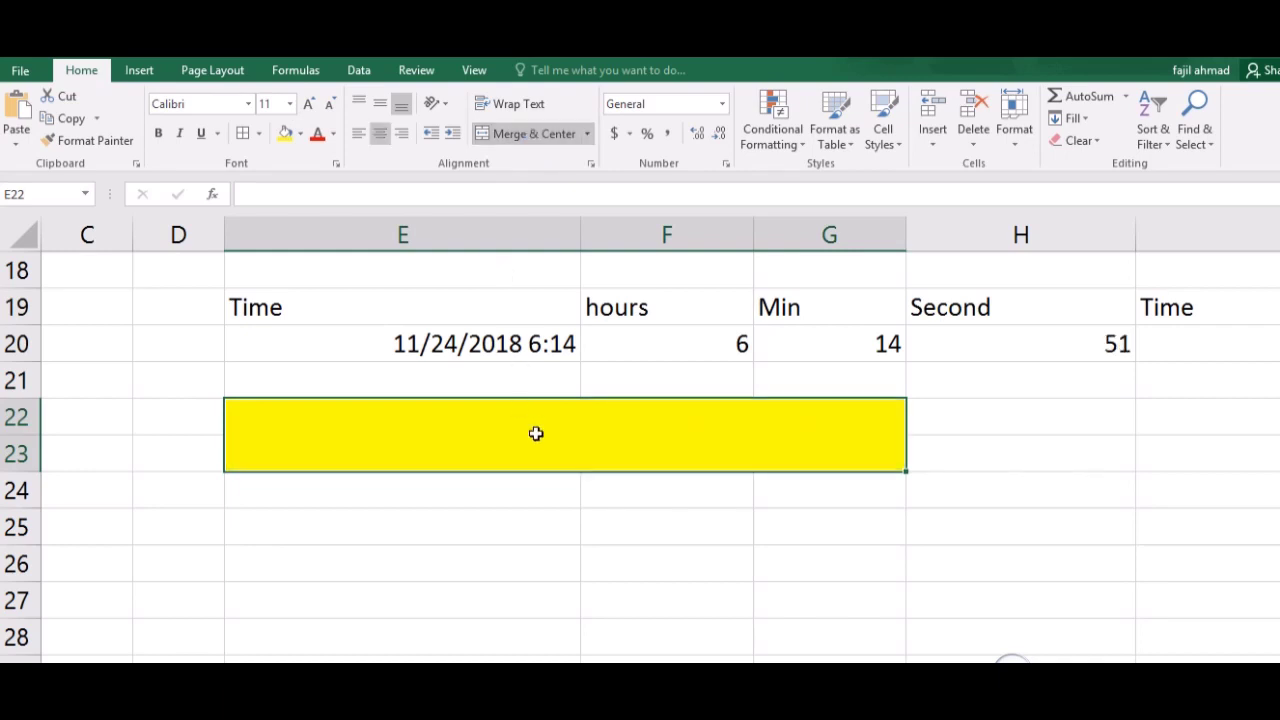
type("Diffe")
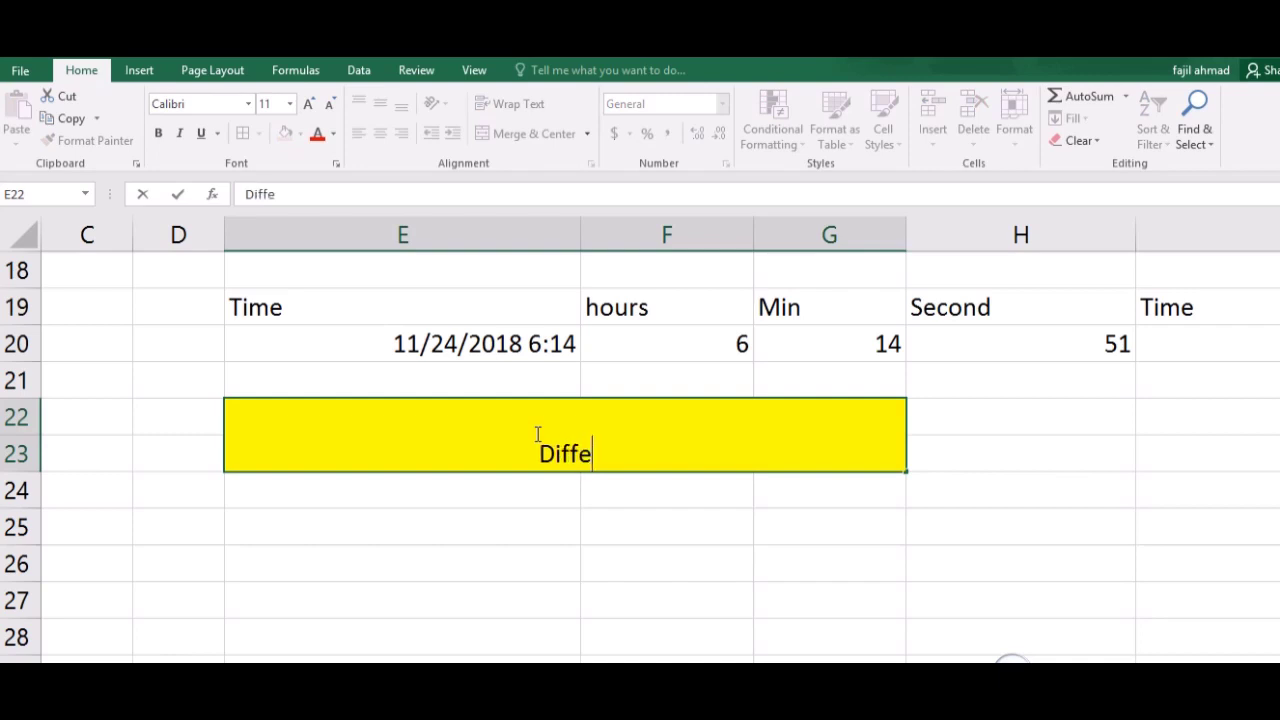
type("ren")
type("ce")
key("BackSpace")
key("BackSpace")
key("BackSpace")
type("rence")
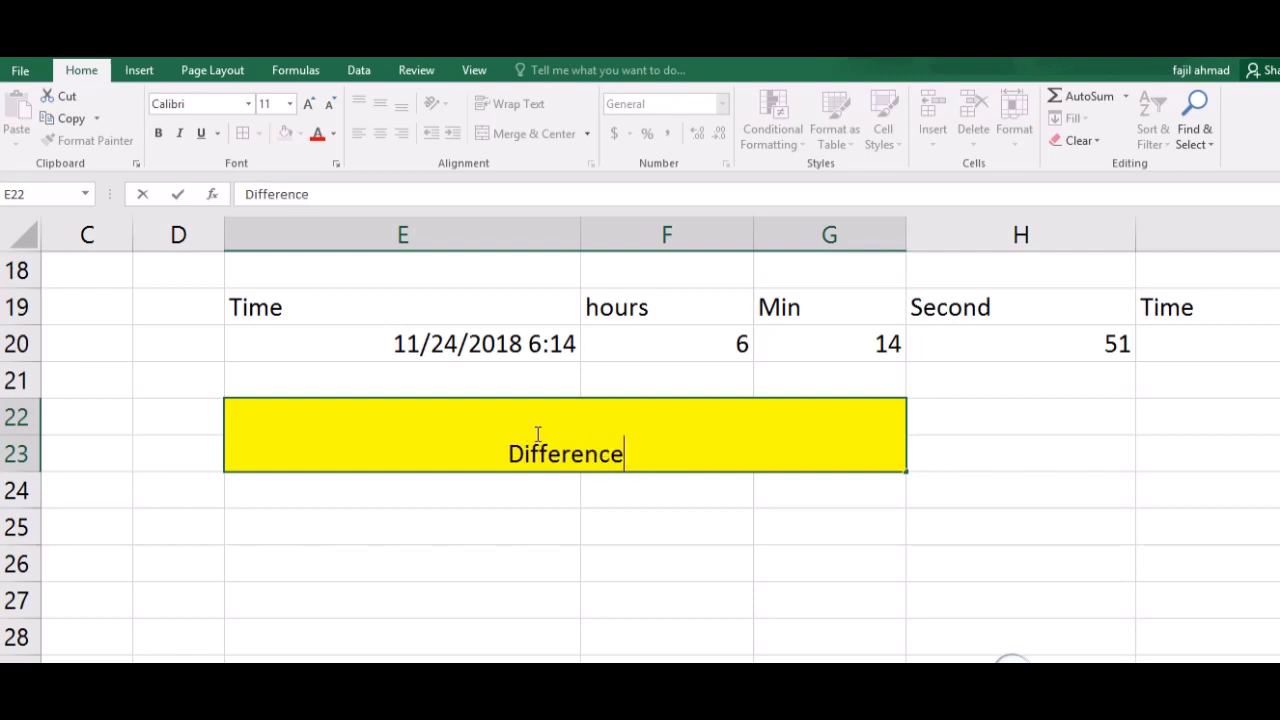
type(" b")
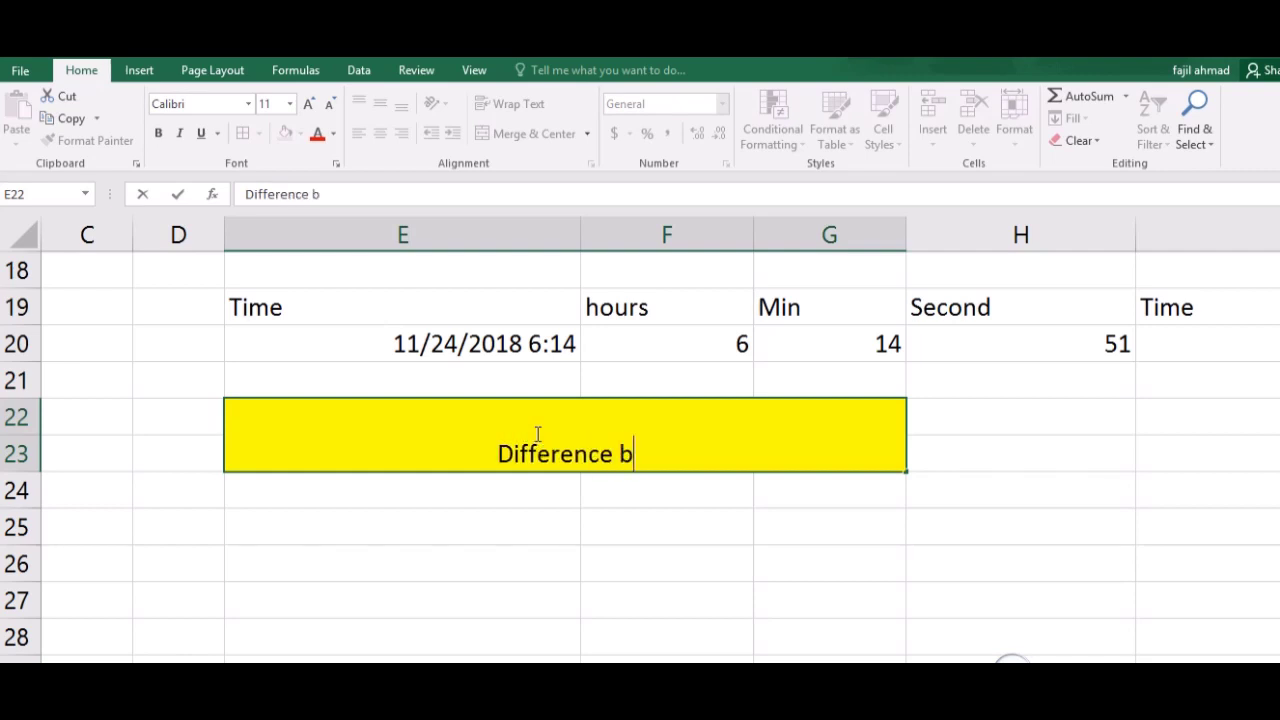
type("etween ")
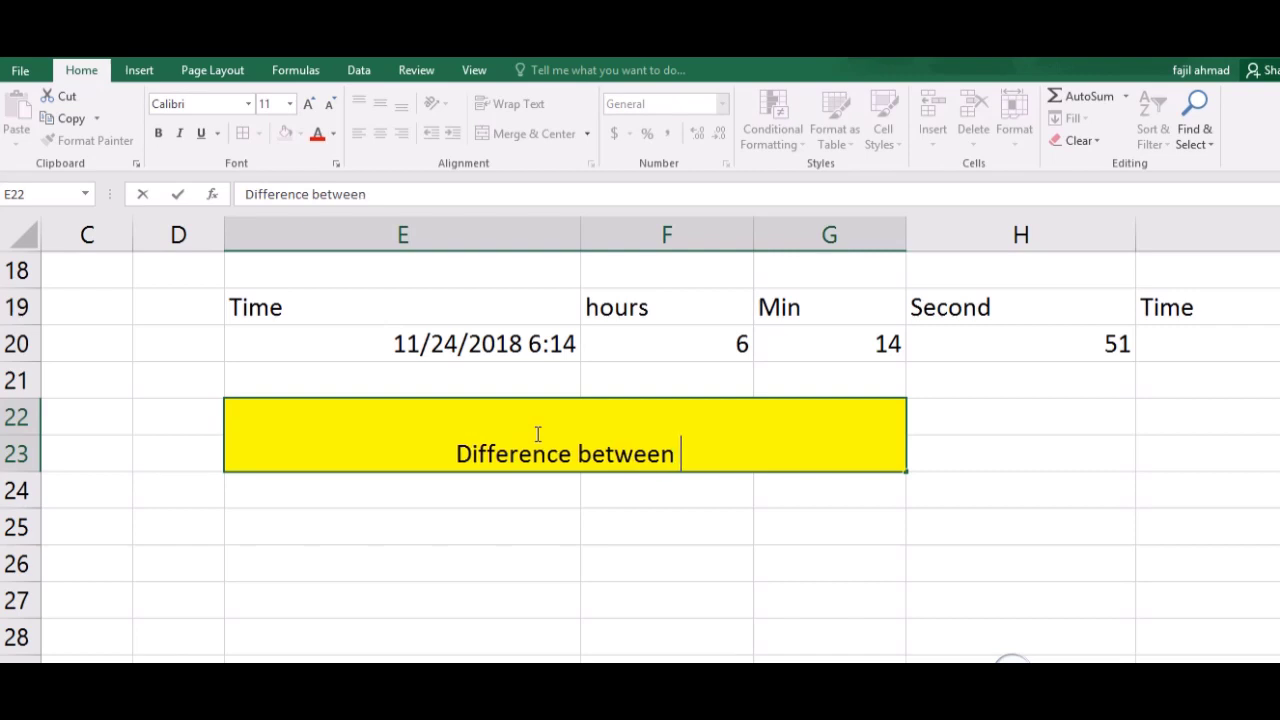
type("T")
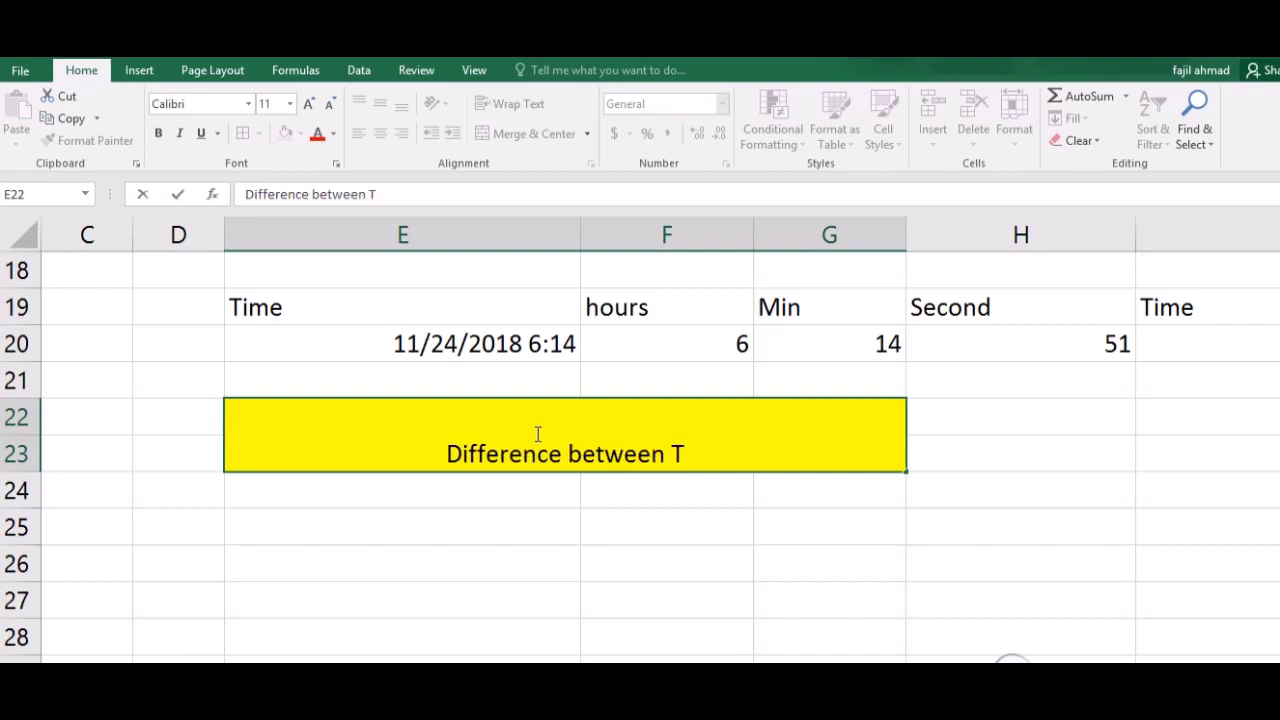
type("wo Day")
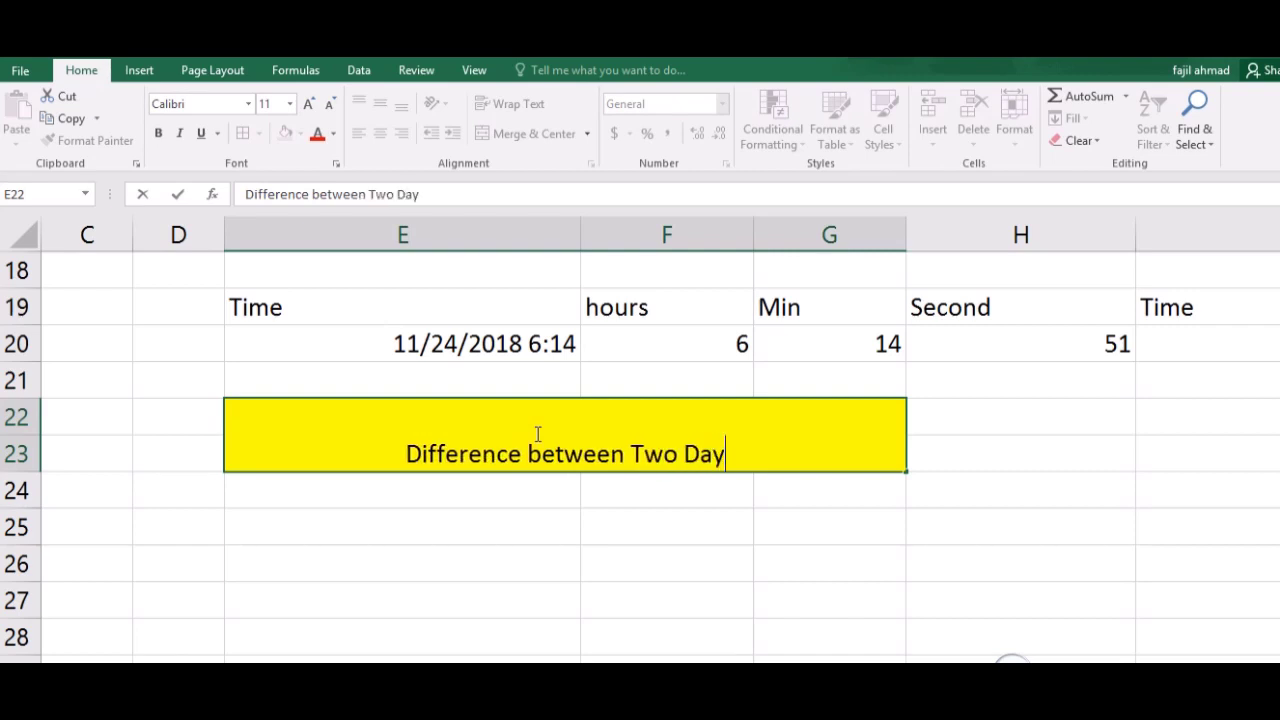
type("s")
key("Return")
key("Return")
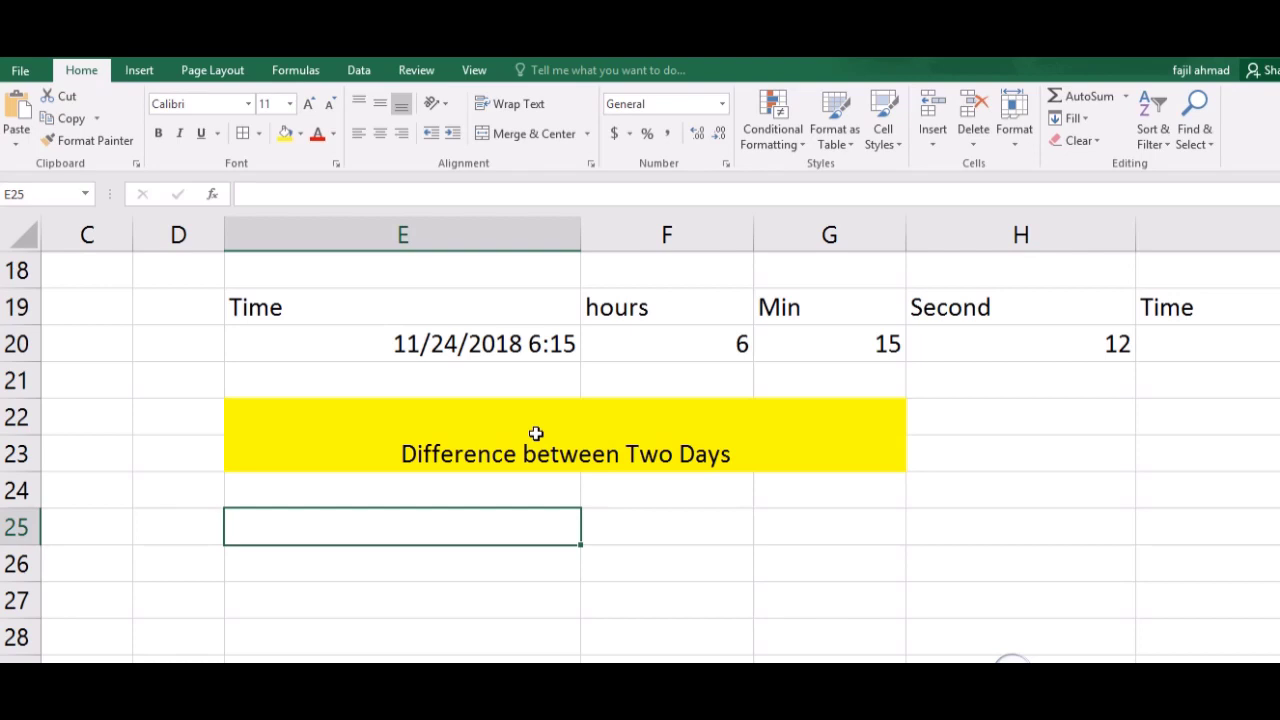
Enter =DATE(2018,10,26) in E25 so it shows 10/26/2018
type("=dat")
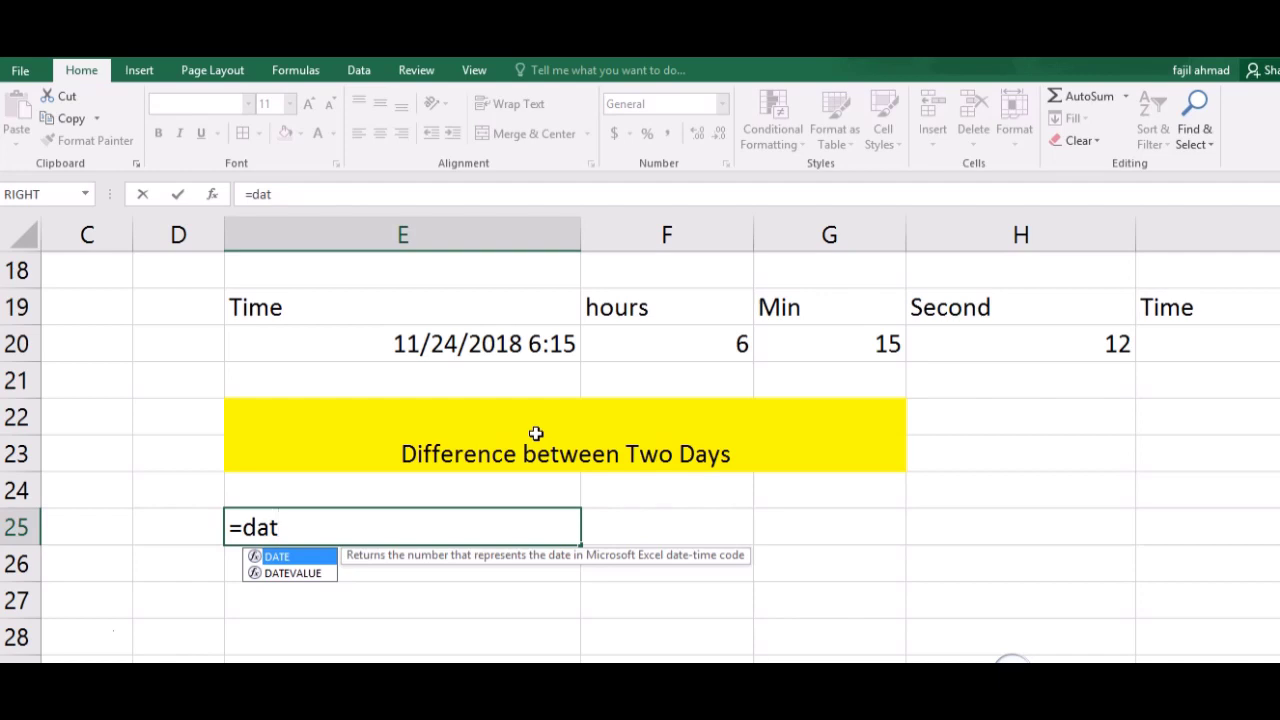
type("e(")
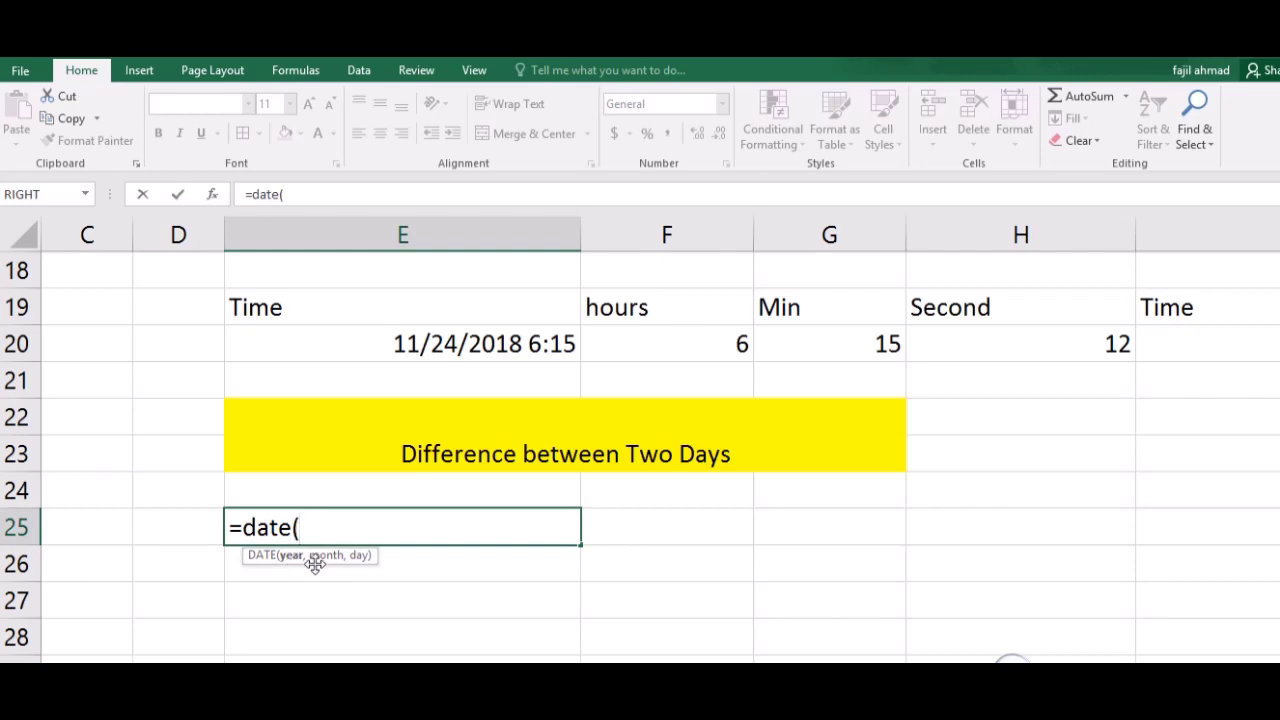
type("2018,")
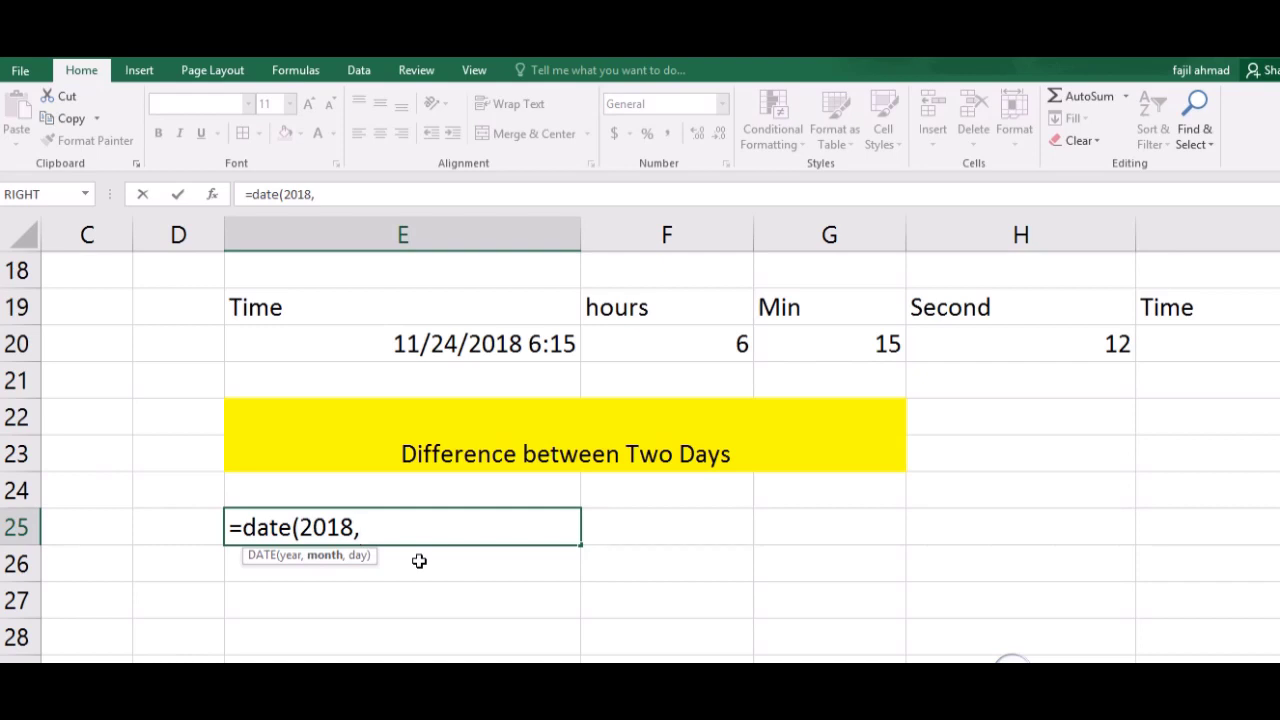
type("10")
type(",")
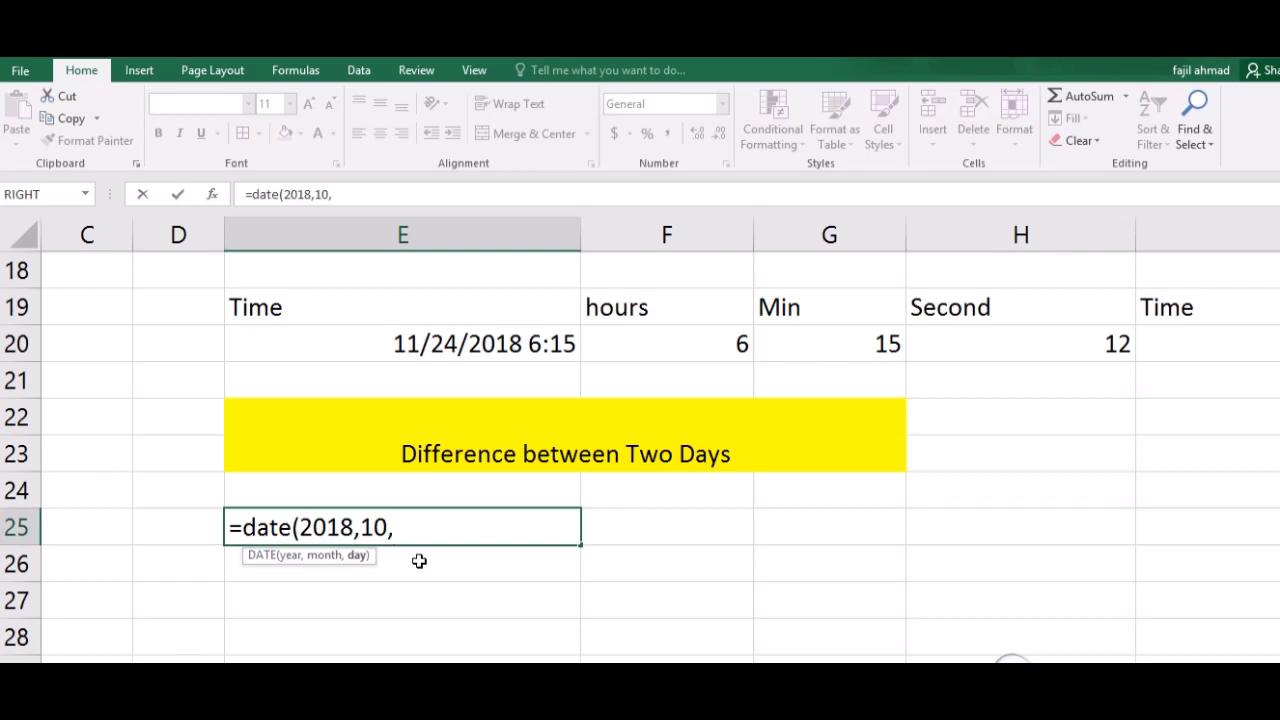
type("10/26")
type(")")
key("Return")
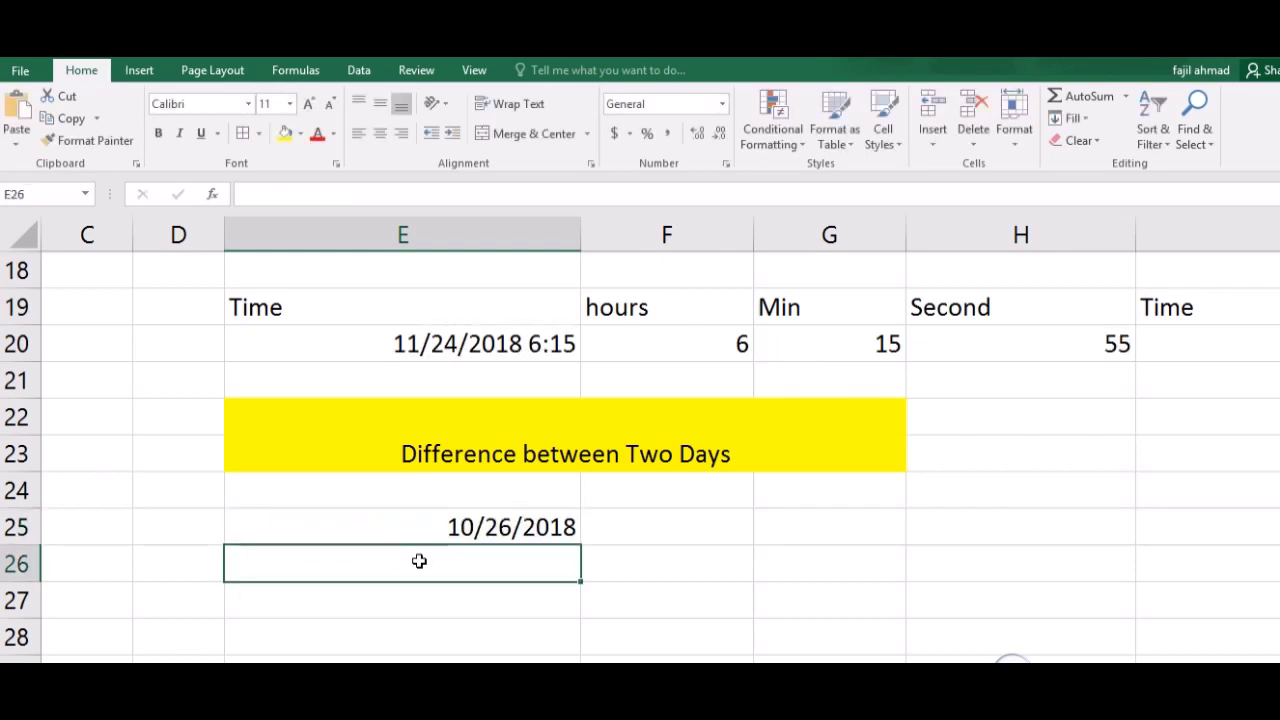
Enter =TODAY() in F25 to show today's date 11/24/2018
key("Up")
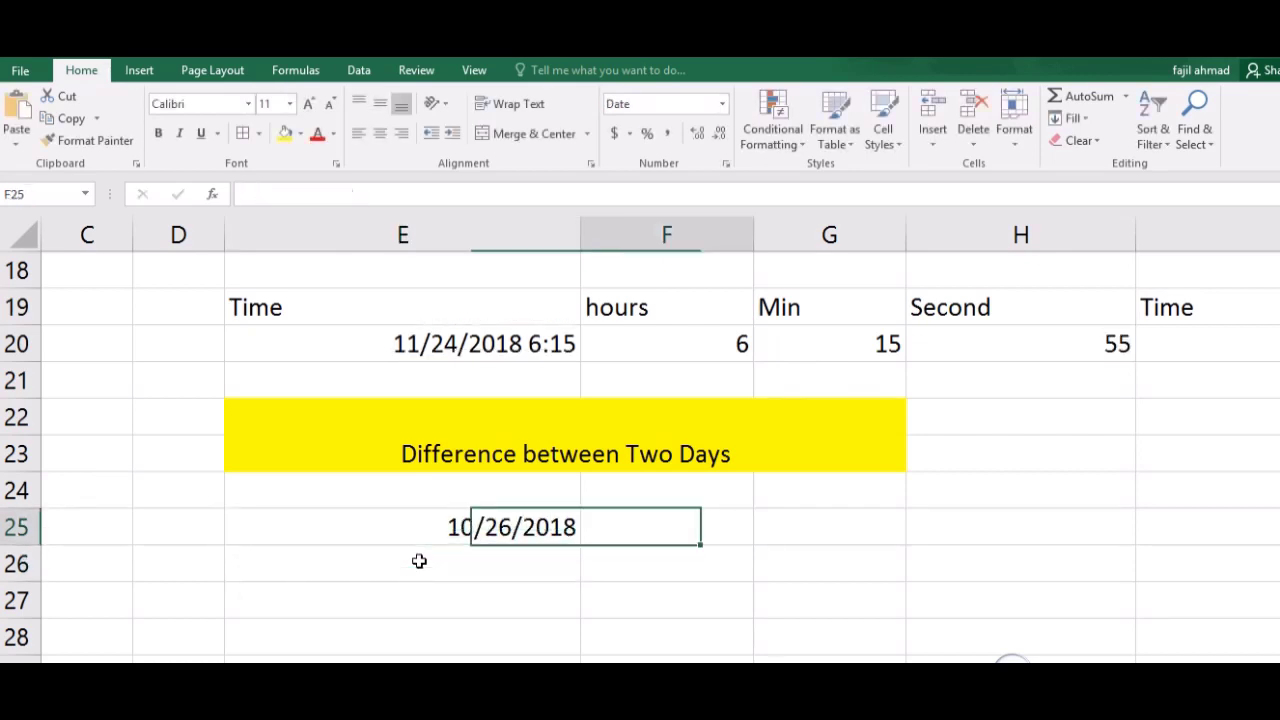
key("Right")
type("=")
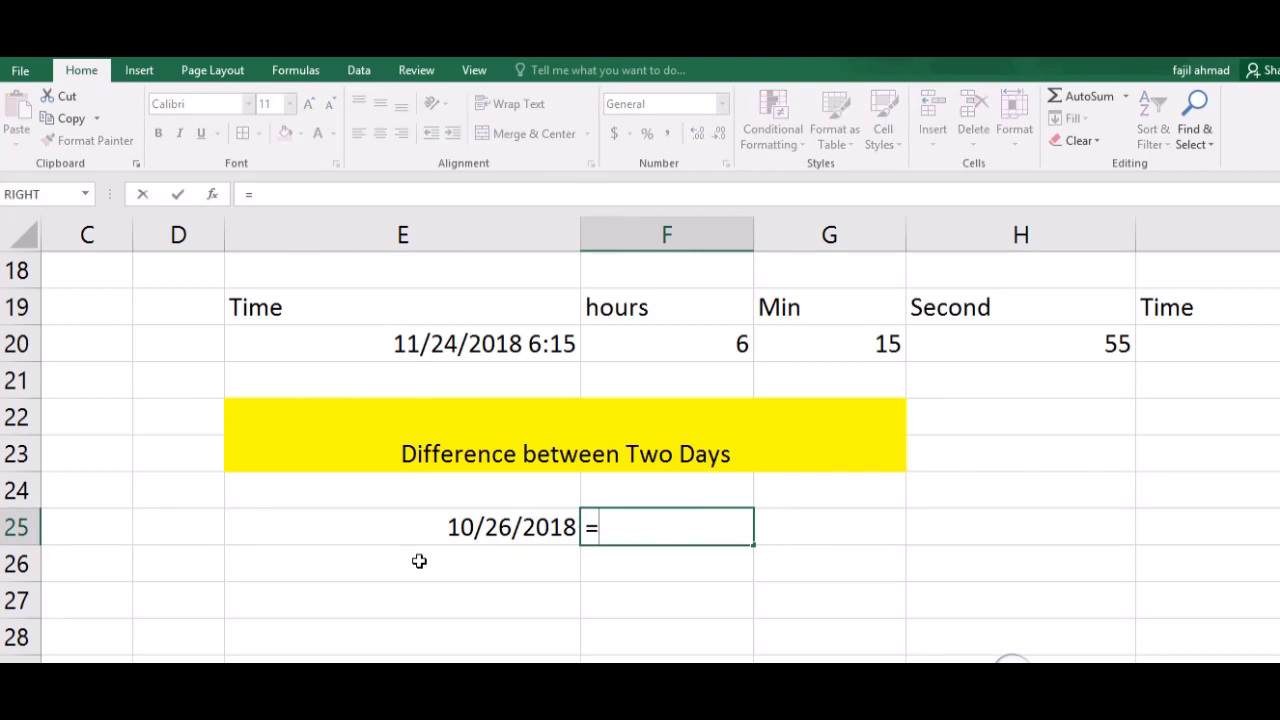
key("BackSpace")
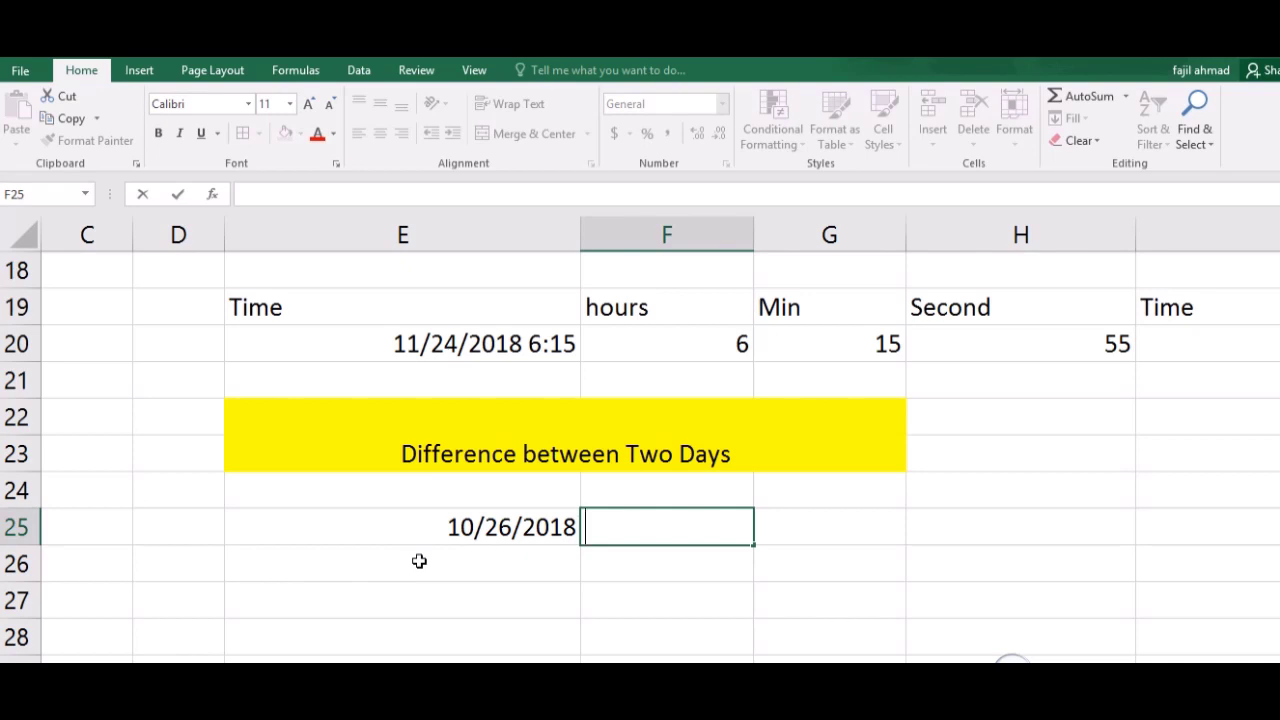
type("=")
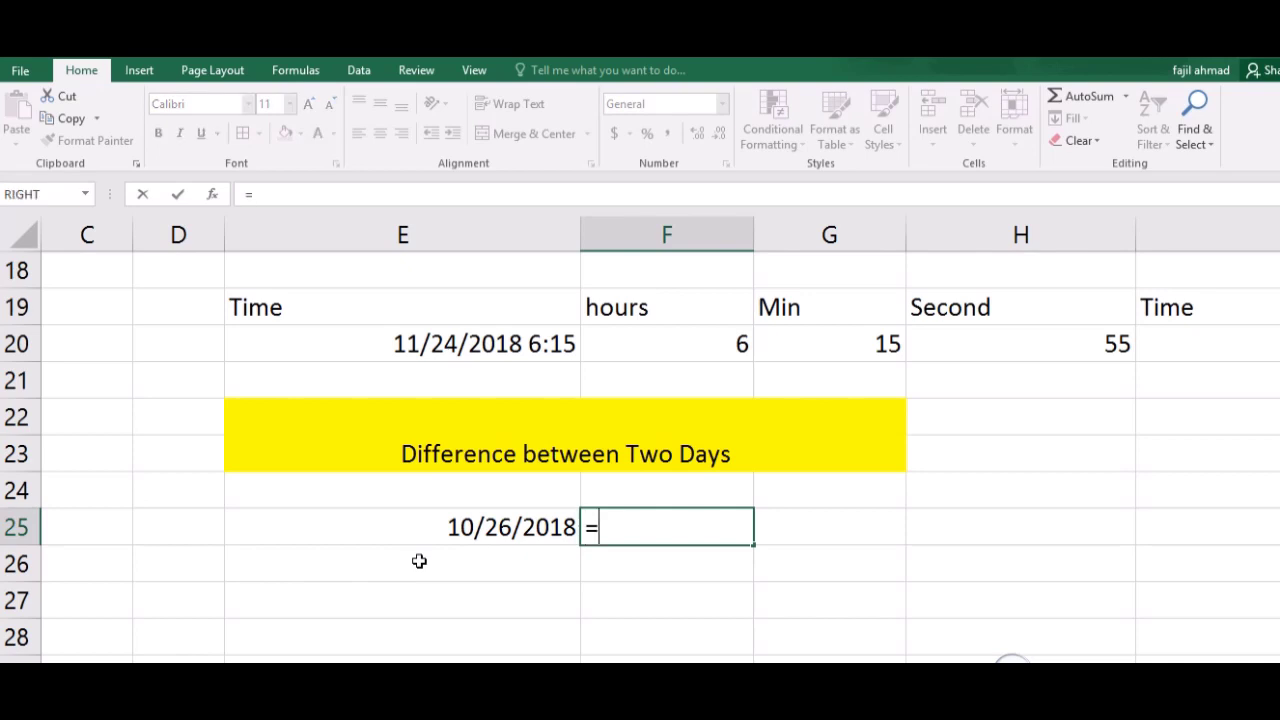
type("tod")
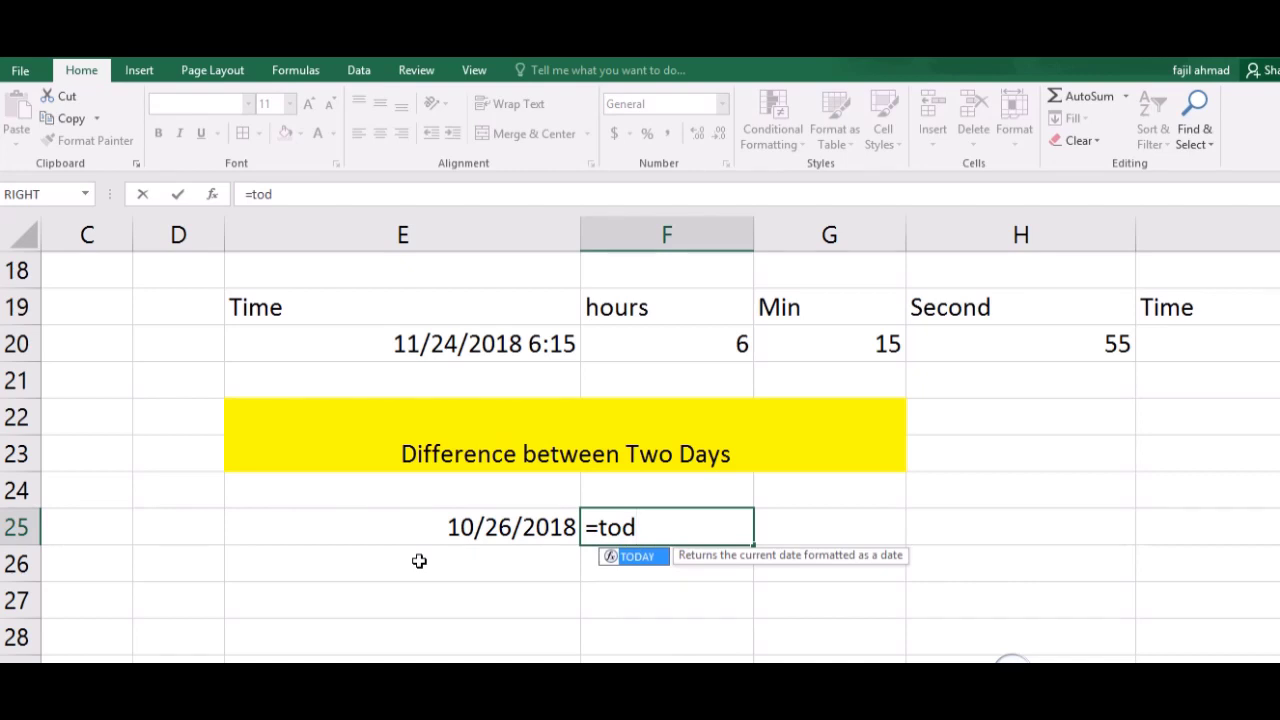
key("Tab")
type(")")
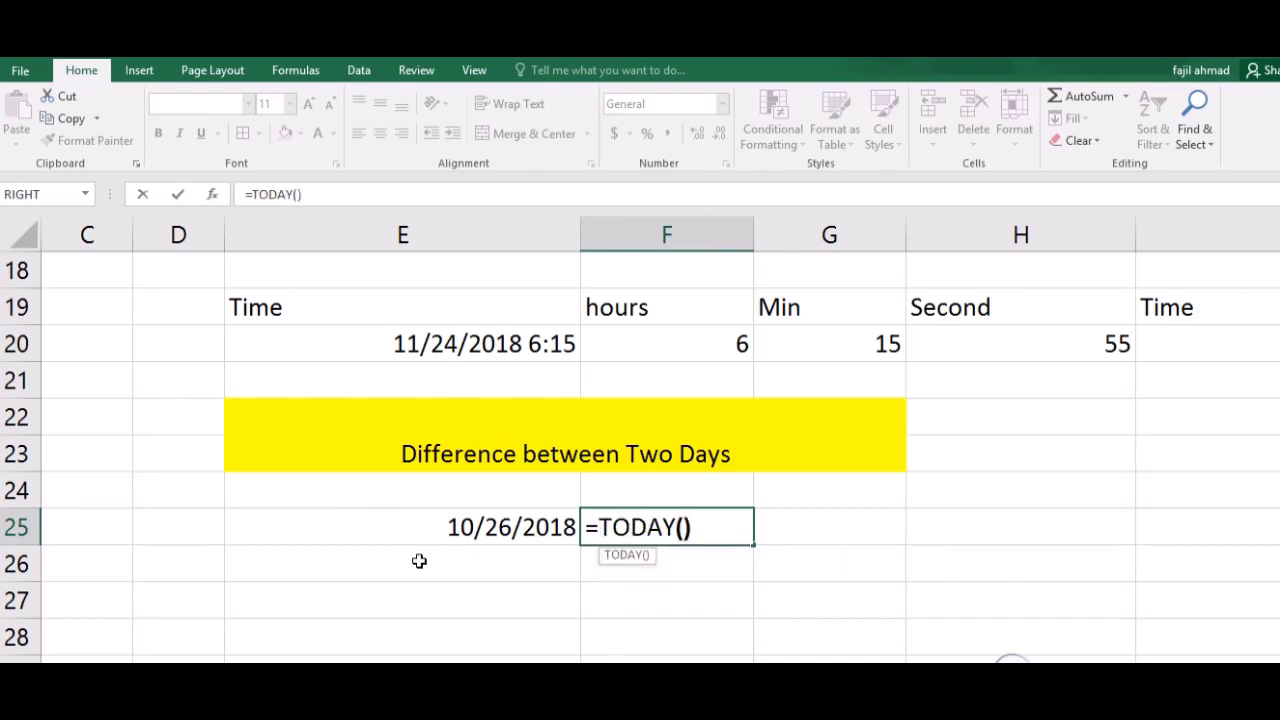
key("Return")
Enter =F25-E25 in G25 to get the 29-day difference
key("Right")
key("Up")
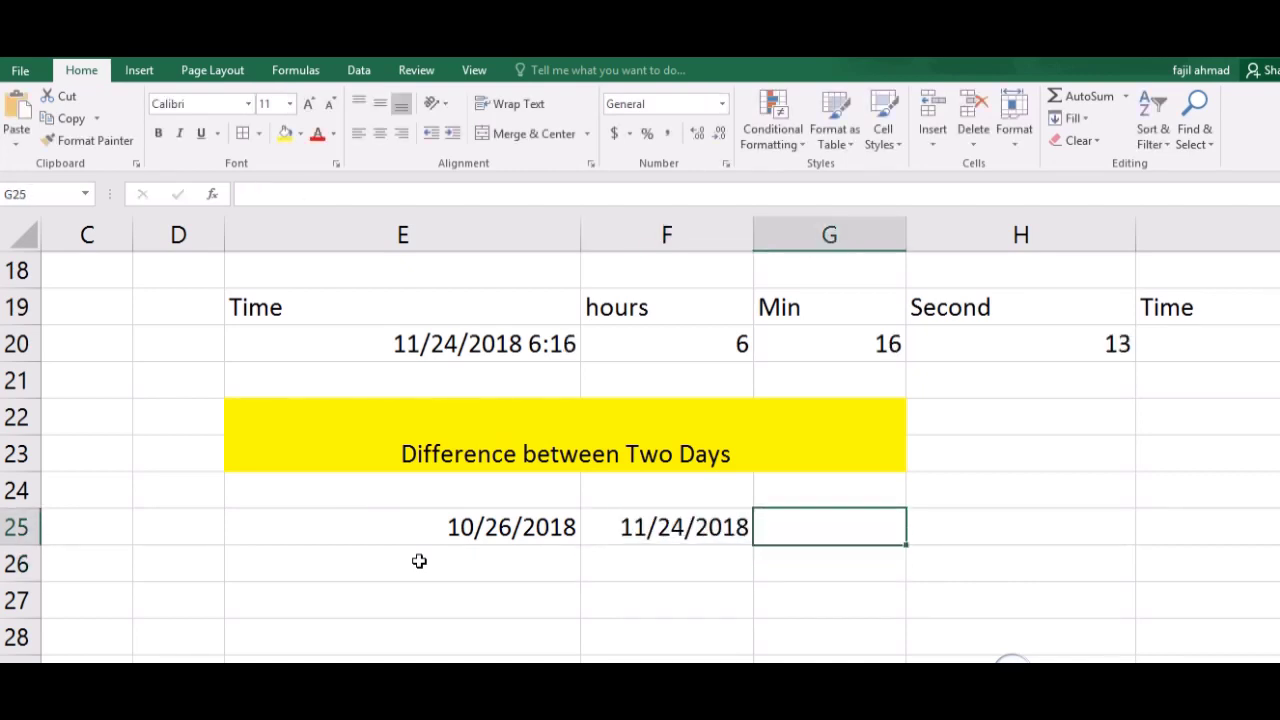
type("=")
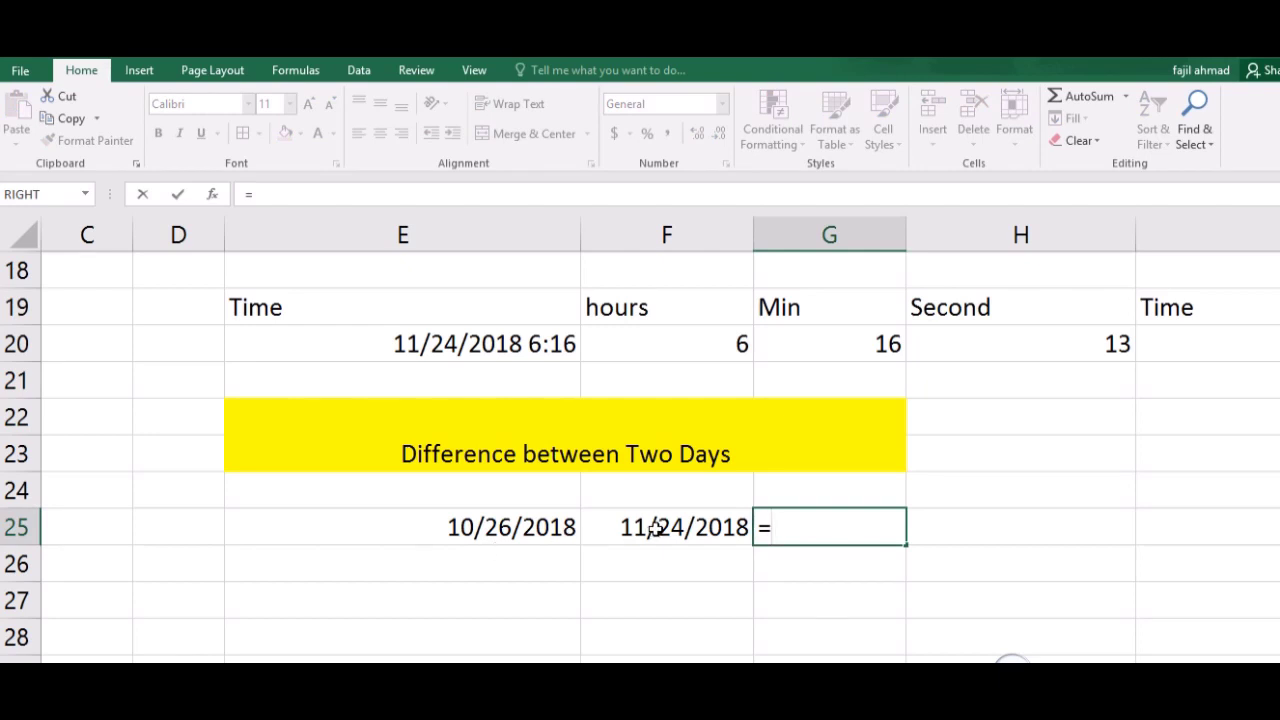
left_click(655, 527)
type("-")
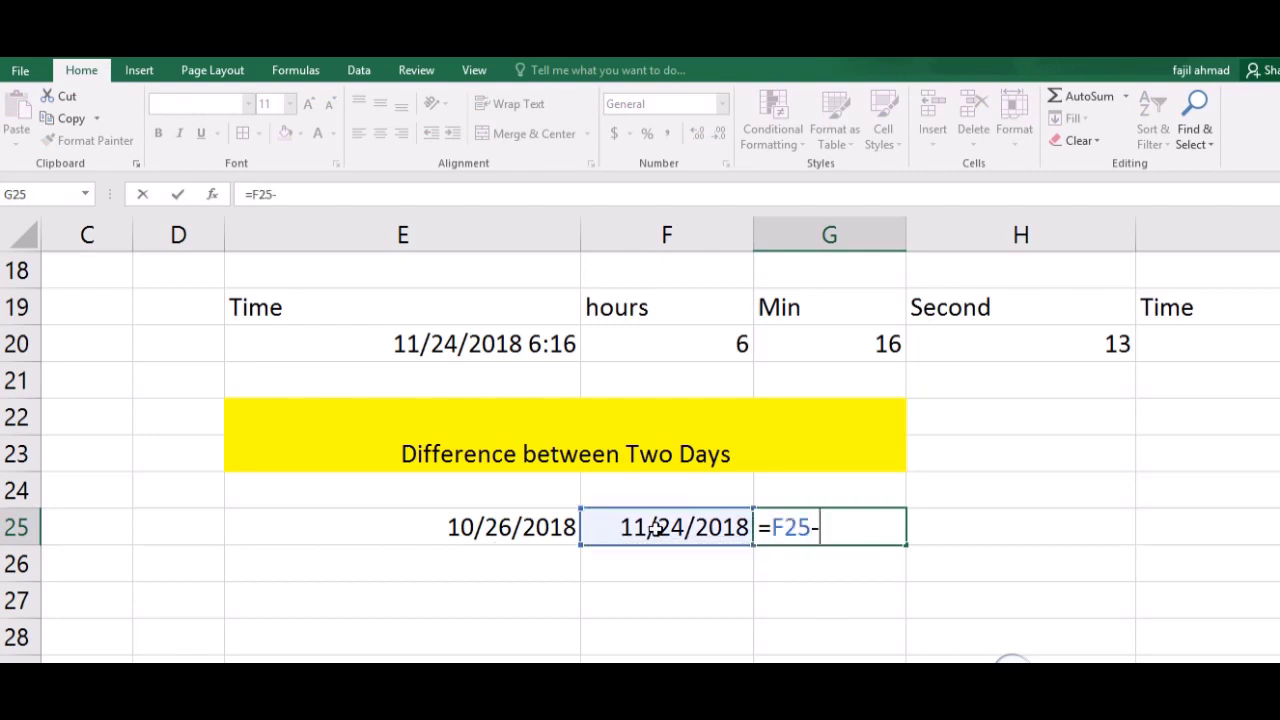
left_click(527, 527)
key("Return")
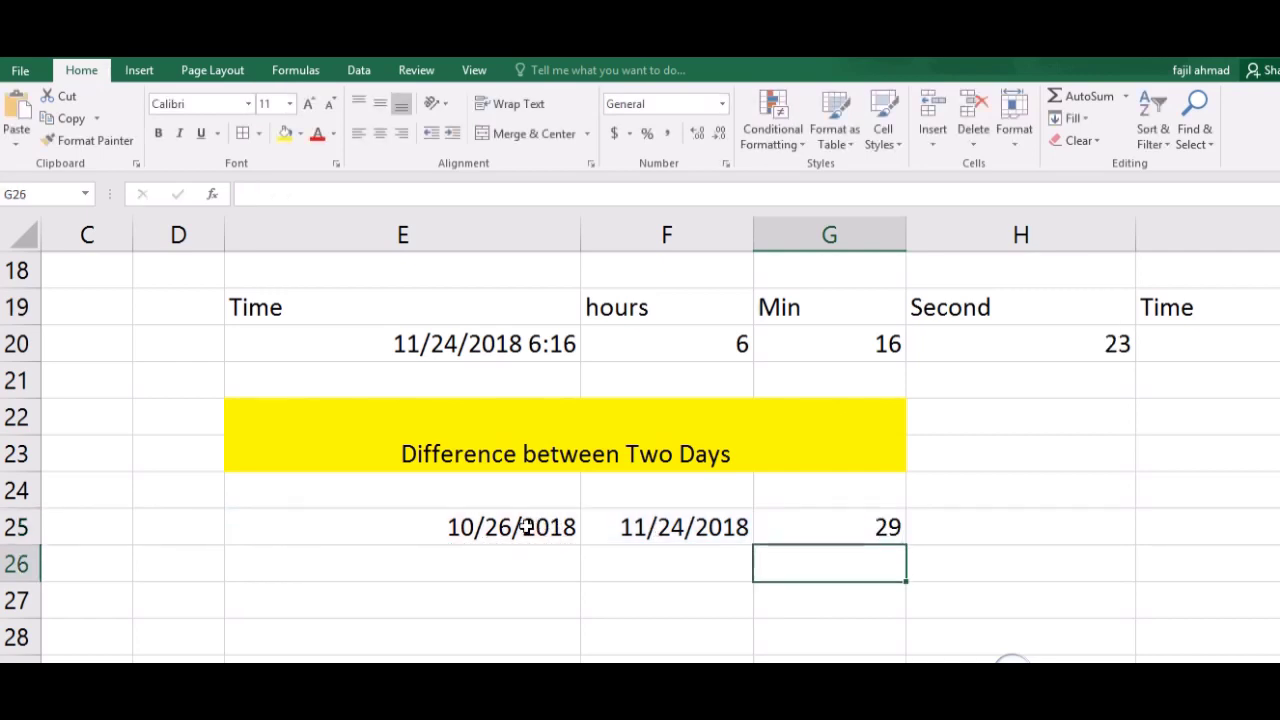
key("Up")
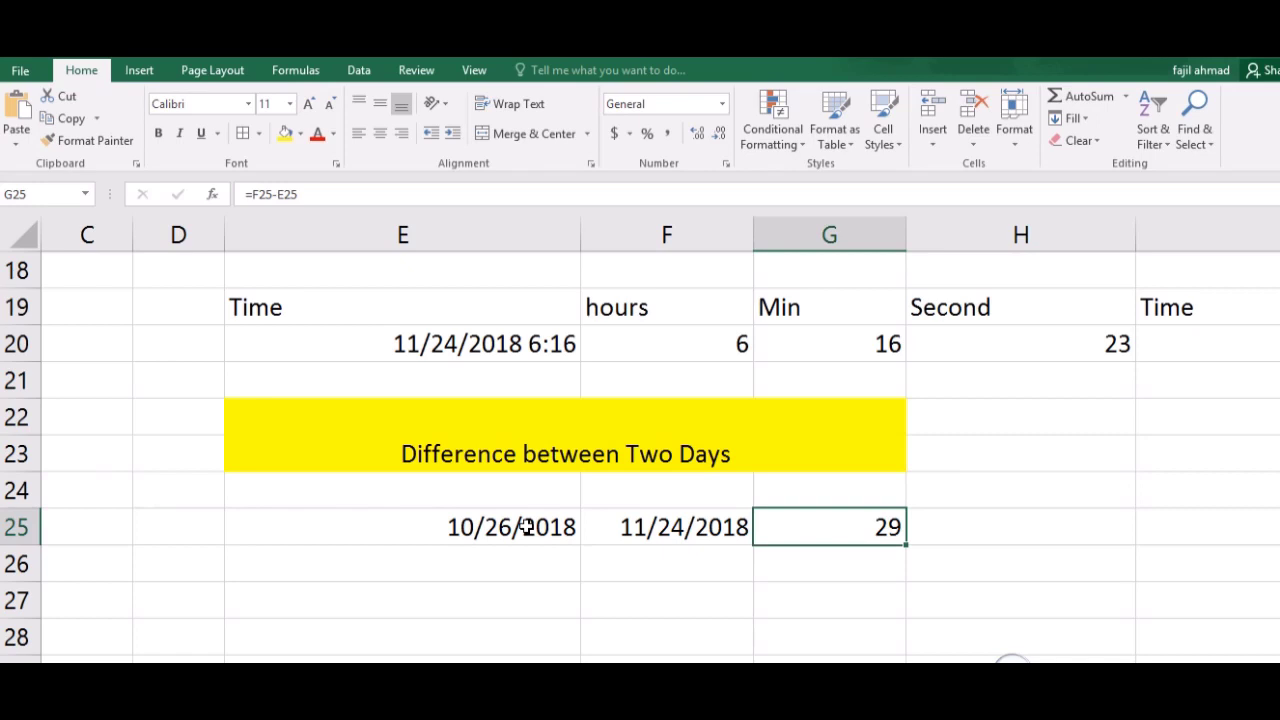
Copy the yellow 'Difference between Two Days' heading block and paste it at E27
left_click(454, 442)
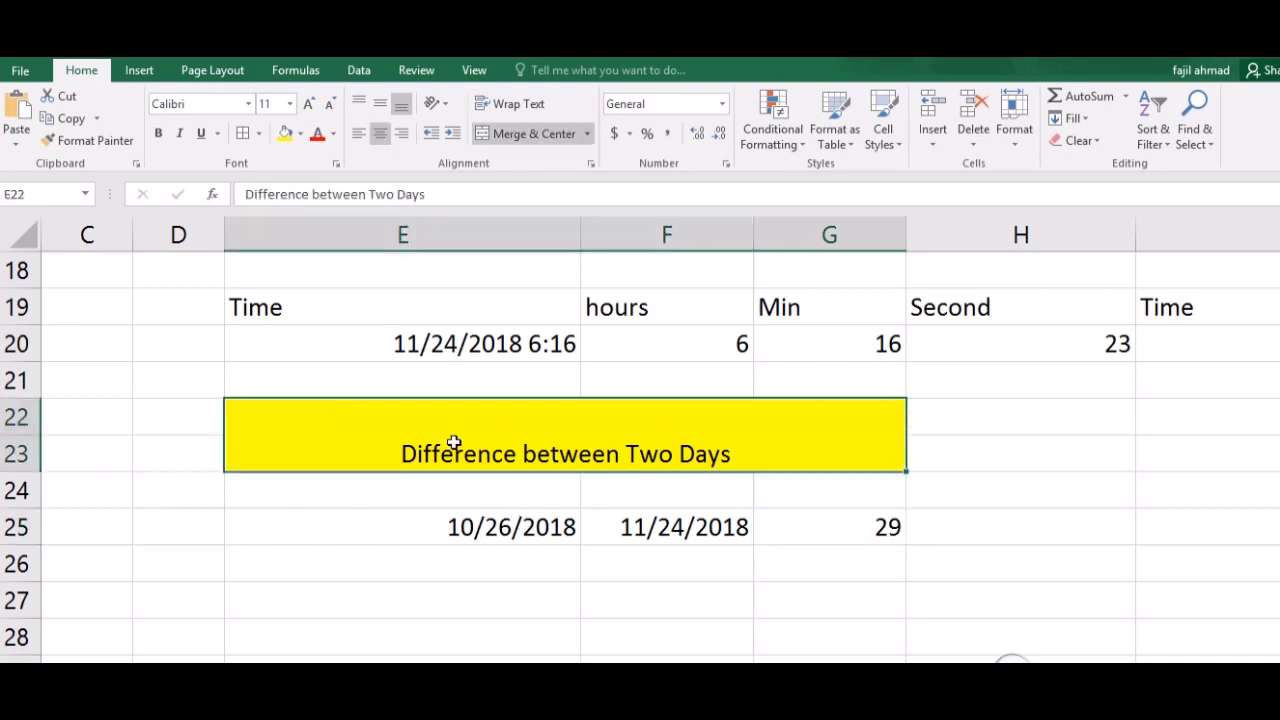
key("ctrl+c")
key("Down")
key("Down")
key("Down")
key("Down")
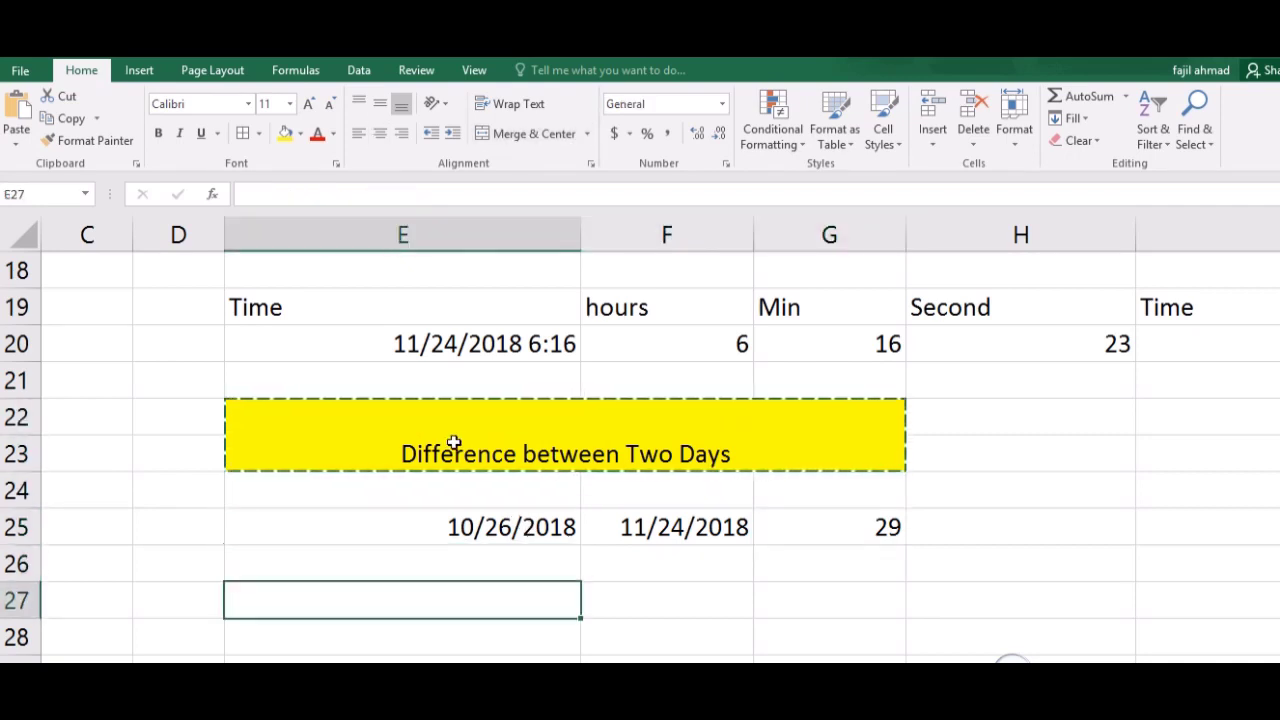
key("Down")
key("Up")
key("ctrl+v")
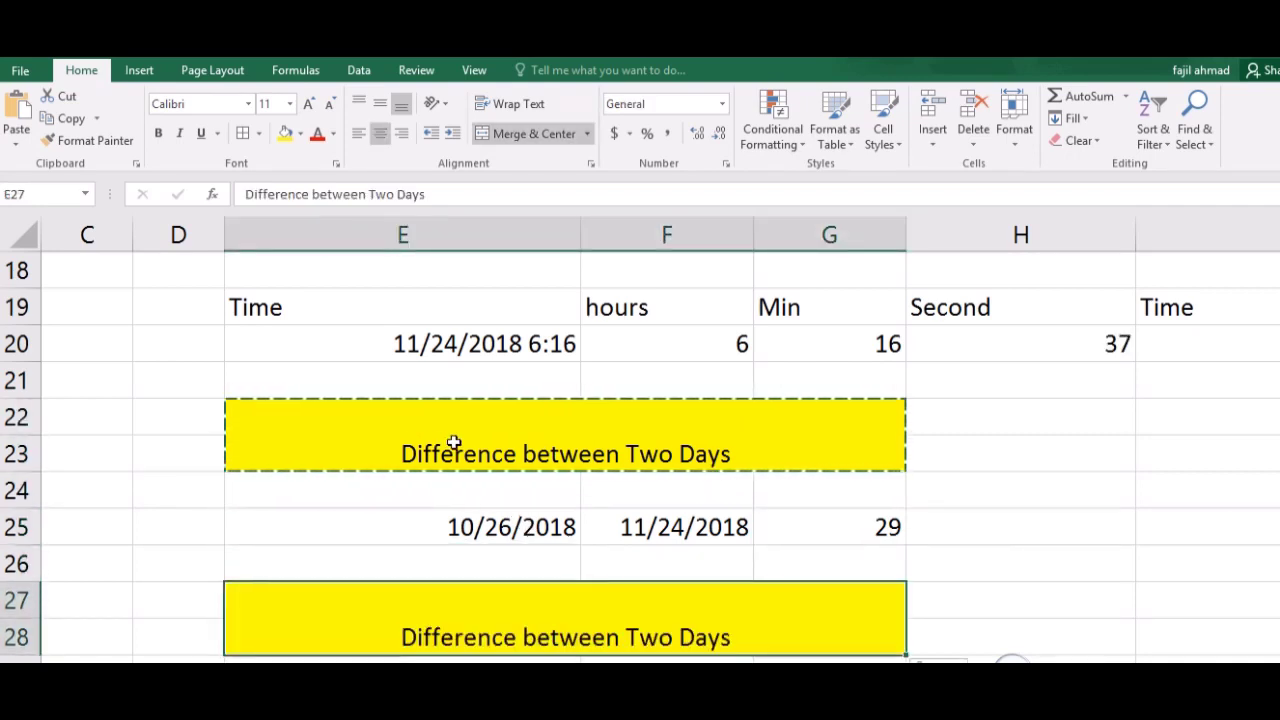
key("Down")
key("Down")
key("Down")
key("Down")
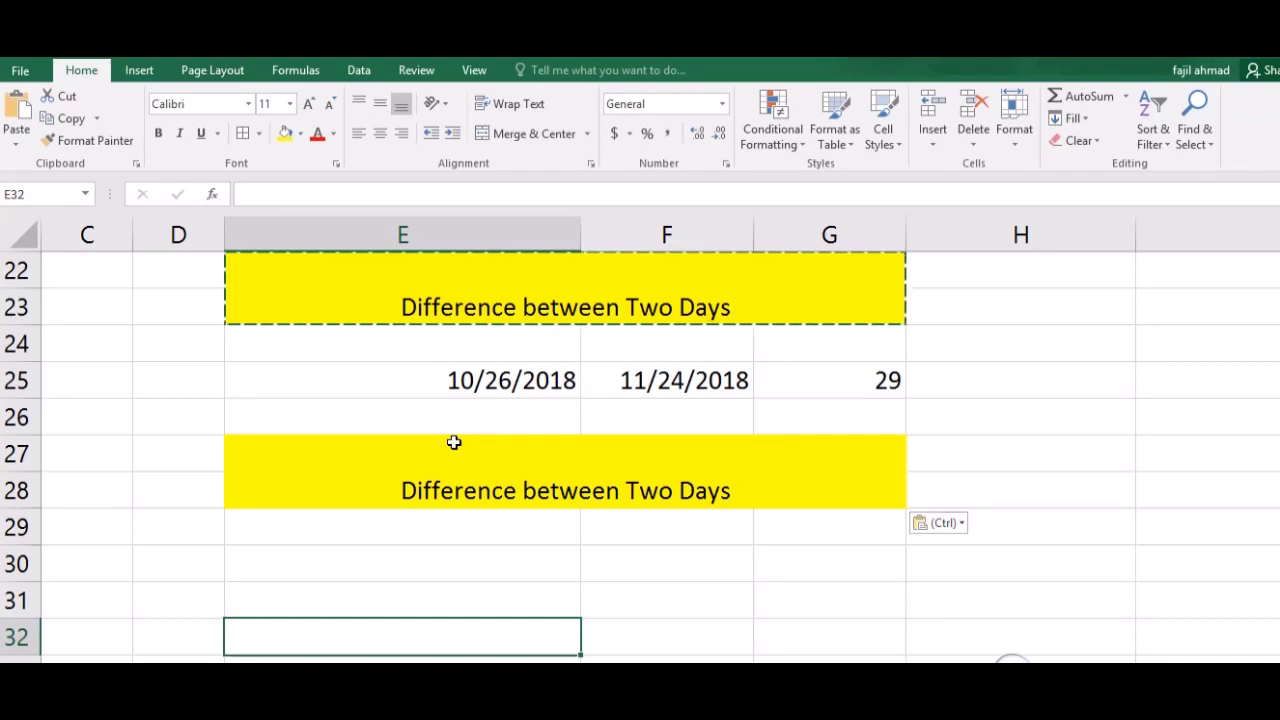
Replace the pasted heading's text with 'Add month of any date'
left_click(526, 489)
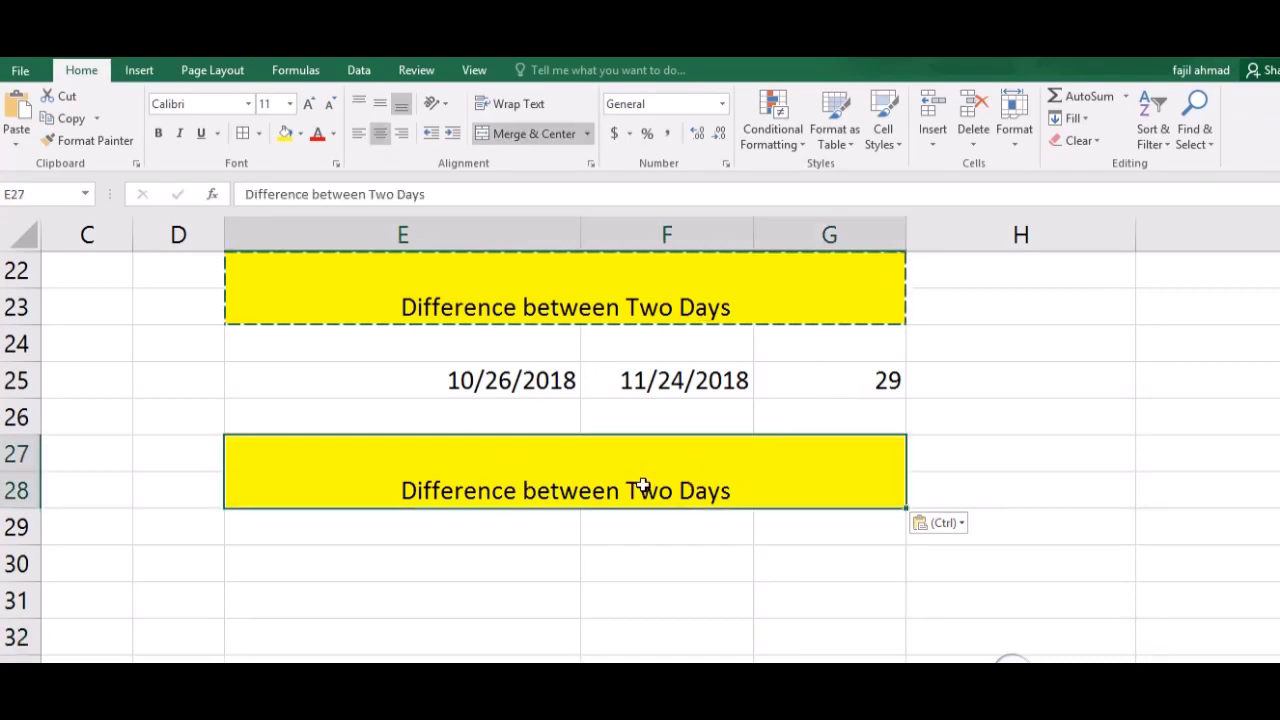
double_click(641, 488)
left_click(675, 489)
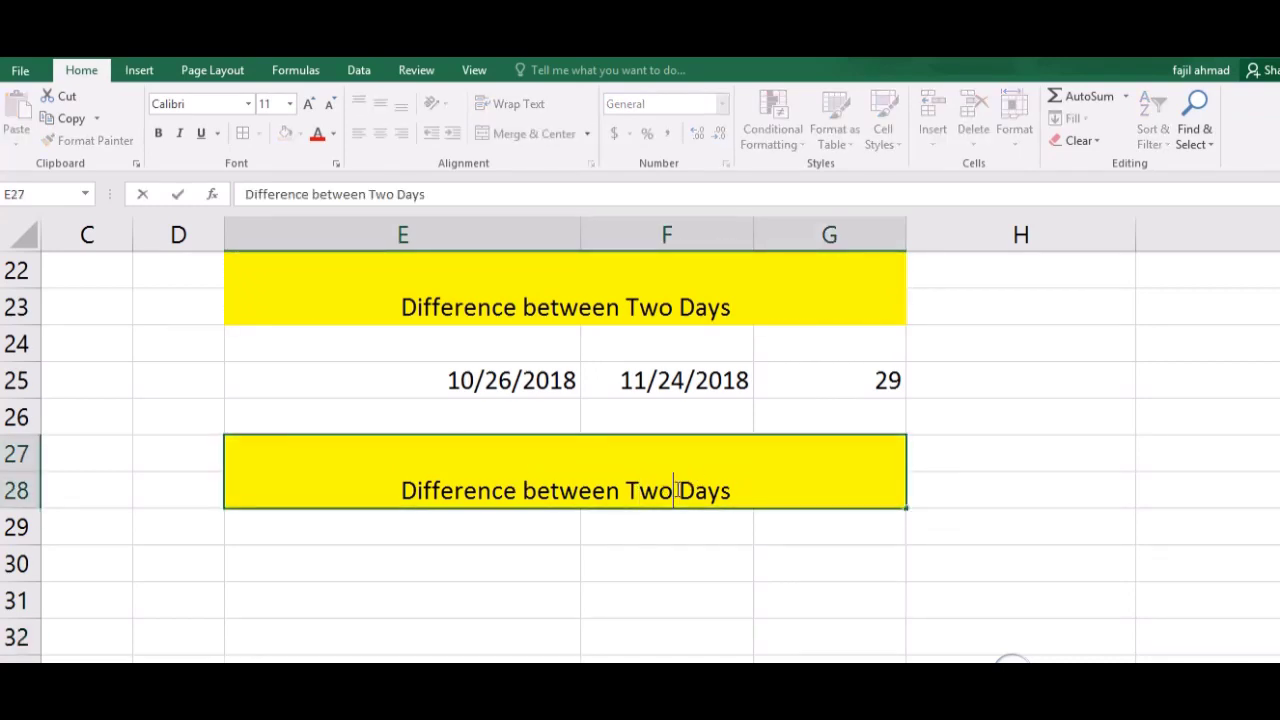
key("BackSpace")
key("BackSpace")
key("BackSpace")
key("BackSpace")
key("BackSpace")
key("BackSpace")
key("BackSpace")
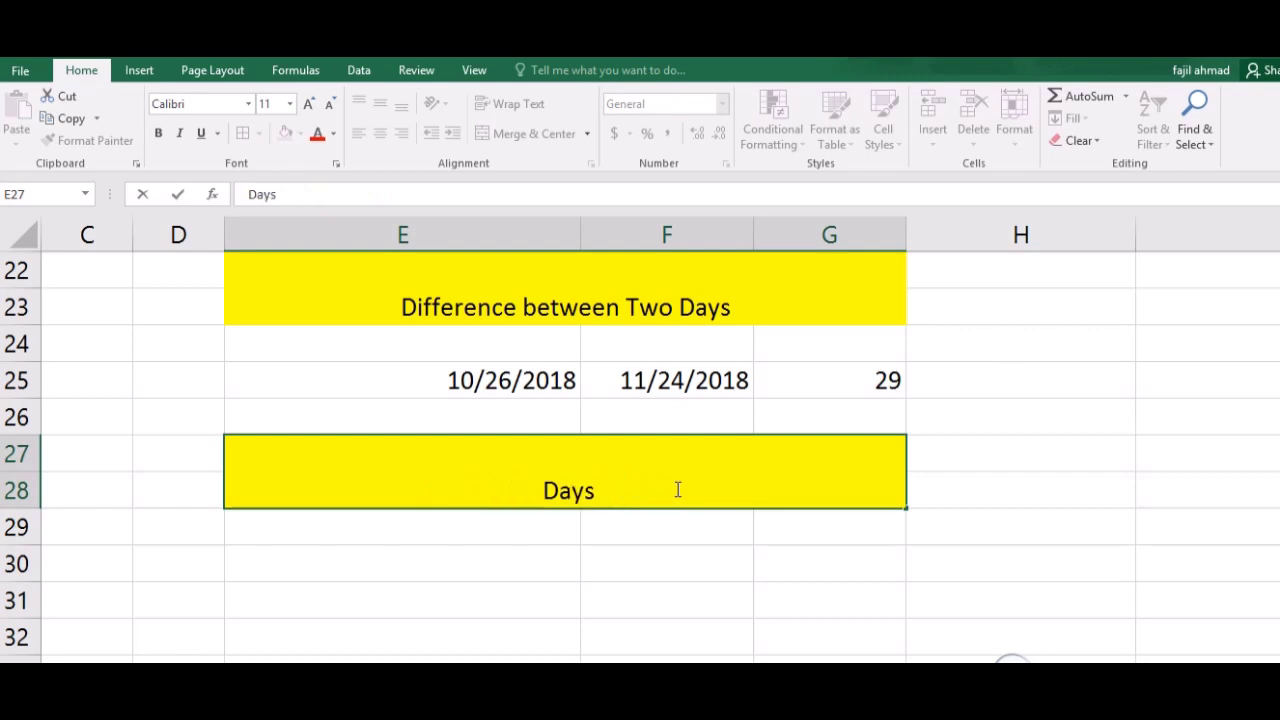
type("Add")
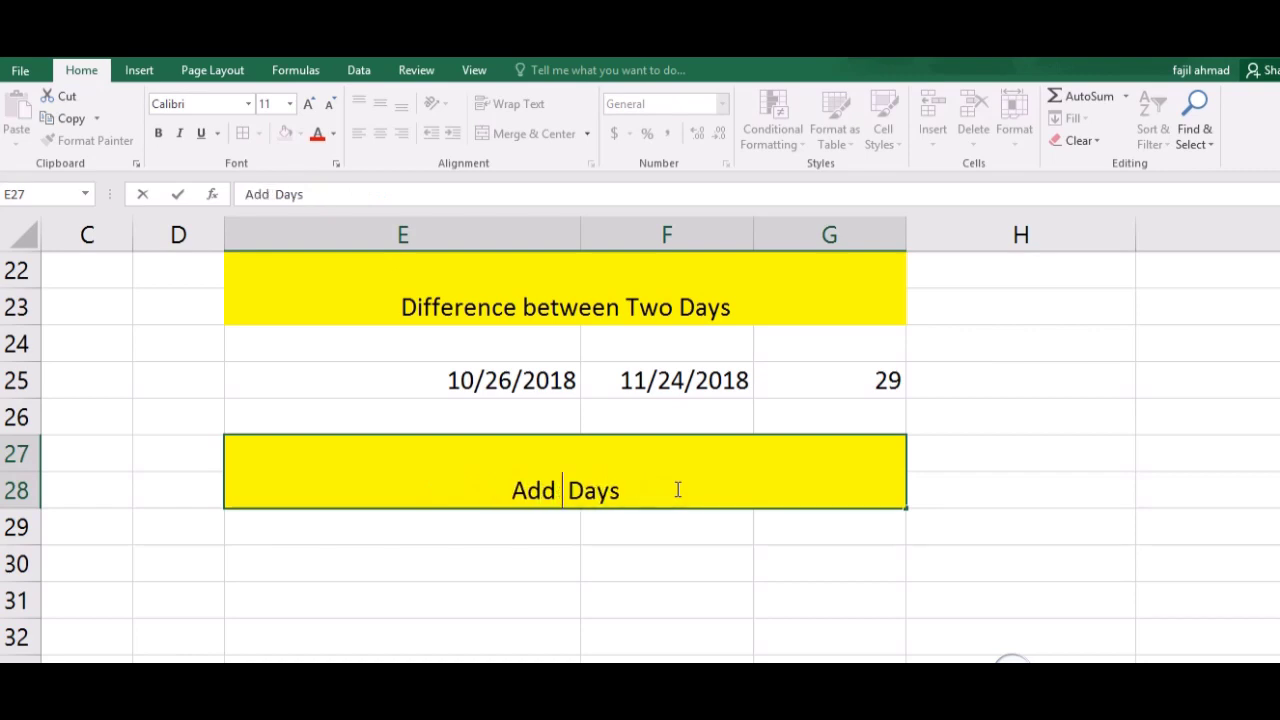
key("BackSpace")
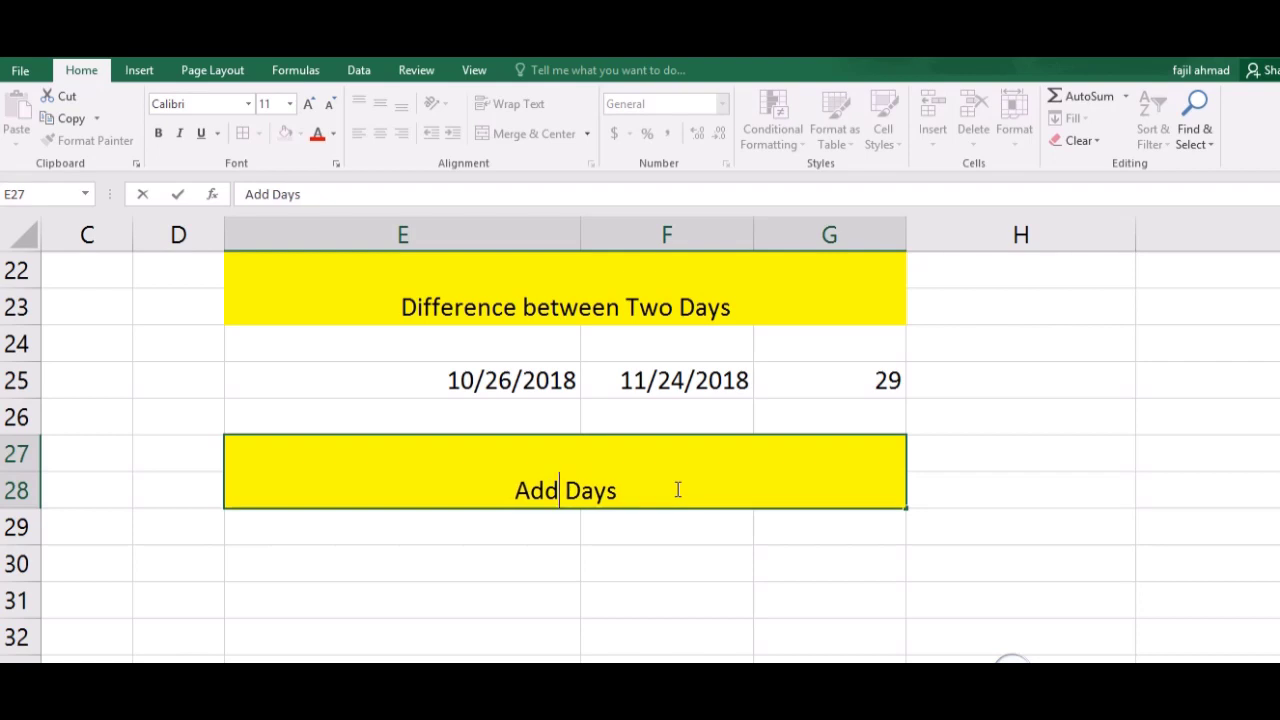
key("BackSpace")
key("BackSpace")
key("BackSpace")
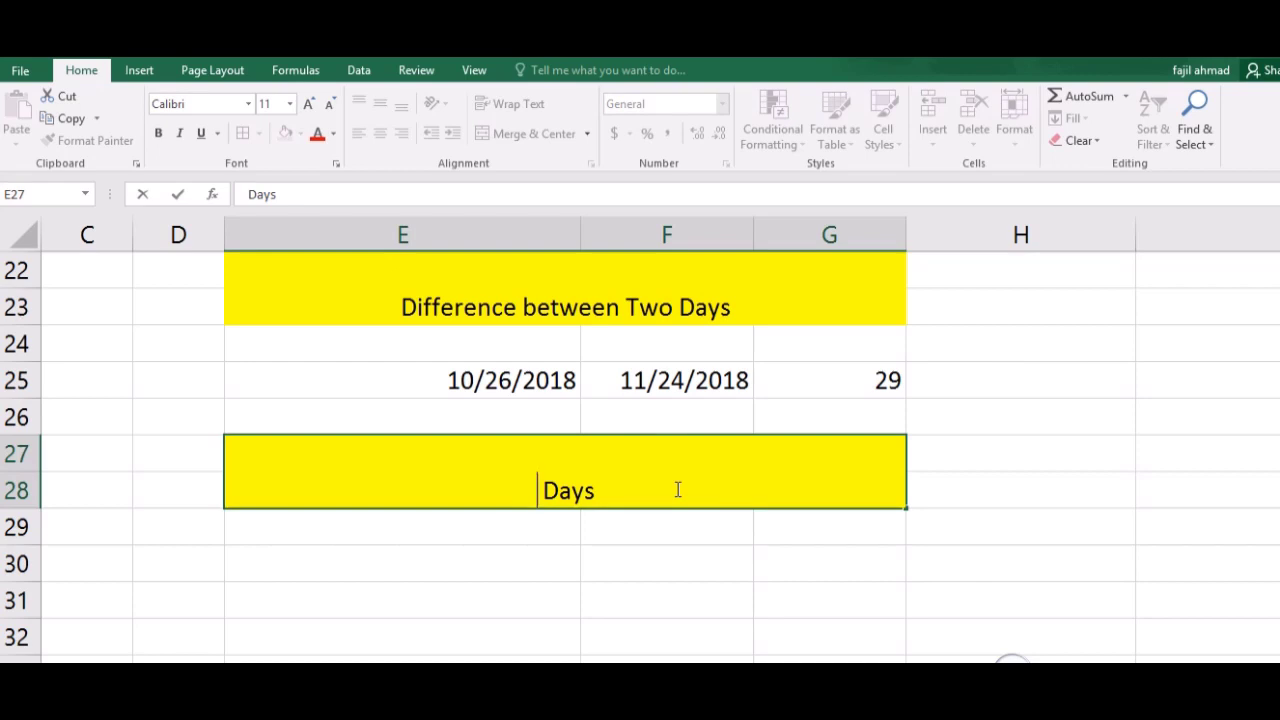
key("Right")
key("Right")
key("Right")
key("Right")
key("BackSpace")
key("BackSpace")
key("BackSpace")
key("BackSpace")
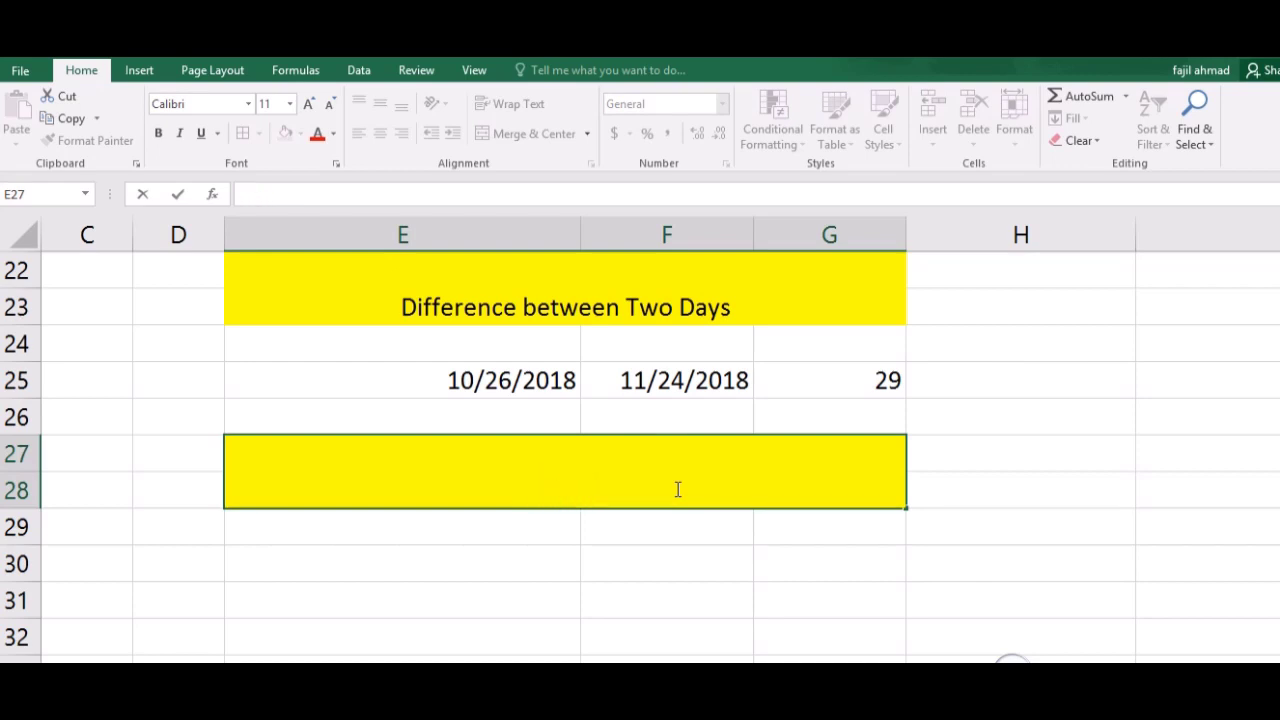
type("Add")
type(" mo")
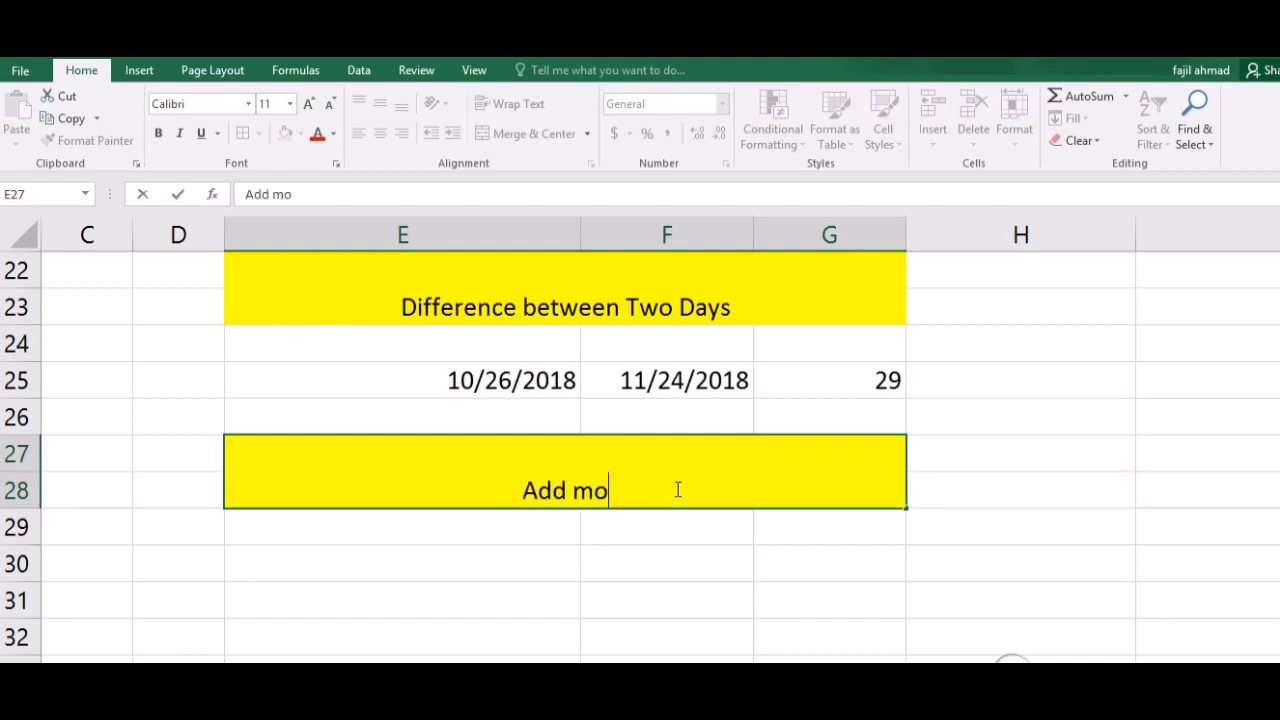
type("nth of")
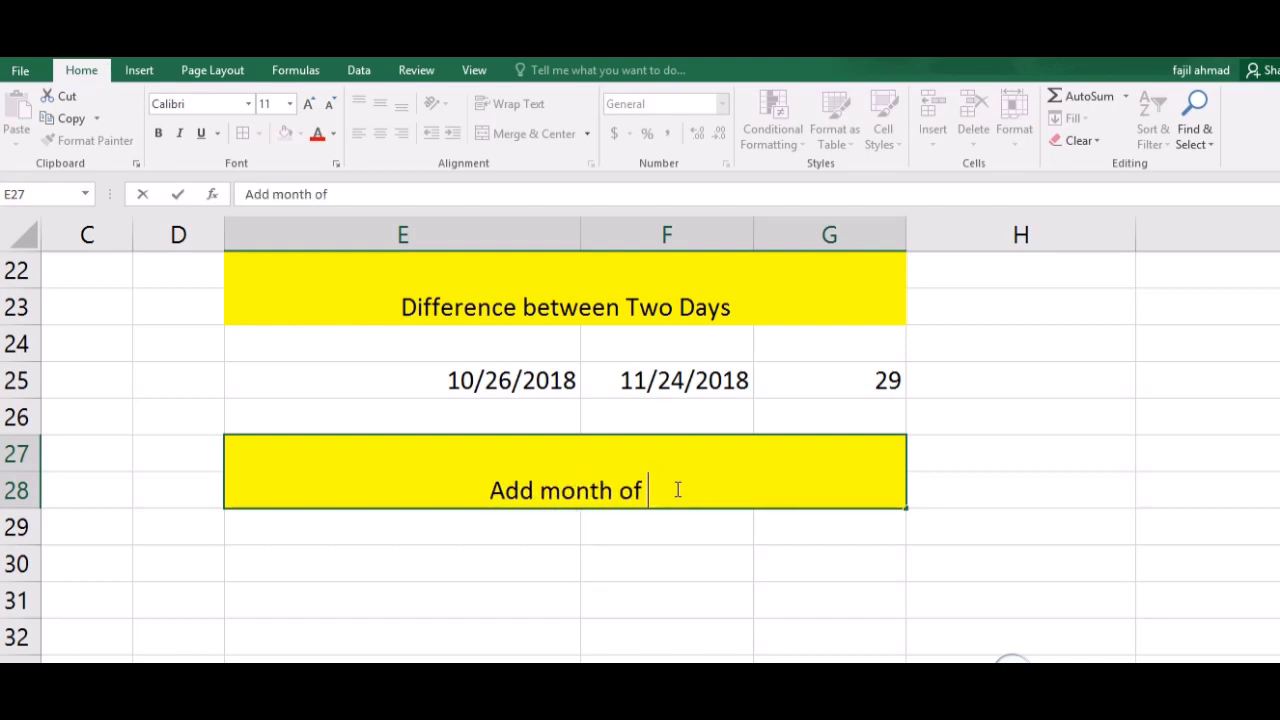
type(" any dat")
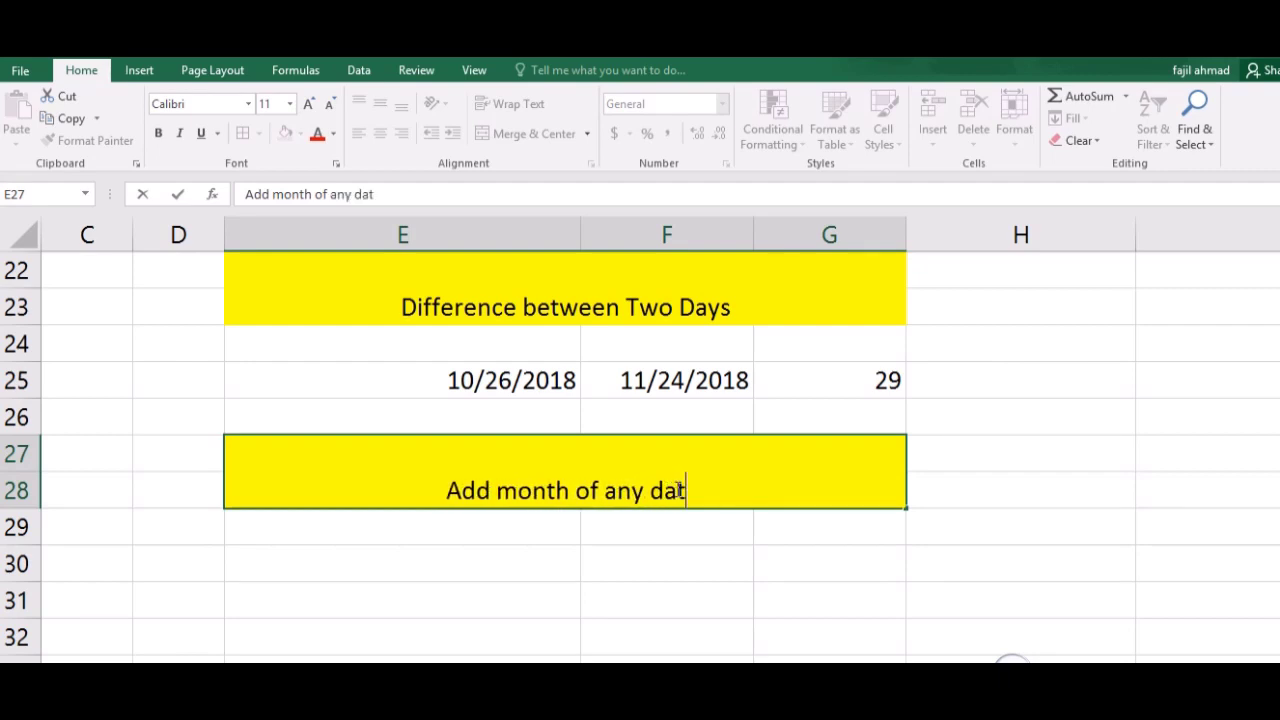
type("e")
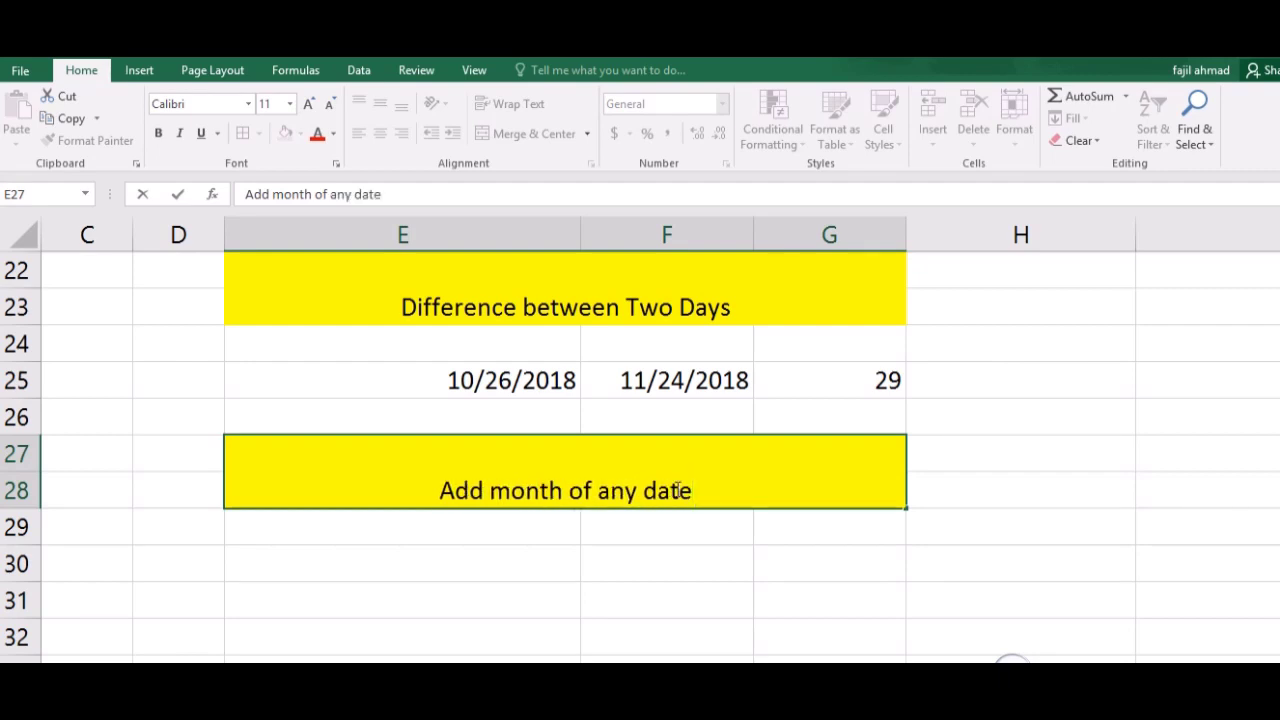
Confirm the heading and insert today's date 11/24/2018 in E30 with Ctrl+;
key("Return")
key("Return")
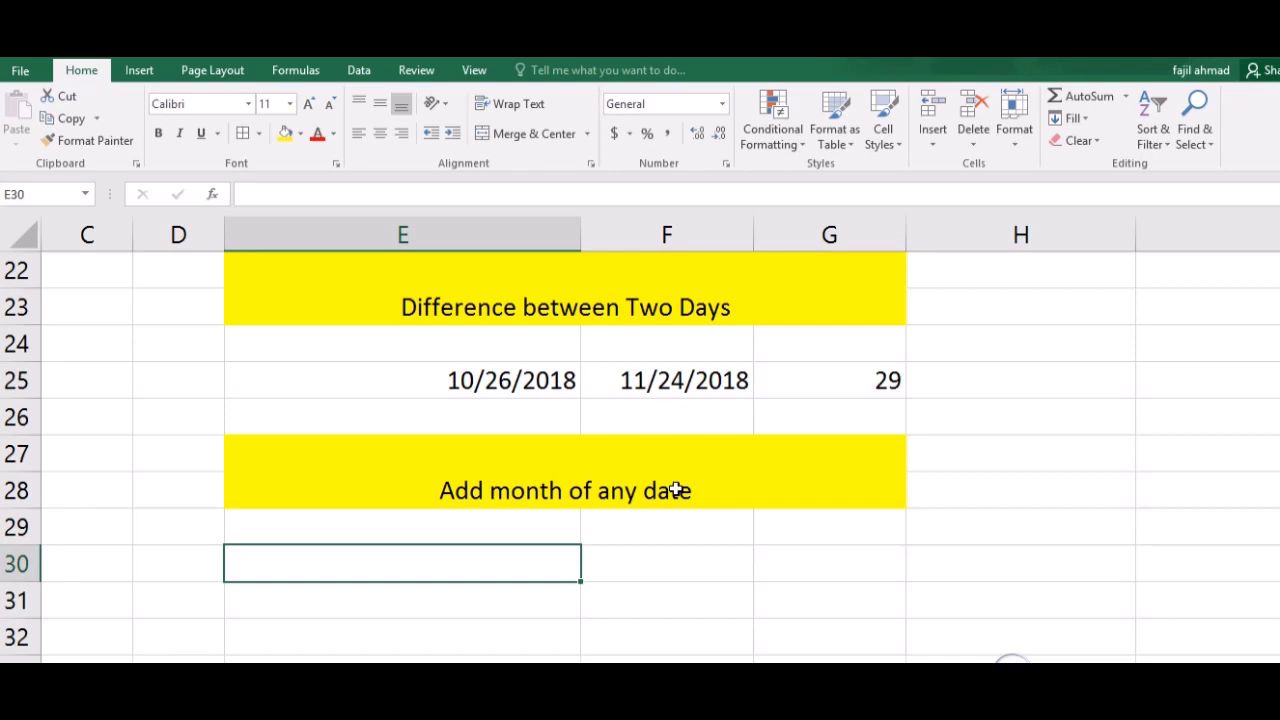
key("ctrl+semicolon")
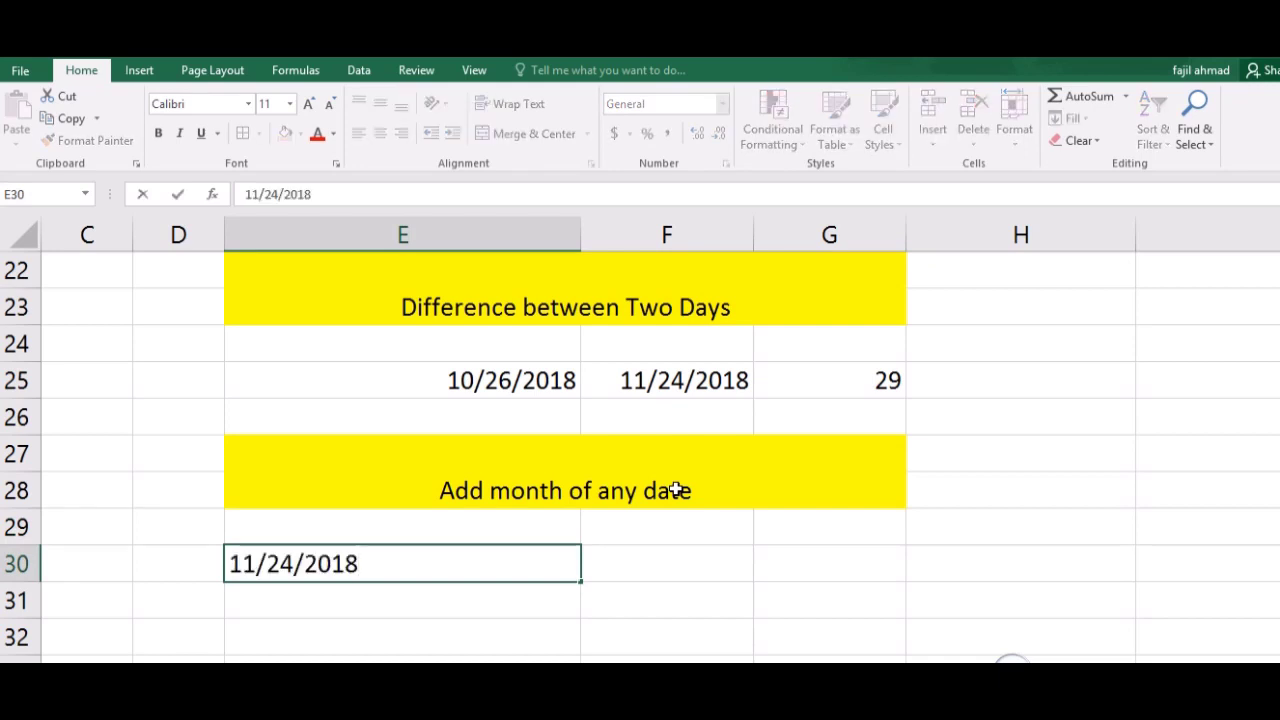
key("Tab")
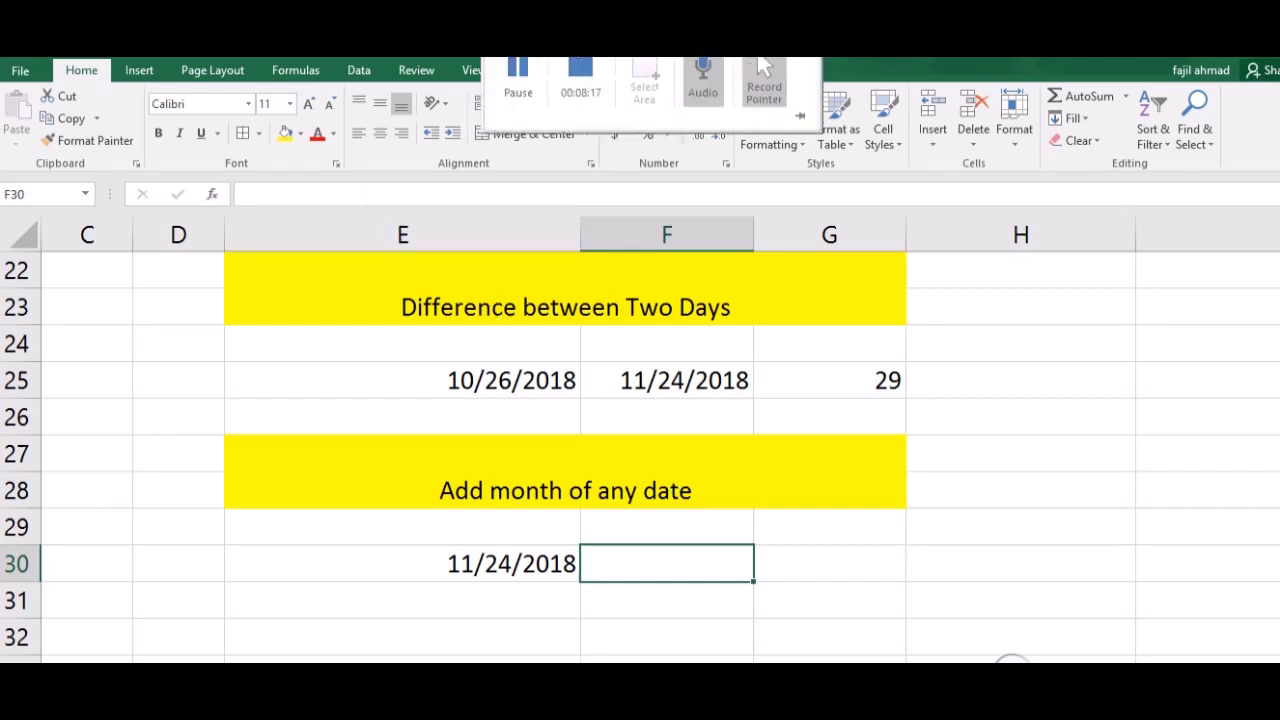
left_click(295, 70)
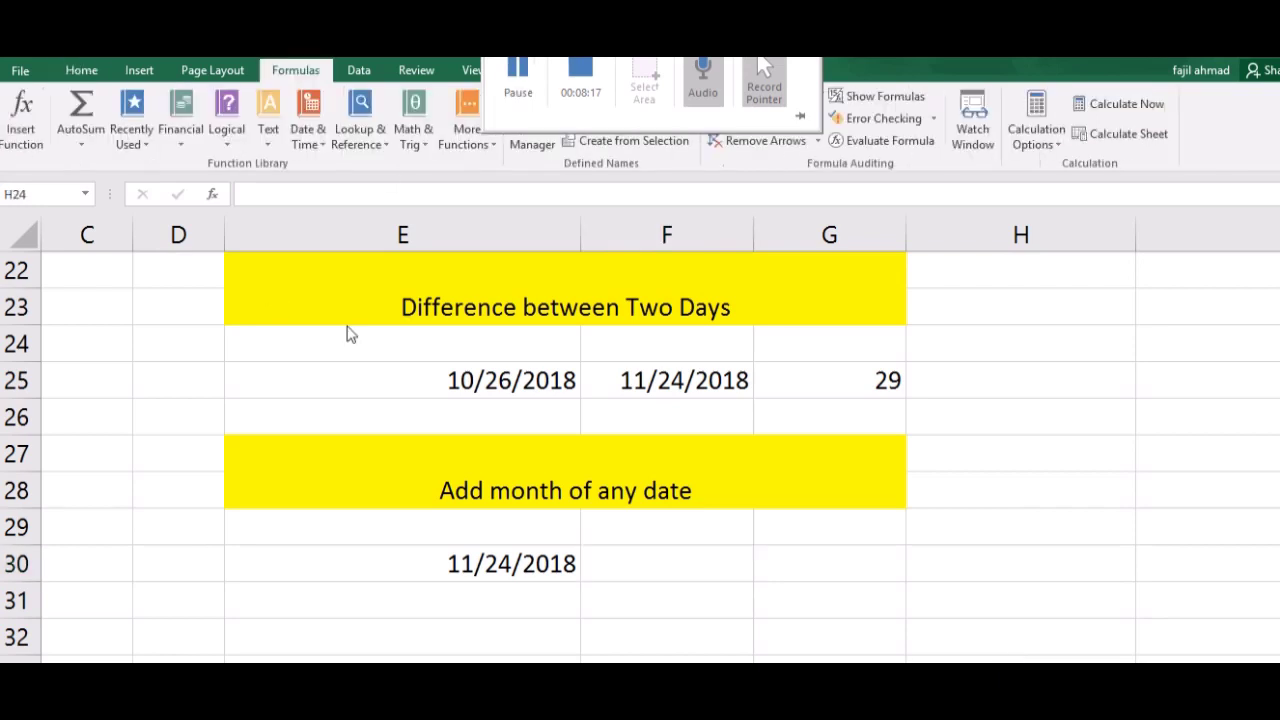
left_click(655, 562)
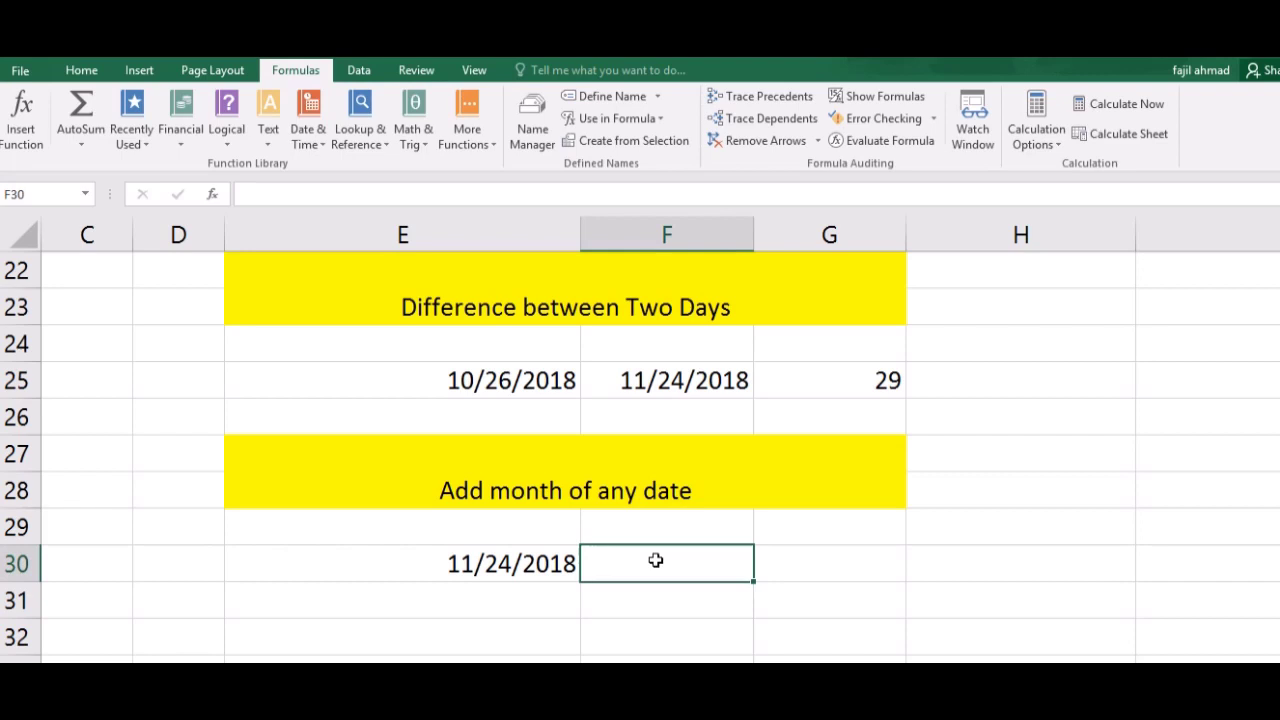
Enter 2 months in F30 and =EDATE(E30,F30) in G30, giving serial 43489
type("2")
key("Tab")
type("=")
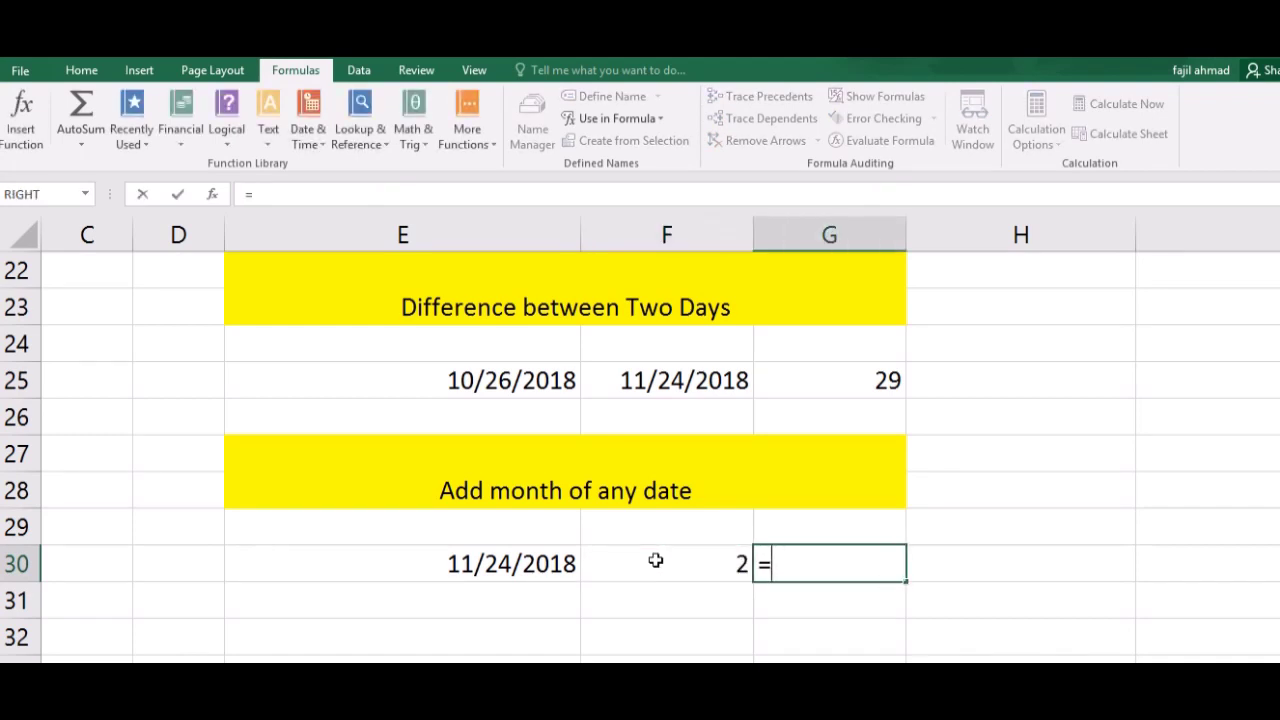
type("ed")
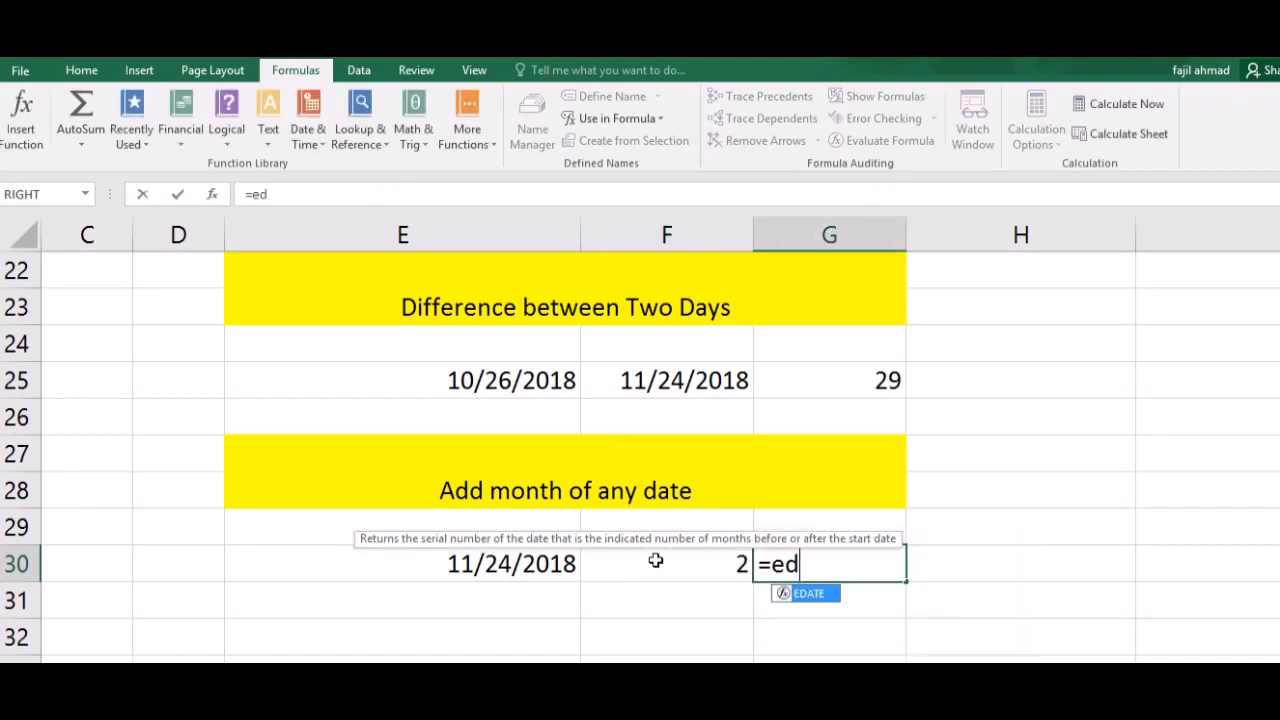
type("a")
key("Tab")
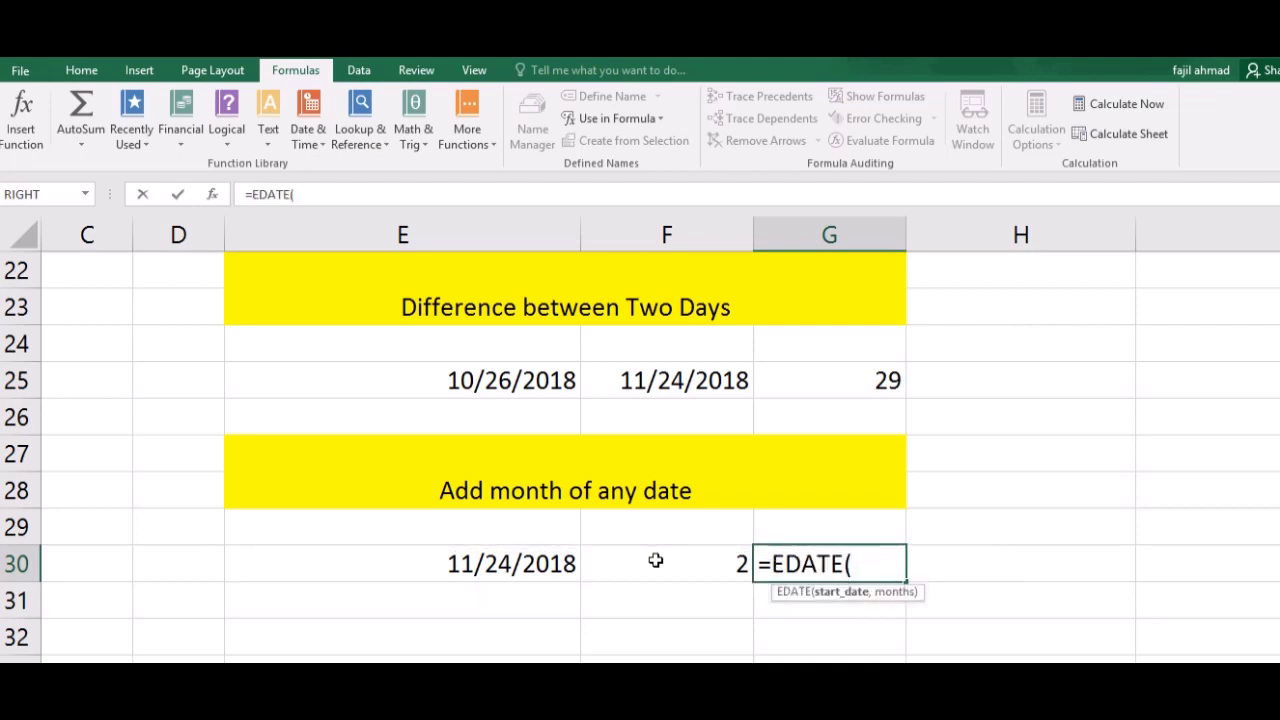
type("(")
key("BackSpace")
left_click(541, 564)
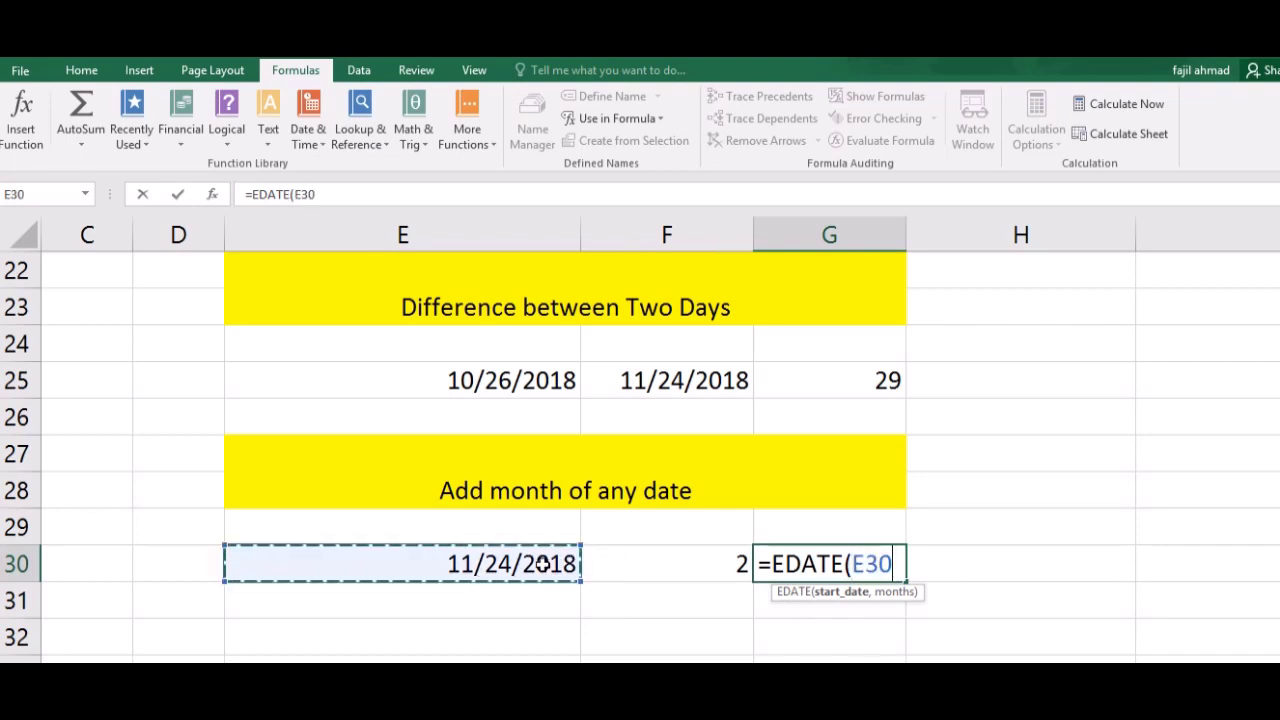
type(",")
left_click(719, 565)
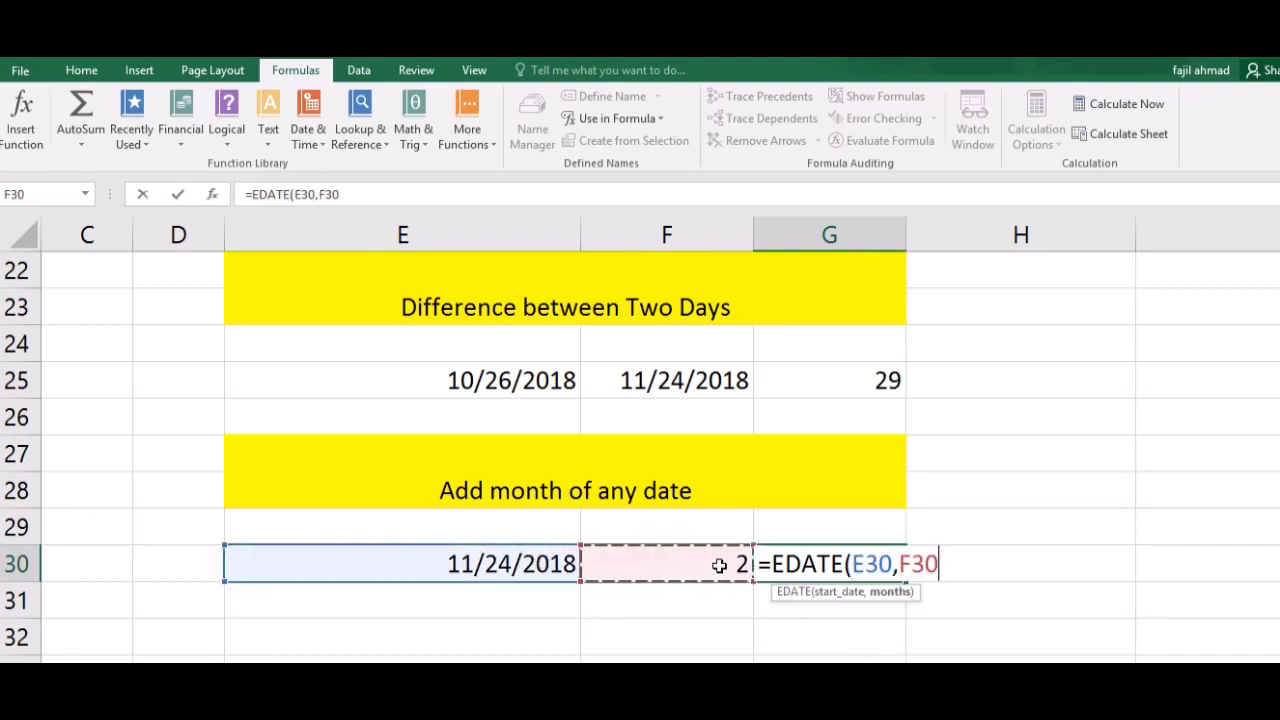
type("+")
key("BackSpace")
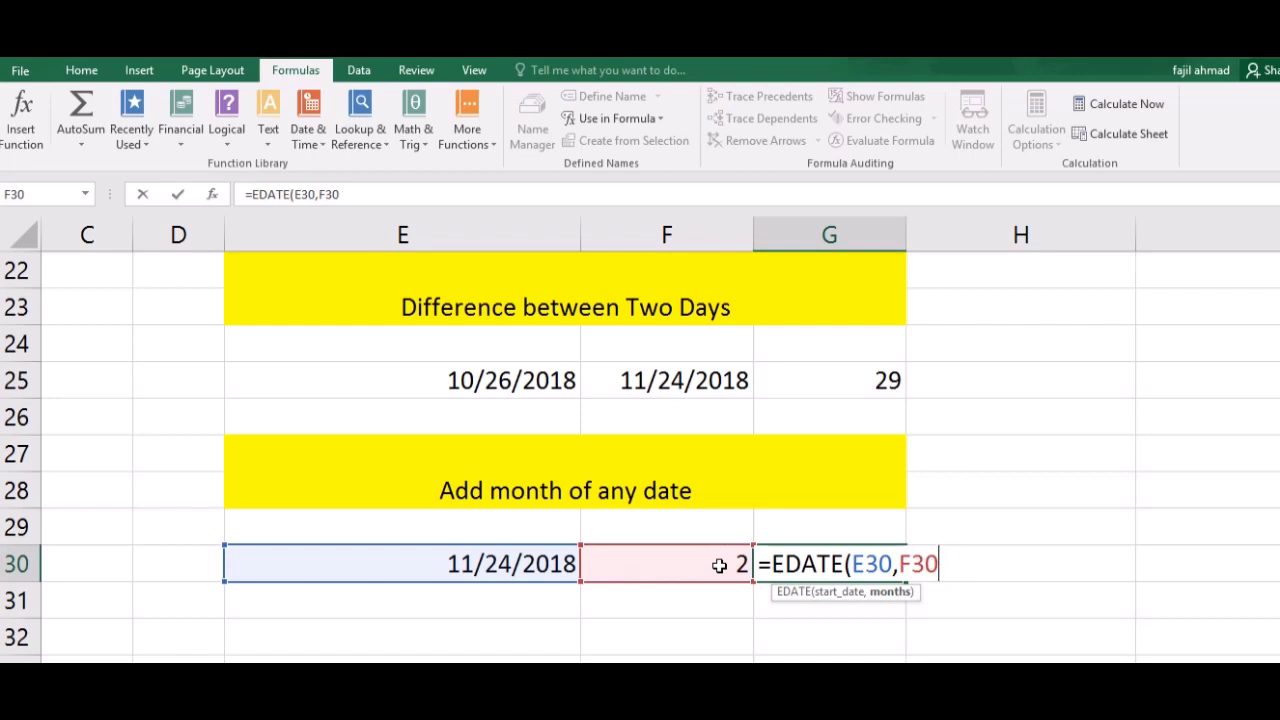
type(")")
key("Return")
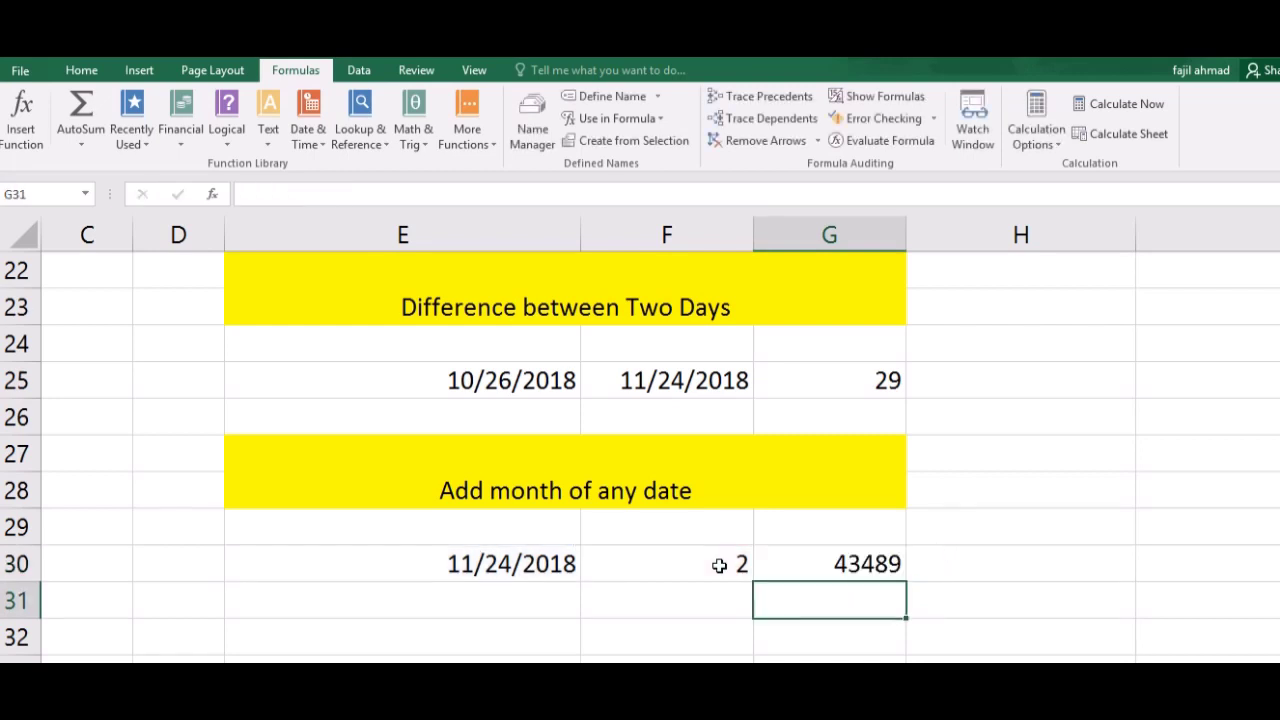
key("Up")
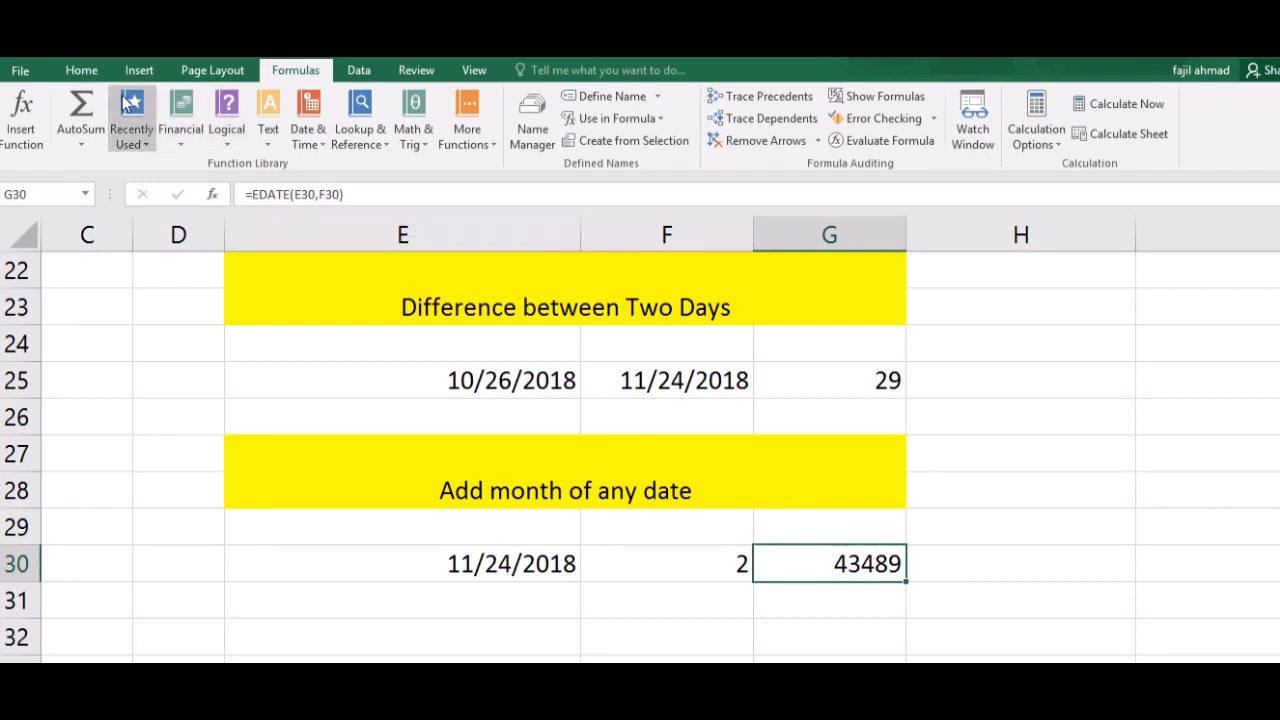
Apply the Short Date number format to G30 so it shows 1/24/2019
left_click(92, 71)
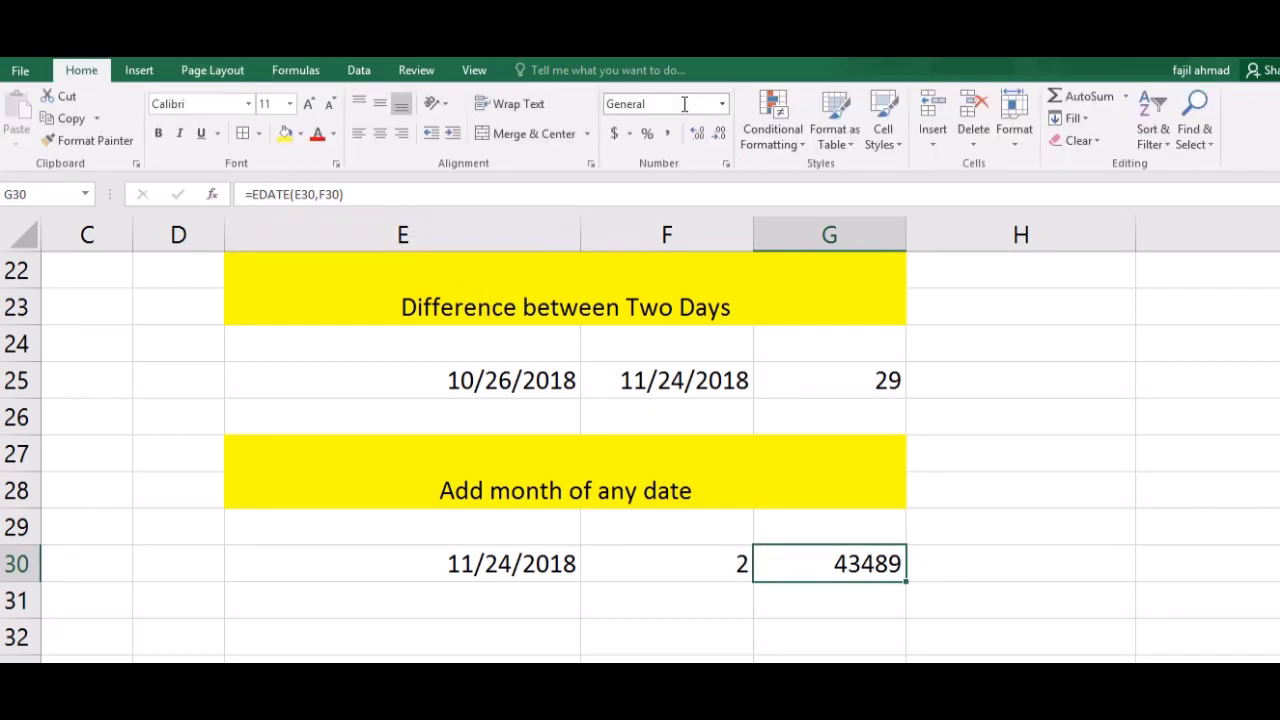
left_click(721, 106)
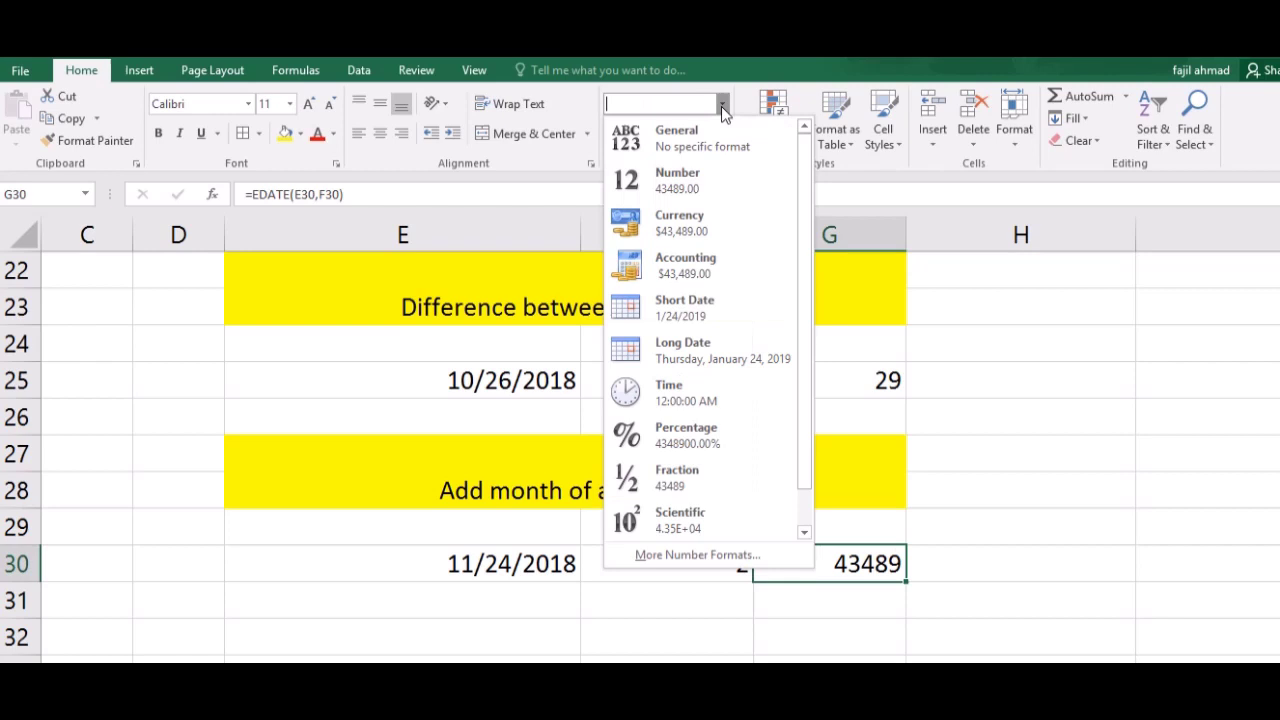
left_click(675, 311)
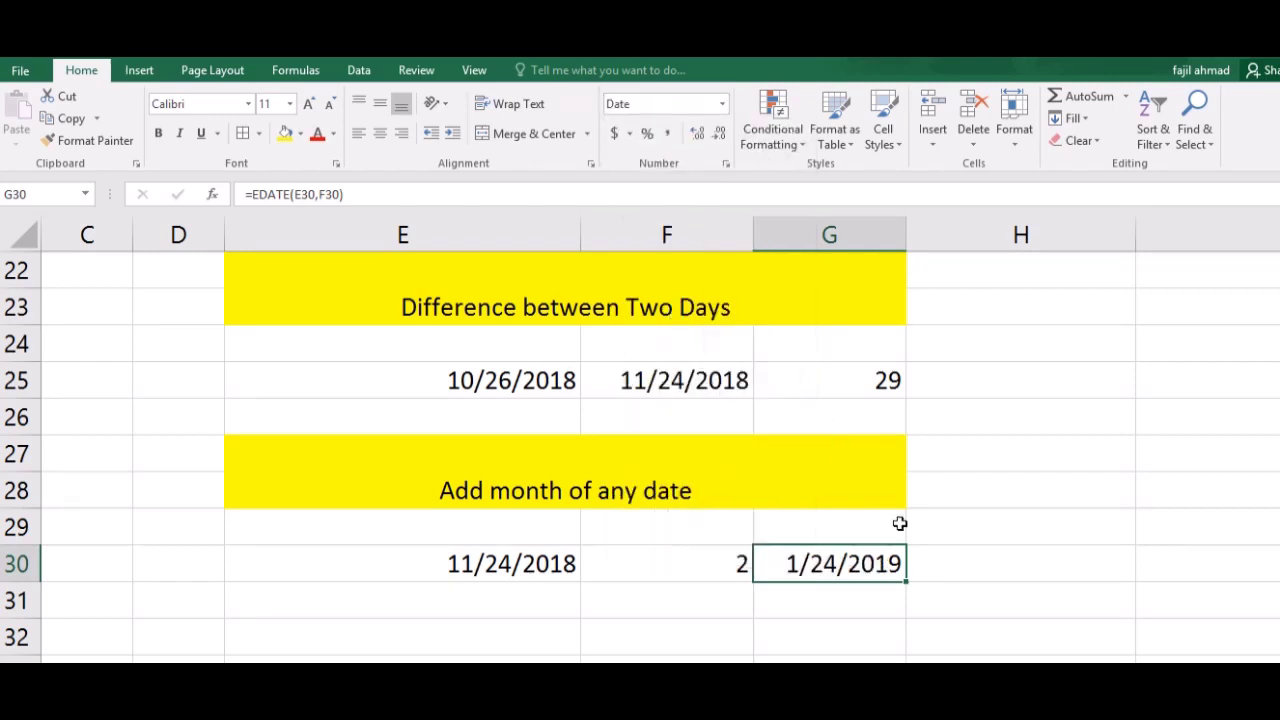
left_click(948, 553)
left_click(877, 553)
left_click(535, 570)
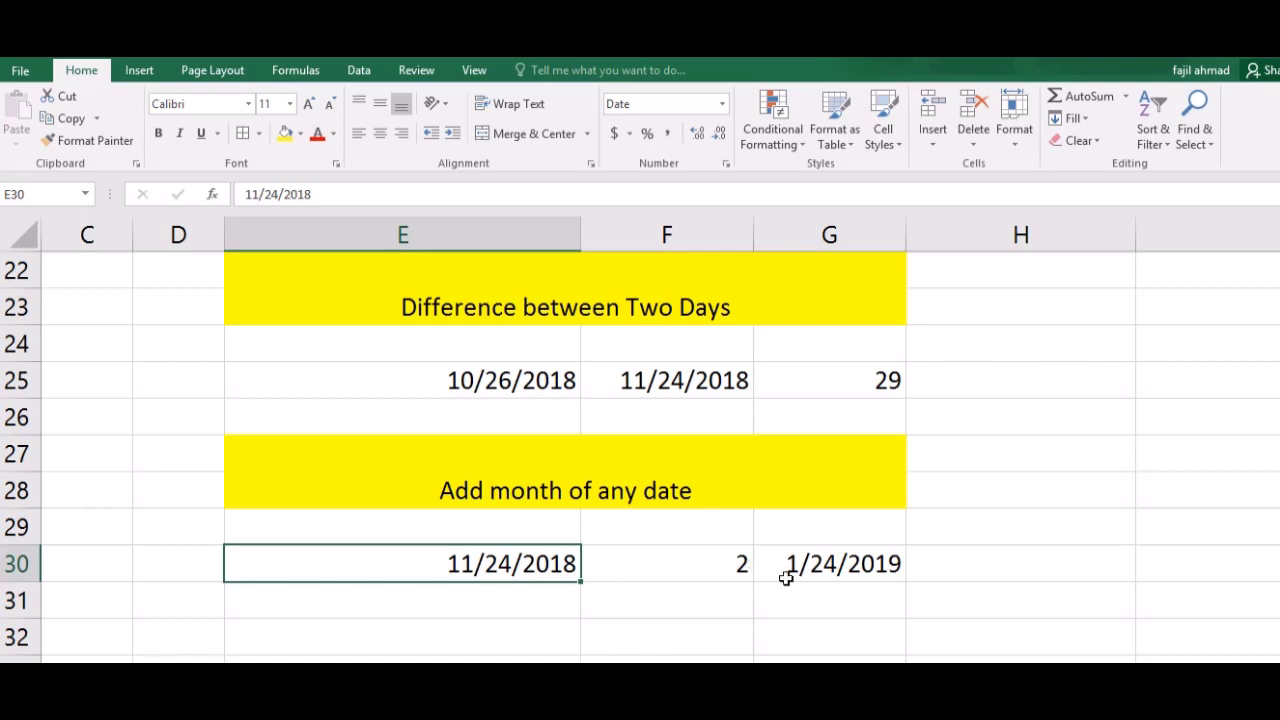
Copy the yellow 'Add month of any date' heading block and paste it at E32
left_click(810, 590)
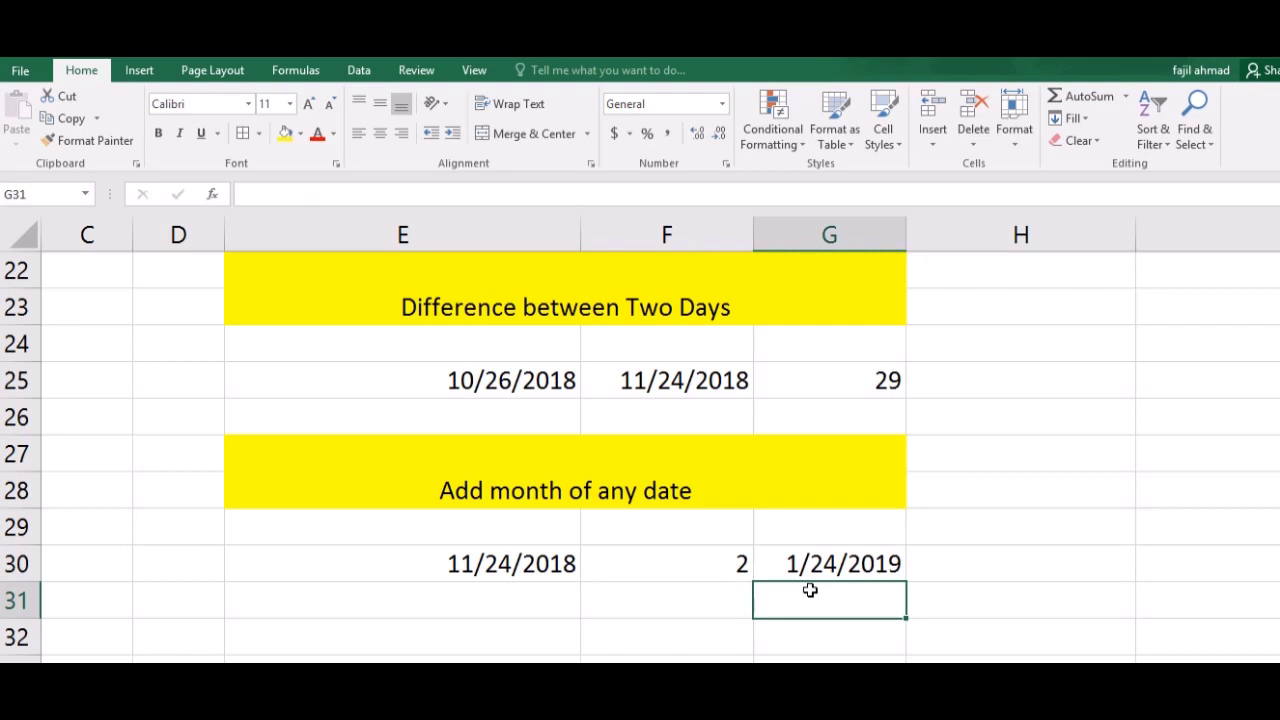
left_click(689, 472)
key("ctrl+c")
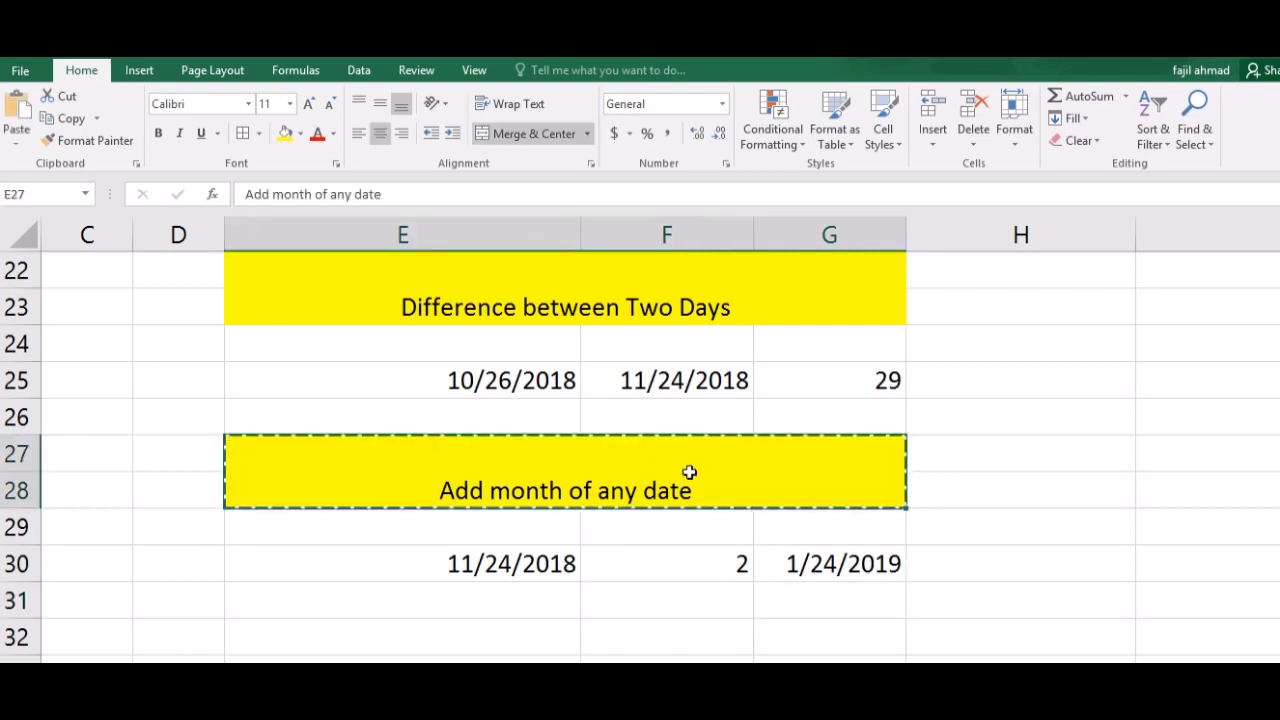
key("Down")
key("Down")
key("Down")
key("Down")
key("Down")
key("Down")
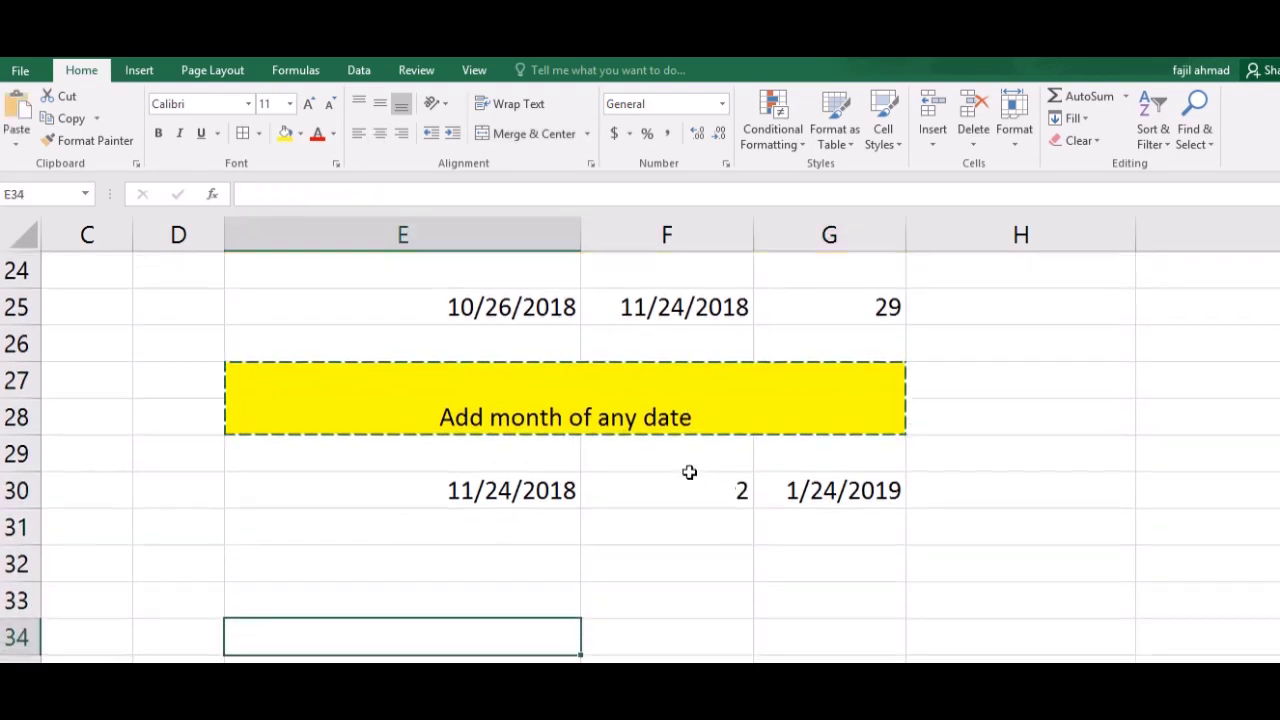
key("Up")
key("Up")
key("ctrl+v")
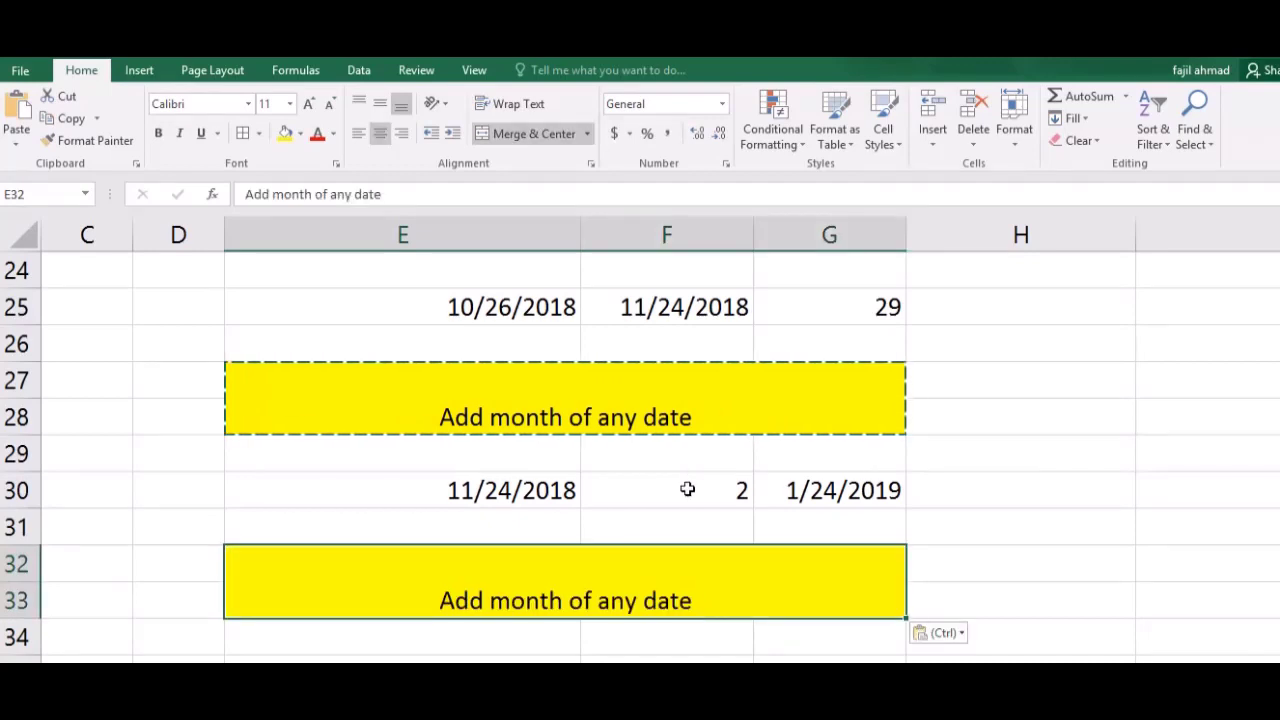
Rename the pasted heading to 'Add date of any date'
double_click(561, 600)
key("BackSpace")
key("BackSpace")
key("BackSpace")
key("BackSpace")
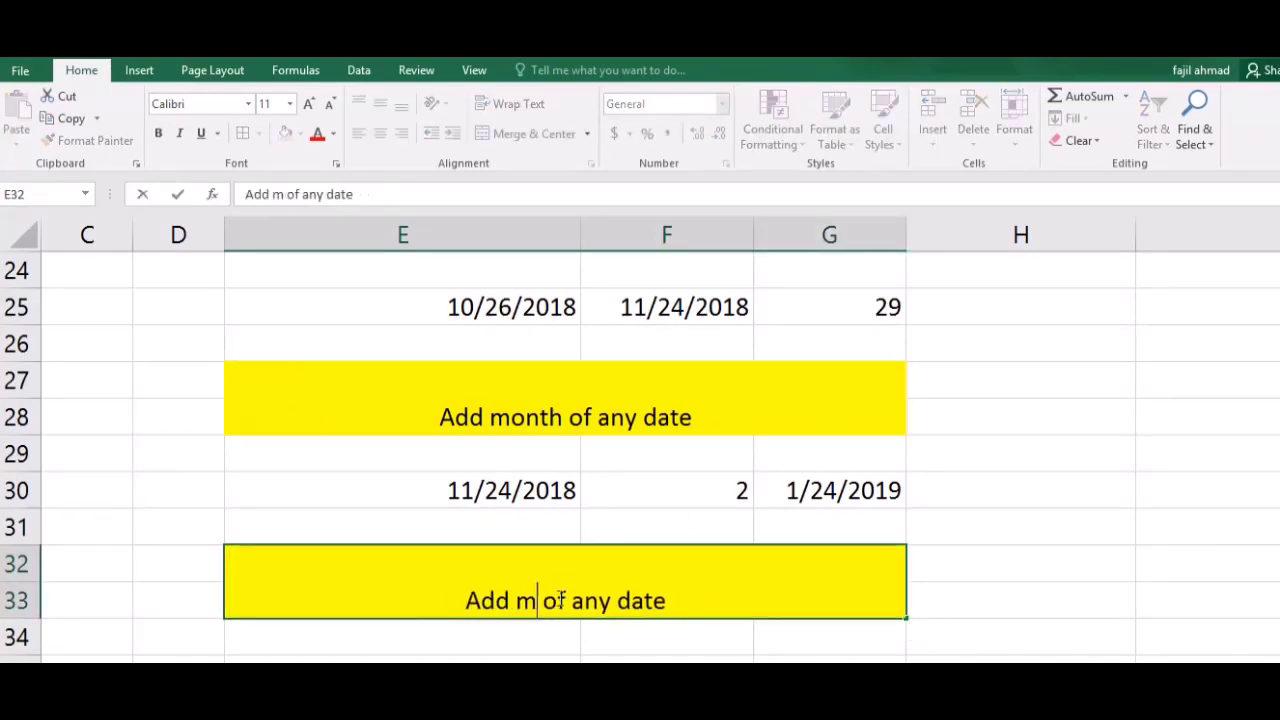
key("BackSpace")
type("date")
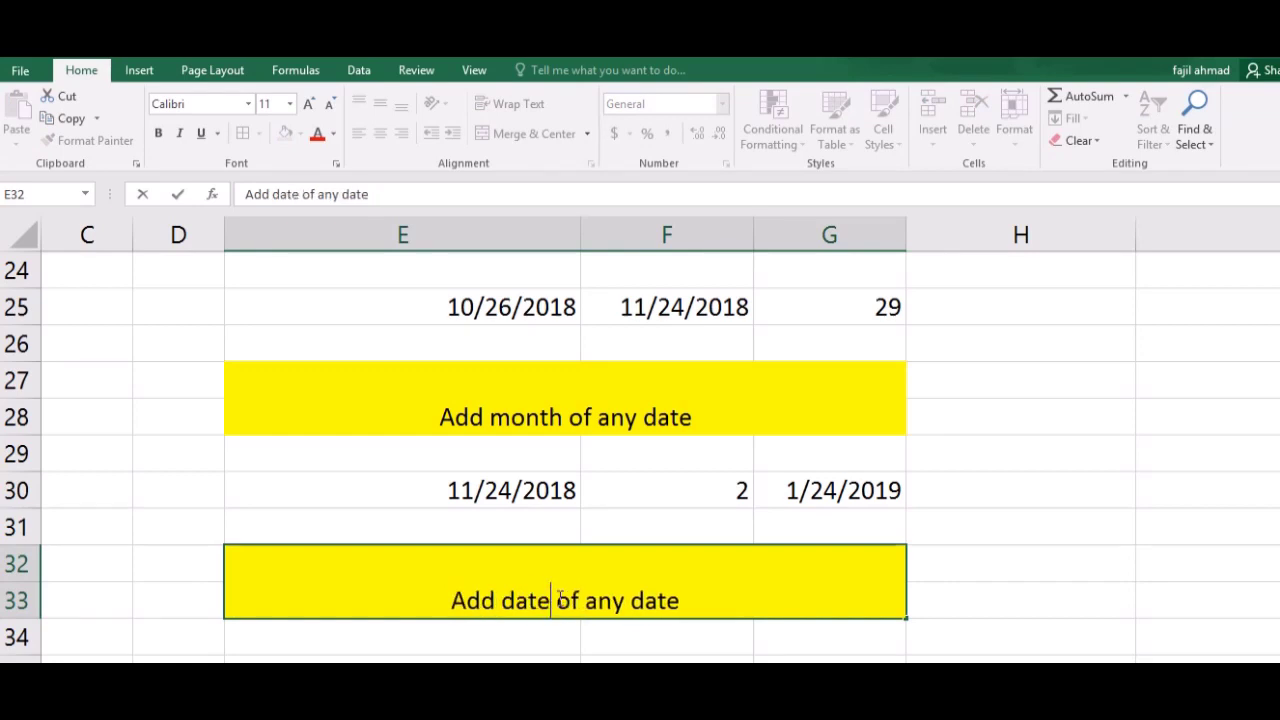
key("Return")
key("Down")
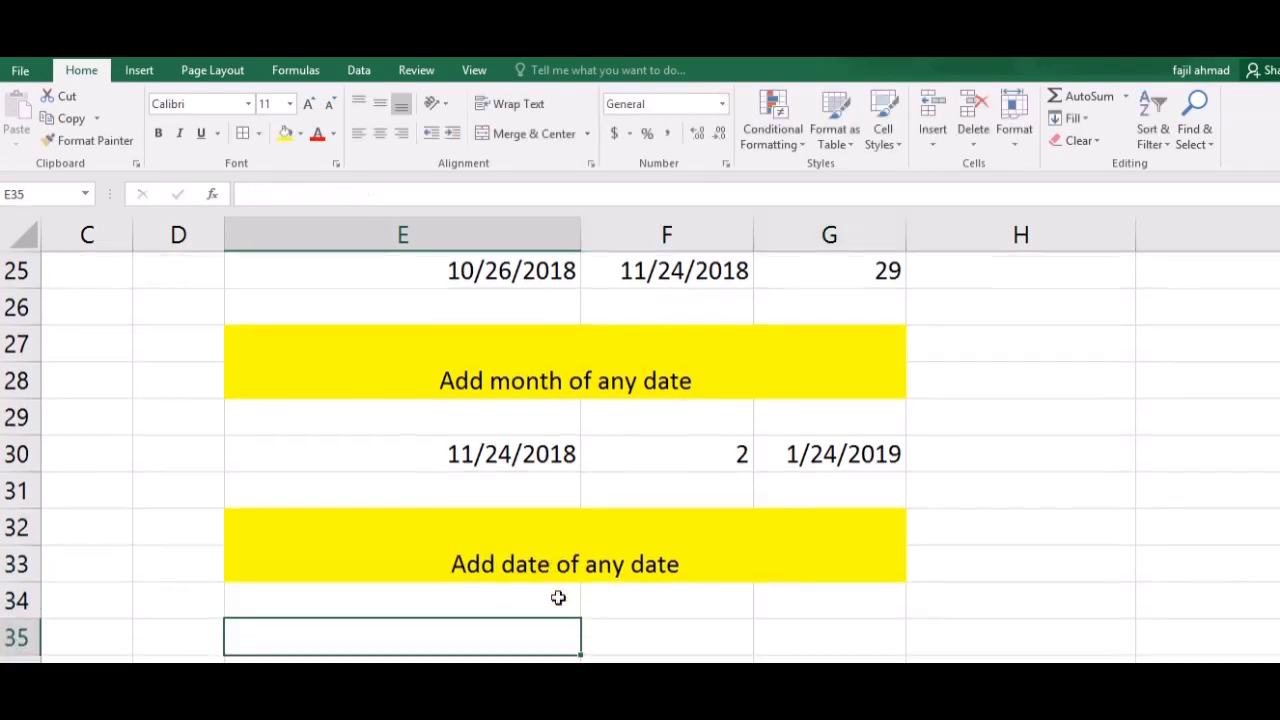
key("Down")
left_click(558, 597)
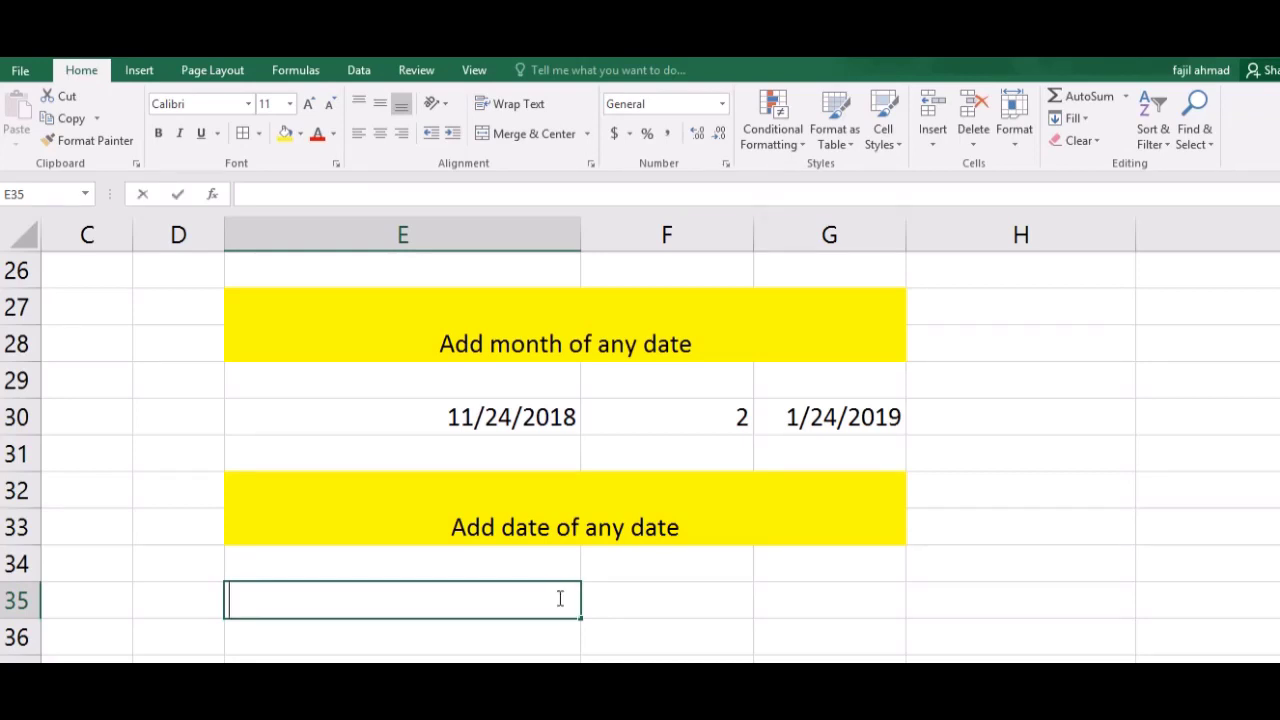
Enter the start date 11/24/2018 in E35 and 90 days in F35
type("11/24/2018")
key("Tab")
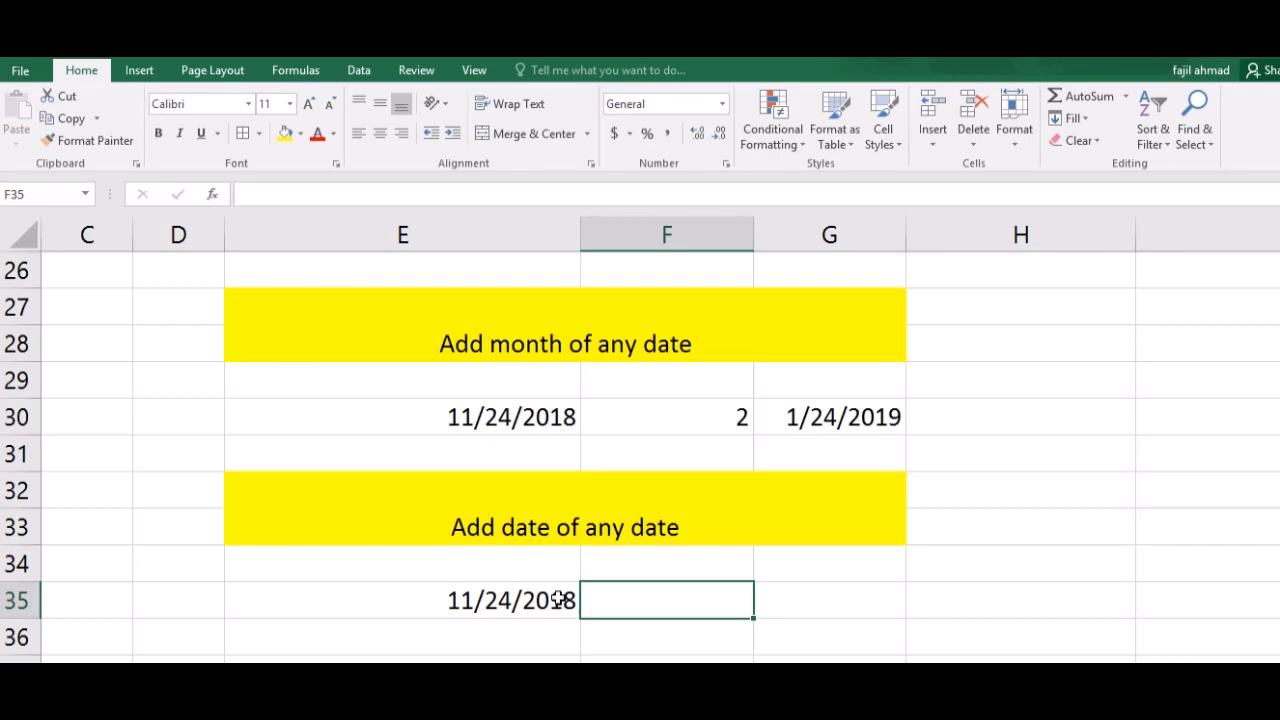
type("90")
key("Tab")
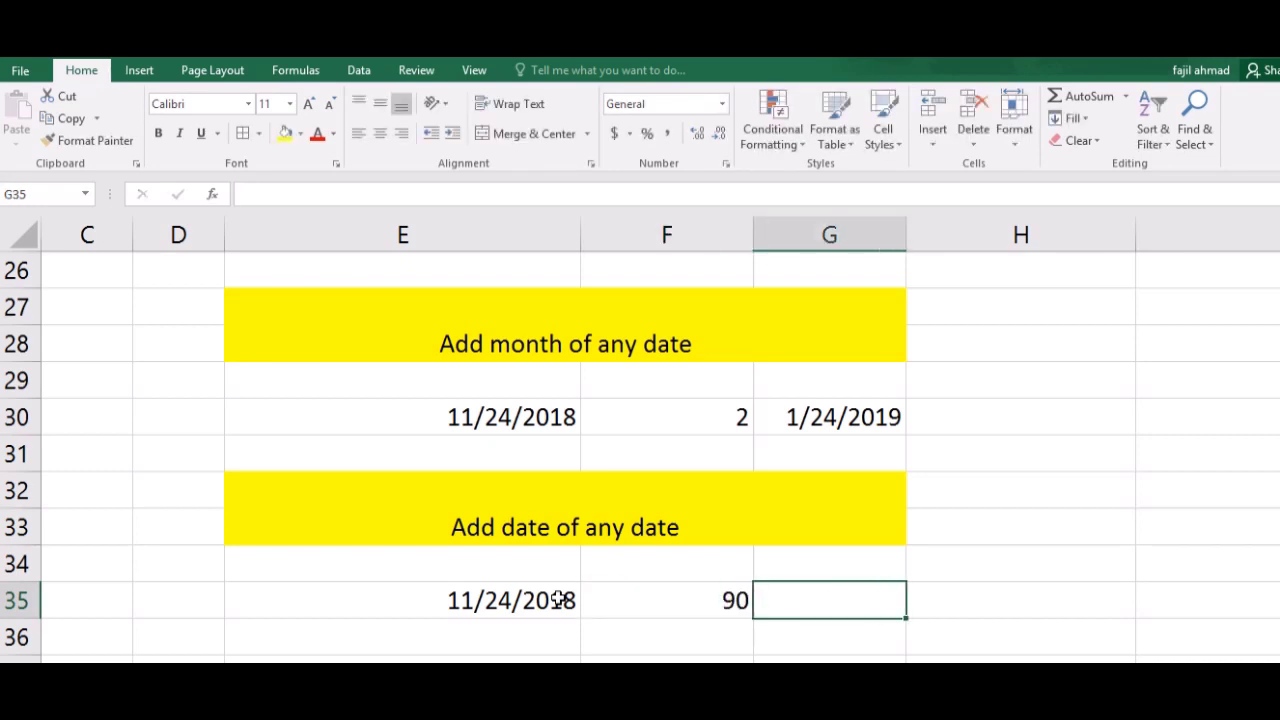
Enter =E35+F35 in G35 so it shows 2/22/2019
type("=")
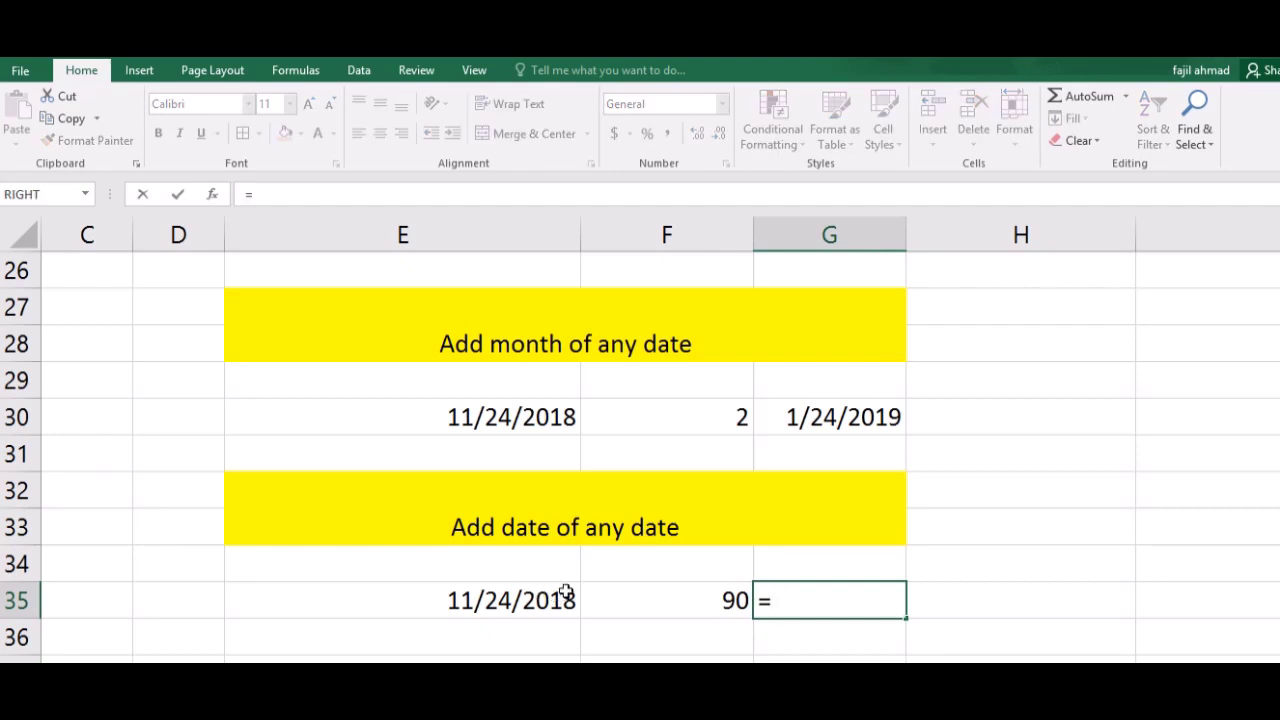
left_click(537, 596)
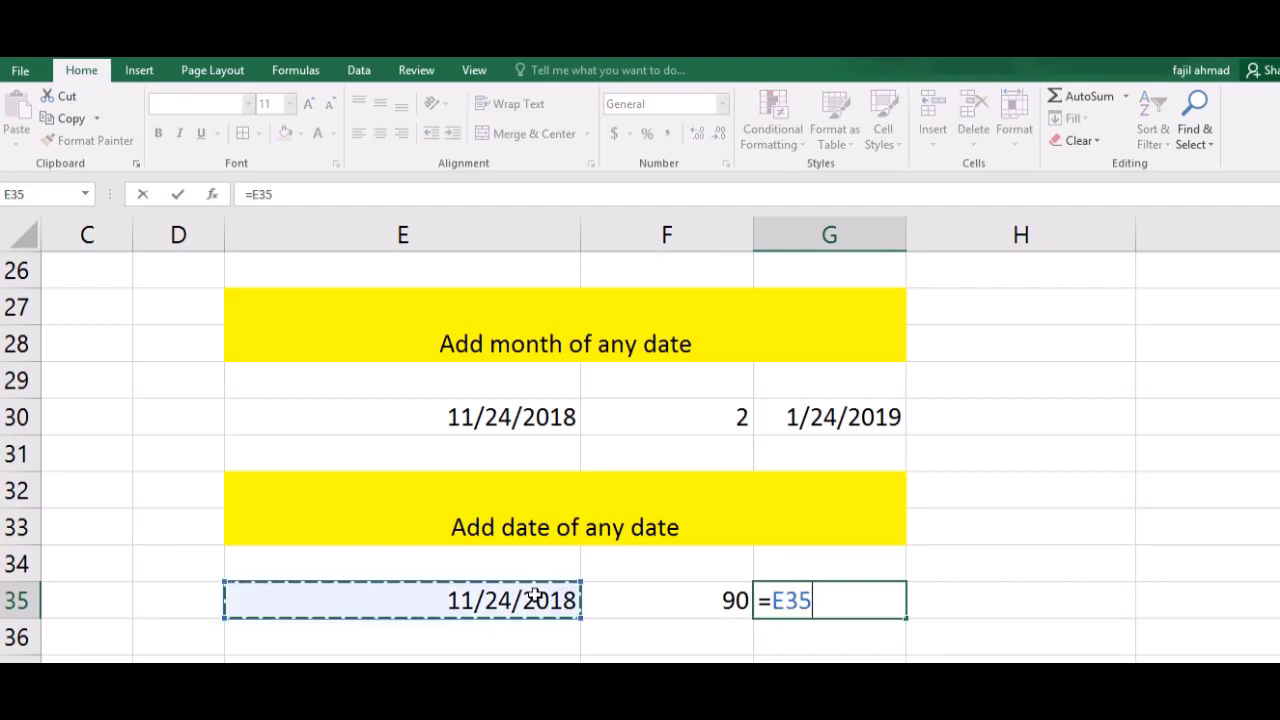
type("+")
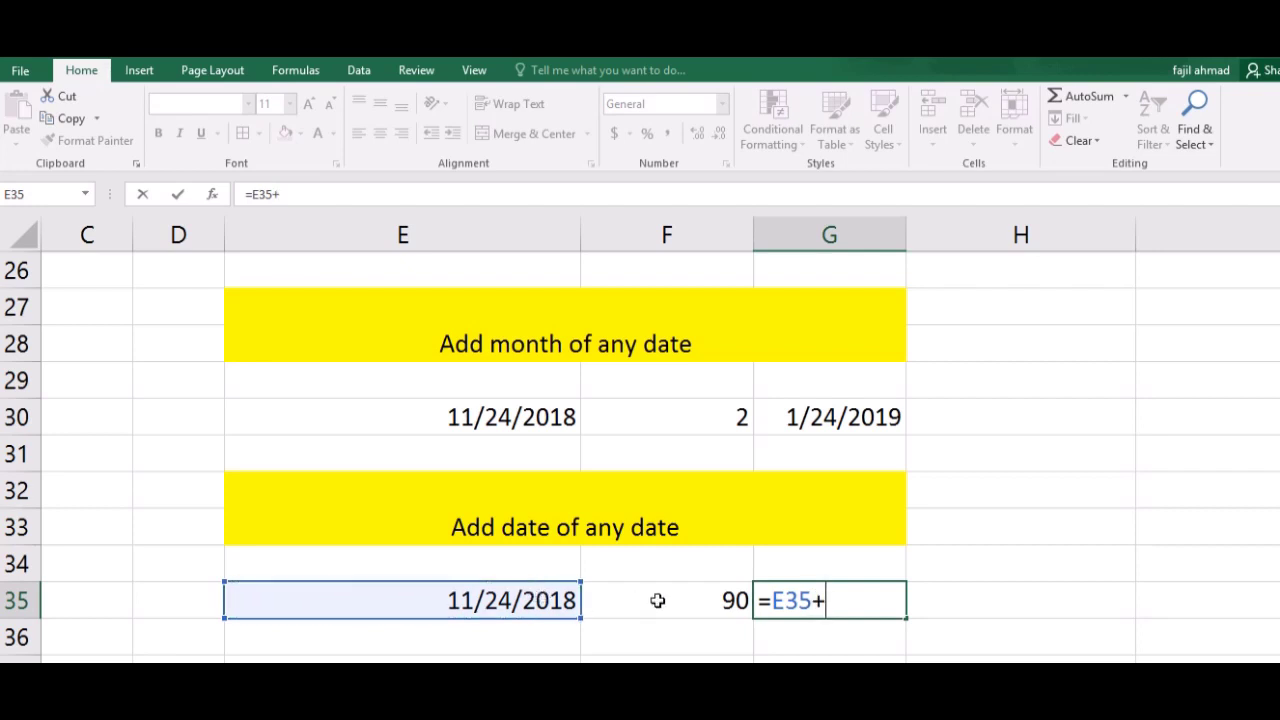
left_click(658, 600)
key("Return")
key("Up")
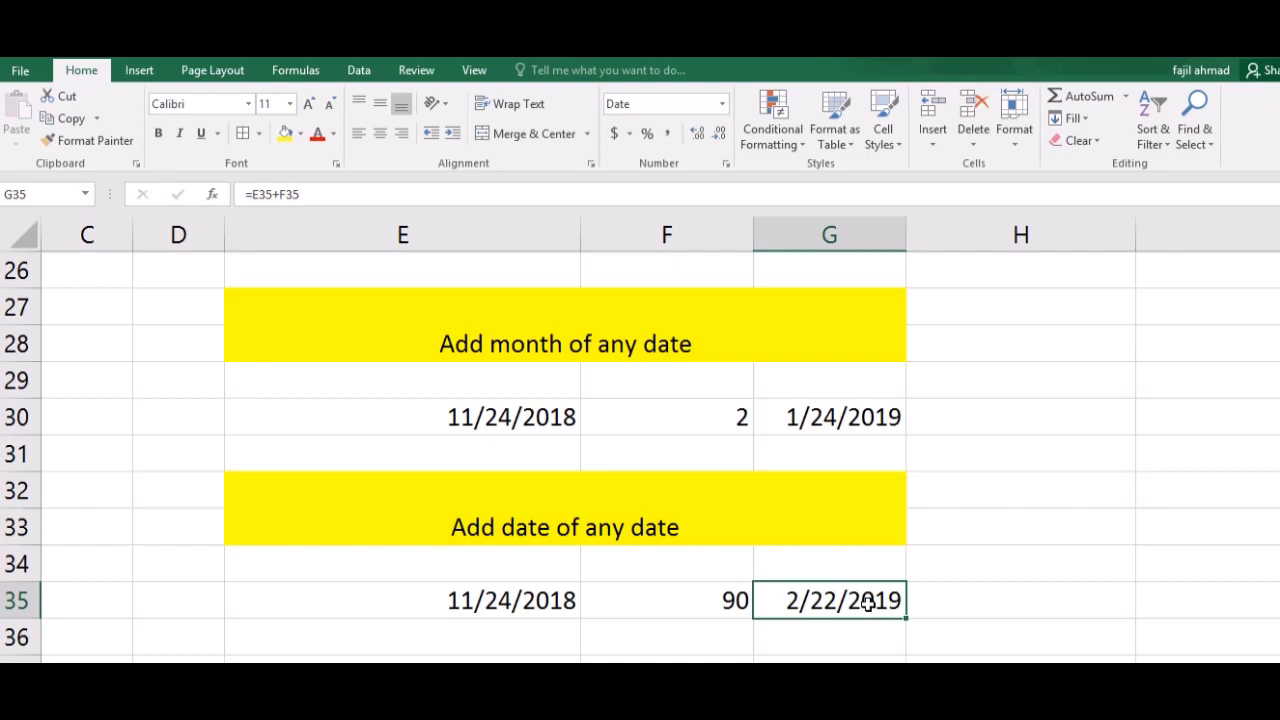
Copy the yellow 'Add date of any date' heading into E38:G39
key("Down")
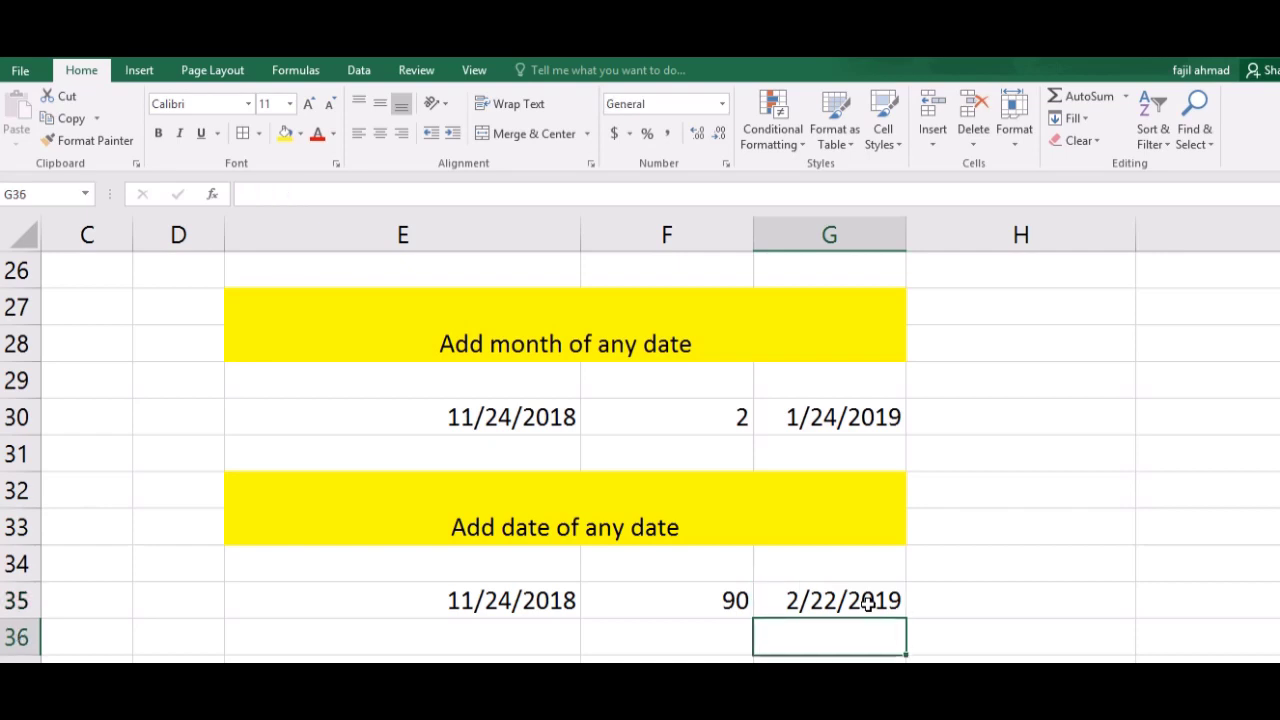
key("Down")
key("Down")
key("Down")
key("Down")
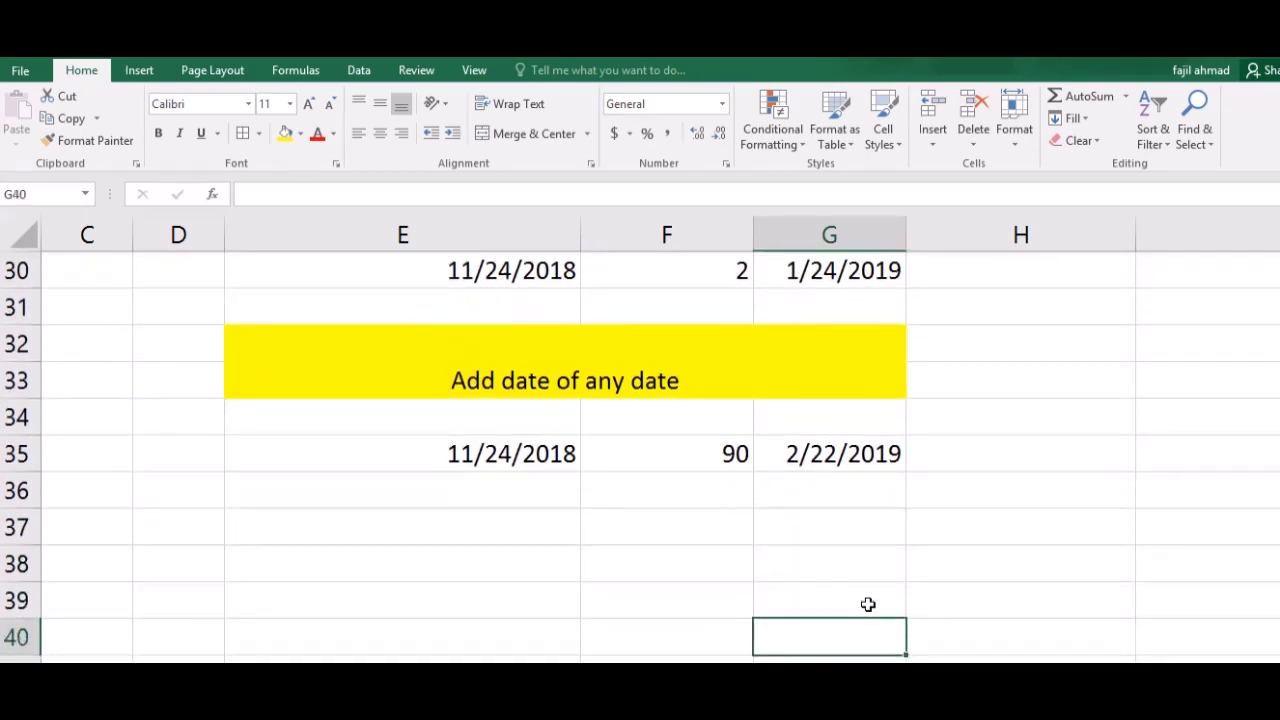
key("Down")
key("Down")
key("Down")
key("Up")
key("Up")
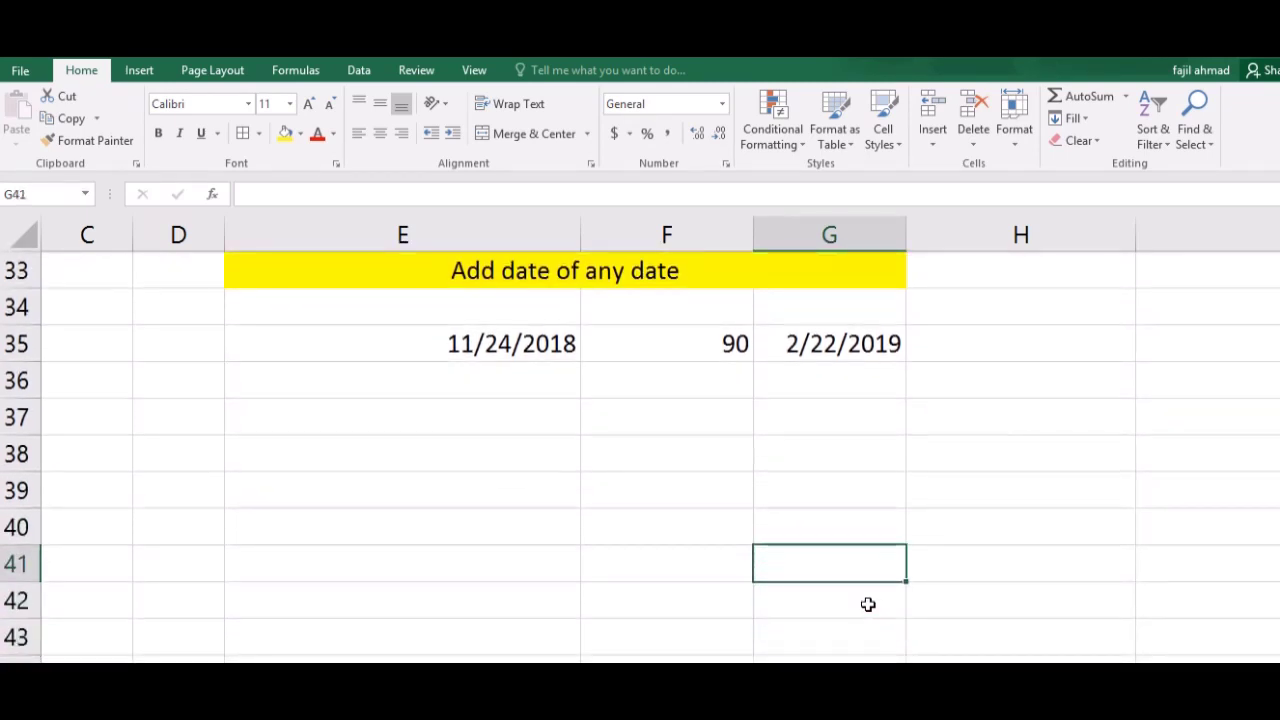
left_click(487, 268)
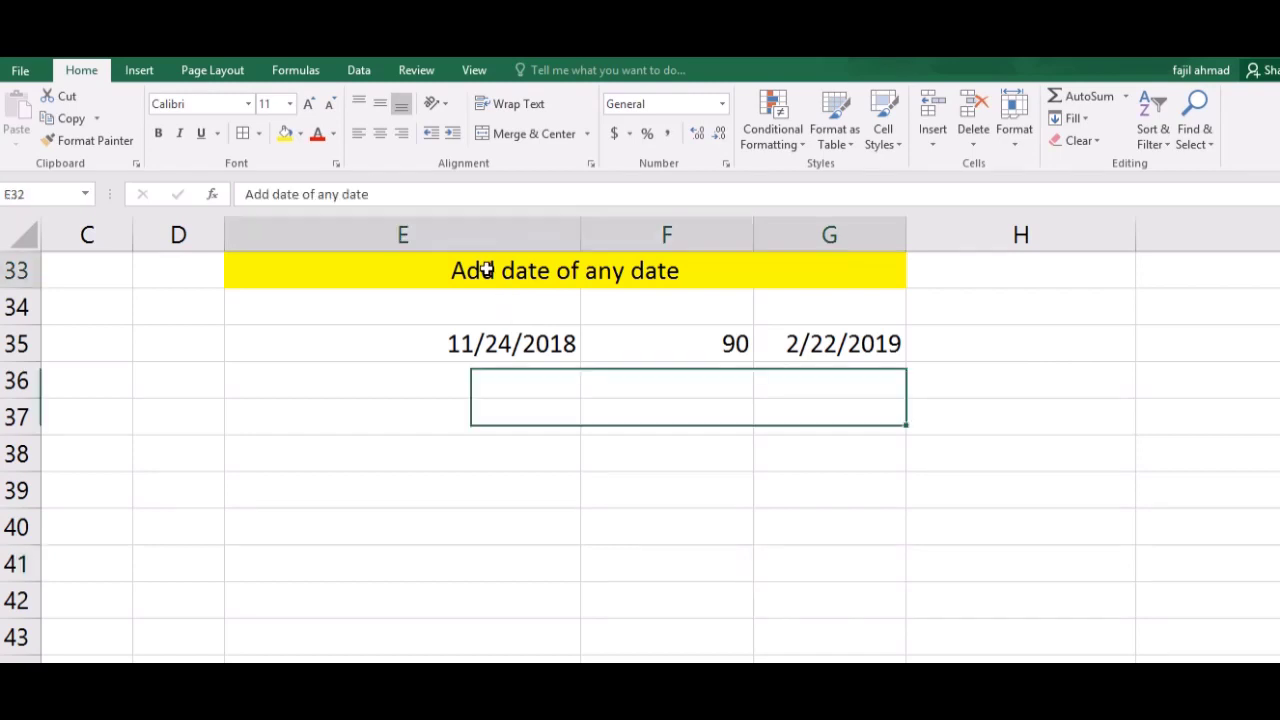
key("ctrl+c")
left_click(352, 451)
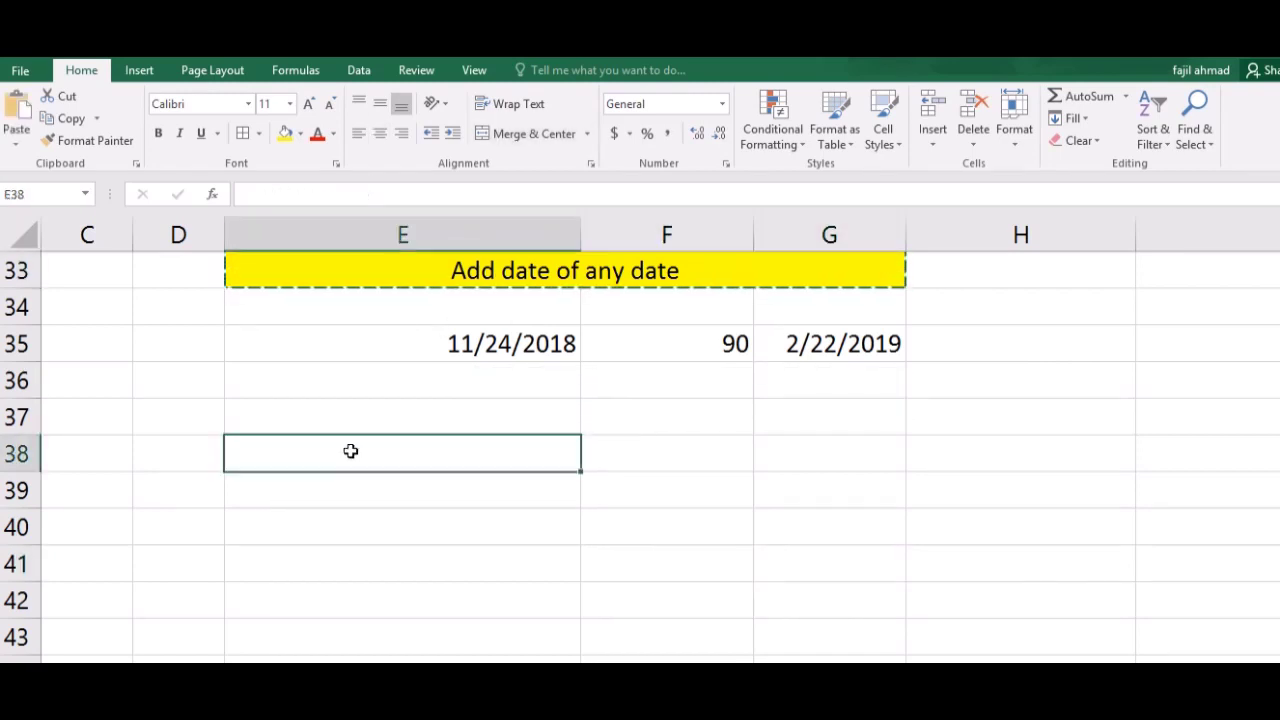
key("ctrl+v")
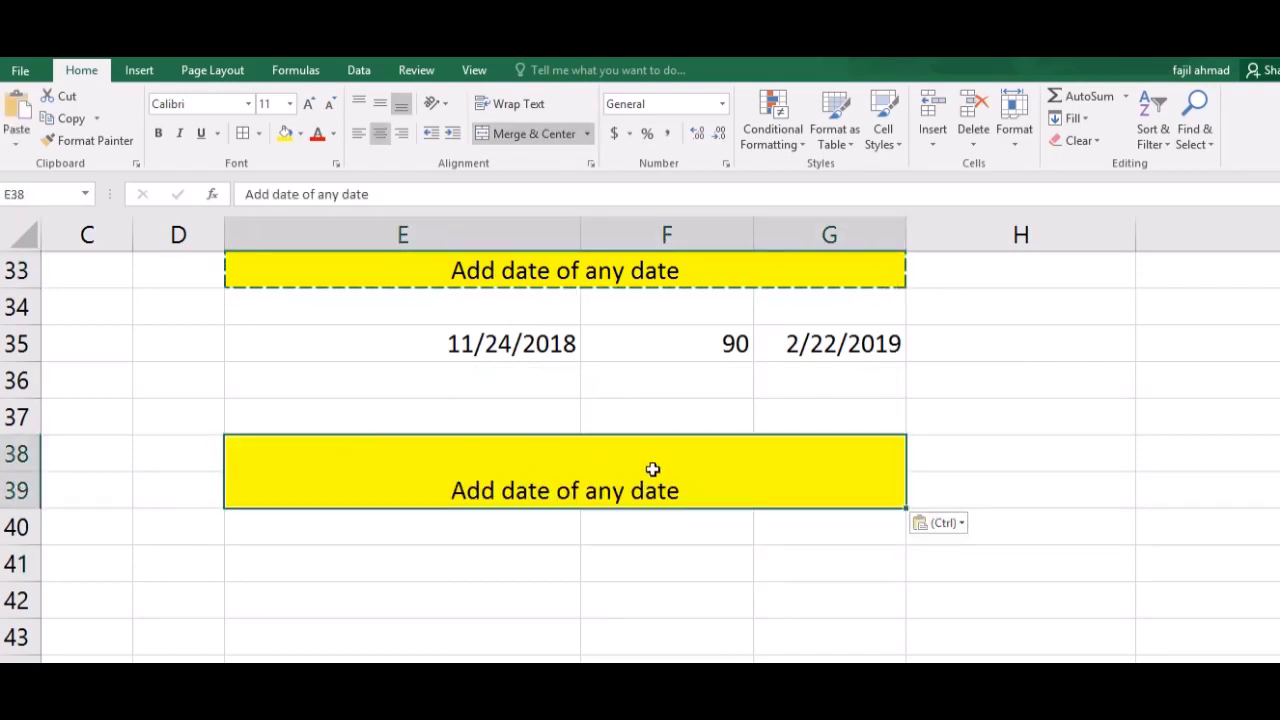
Change the pasted heading's text to 'Find Age'
double_click(682, 488)
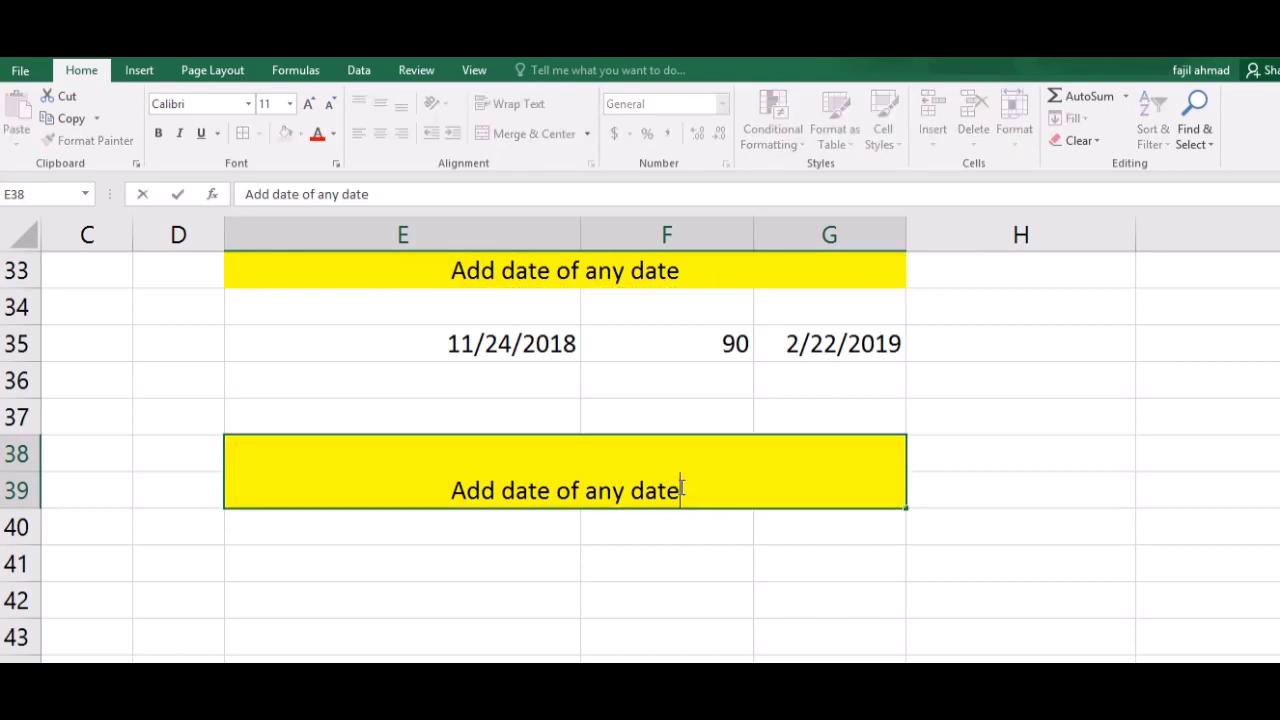
key("BackSpace")
key("BackSpace")
key("BackSpace")
key("BackSpace")
key("BackSpace")
key("BackSpace")
key("BackSpace")
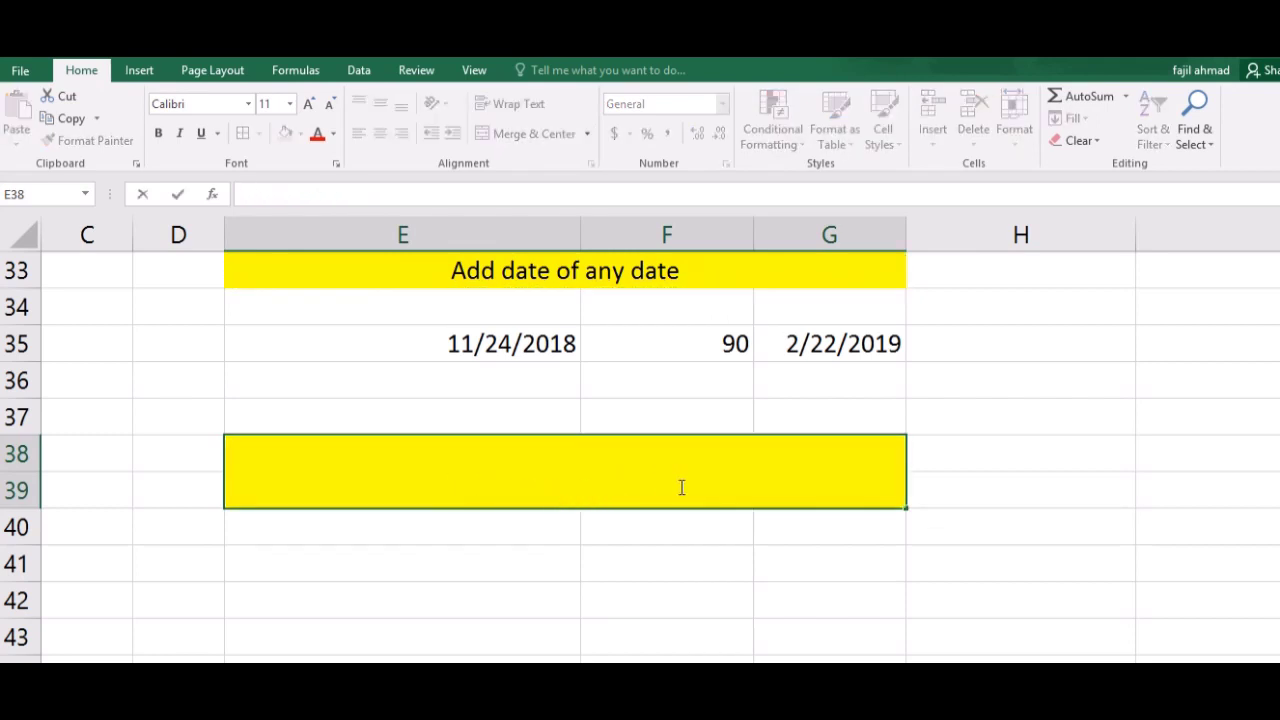
type("Find Ag")
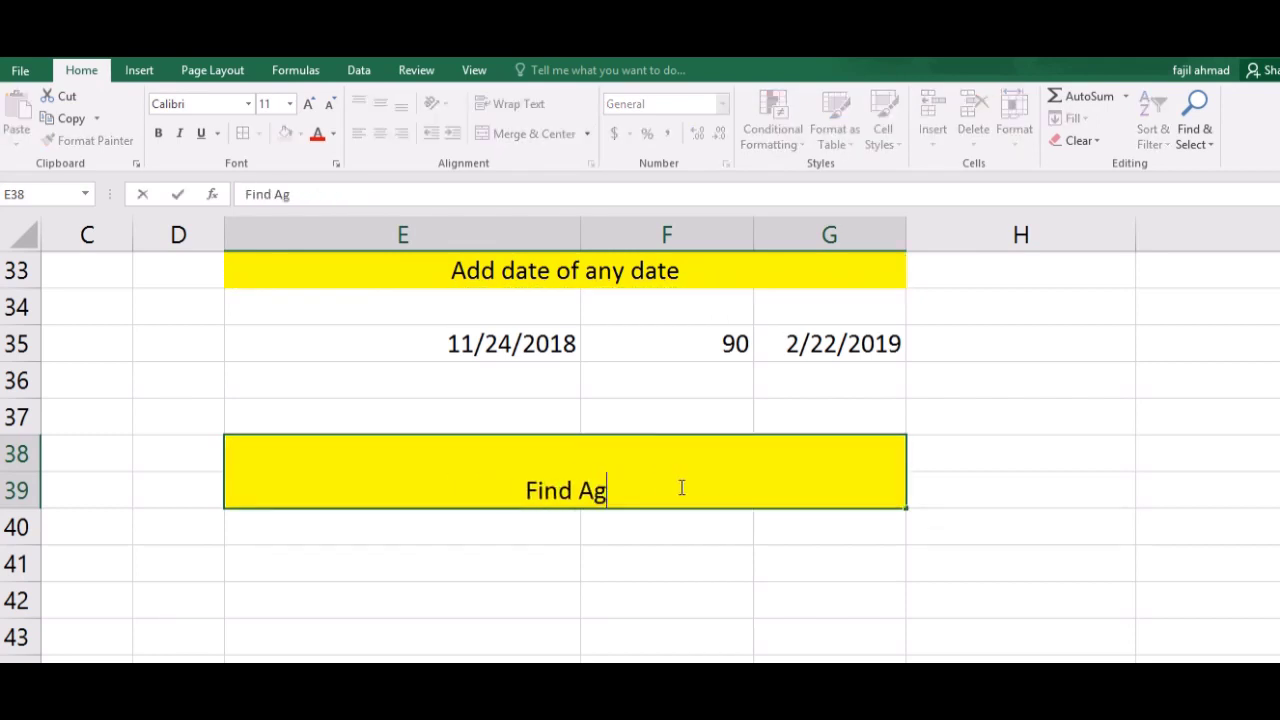
type("e")
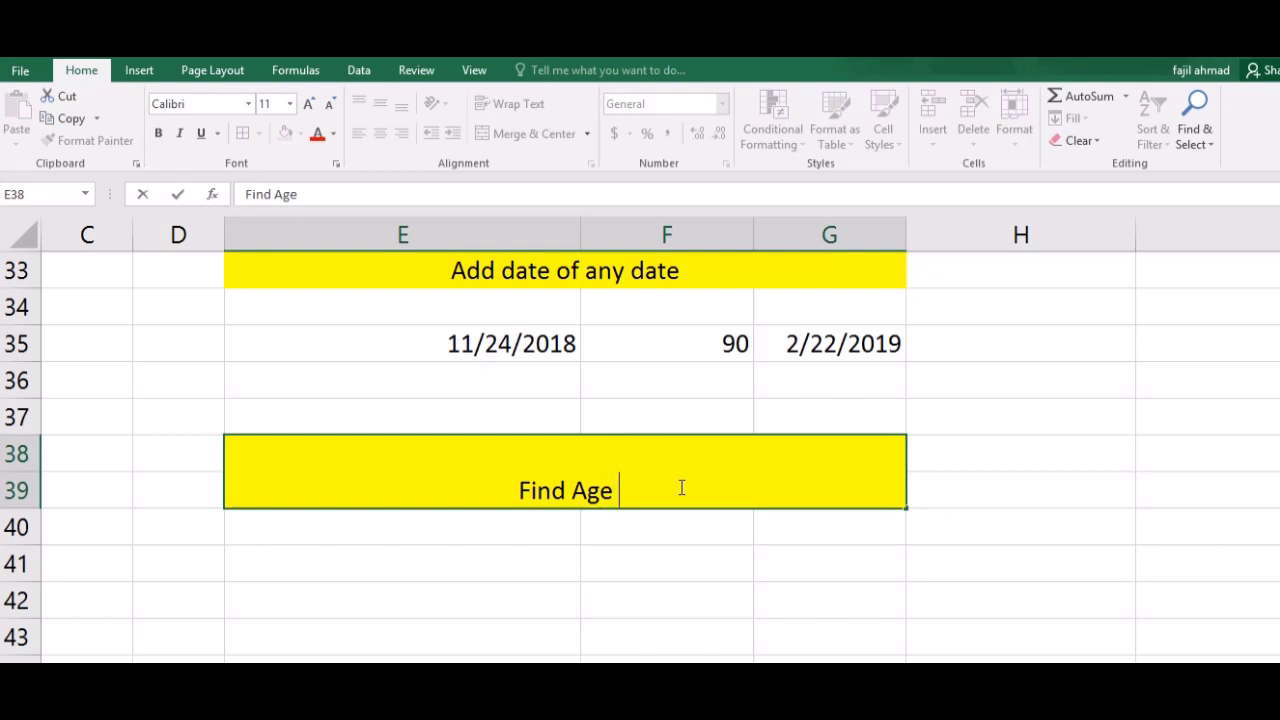
key("Return")
key("Return")
Enter =DATE(1994,07,20) in E41 so it shows the birth date 7/20/1994
type("=")
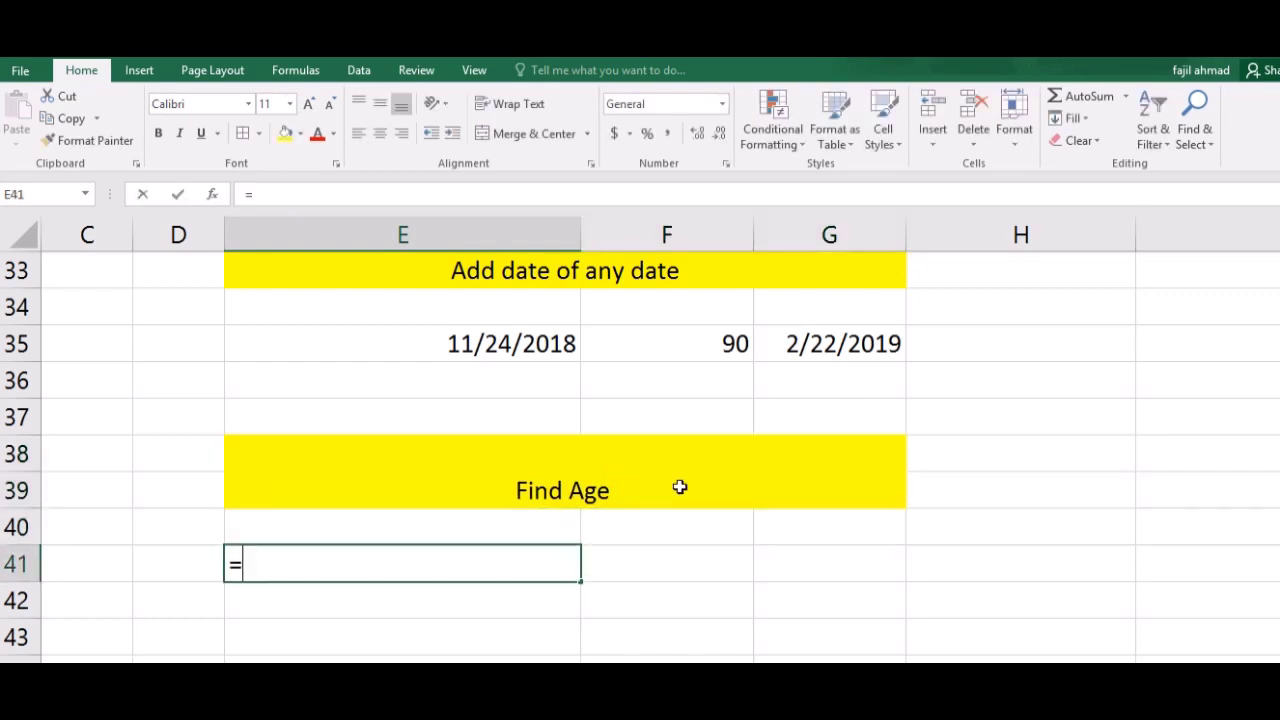
type("date(")
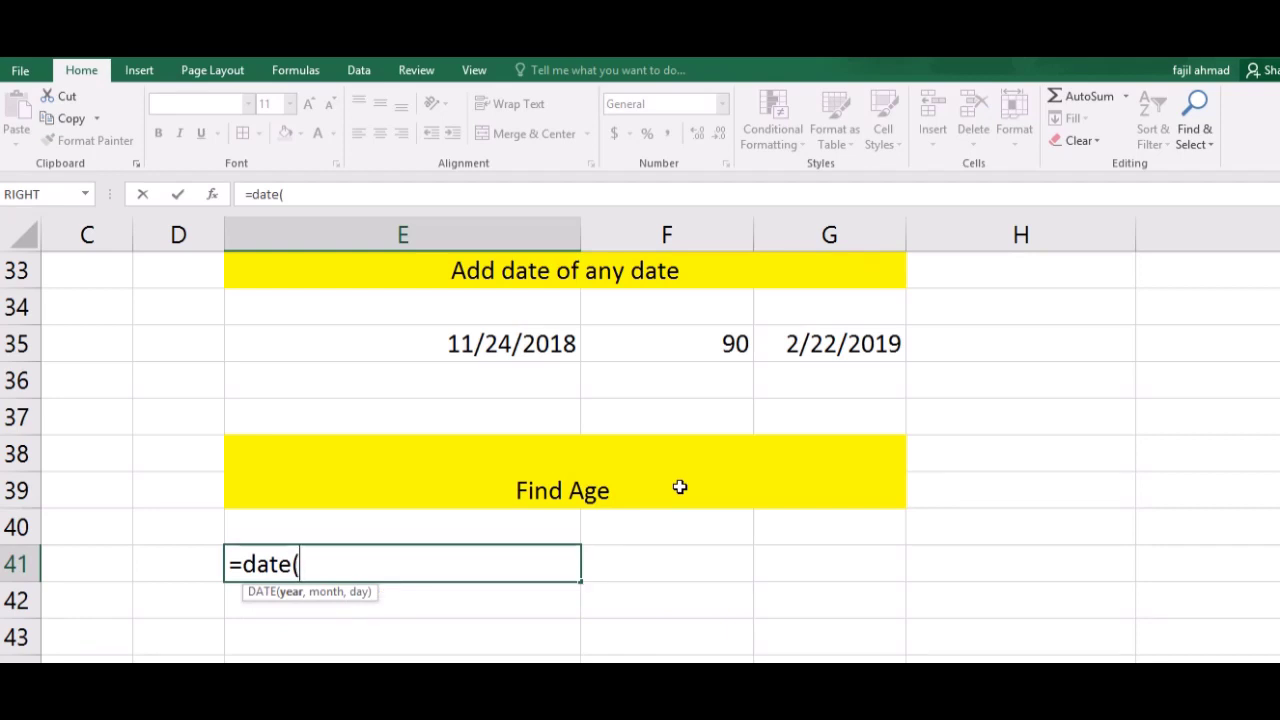
type("1199")
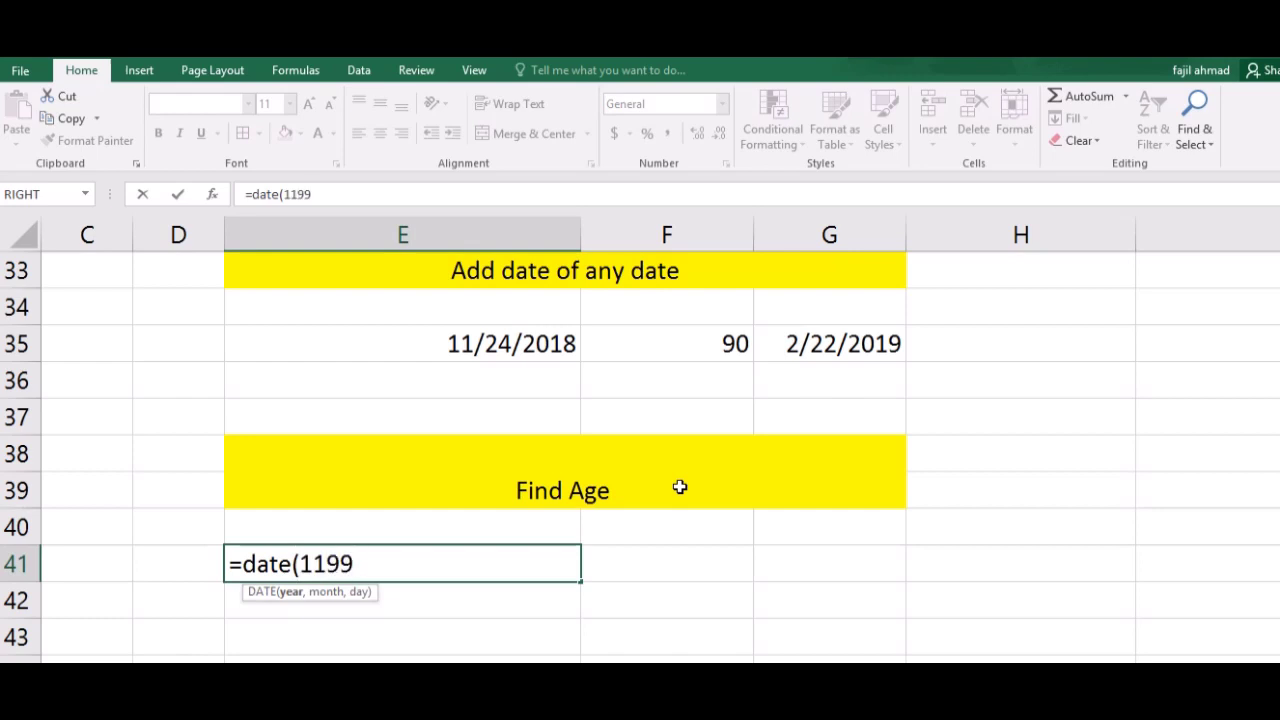
key("BackSpace")
key("BackSpace")
key("BackSpace")
type("9")
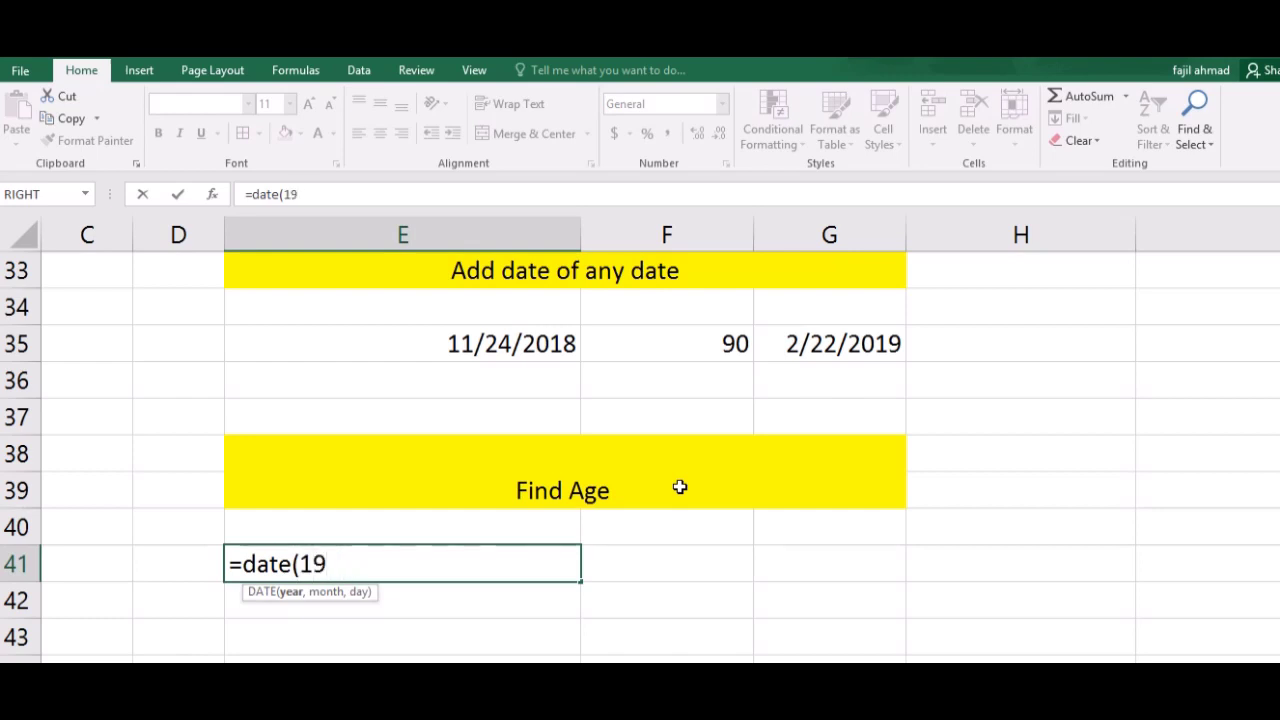
type("94,")
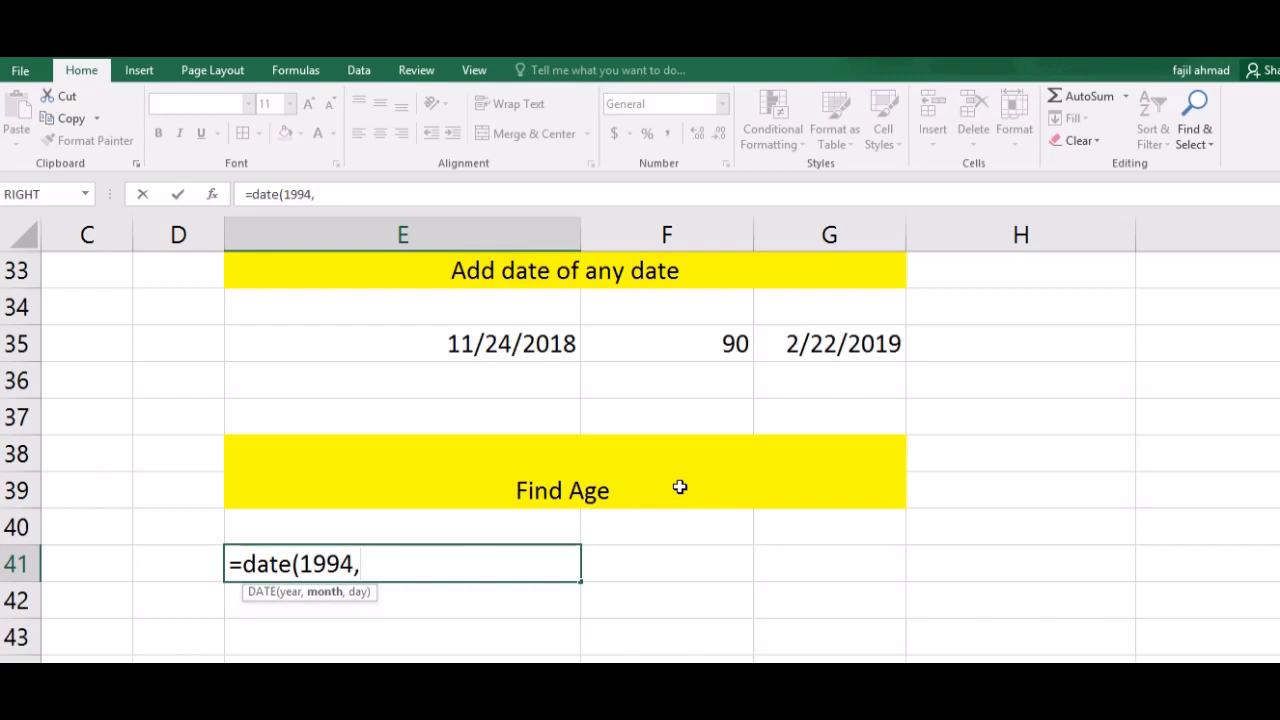
type("07")
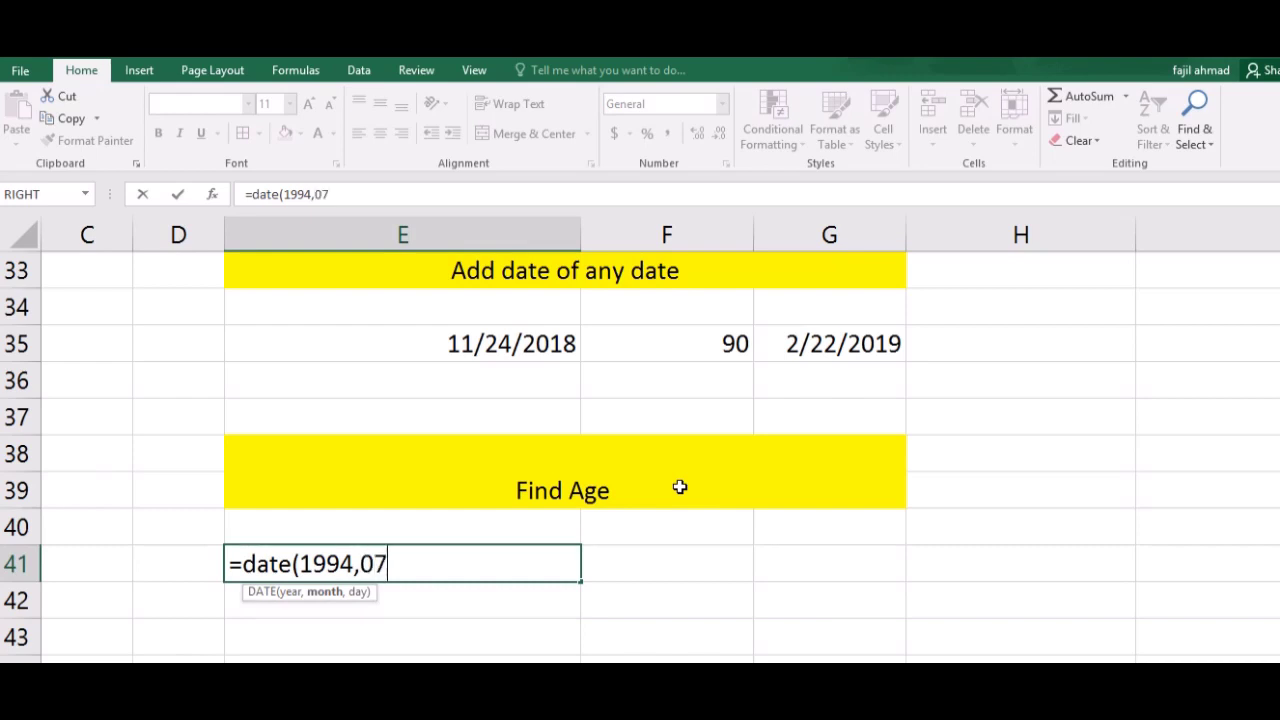
type(",")
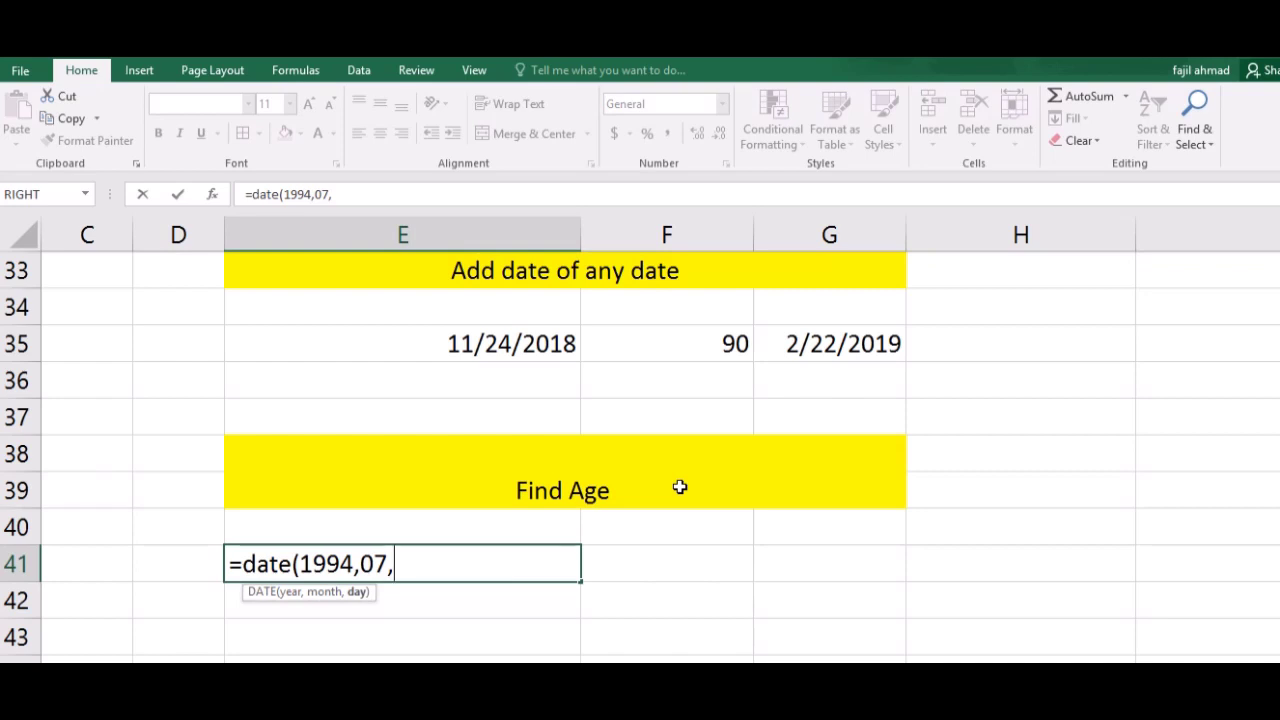
type("20)")
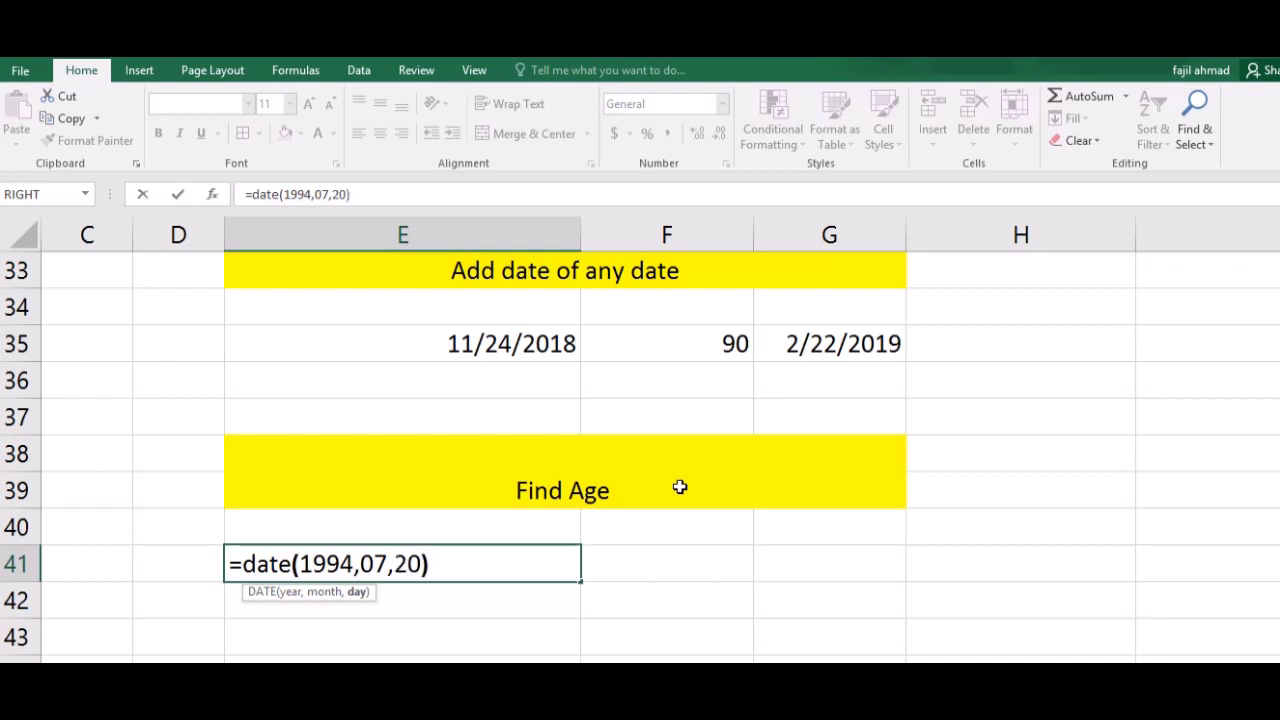
key("Return")
key("Right")
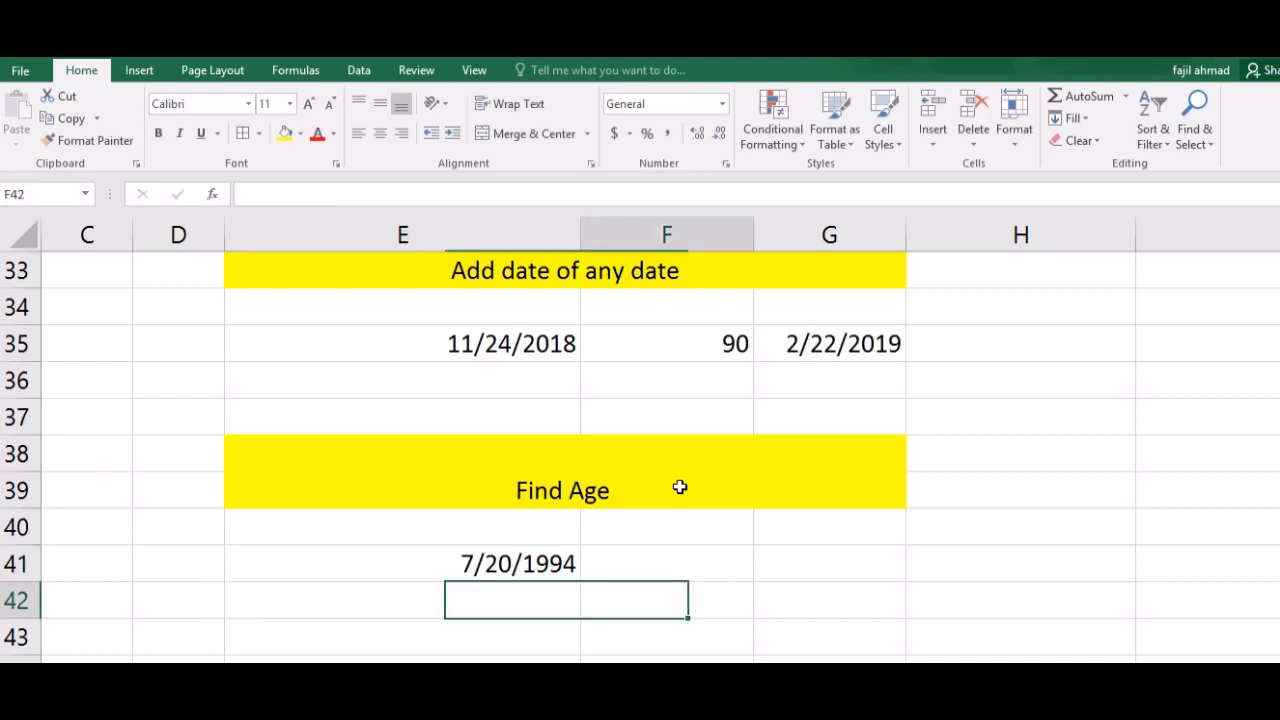
key("Up")
Enter the age formula =INT((TODAY()-E41)/365) in F41, with TODAY initially misspelled
type("=")
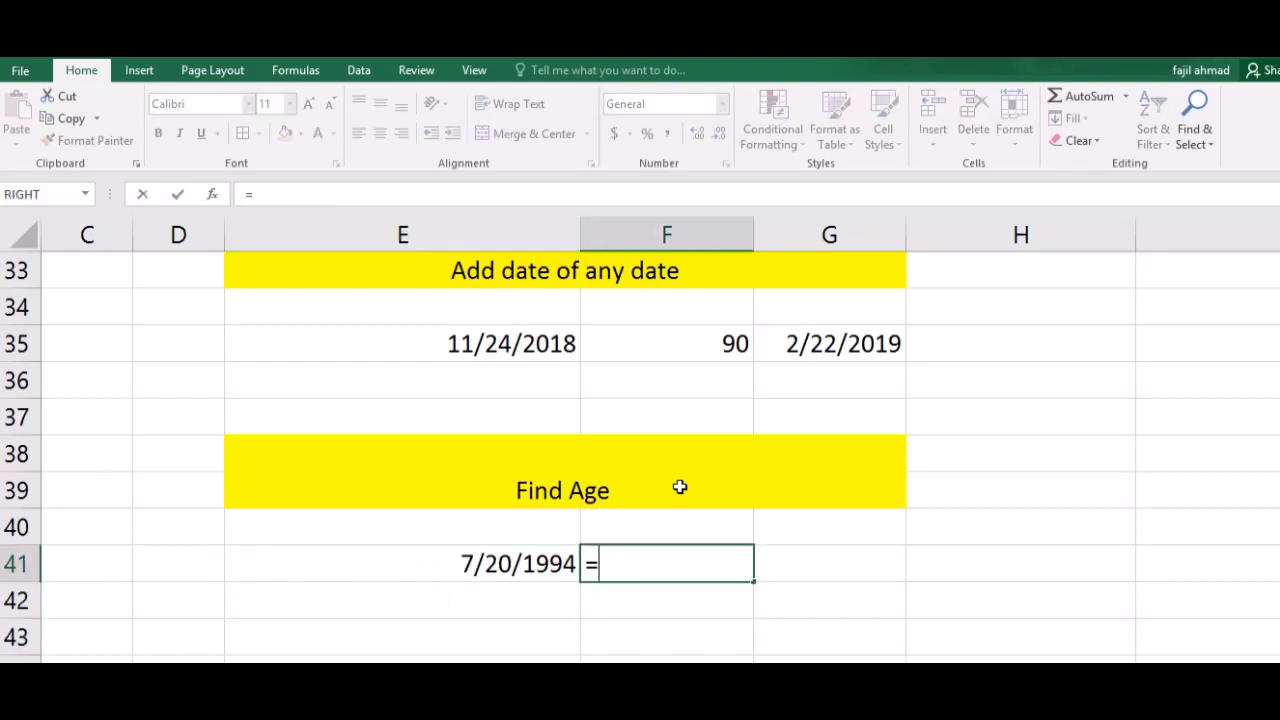
type("int")
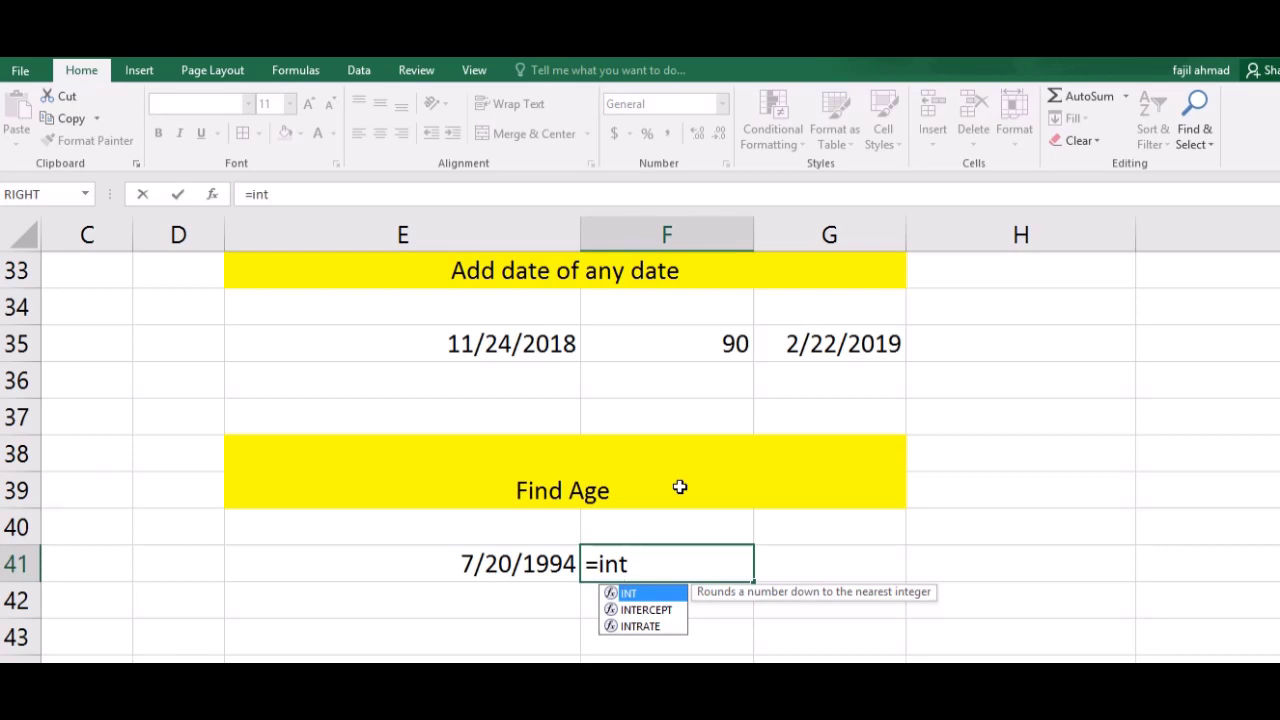
type("(")
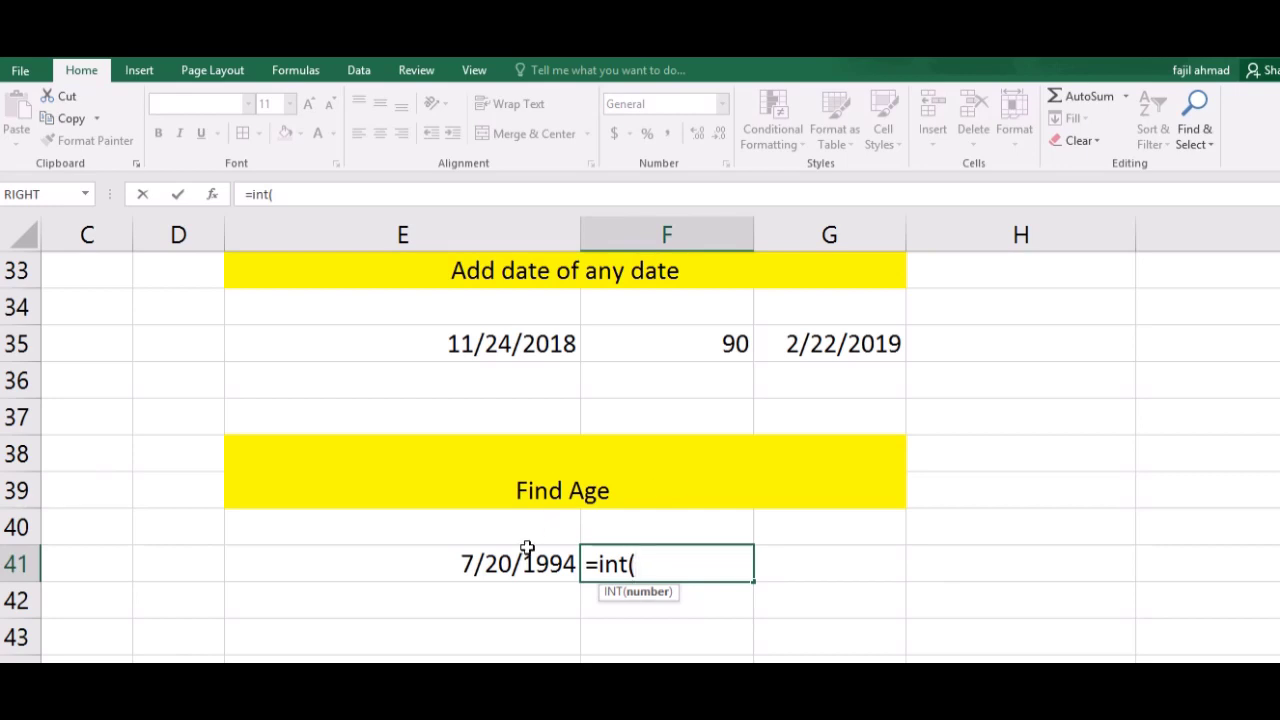
type("(")
type("t")
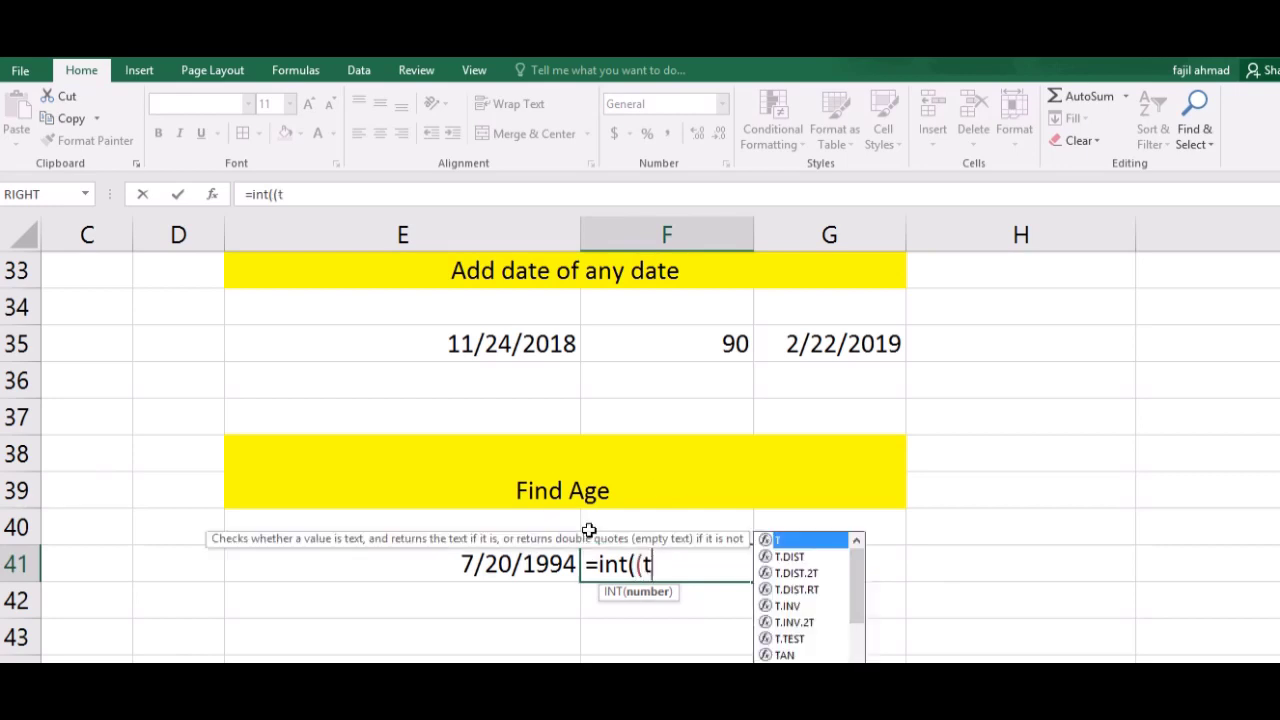
type("oda()")
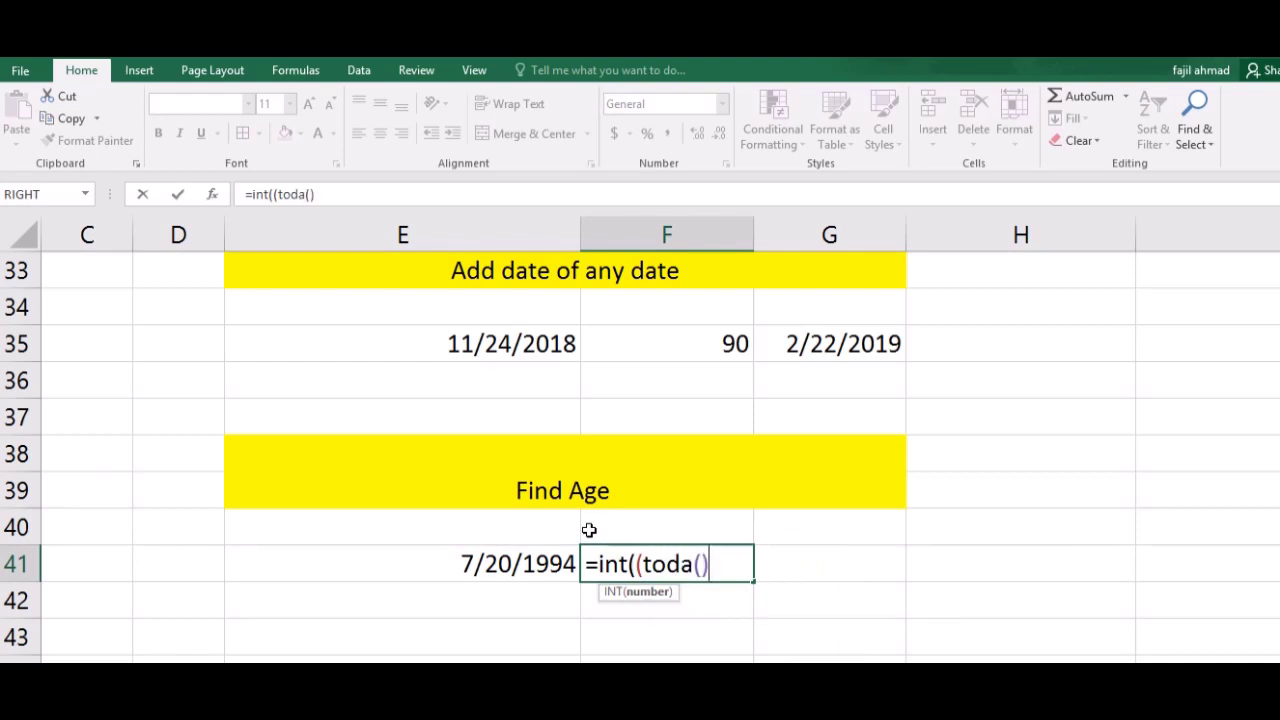
type("-")
left_click(539, 557)
type(")")
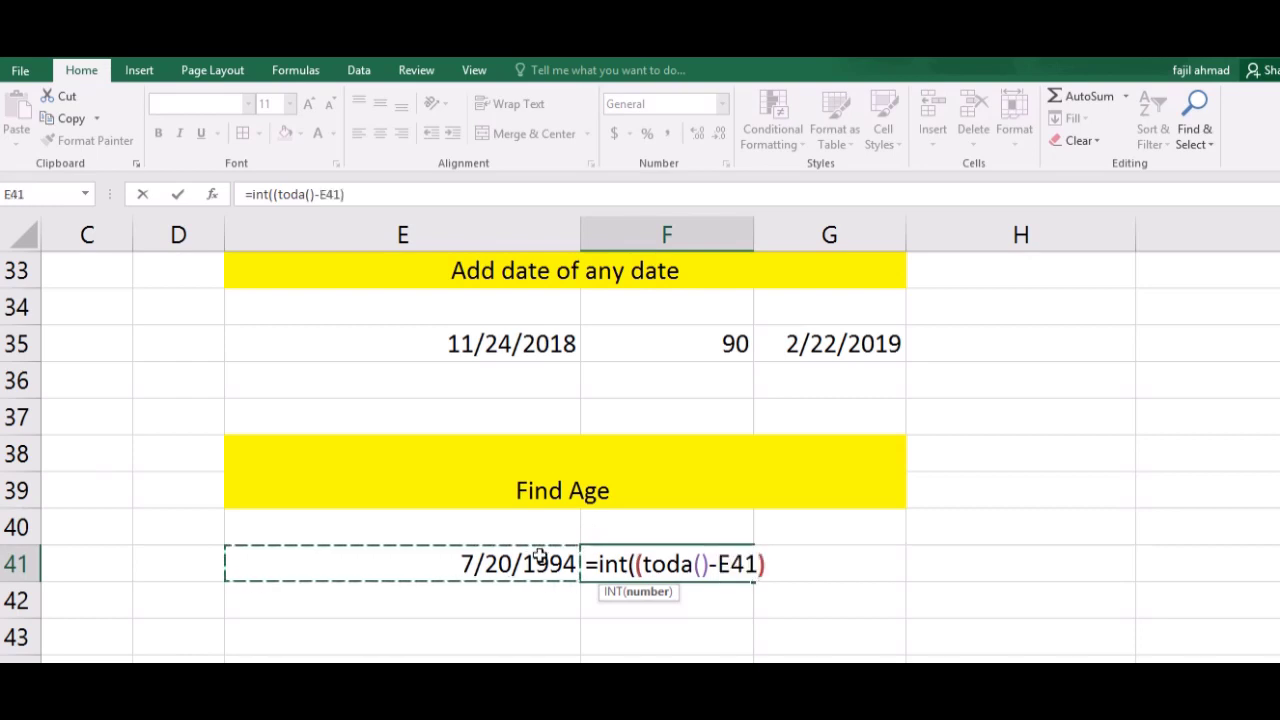
type("/36")
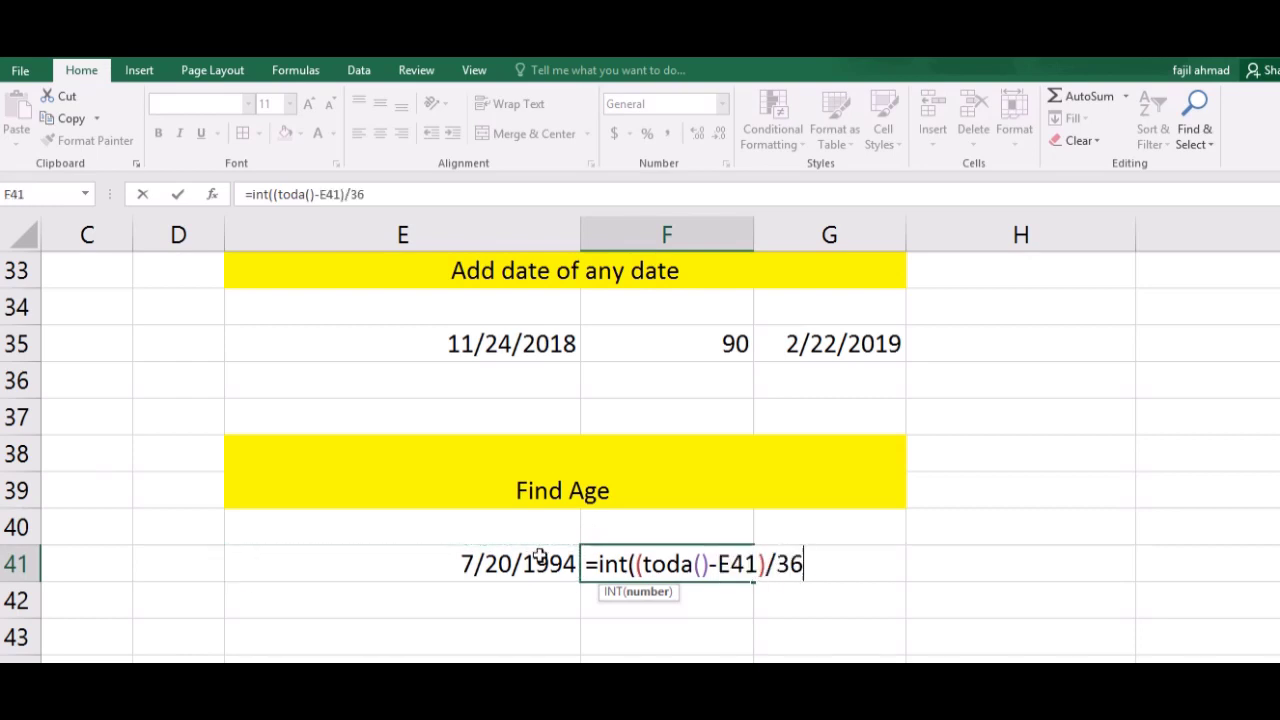
type("5)")
key("Return")
key("Up")
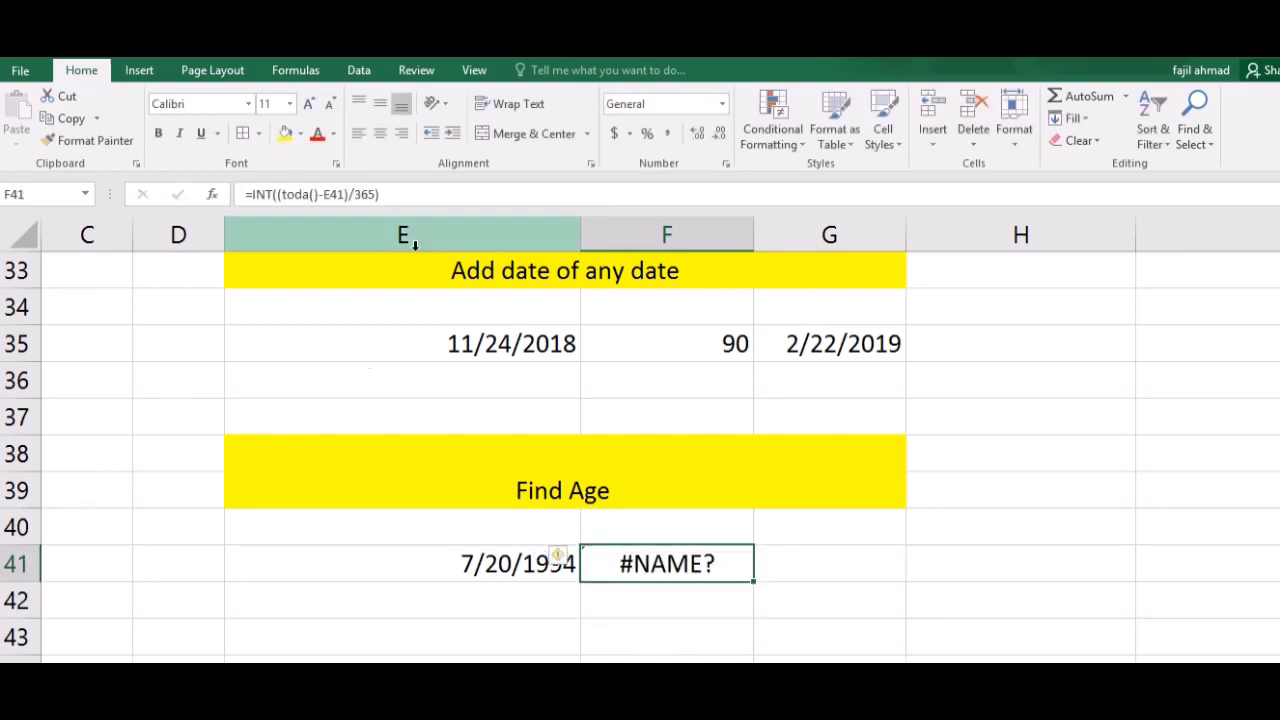
Correct the misspelled TODAY function so F41 shows an age of 24
left_click(313, 195)
type("y")
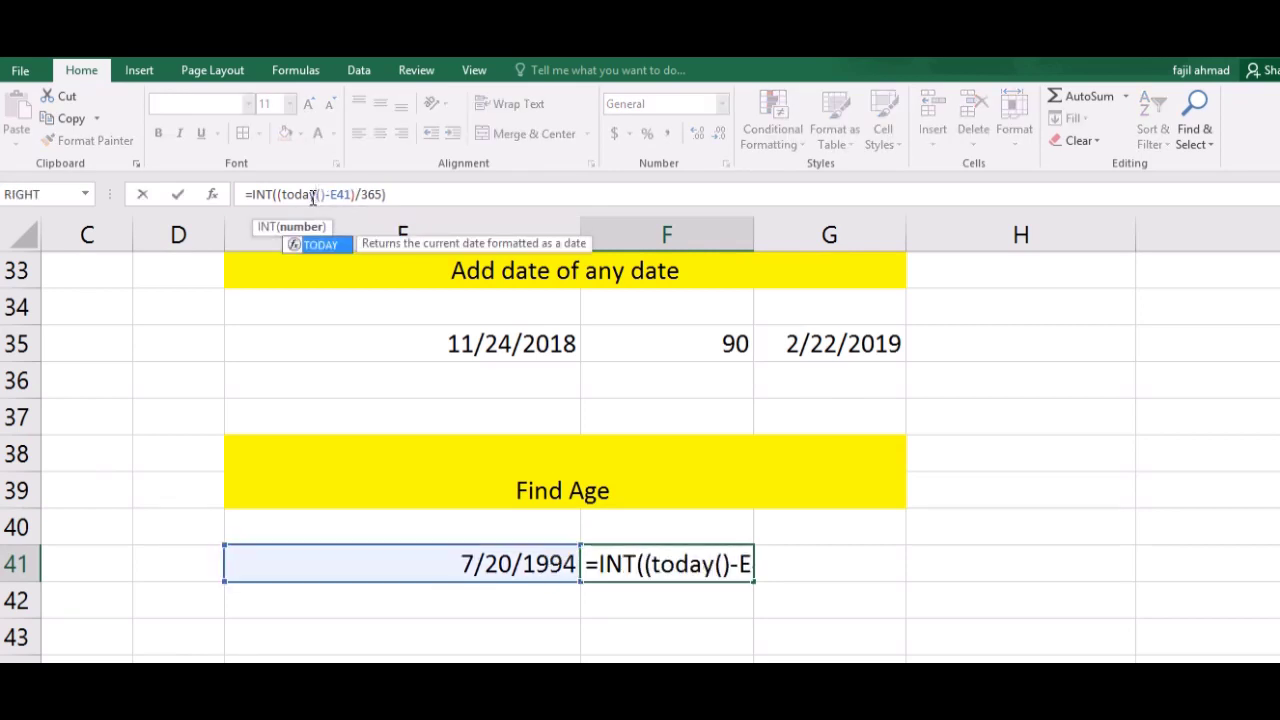
key("Return")
key("Up")
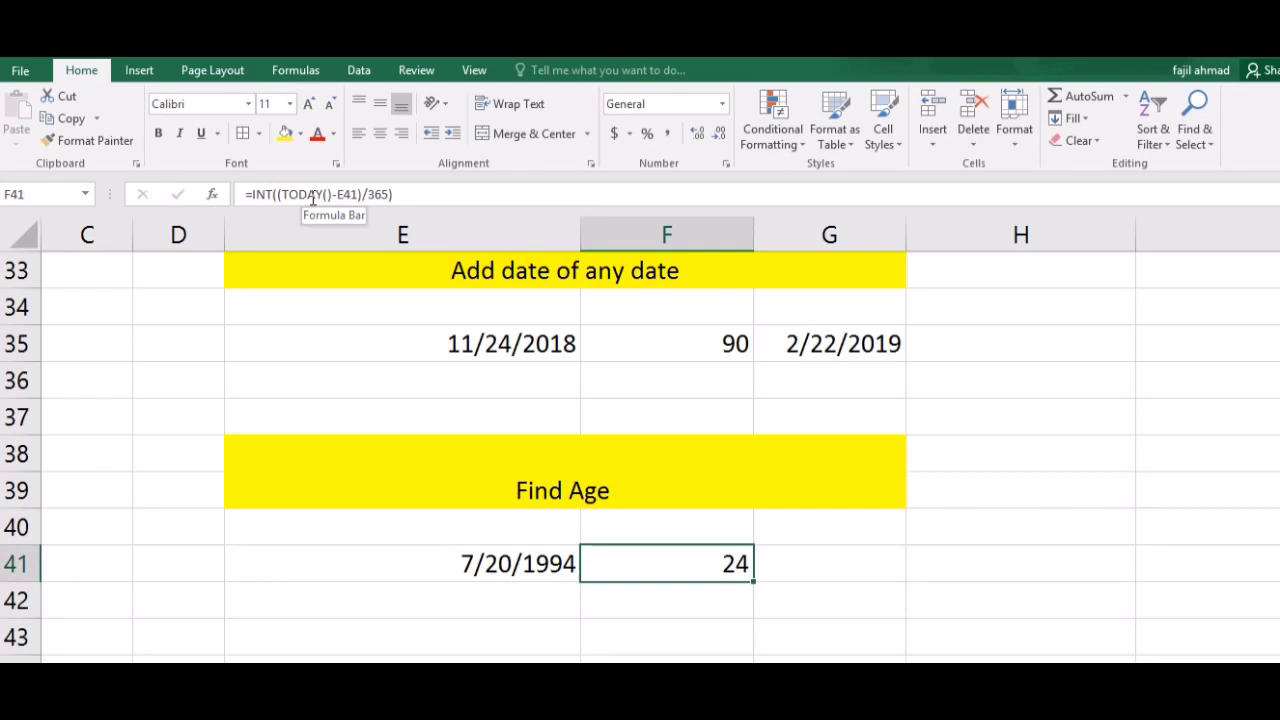
key("Down")
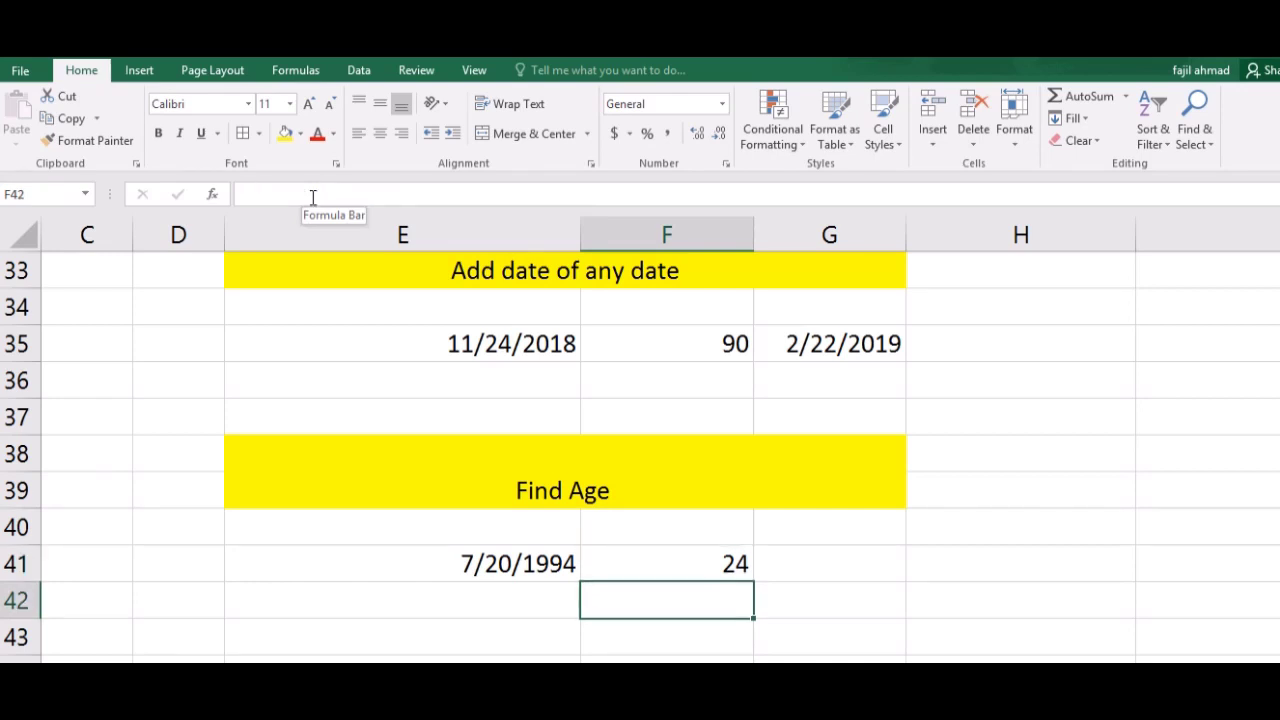
Move from the age cell F41 down to a free cell below the Find Age section
key("Up")
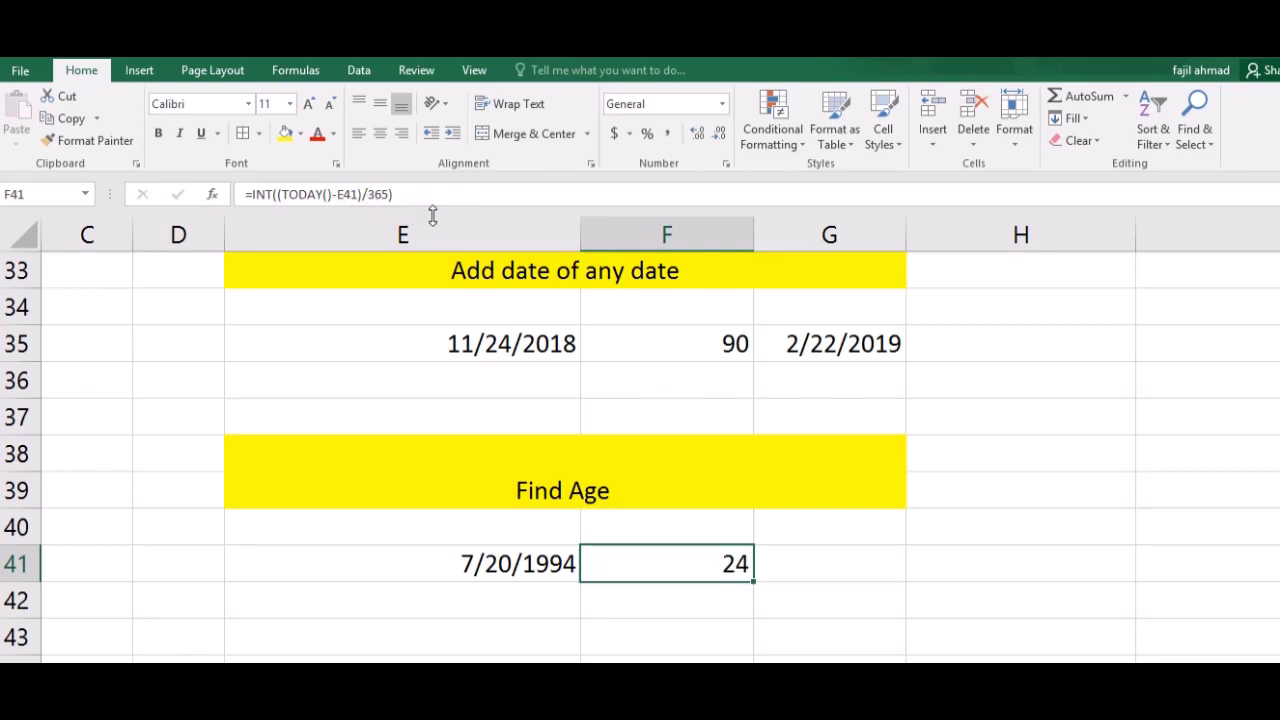
key("Down")
key("Down")
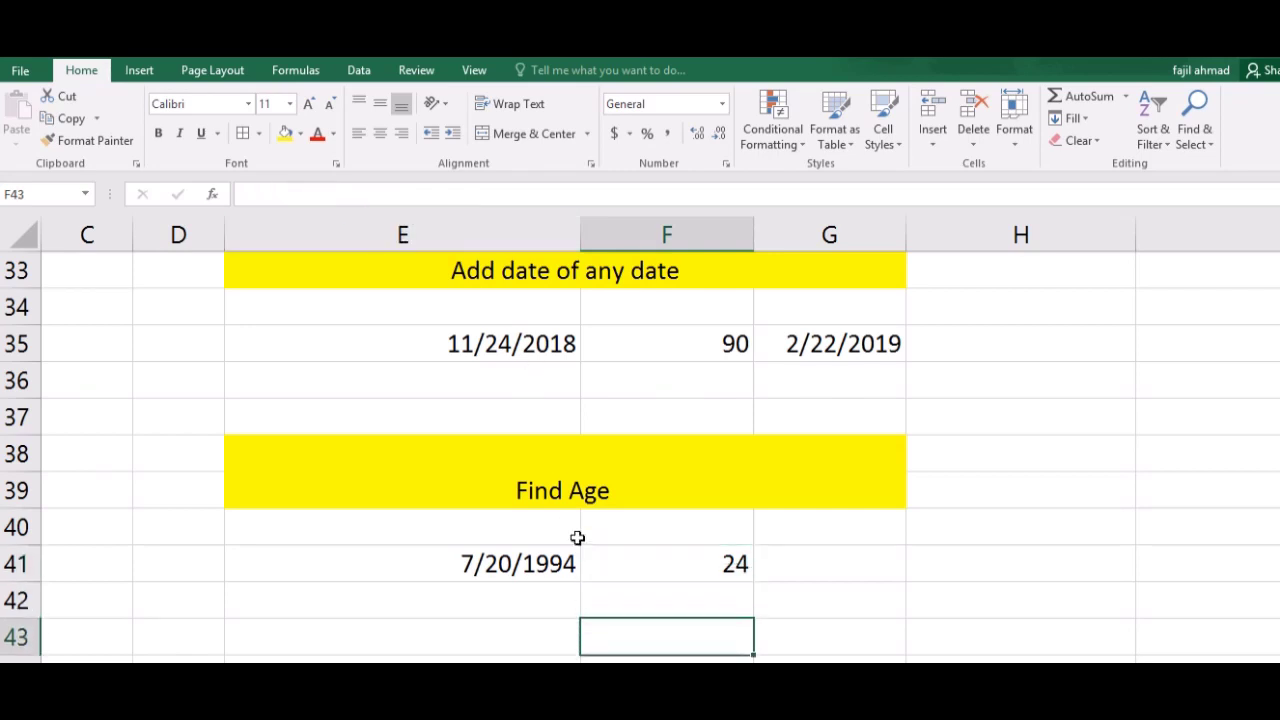
key("Down")
key("Down")
key("Up")
key("Up")
key("Down")
key("Left")
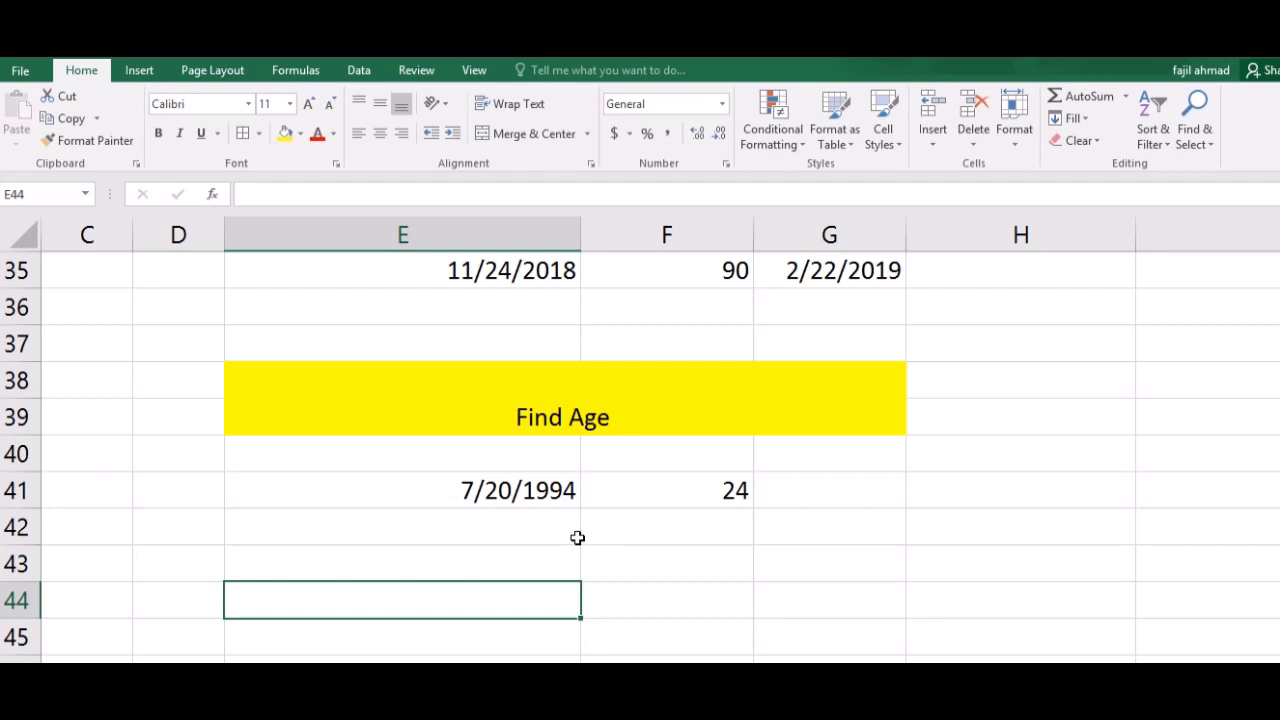
key("Return")
key("Return")
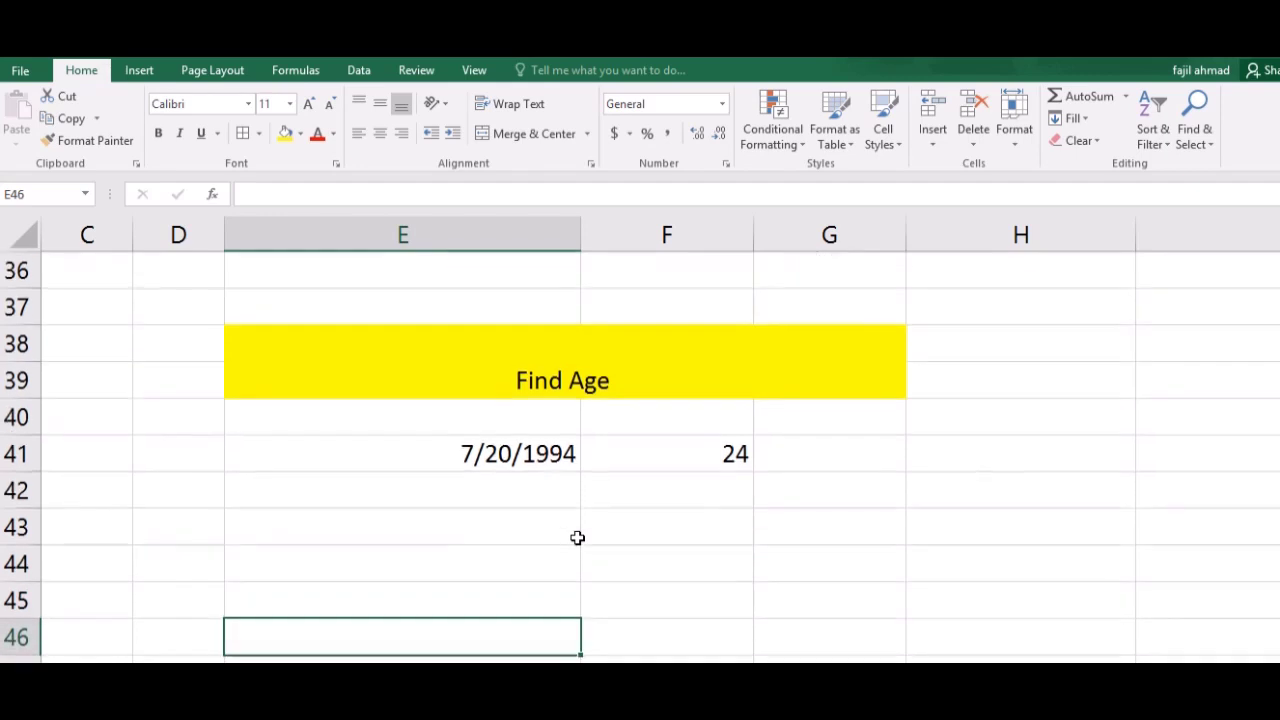
Copy the yellow Find Age heading into E43
left_click(540, 374)
key("ctrl+c")
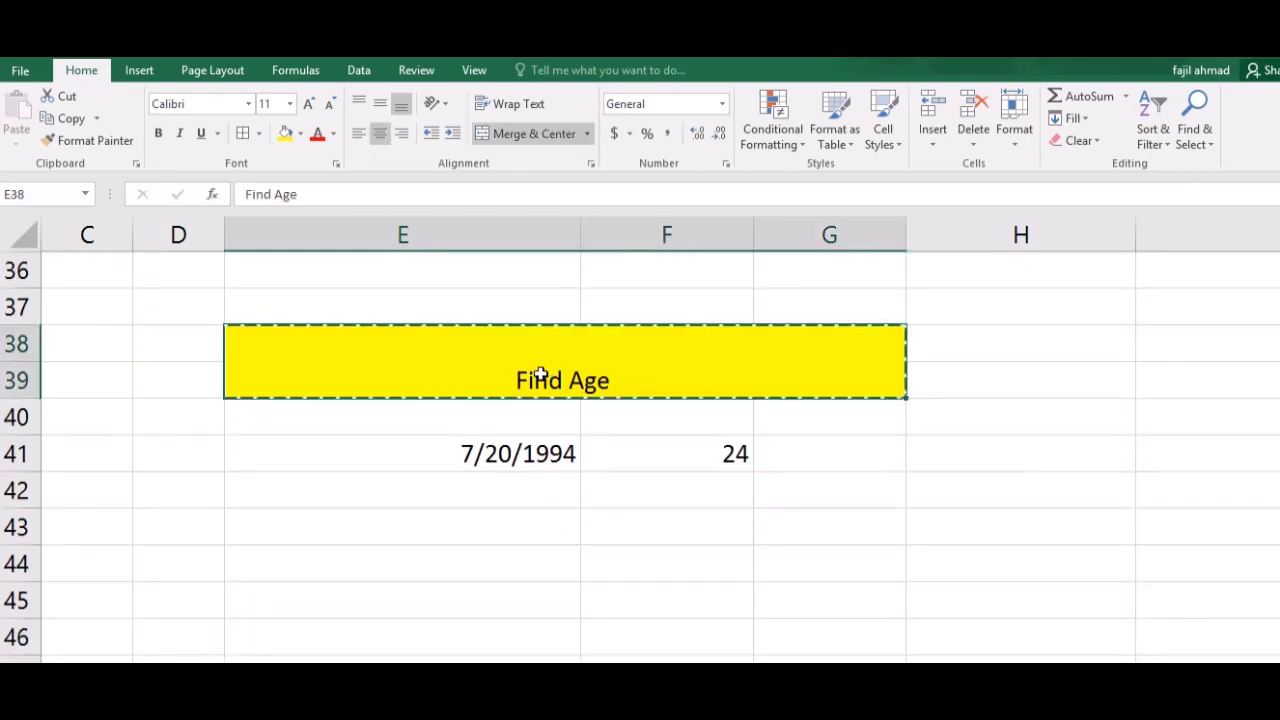
left_click(316, 519)
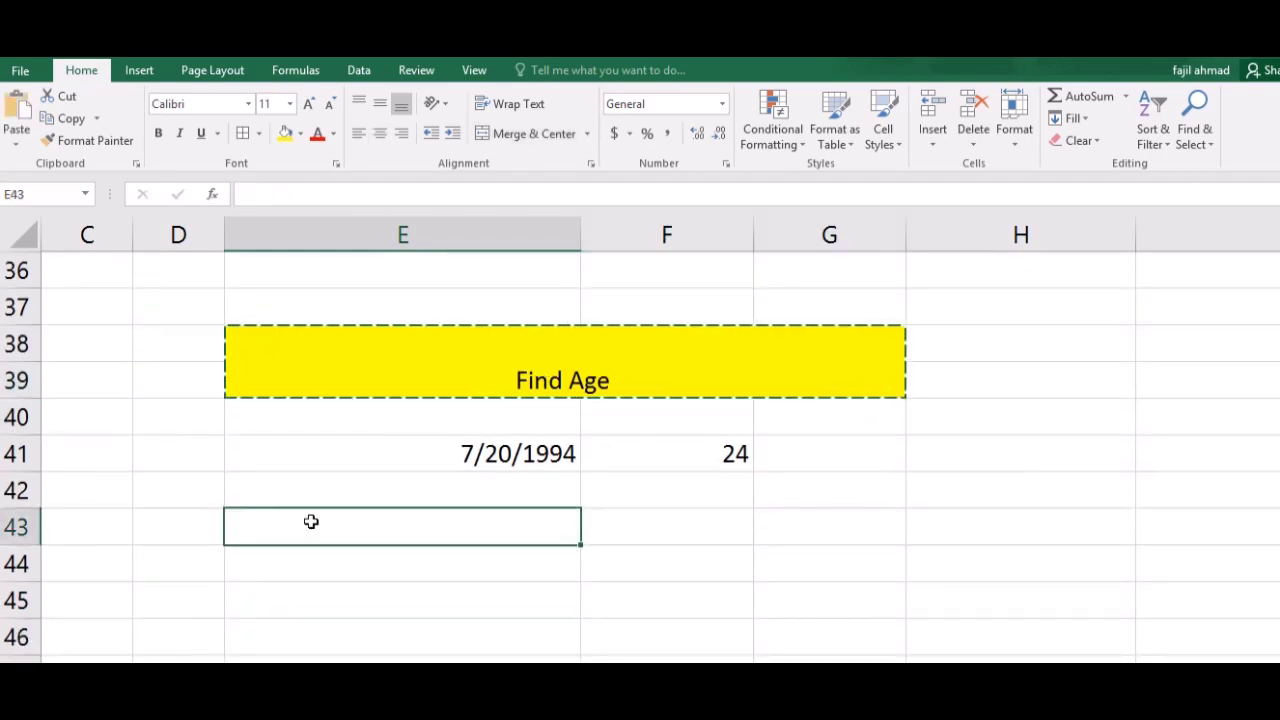
key("ctrl+v")
Change the pasted heading's text to 'Find month last date'
double_click(600, 556)
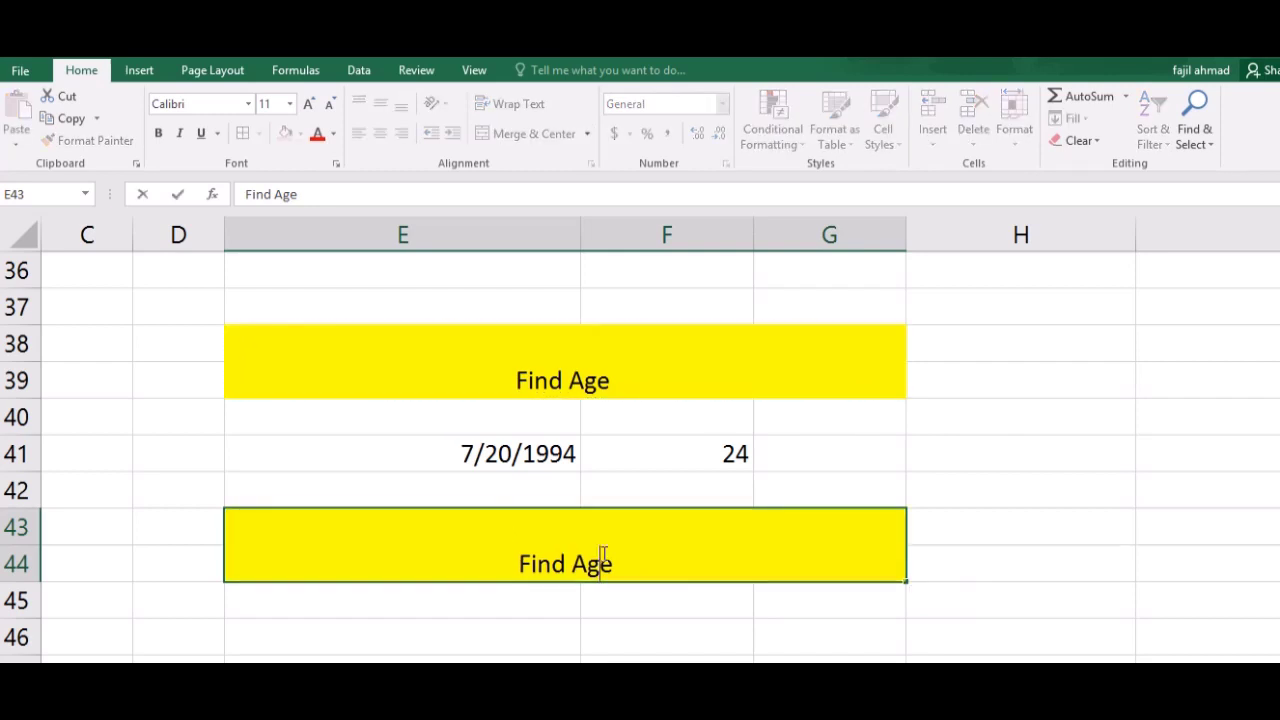
key("BackSpace")
key("BackSpace")
key("BackSpace")
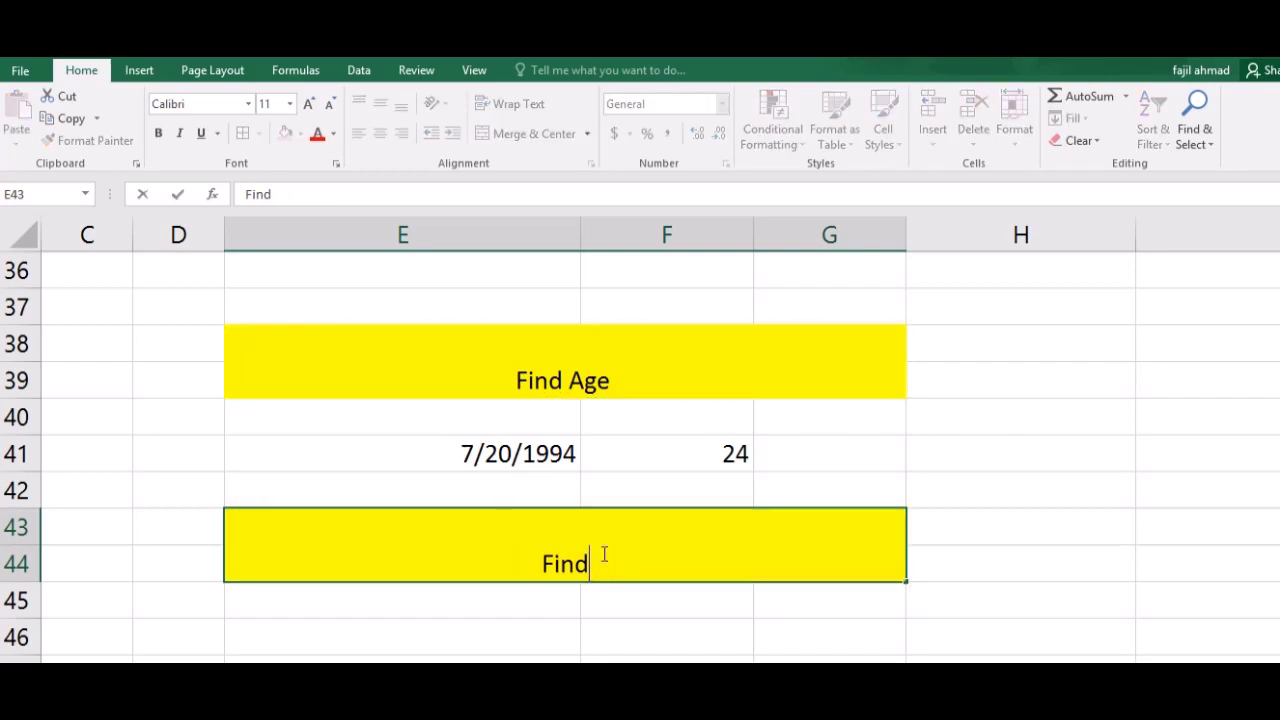
key("BackSpace")
key("BackSpace")
key("BackSpace")
type("in")
type("d month ")
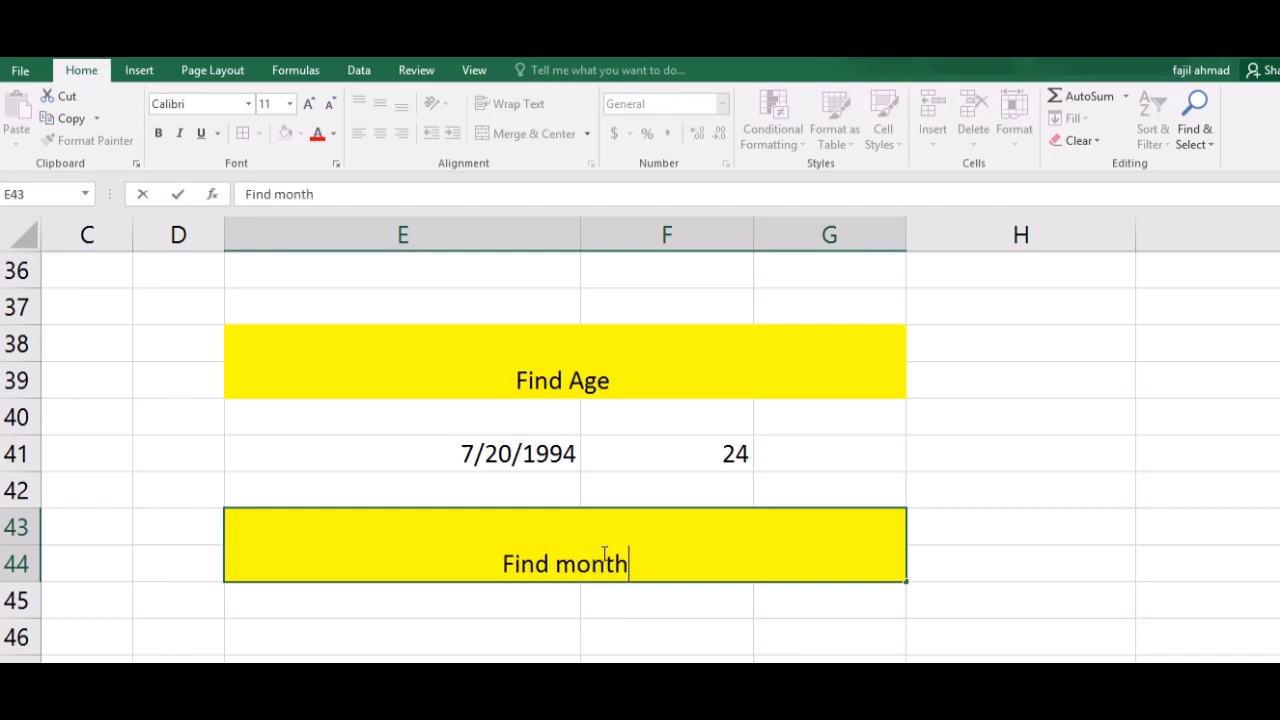
type("d")
key("BackSpace")
type("lad")
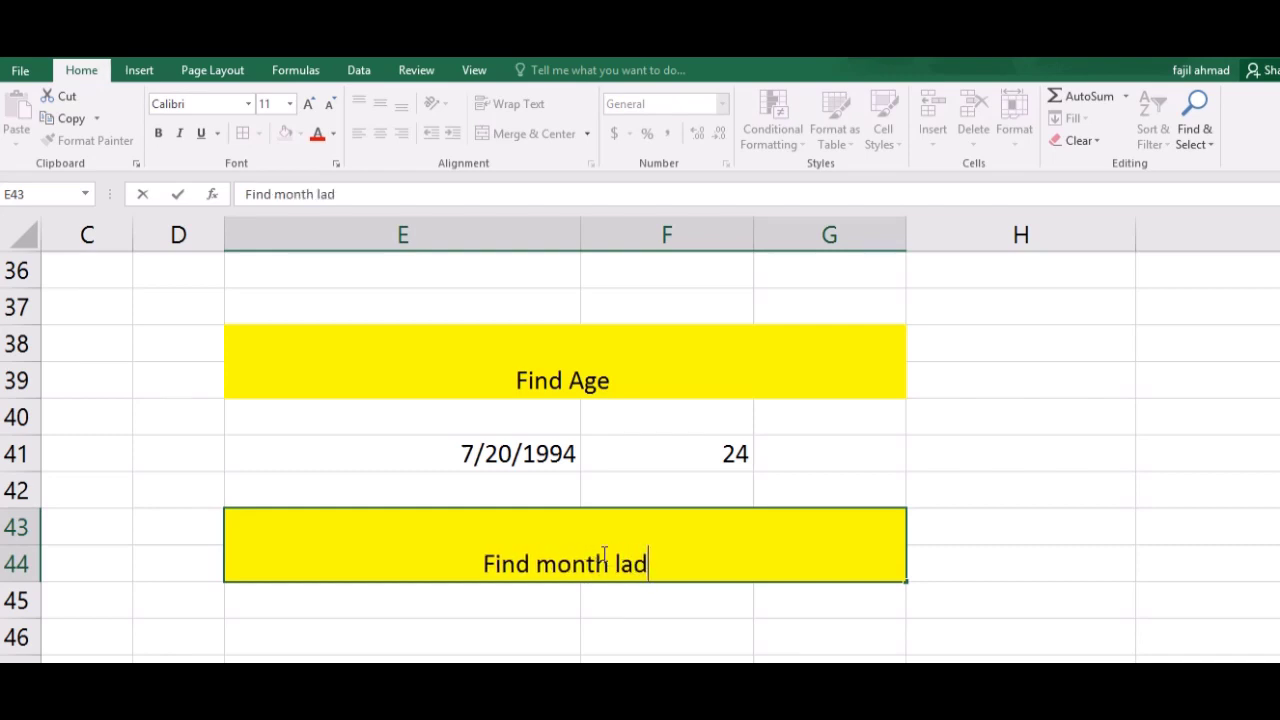
key("BackSpace")
type("st dat")
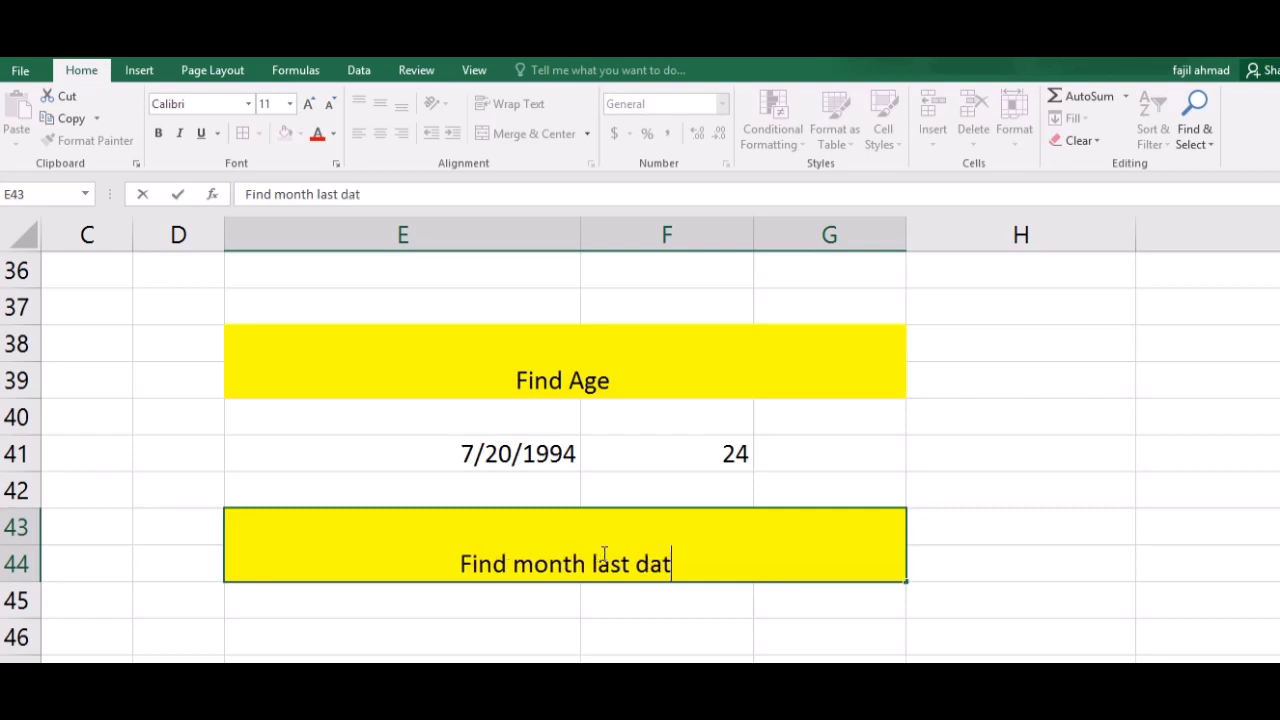
type("e")
key("Return")
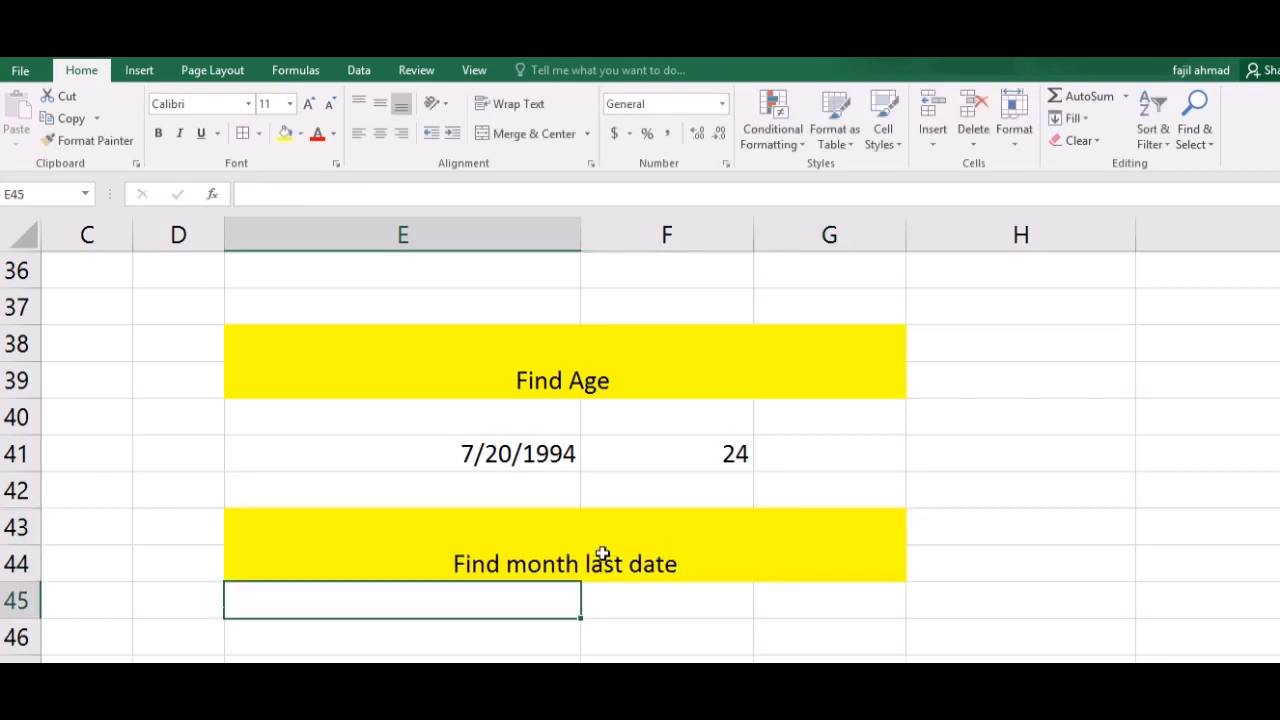
key("Down")
key("Down")
key("Up")
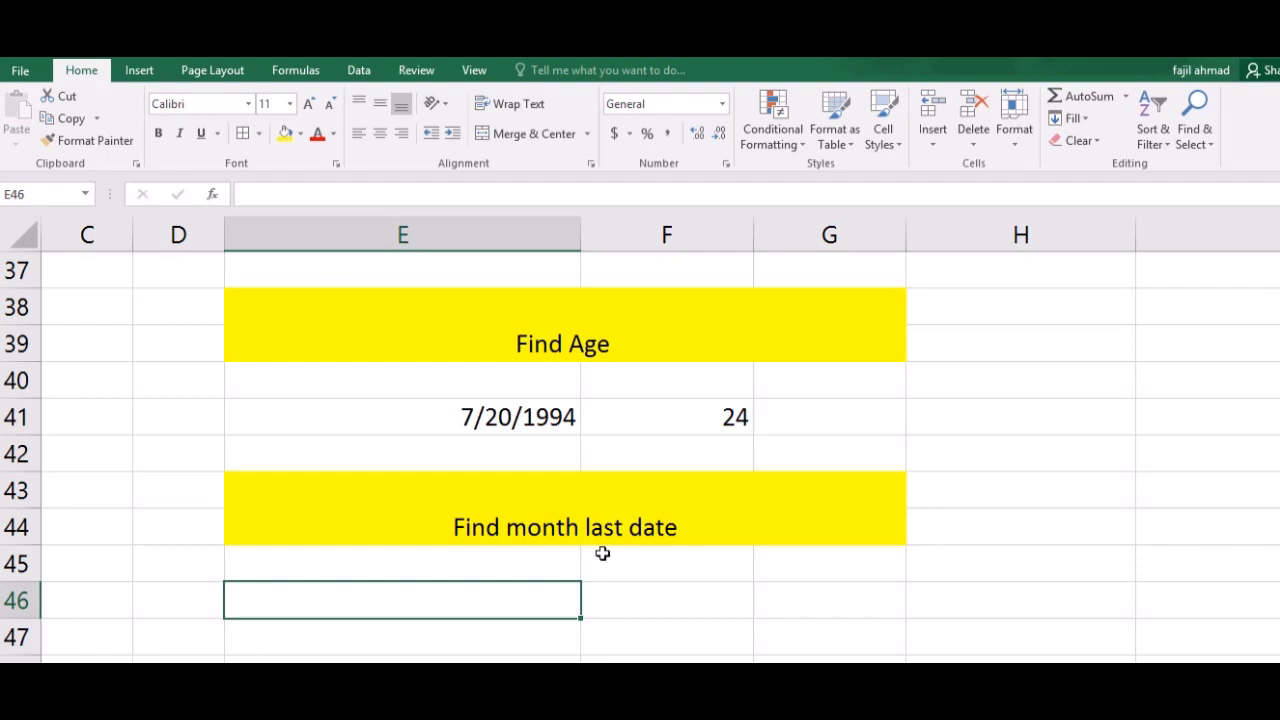
Insert today's date, 11/24/2018, into E46 with Ctrl+;
type(";")
key("BackSpace")
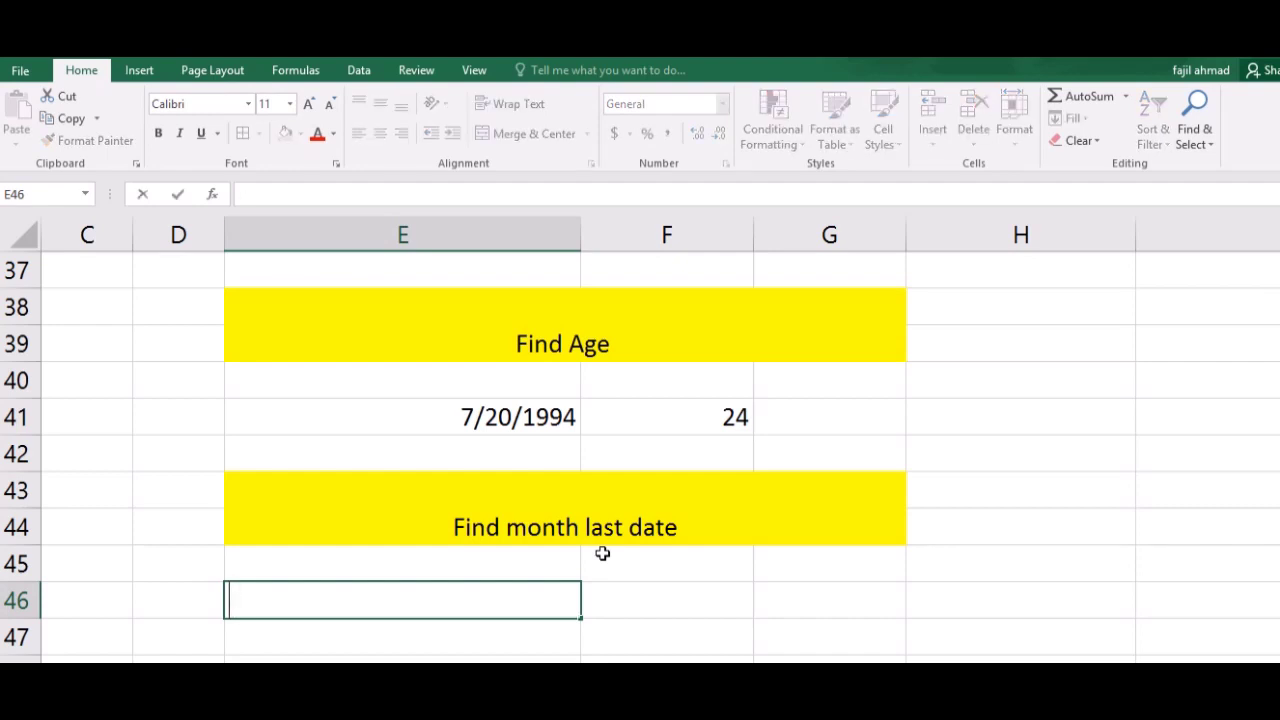
key("ctrl+semicolon")
key("Tab")
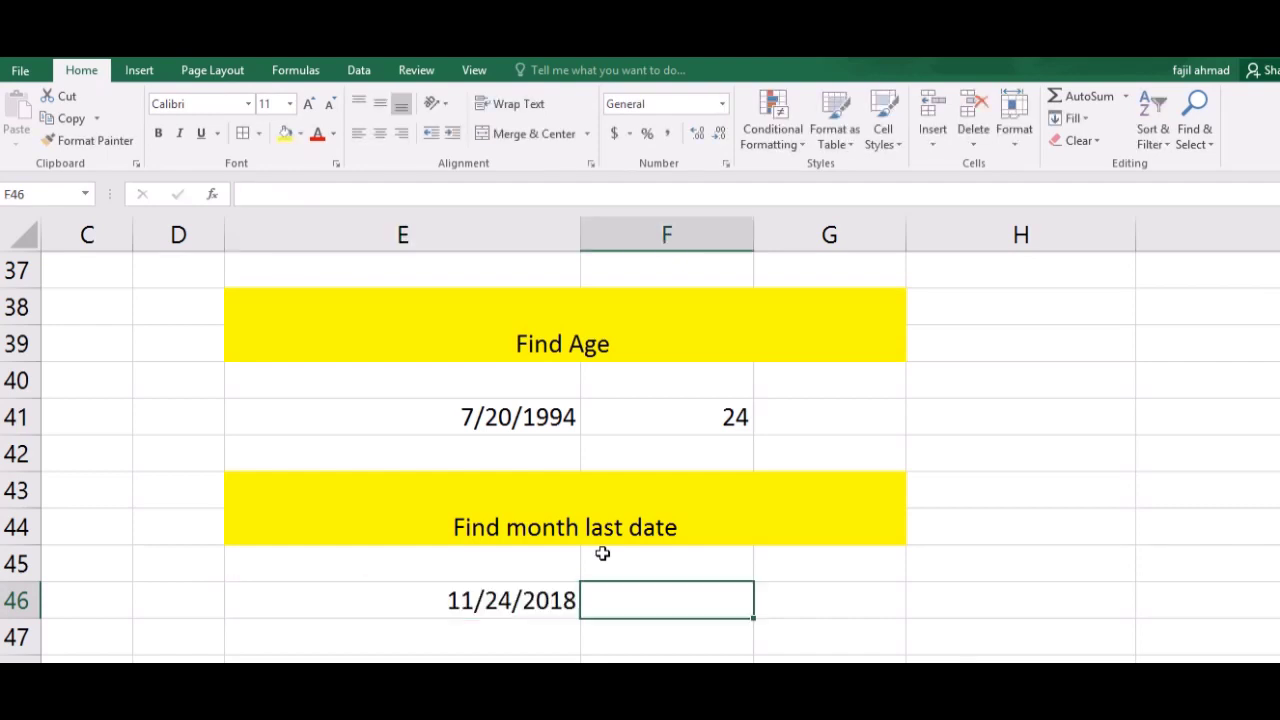
Enter =EOMONTH(E46,0) in F46, which returns serial 43434
type("=")
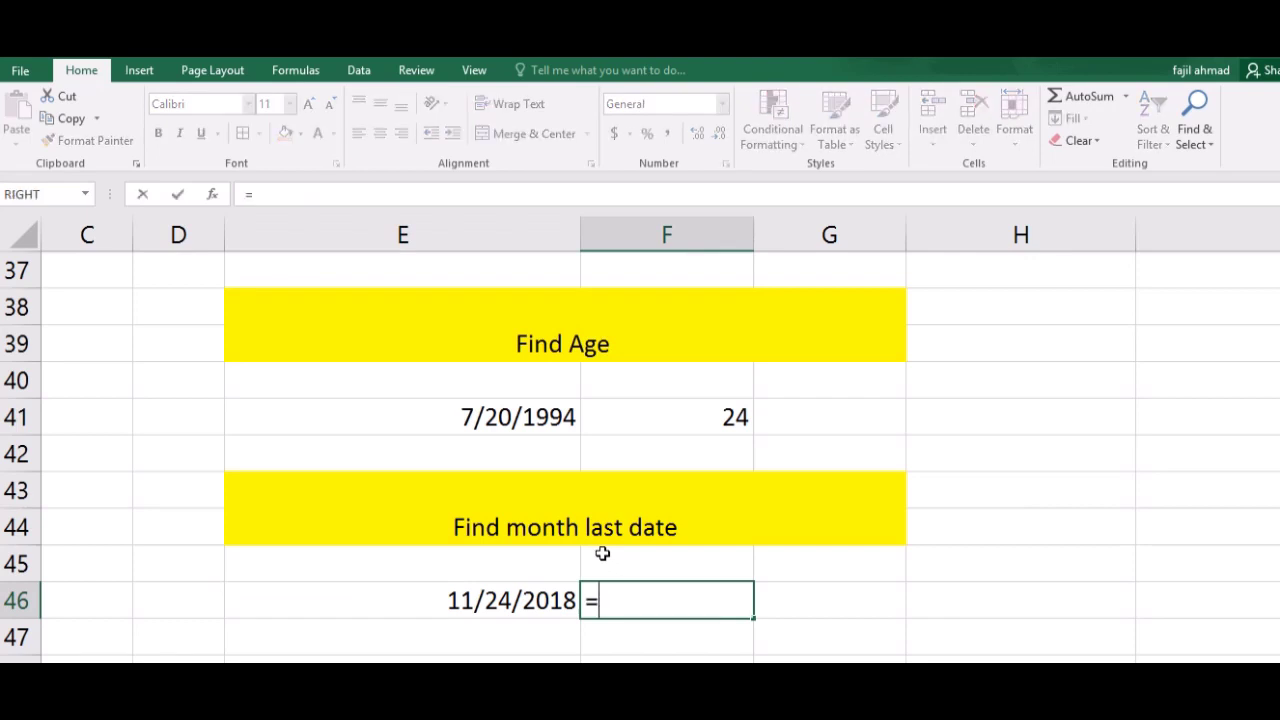
type("eo")
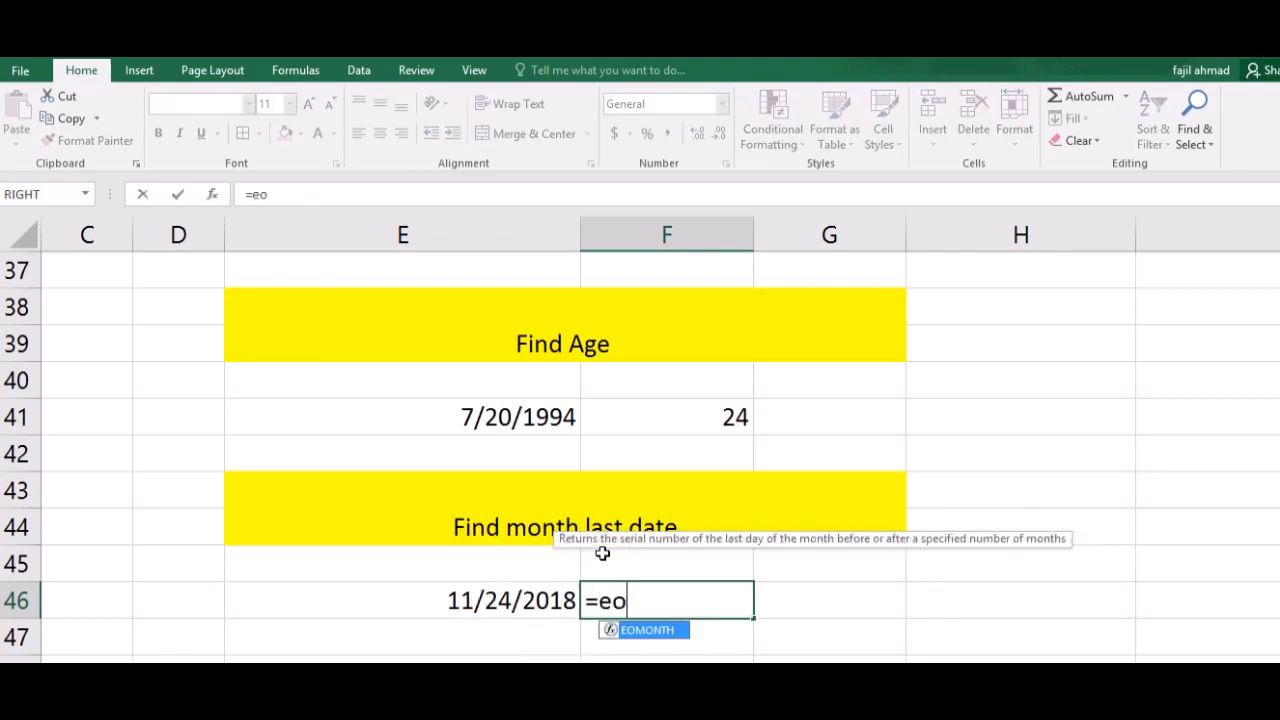
key("Tab")
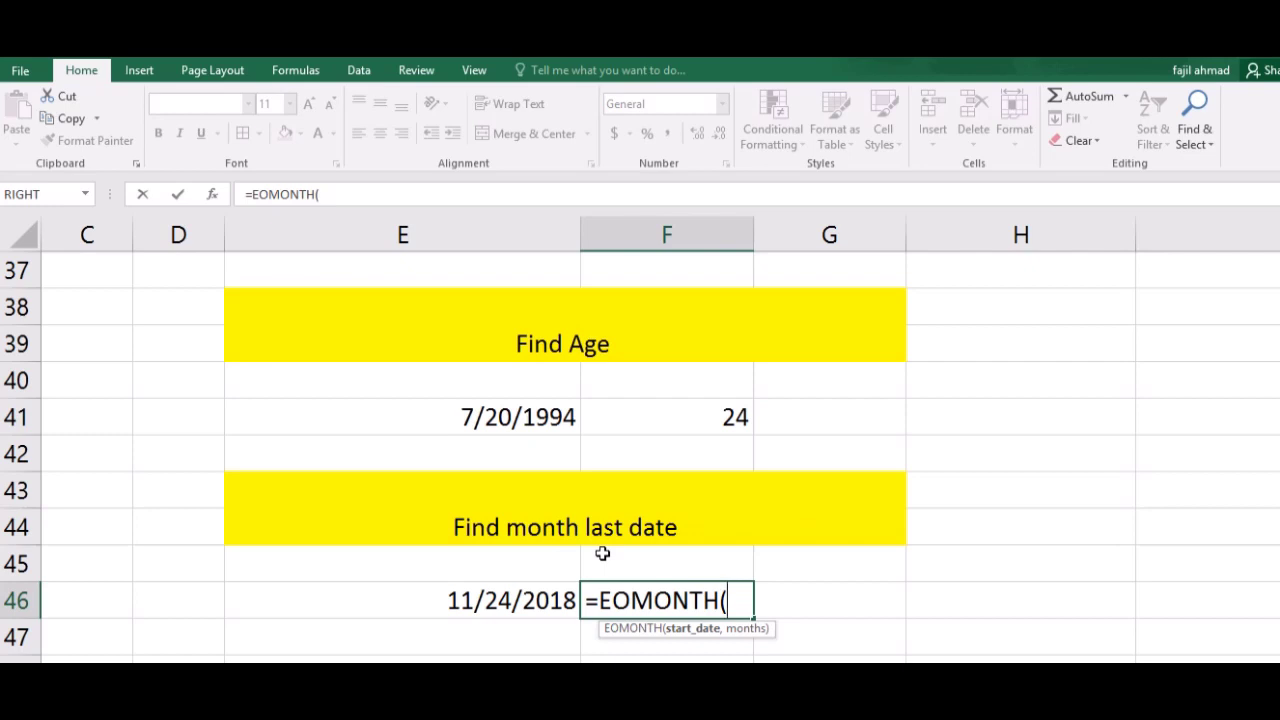
left_click(541, 590)
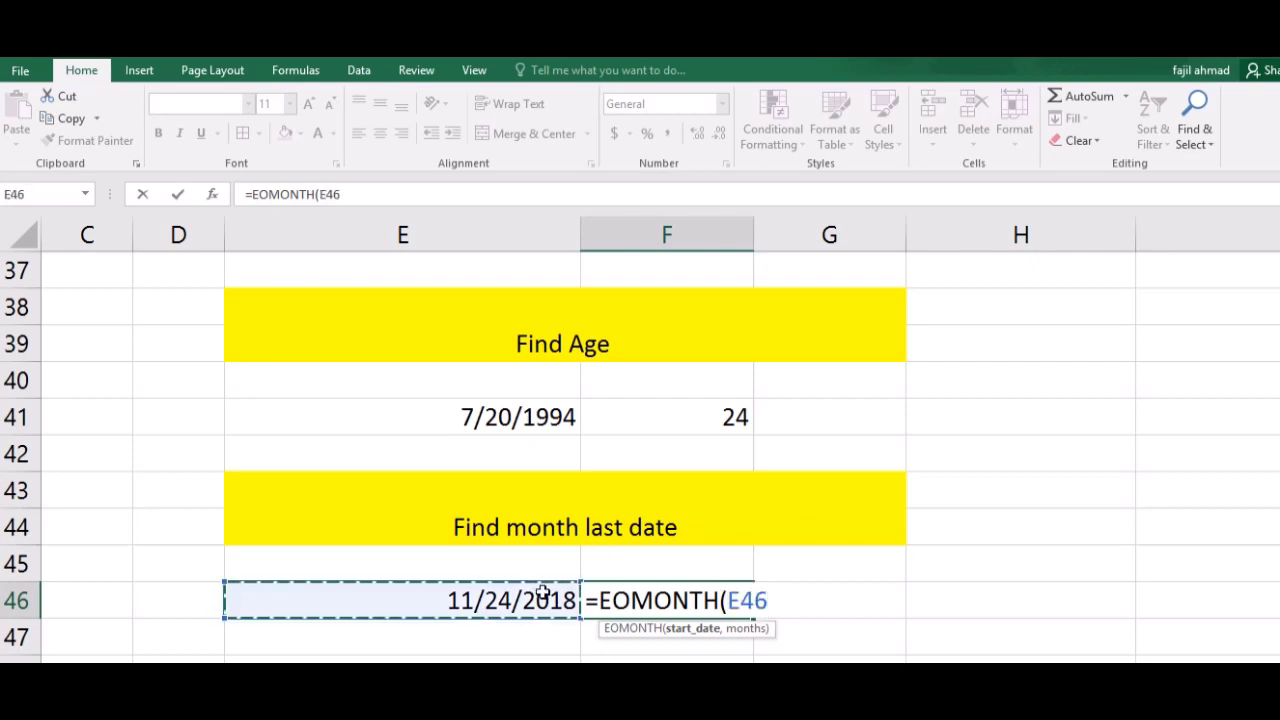
type(",0")
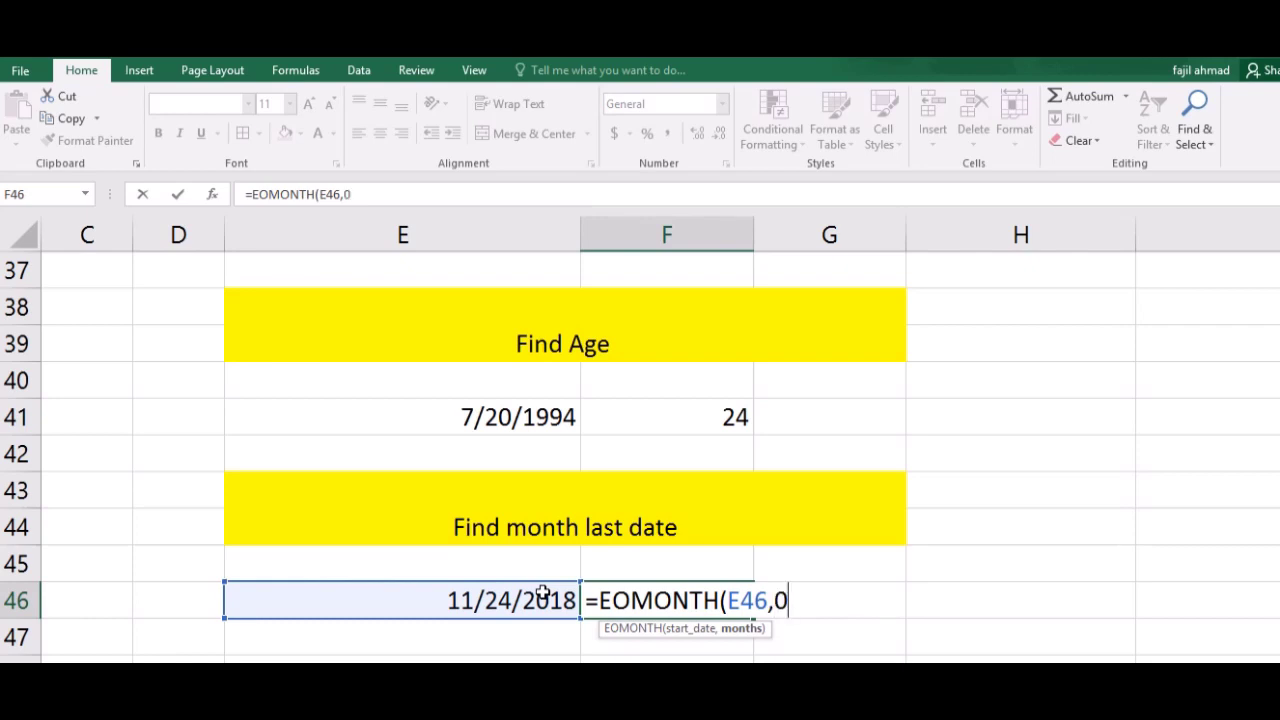
type(")")
key("Return")
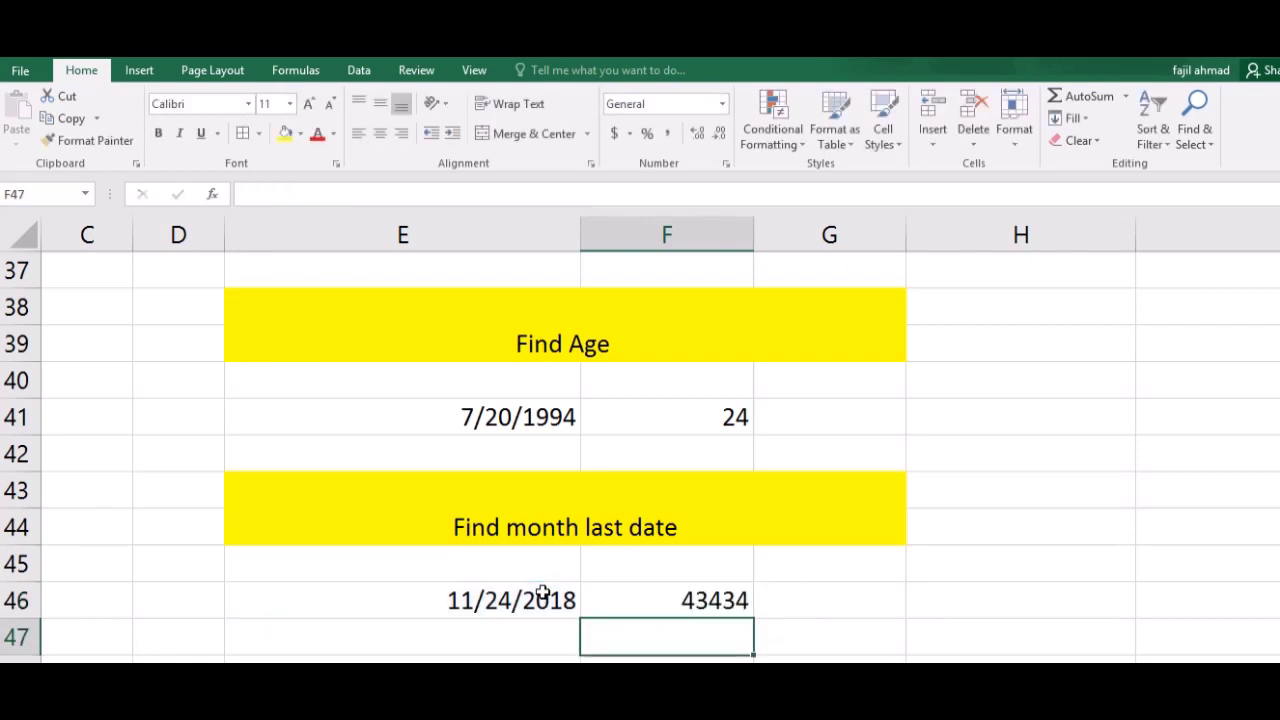
key("Up")
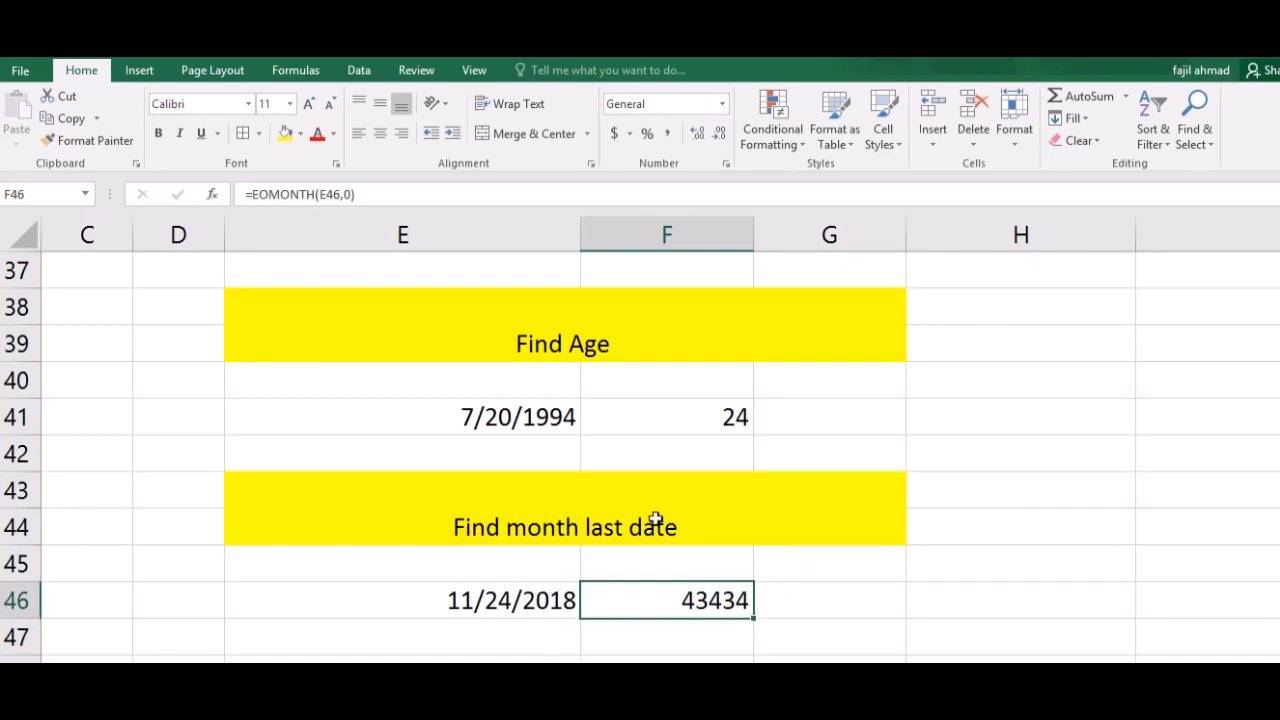
Apply a date number format to F46 so it displays 11/30/2018
left_click(724, 104)
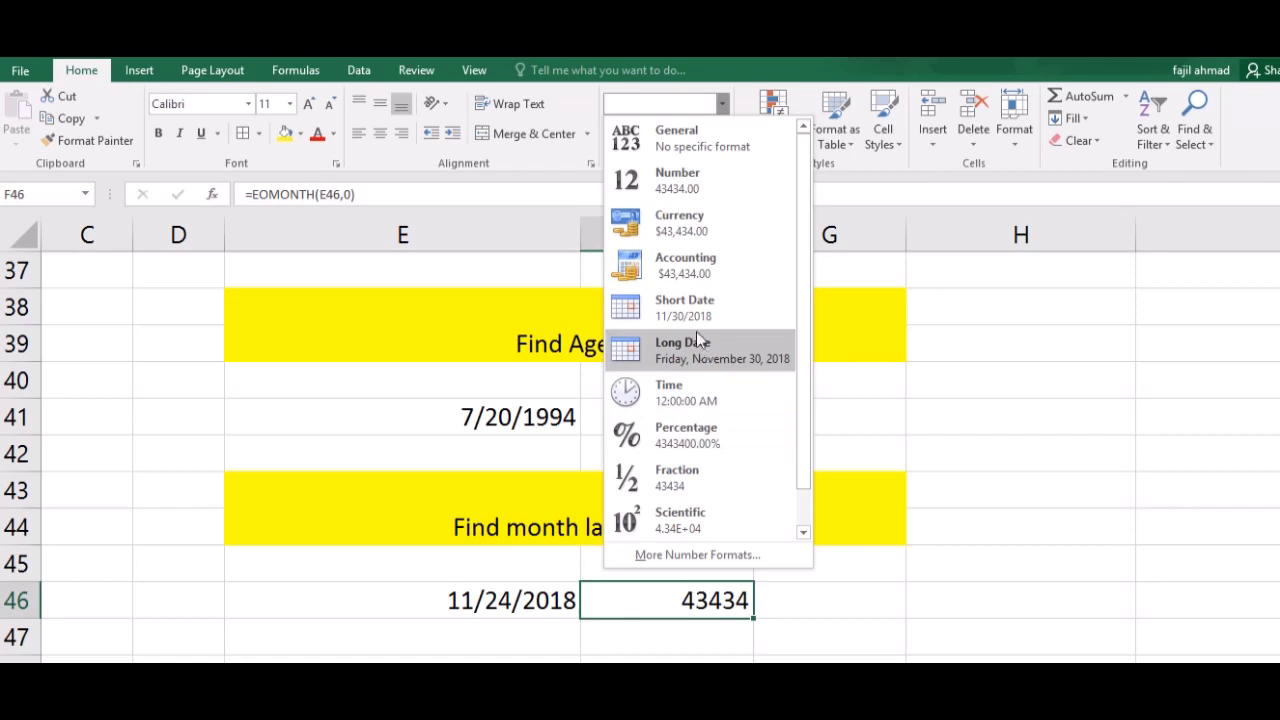
left_click(688, 306)
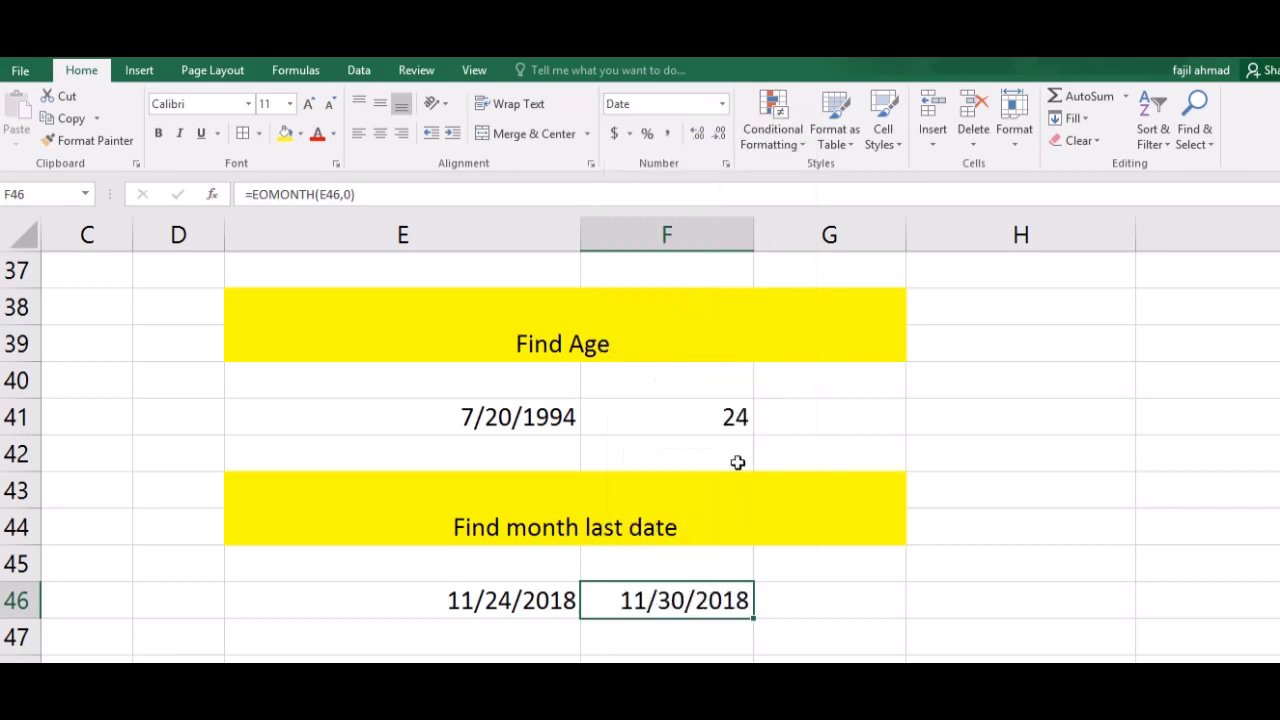
left_click(777, 596)
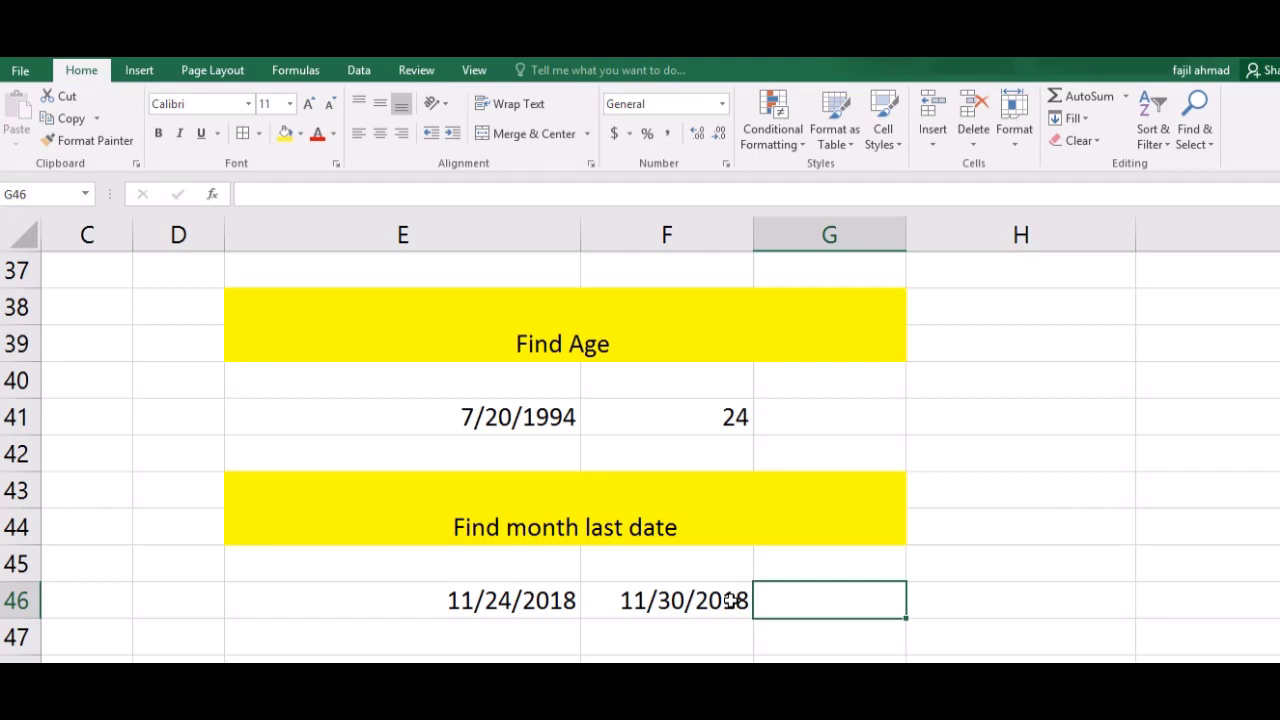
key("Down")
key("Down")
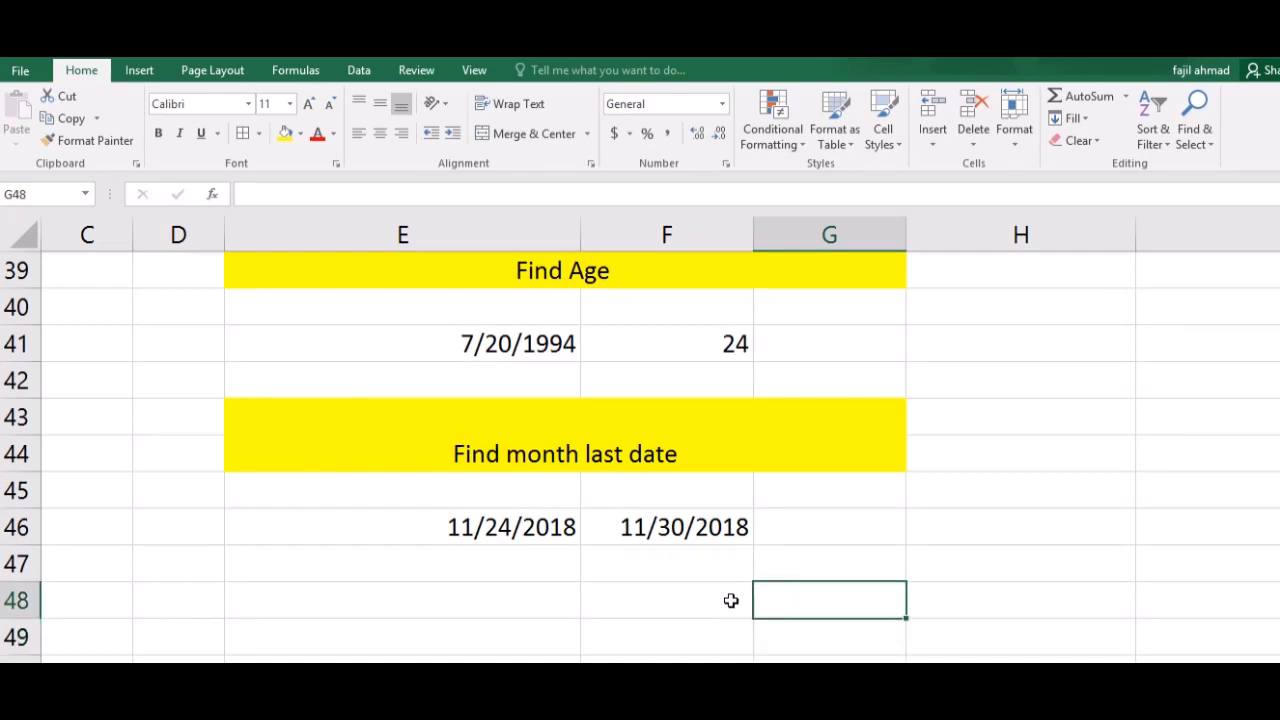
key("Down")
key("Down")
key("Down")
key("Down")
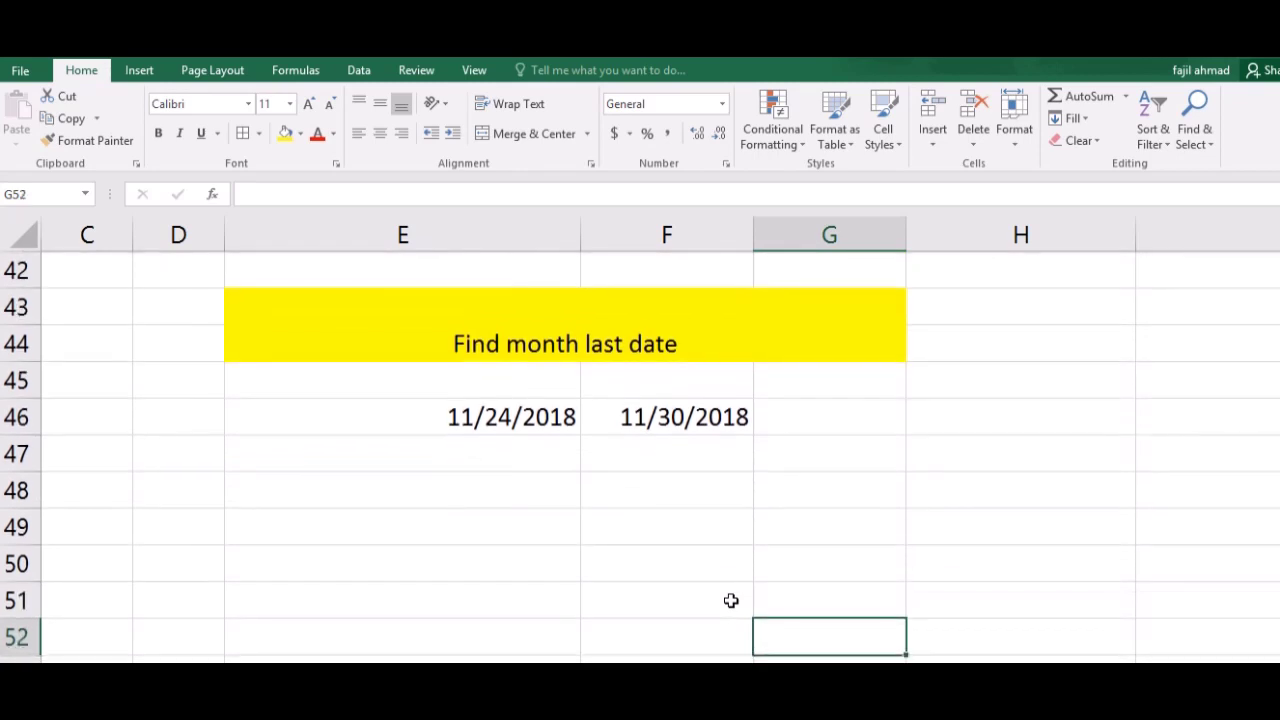
key("Down")
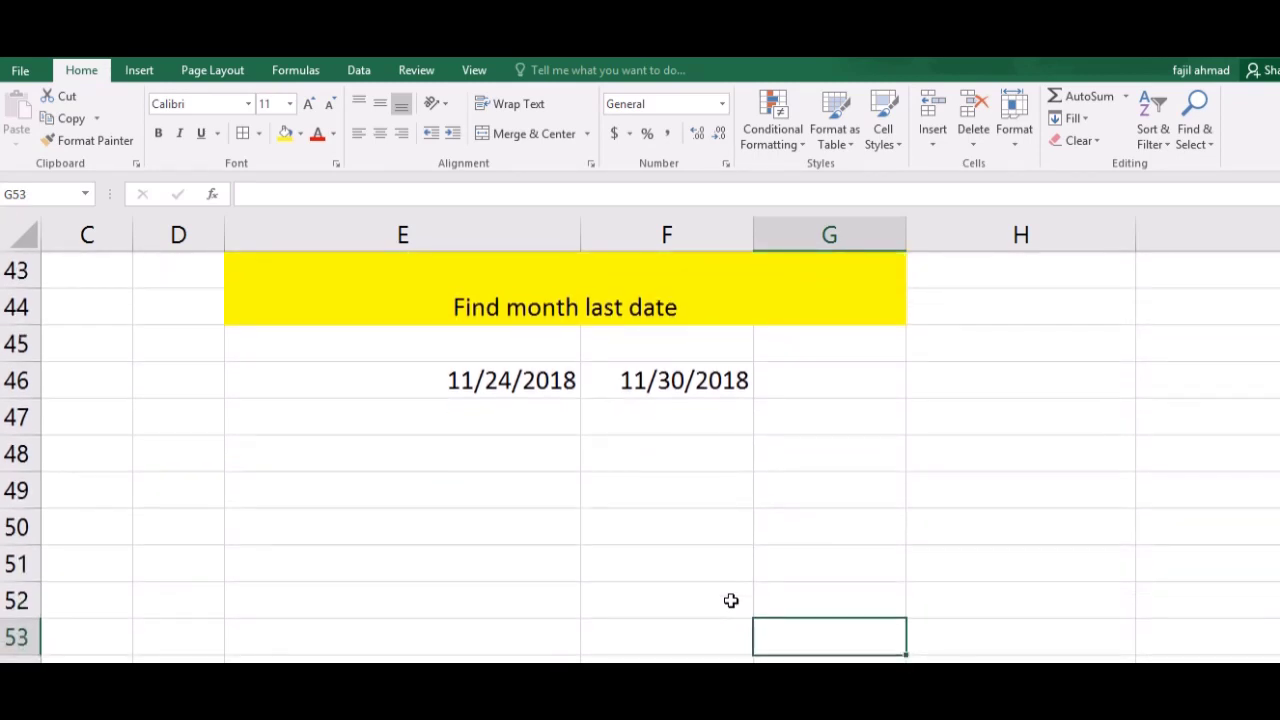
key("Down")
key("Down")
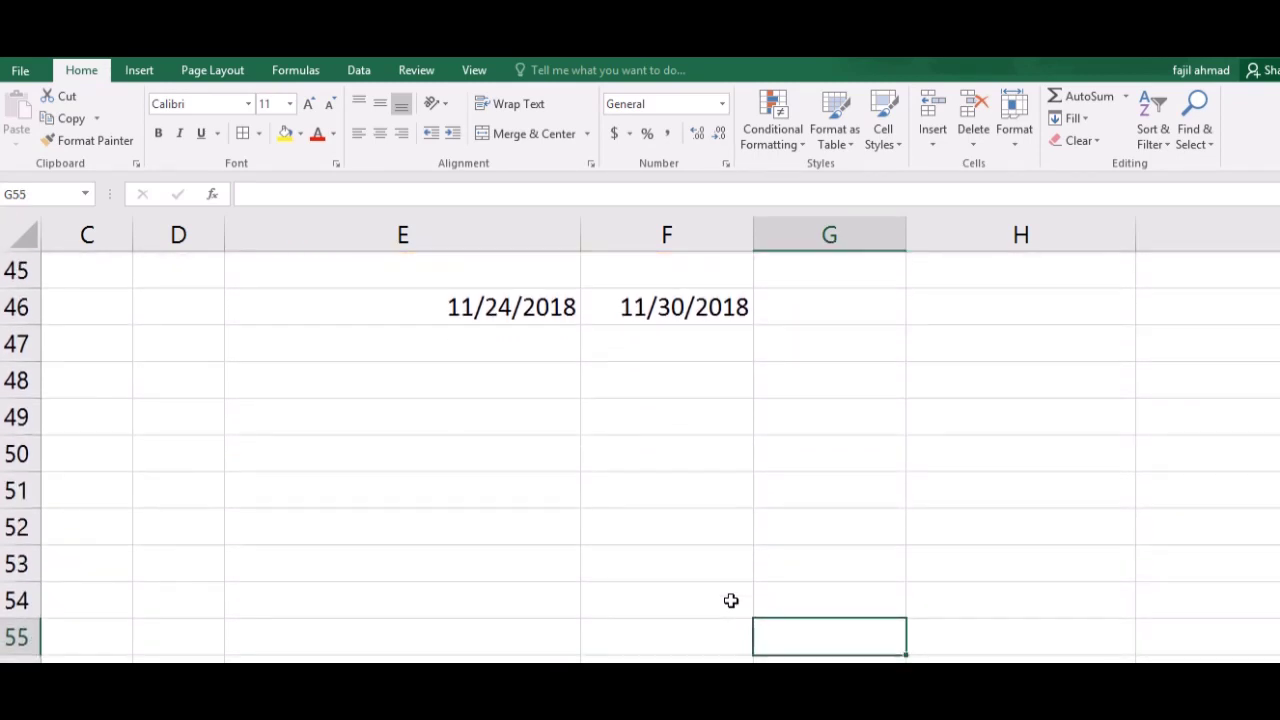
left_click(395, 376)
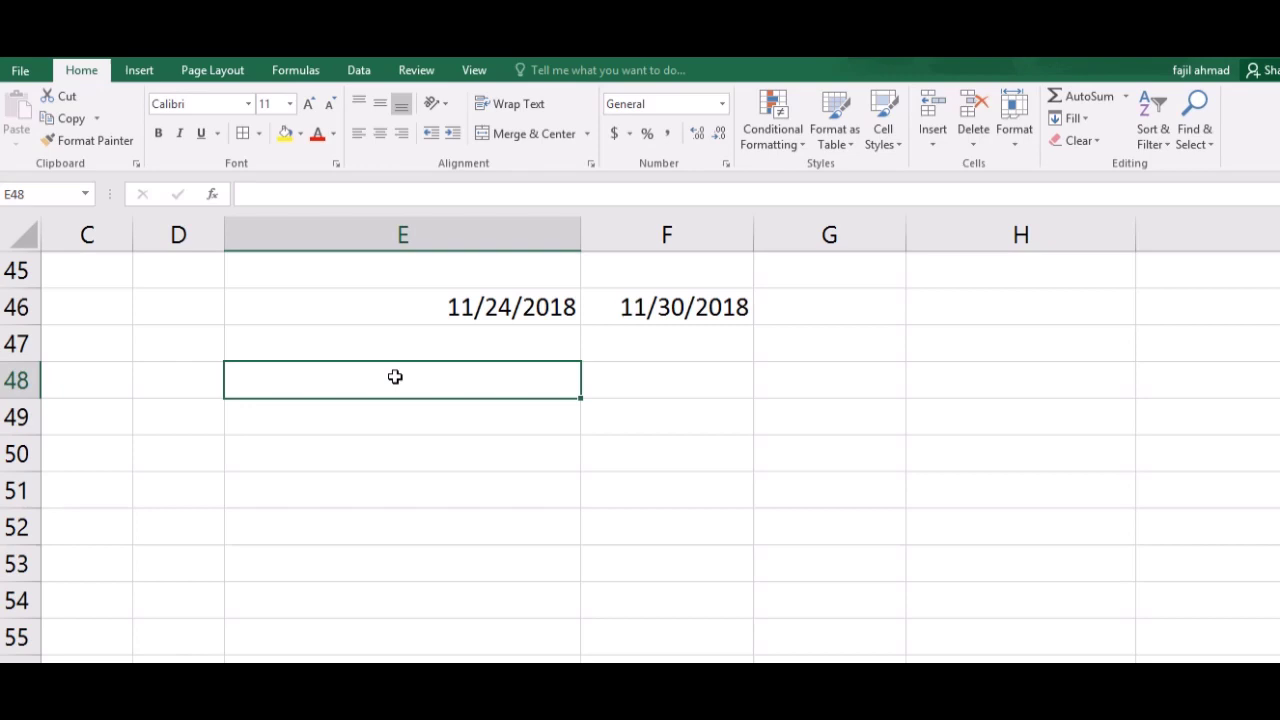
Copy the yellow 'Find month last date' header and paste it at E49
key("Return")
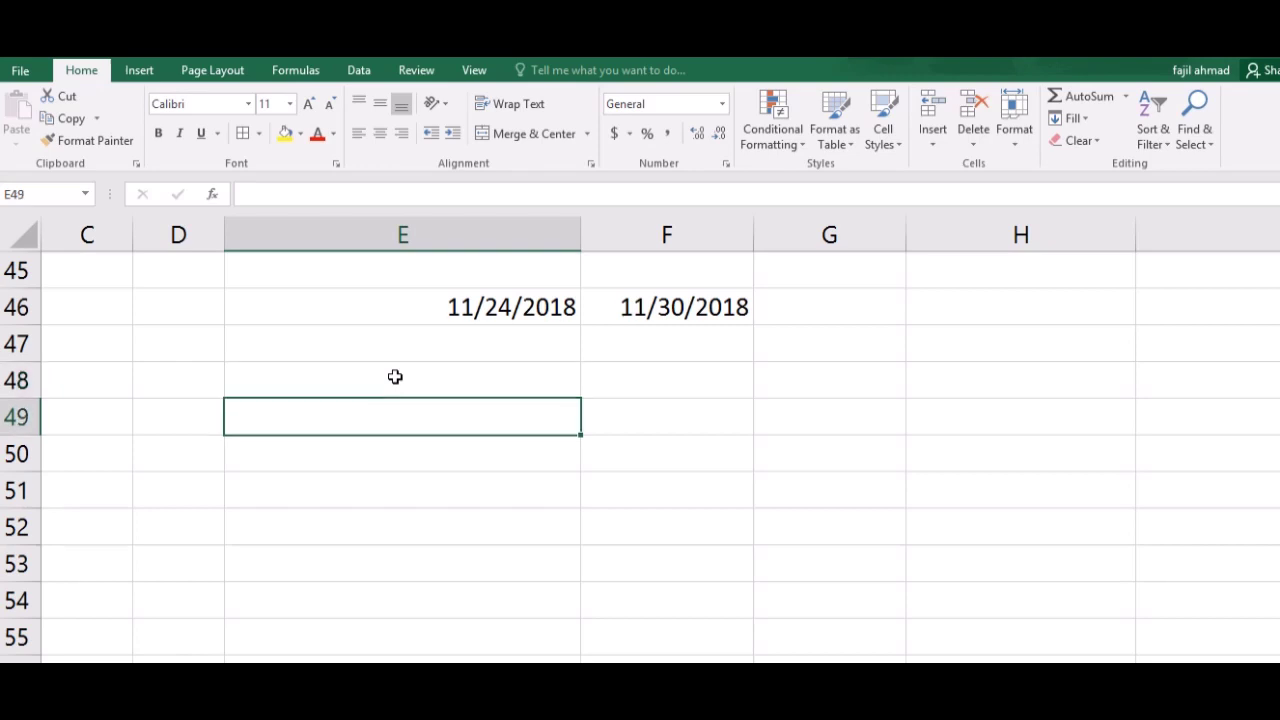
key("Up")
key("Up")
key("Up")
key("Up")
key("Up")
key("Up")
key("Up")
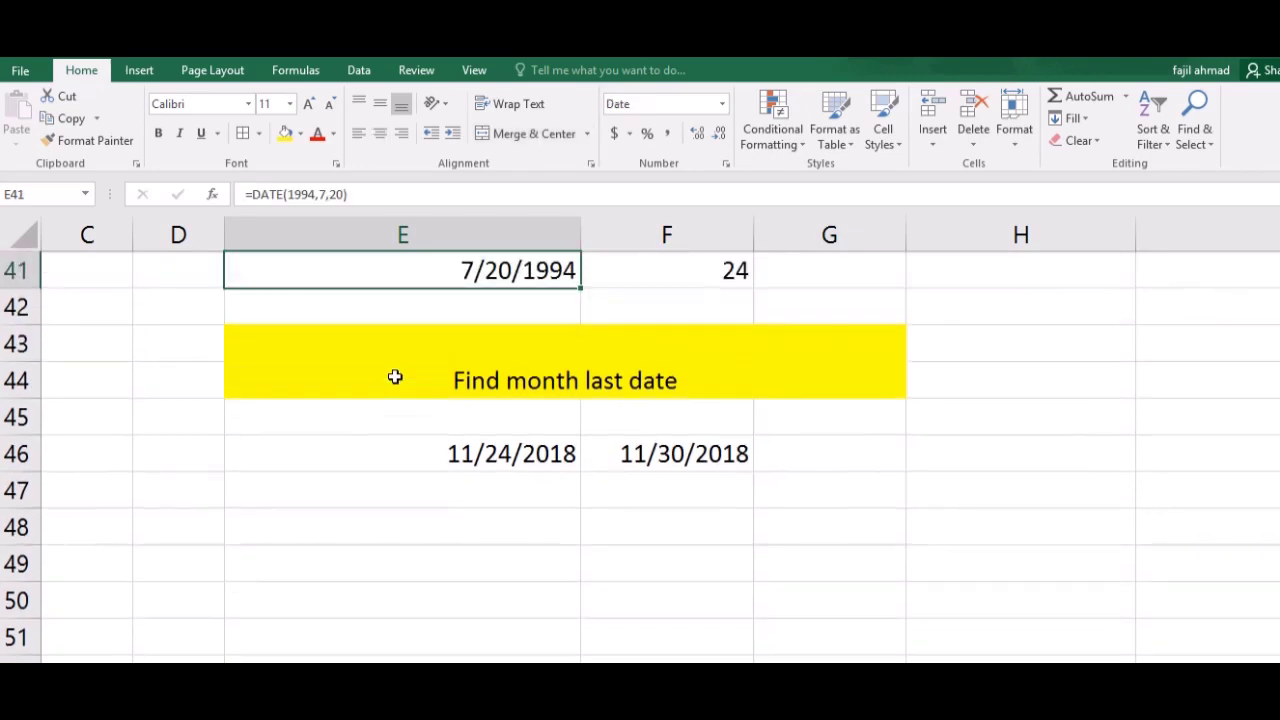
key("Down")
key("Down")
key("ctrl+c")
key("Down")
key("Down")
key("Down")
key("Down")
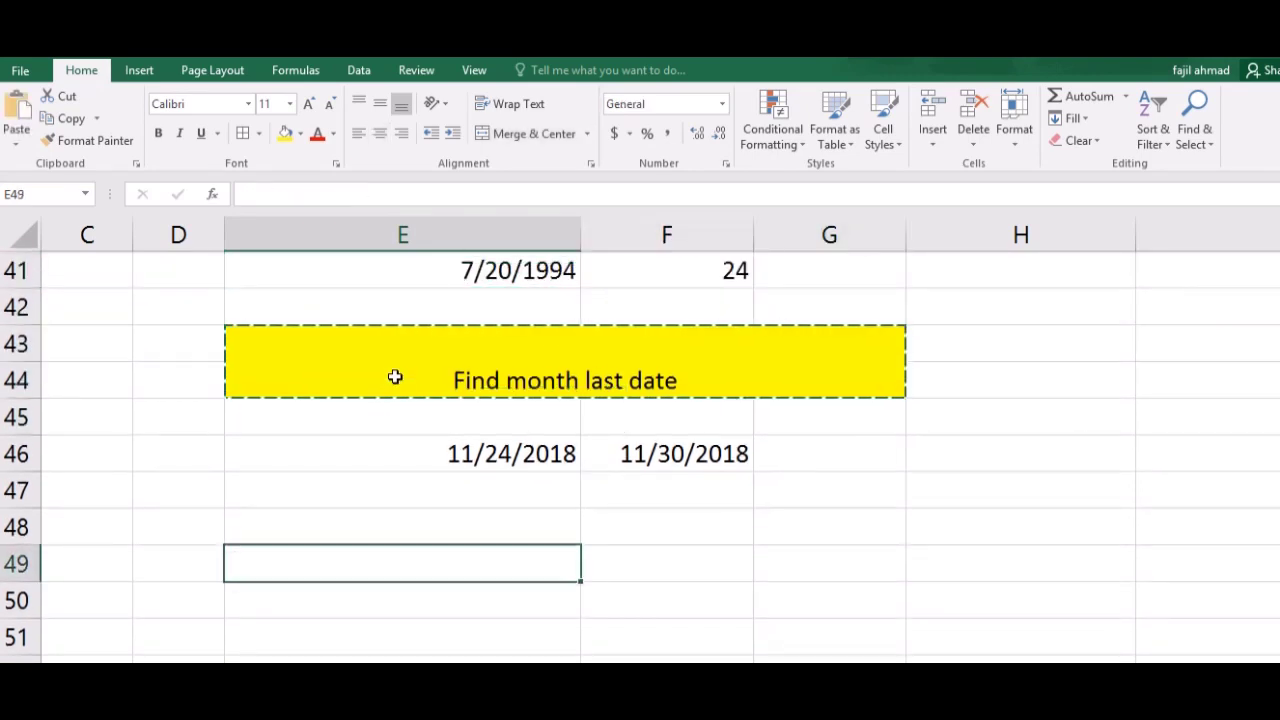
key("ctrl+v")
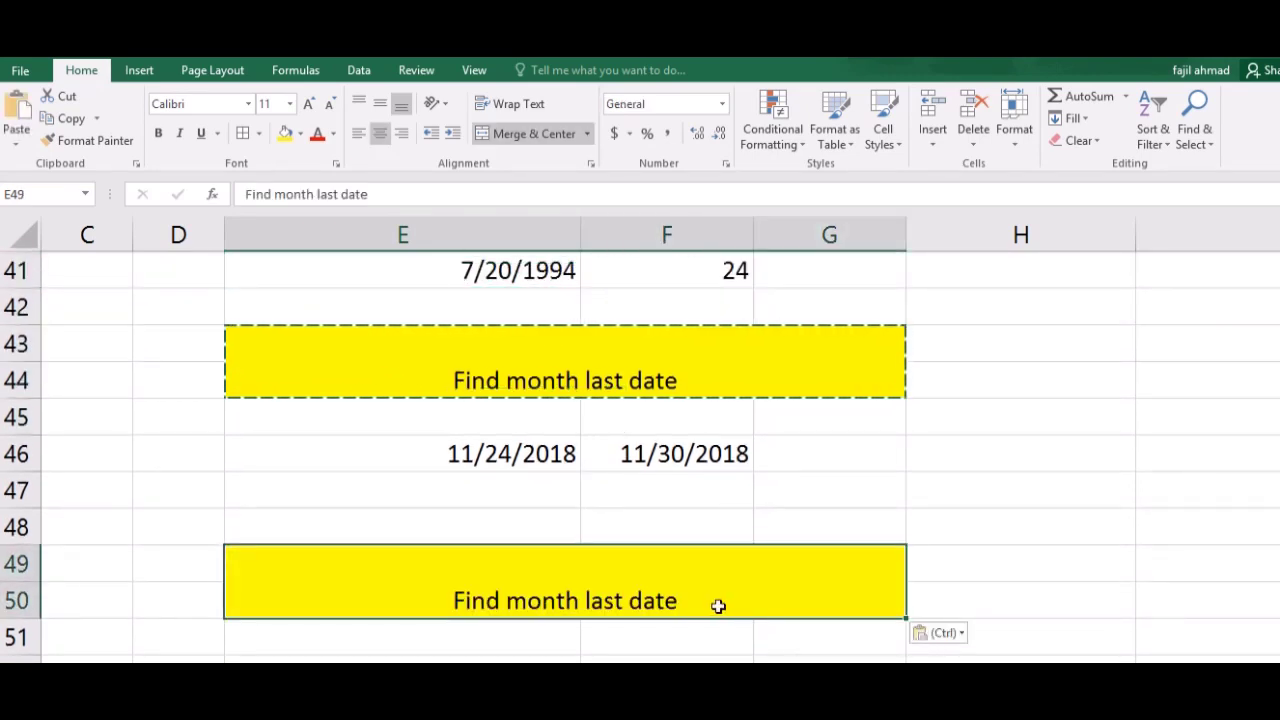
Retitle the pasted header 'Find Project Amount (Year FRACTION)'
double_click(720, 605)
key("BackSpace")
key("BackSpace")
key("BackSpace")
key("BackSpace")
key("BackSpace")
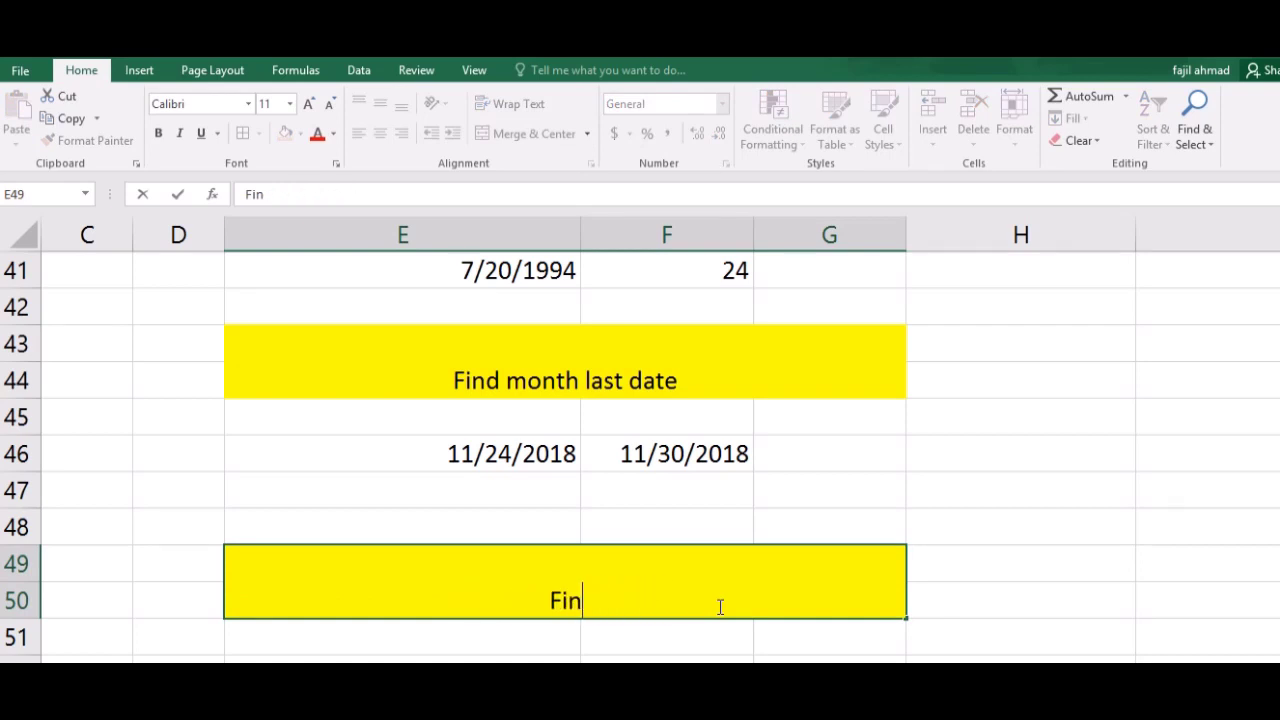
key("BackSpace")
key("BackSpace")
key("BackSpace")
type("Find ")
type("Project A")
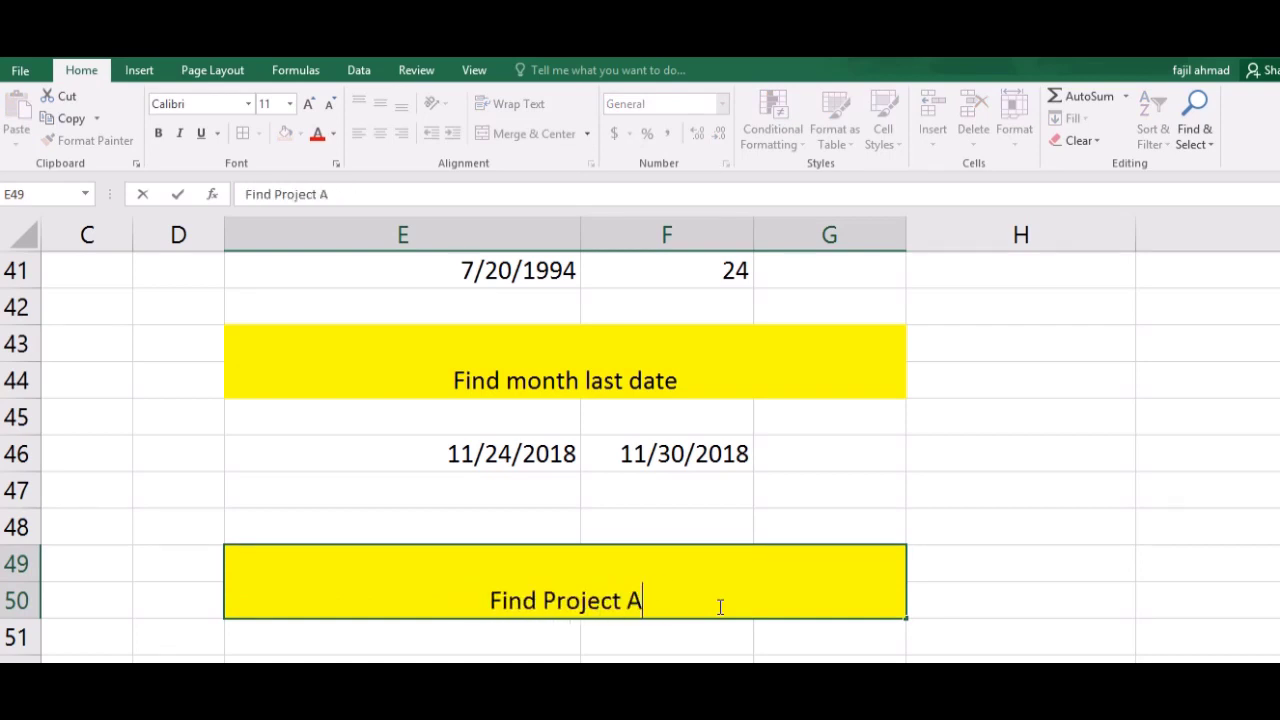
type("mount")
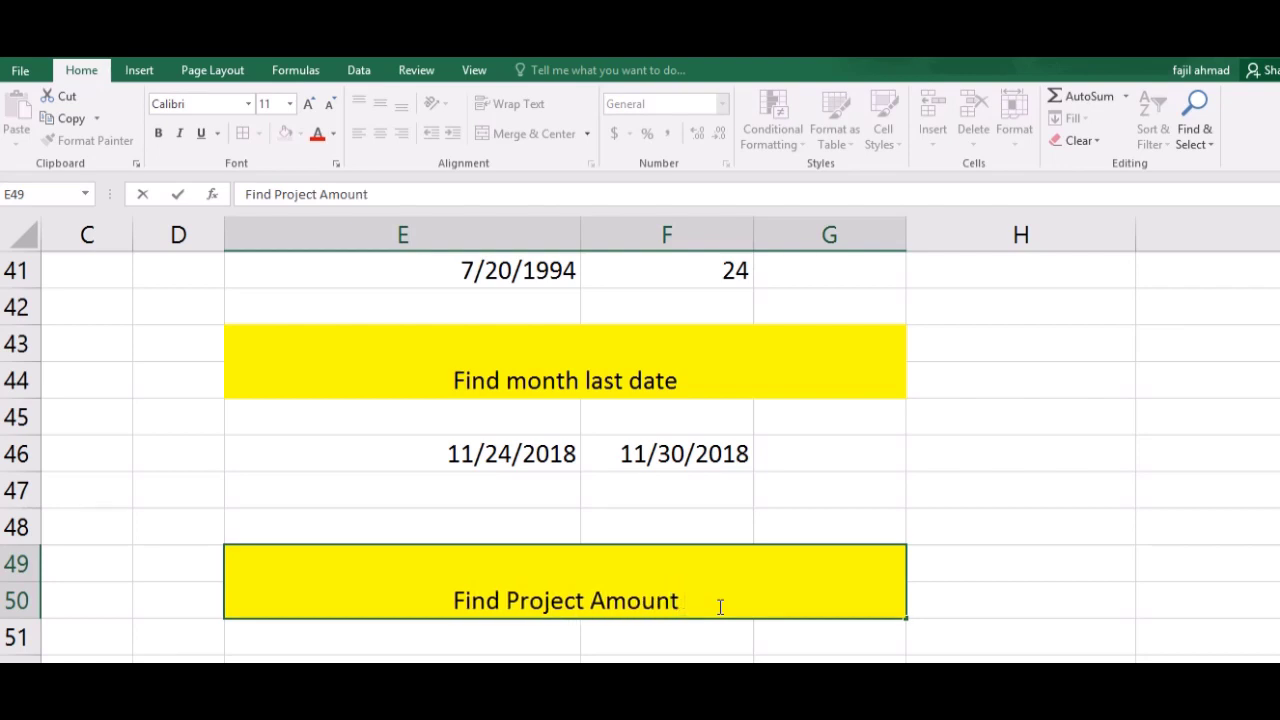
type(" )")
key("BackSpace")
type("(")
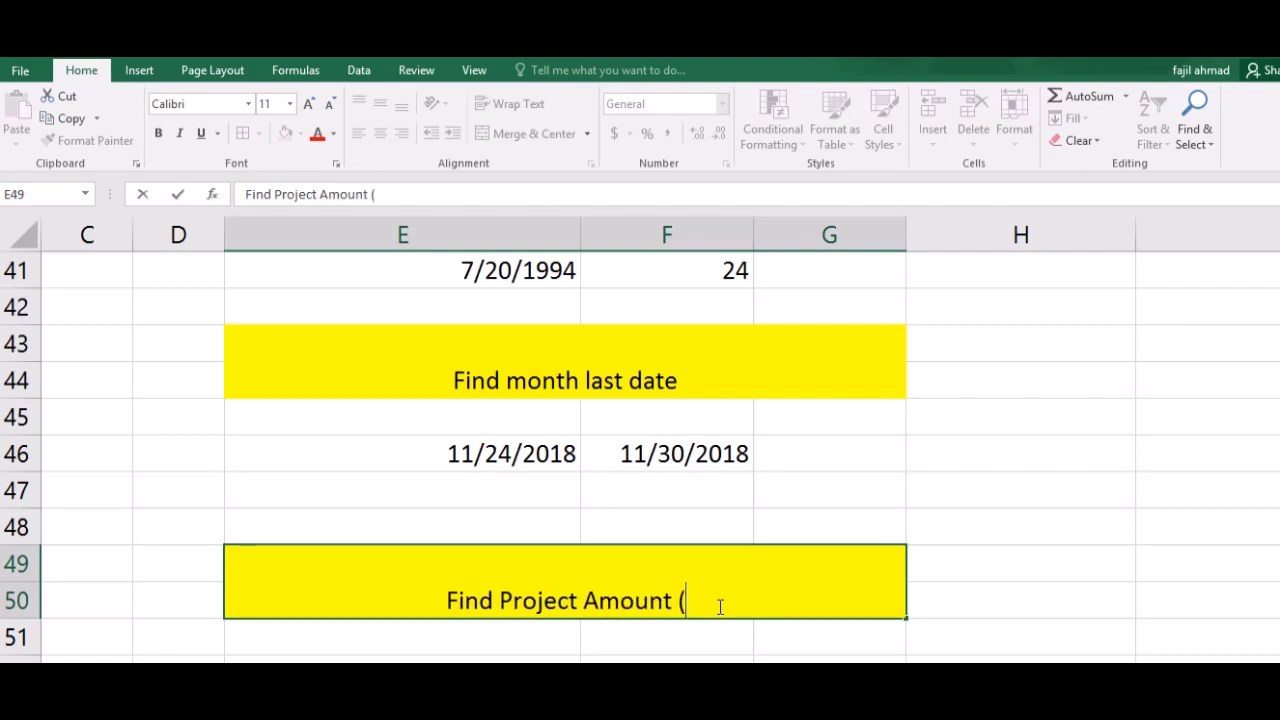
type("Year FR")
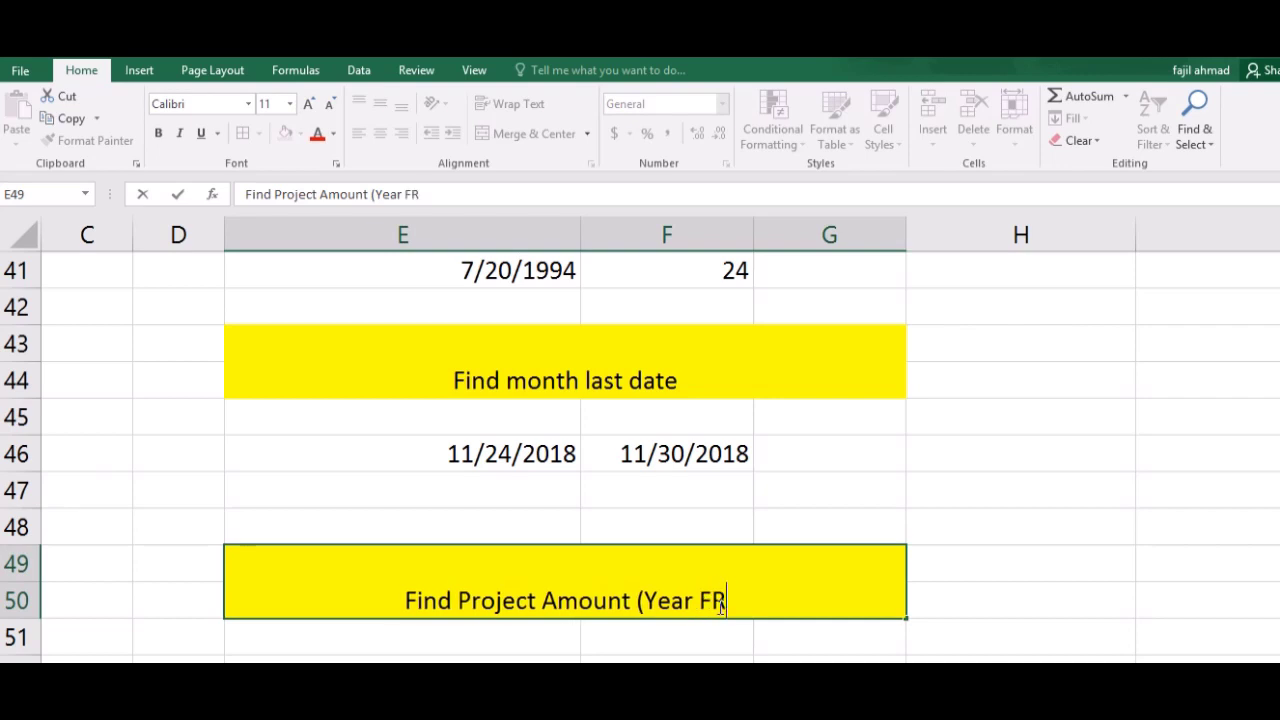
type("Na")
key("BackSpace")
key("BackSpace")
type("ACTION")
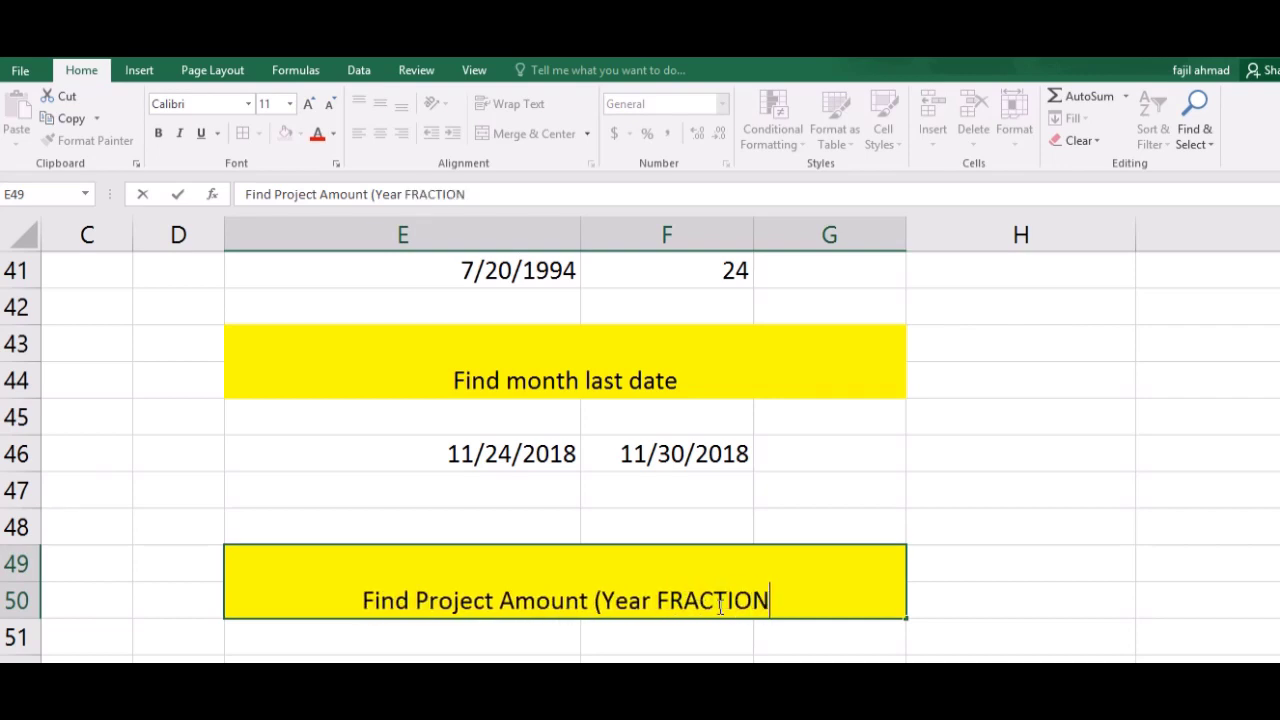
type(")")
key("Return")
key("Return")
key("Return")
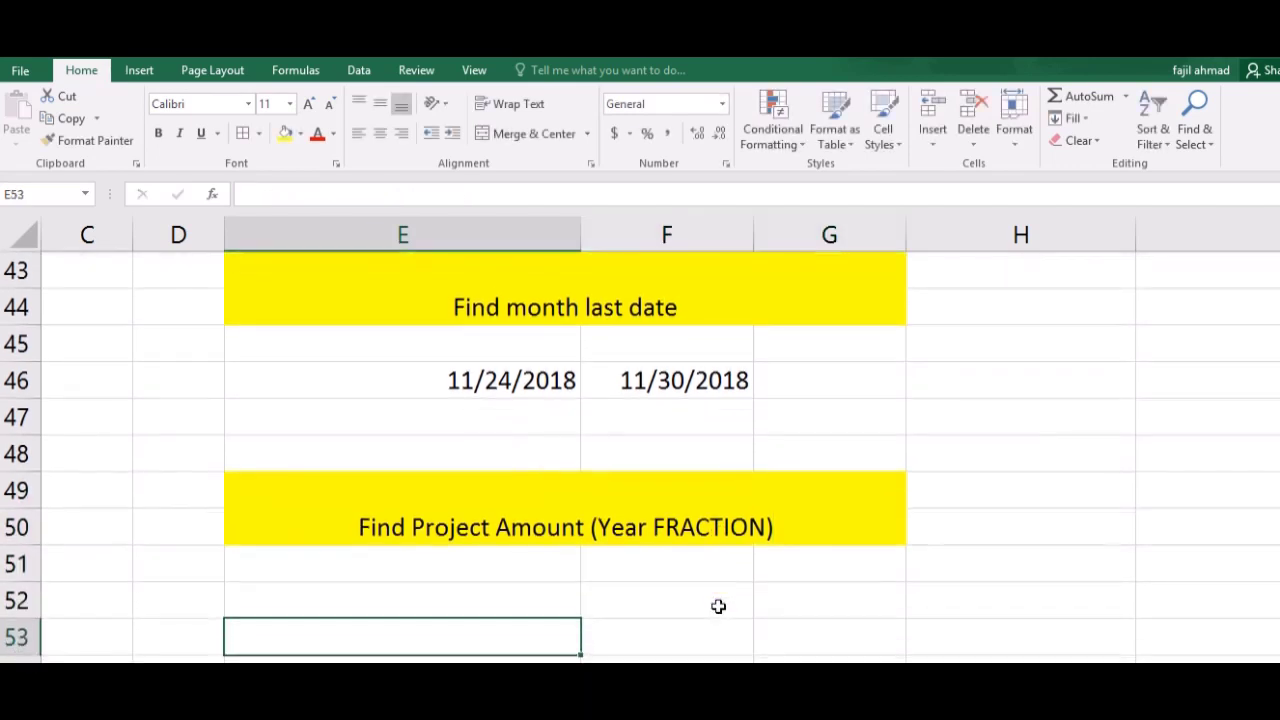
key("Up")
key("Up")
Enter the headers STARTING DATE, ENDING DATE and AMOUNT PROJECT in E52:G52
key("Down")
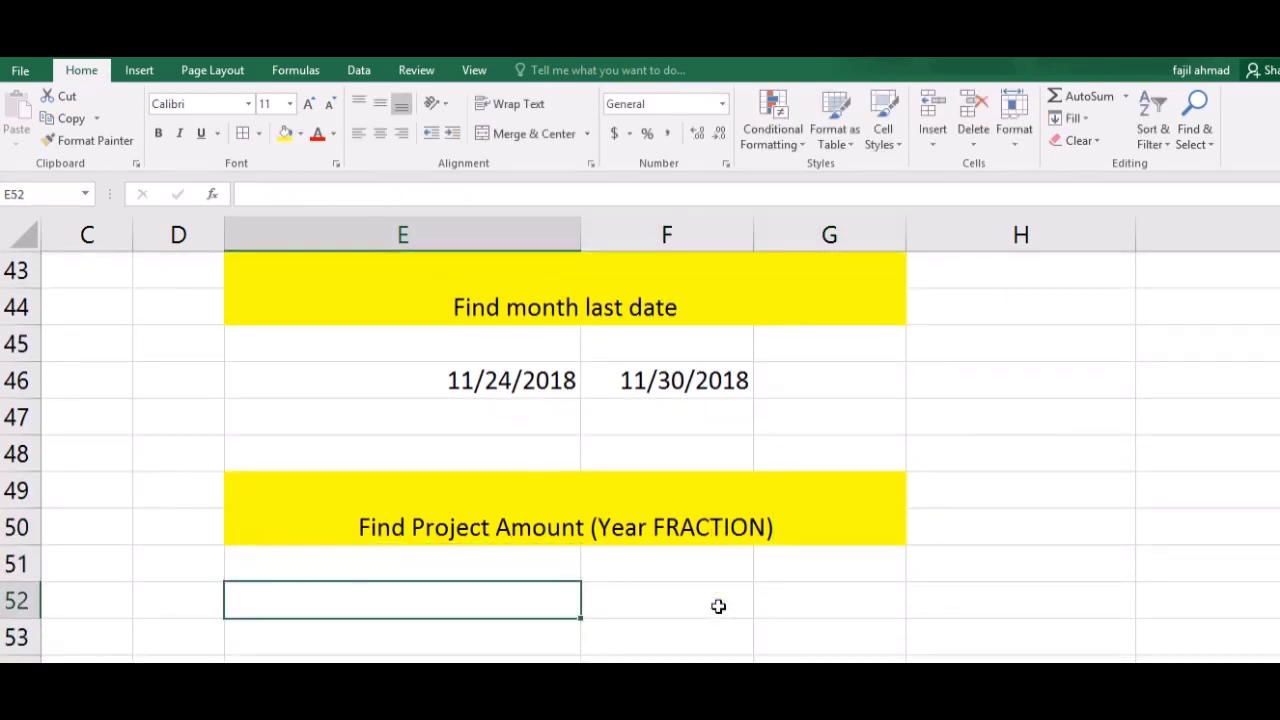
type("ST")
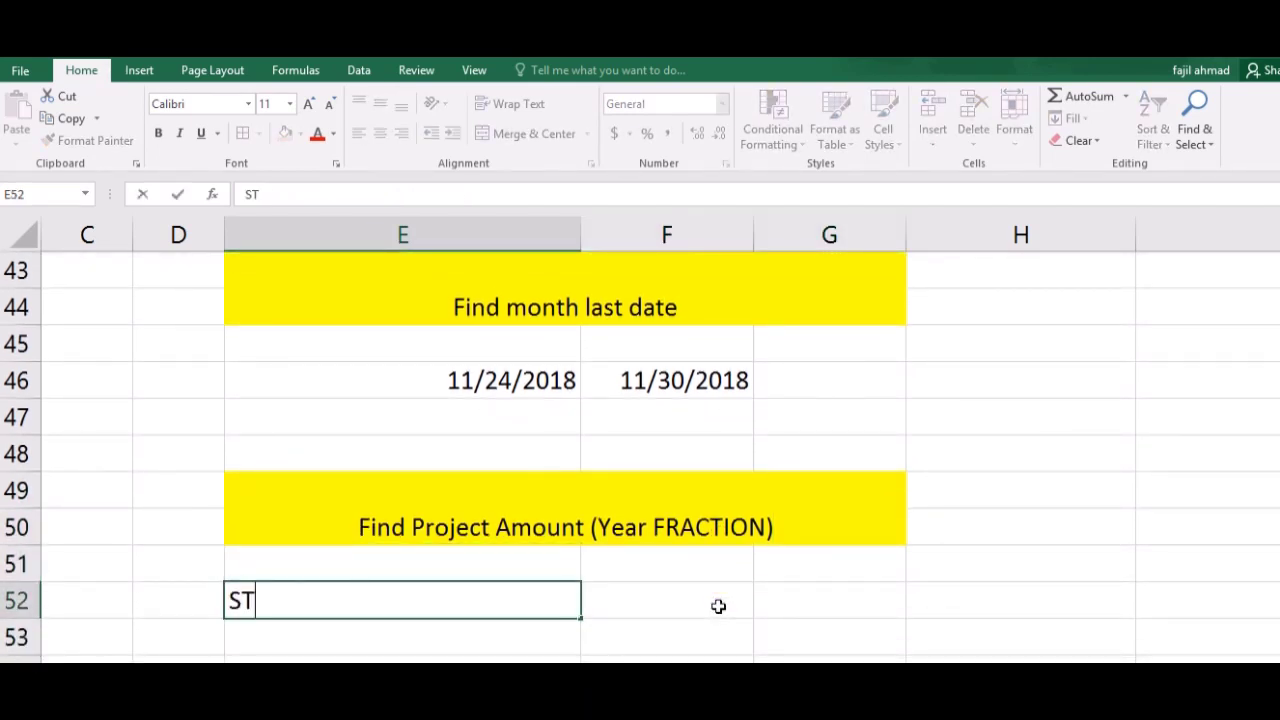
type("ARTING")
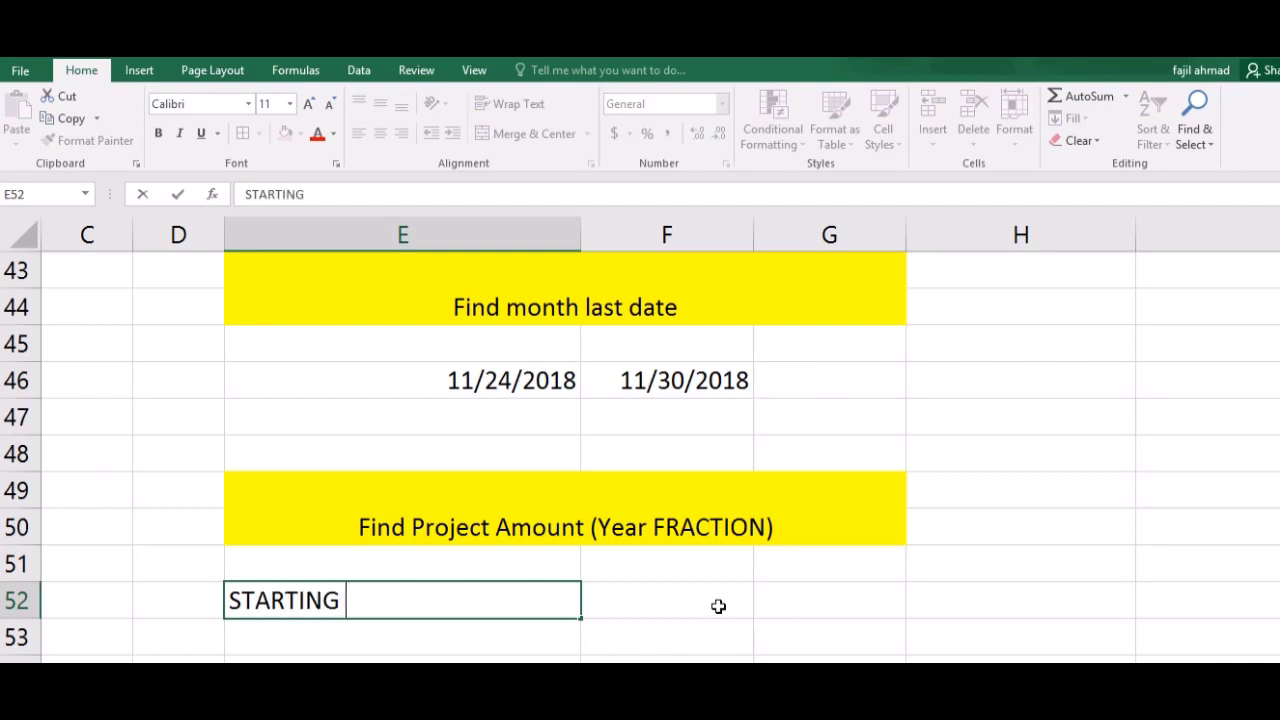
type(" DATE")
left_click(718, 606)
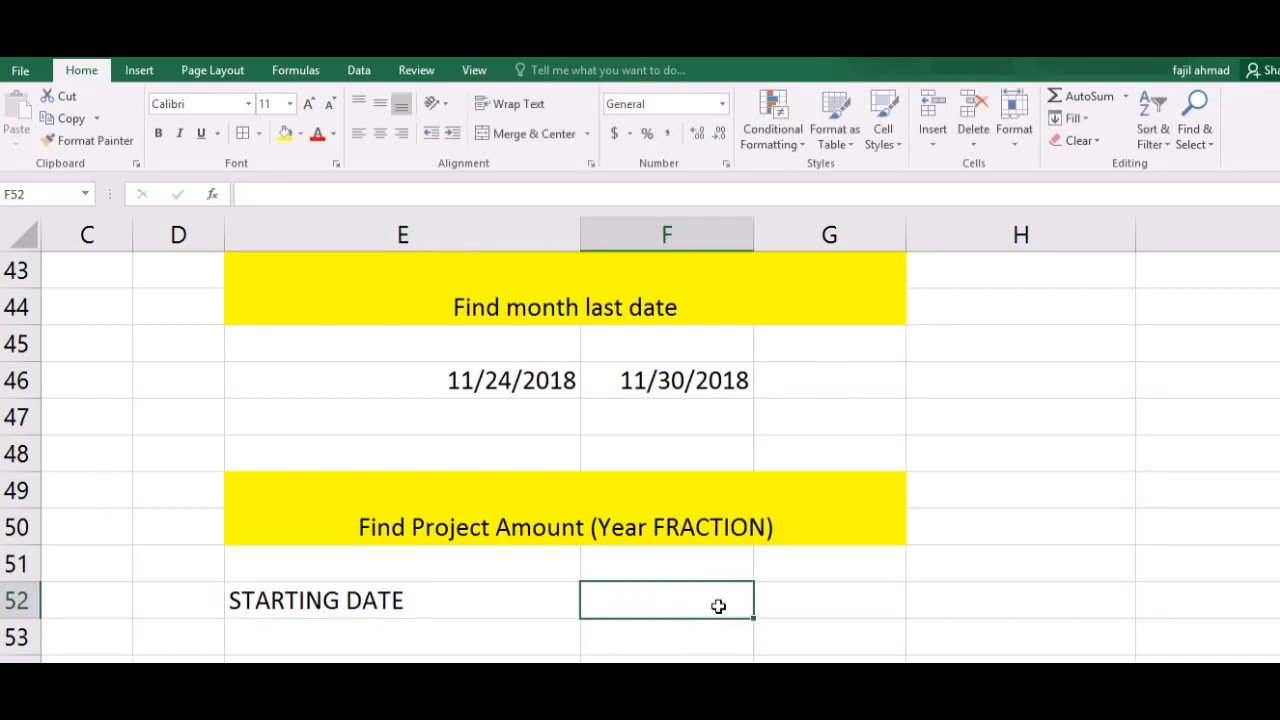
type("END")
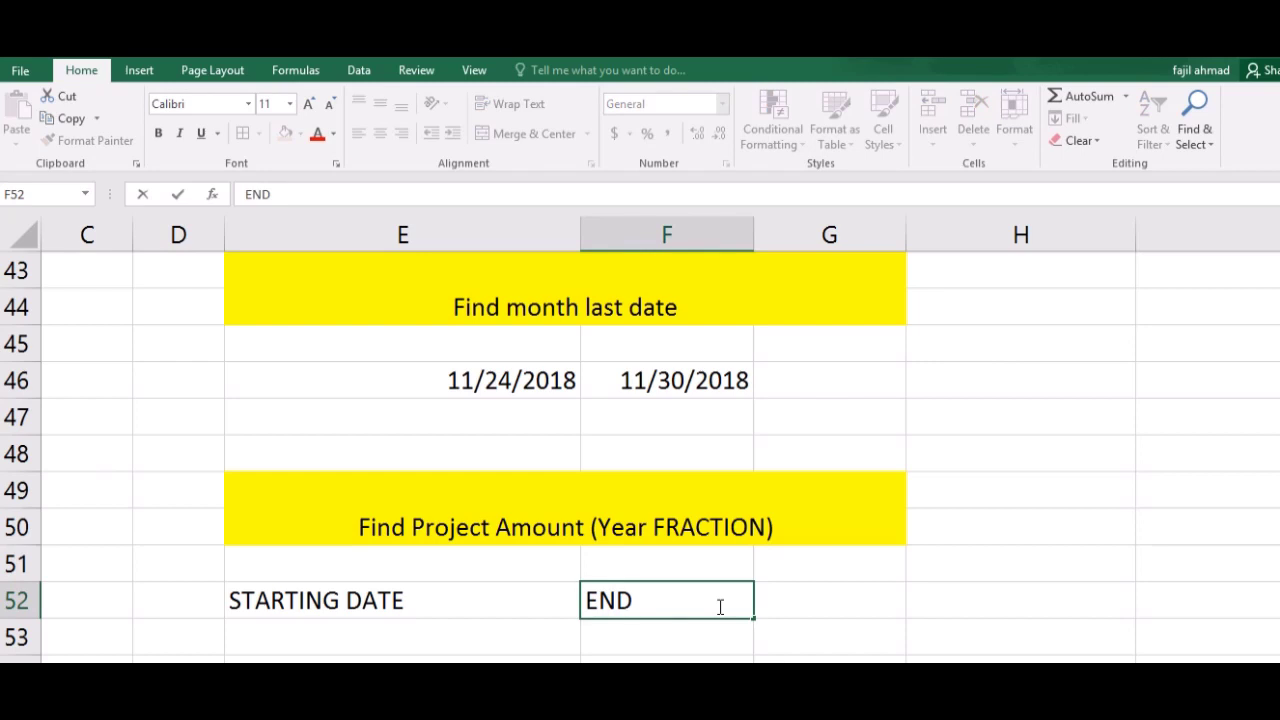
type("ING DATE")
key("Tab")
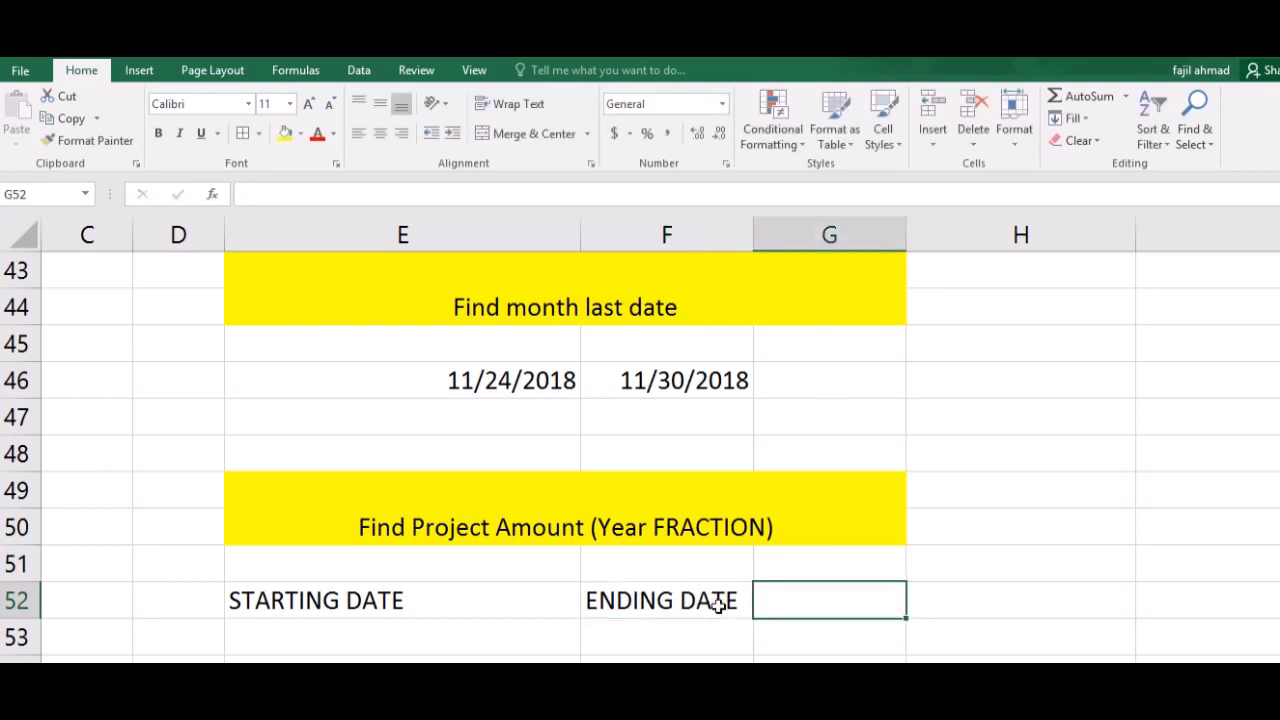
type("A")
type("MOUNT PRO")
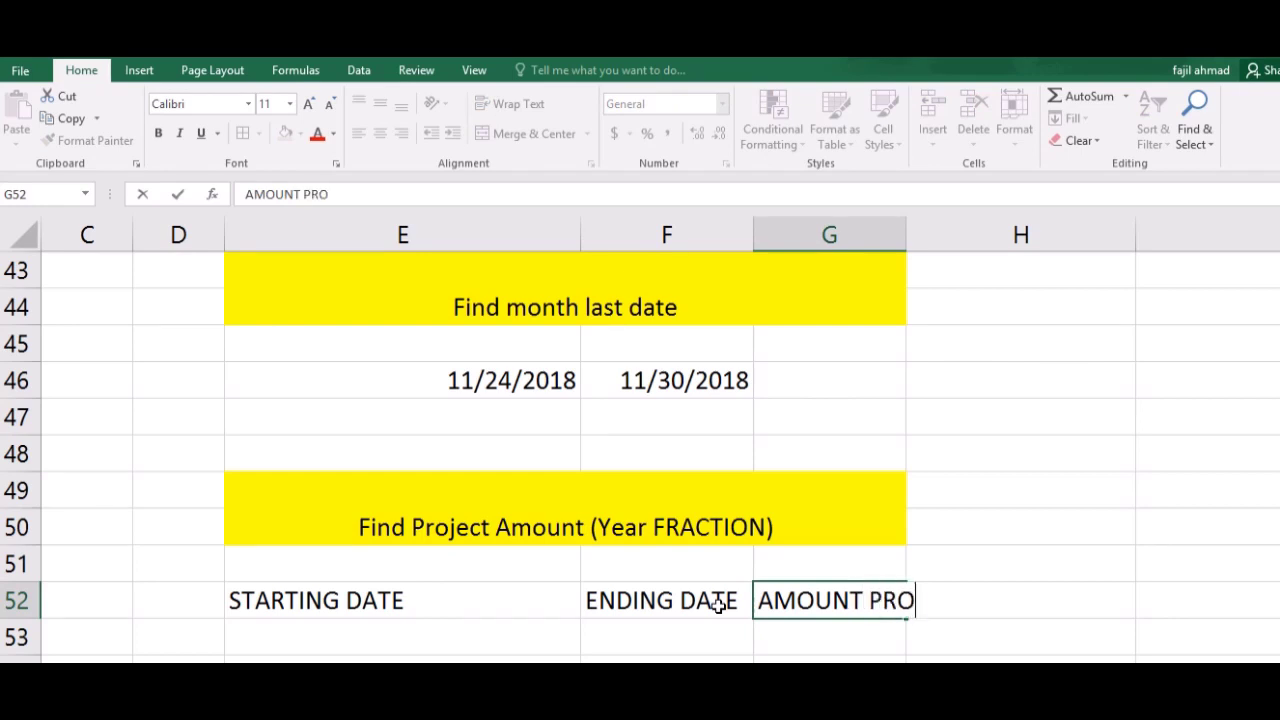
type("JECT")
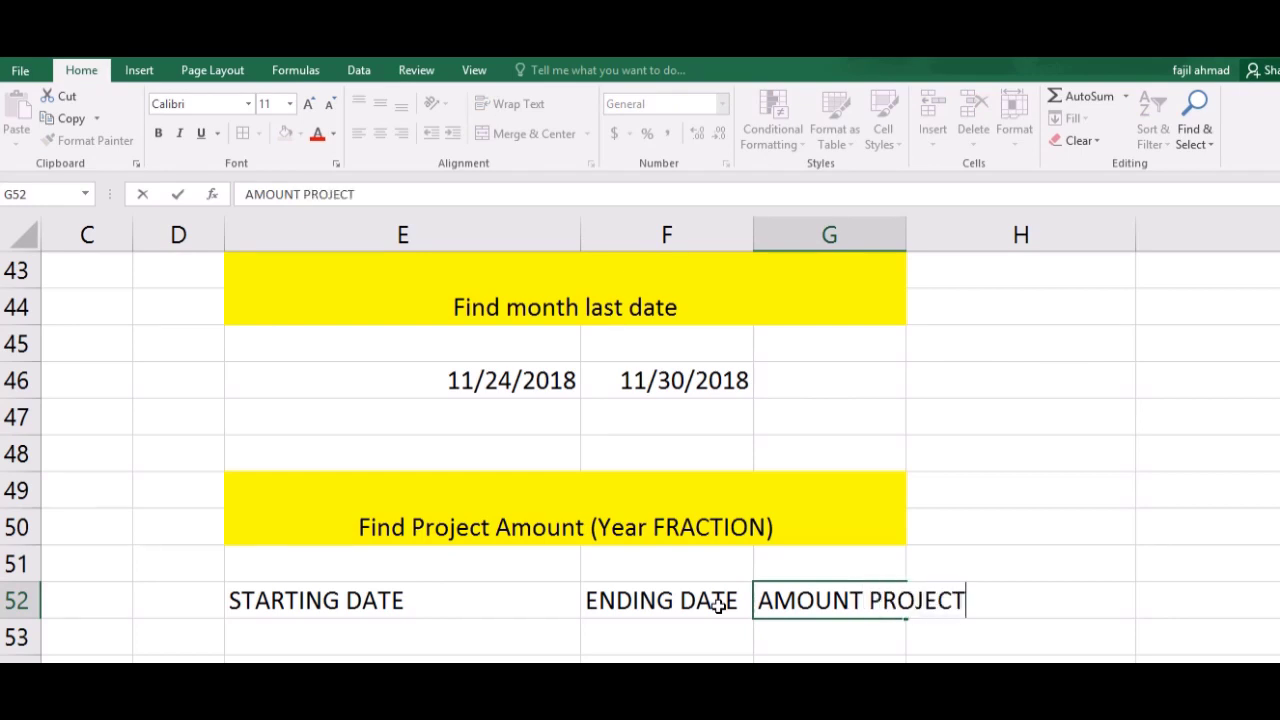
key("Tab")
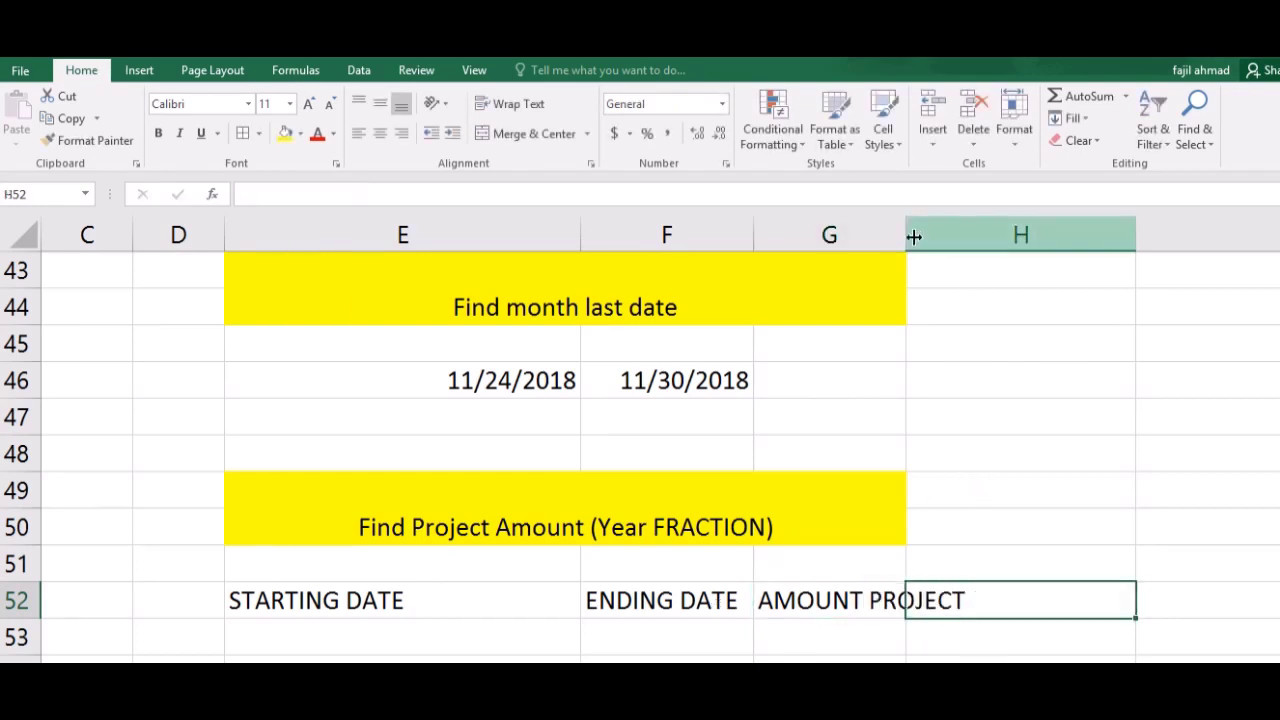
Autofit column G, add the WORK and PAID headers, and narrow columns H and I
double_click(905, 234)
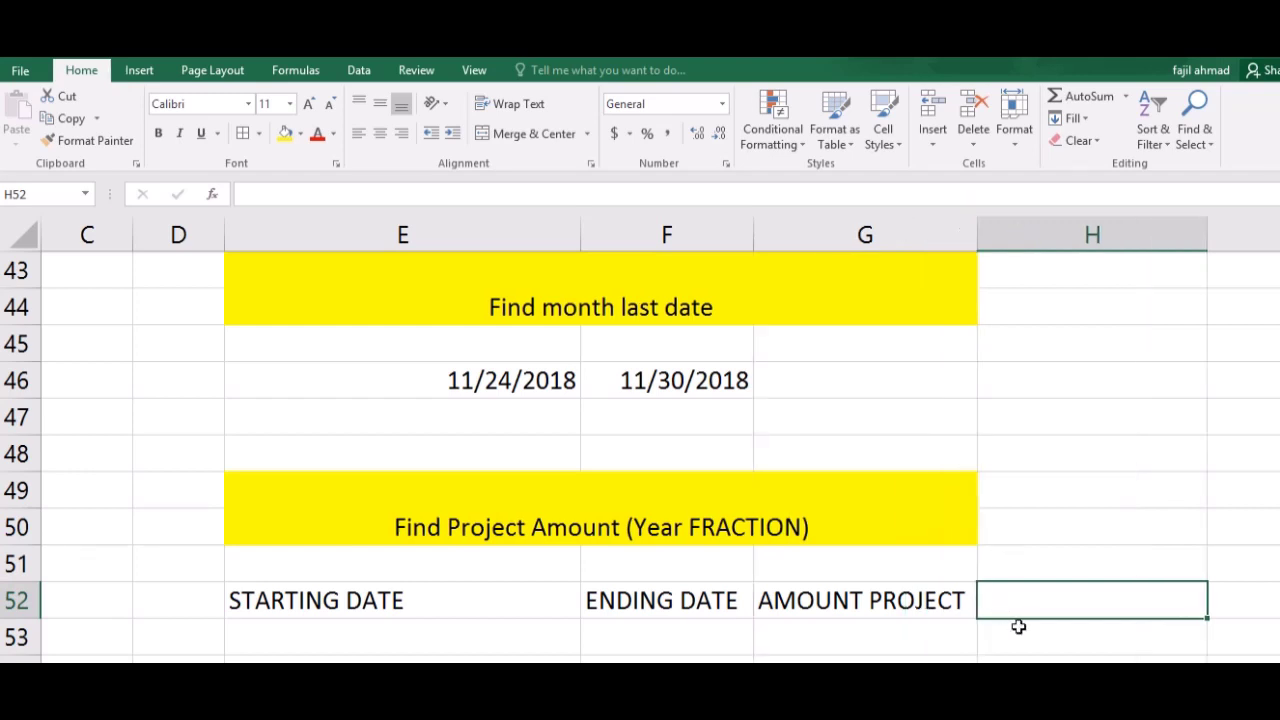
type("W")
type("ORK")
key("Tab")
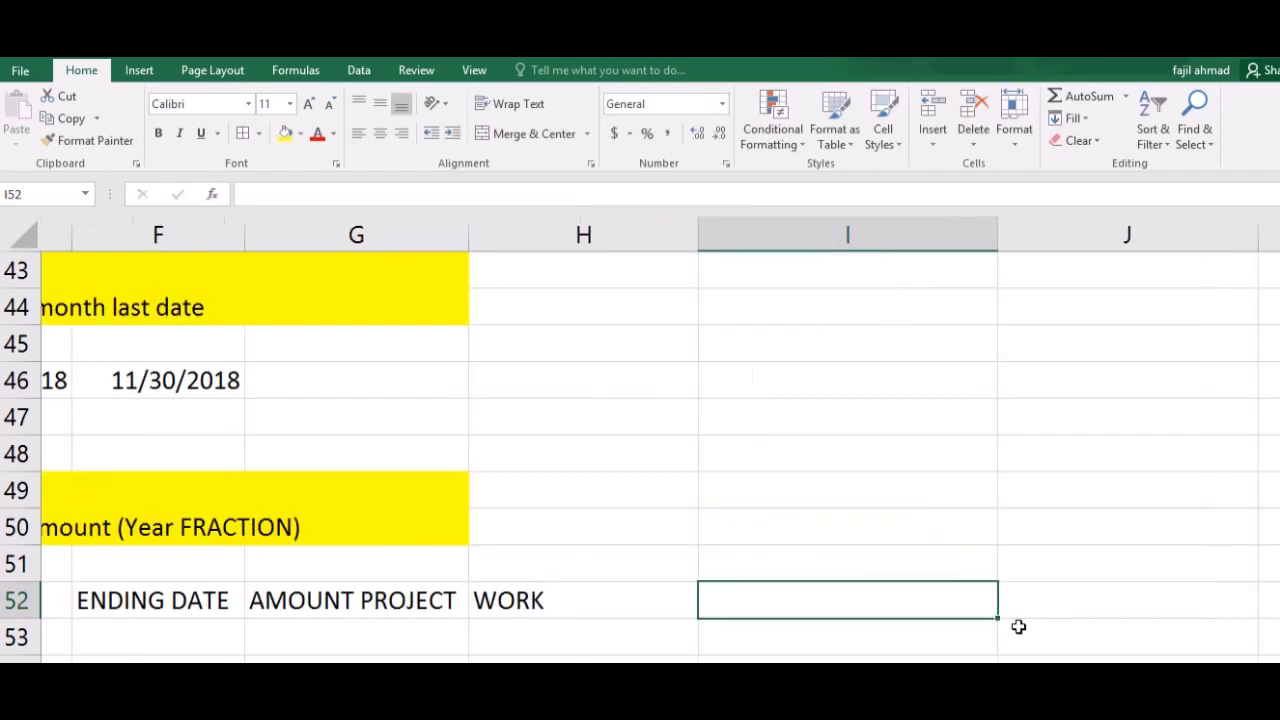
type("PAID")
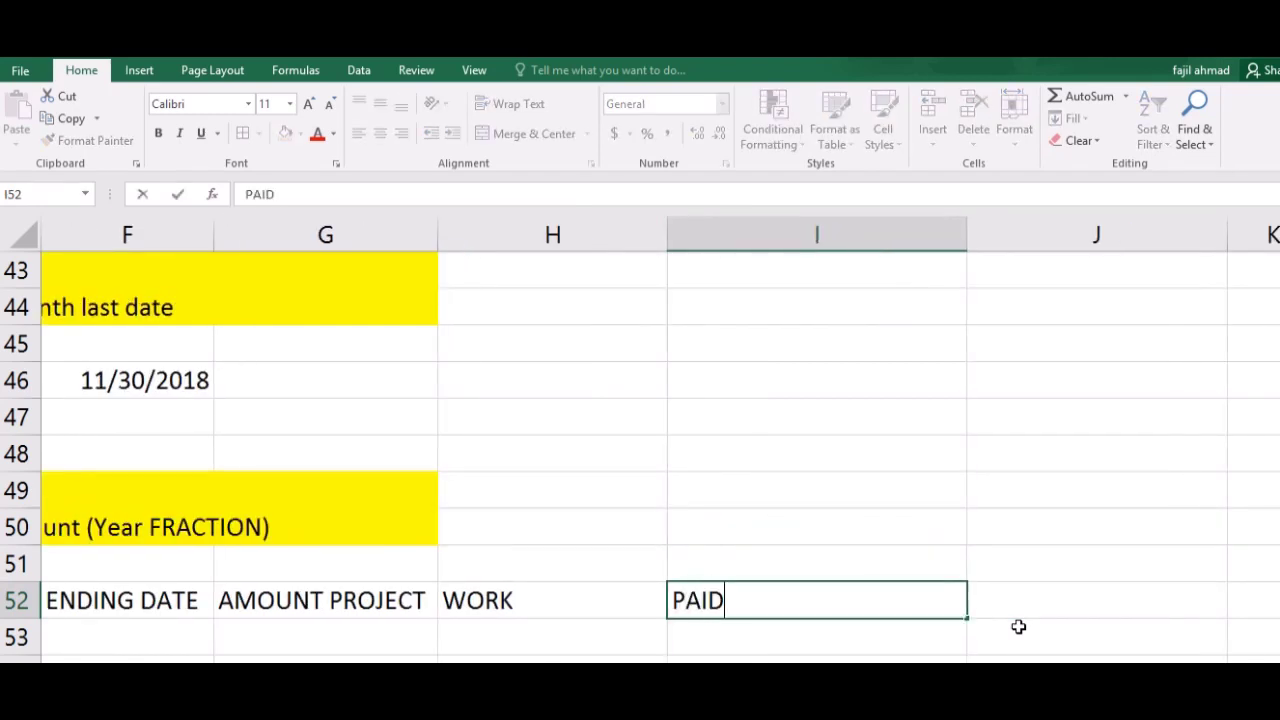
left_click(602, 598)
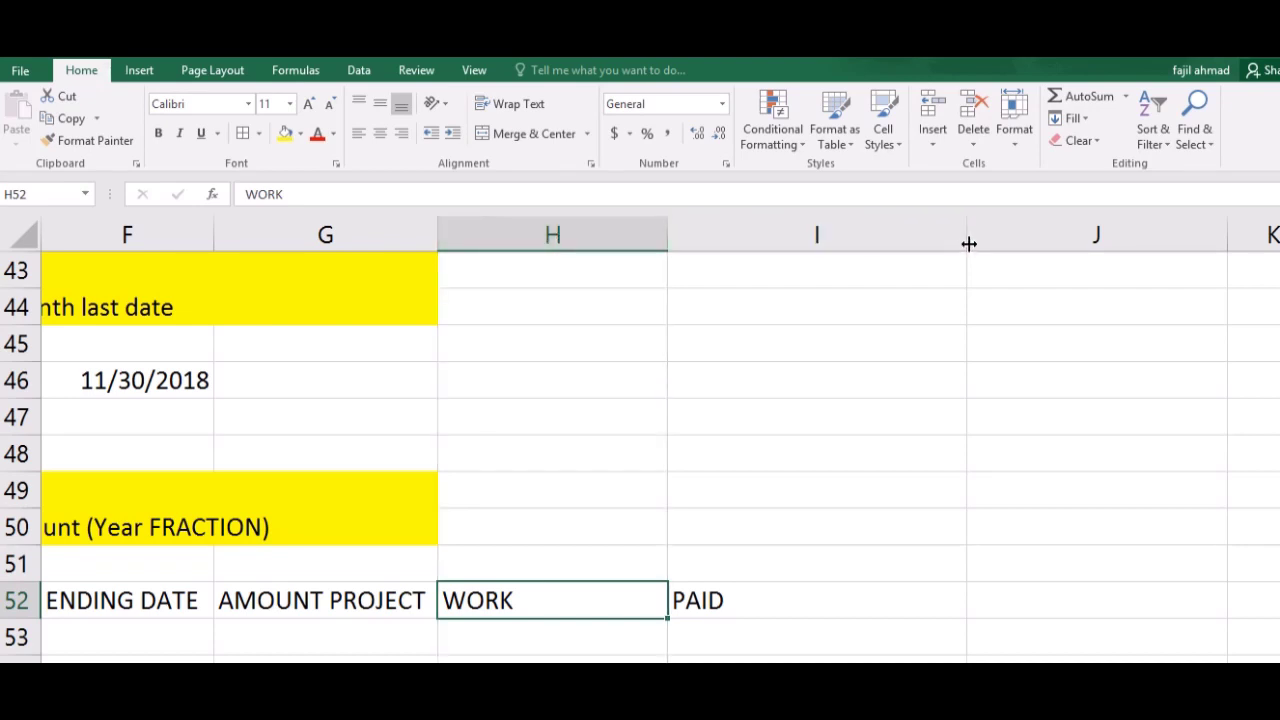
left_click_drag(967, 240, 776, 240)
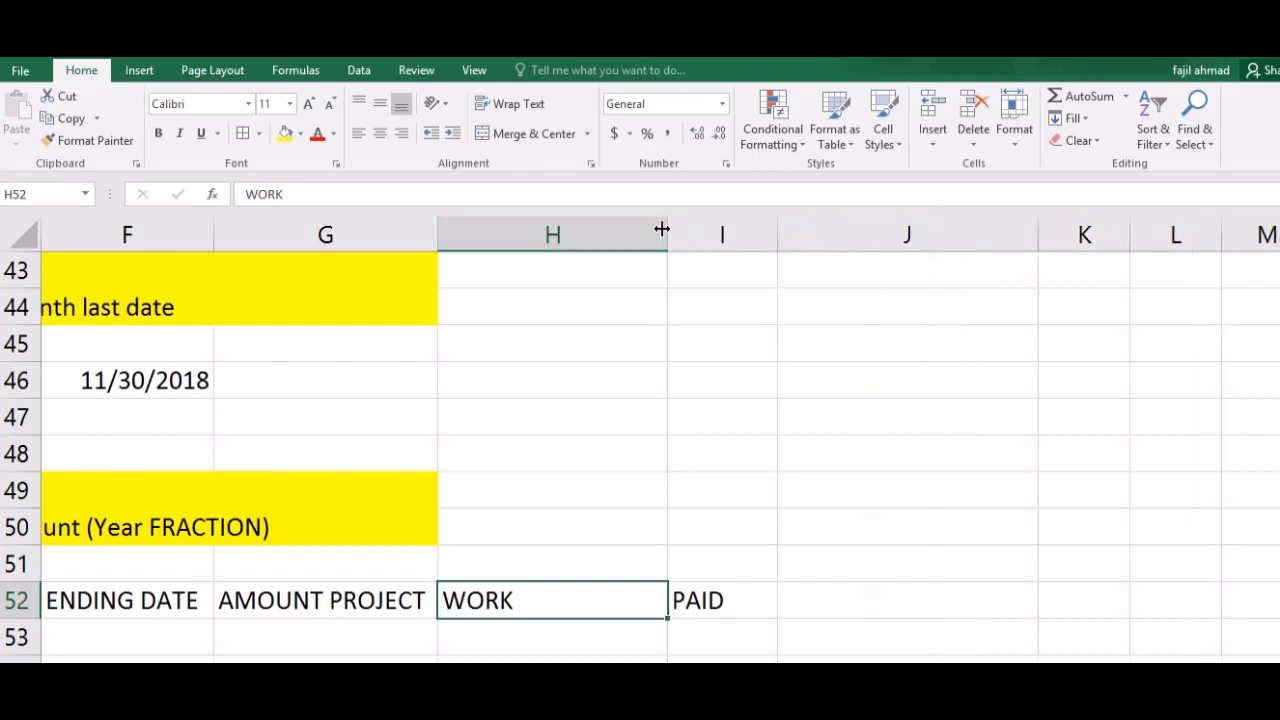
left_click_drag(668, 240, 568, 234)
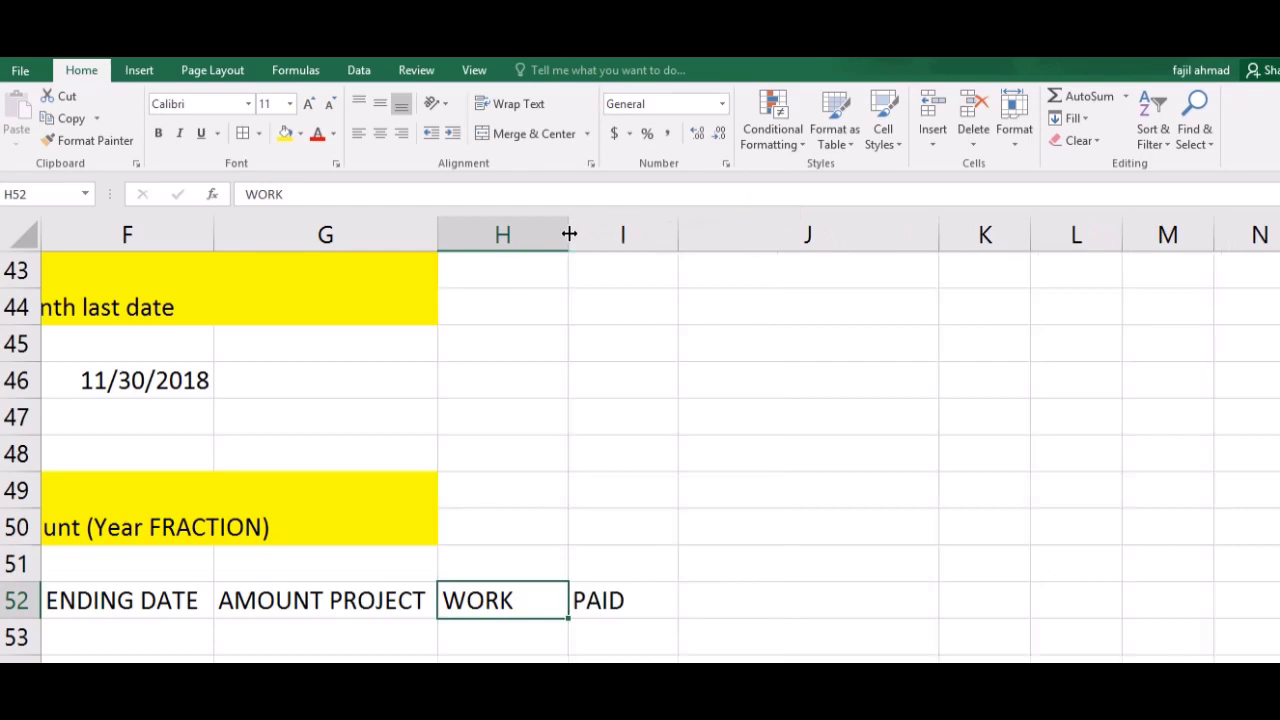
left_click(100, 604)
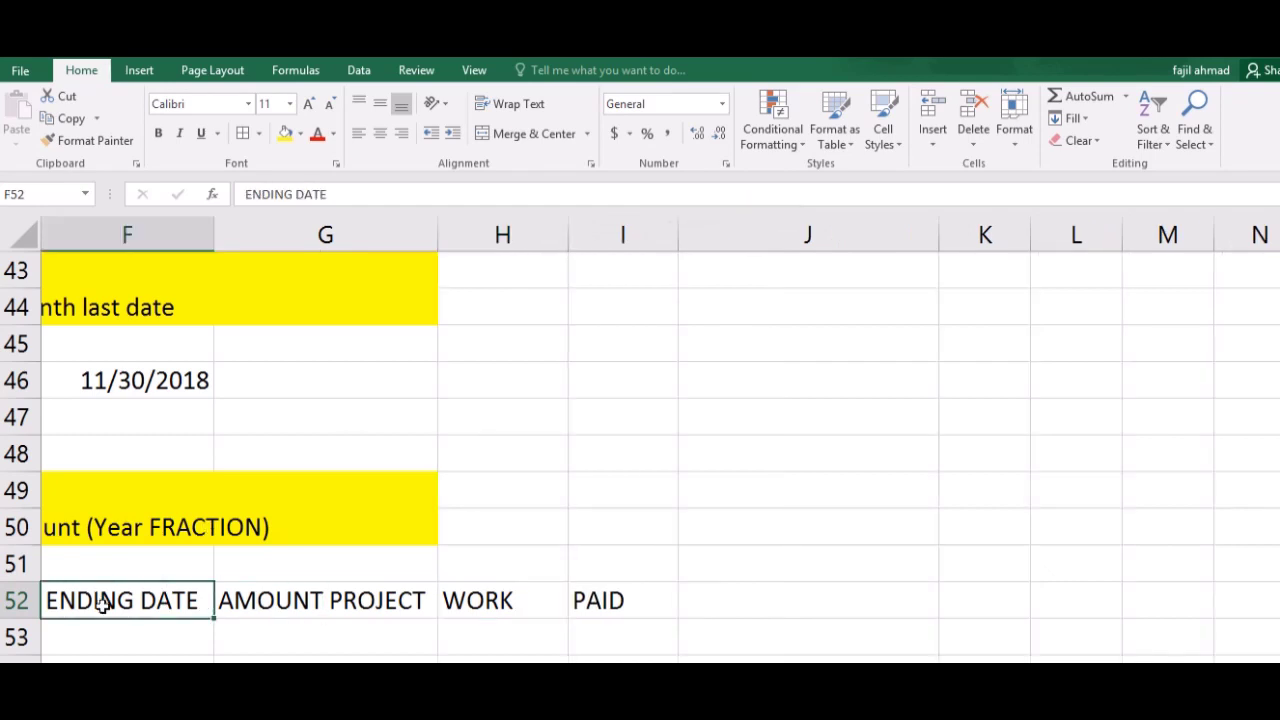
key("Left")
key("Left")
key("Left")
key("Left")
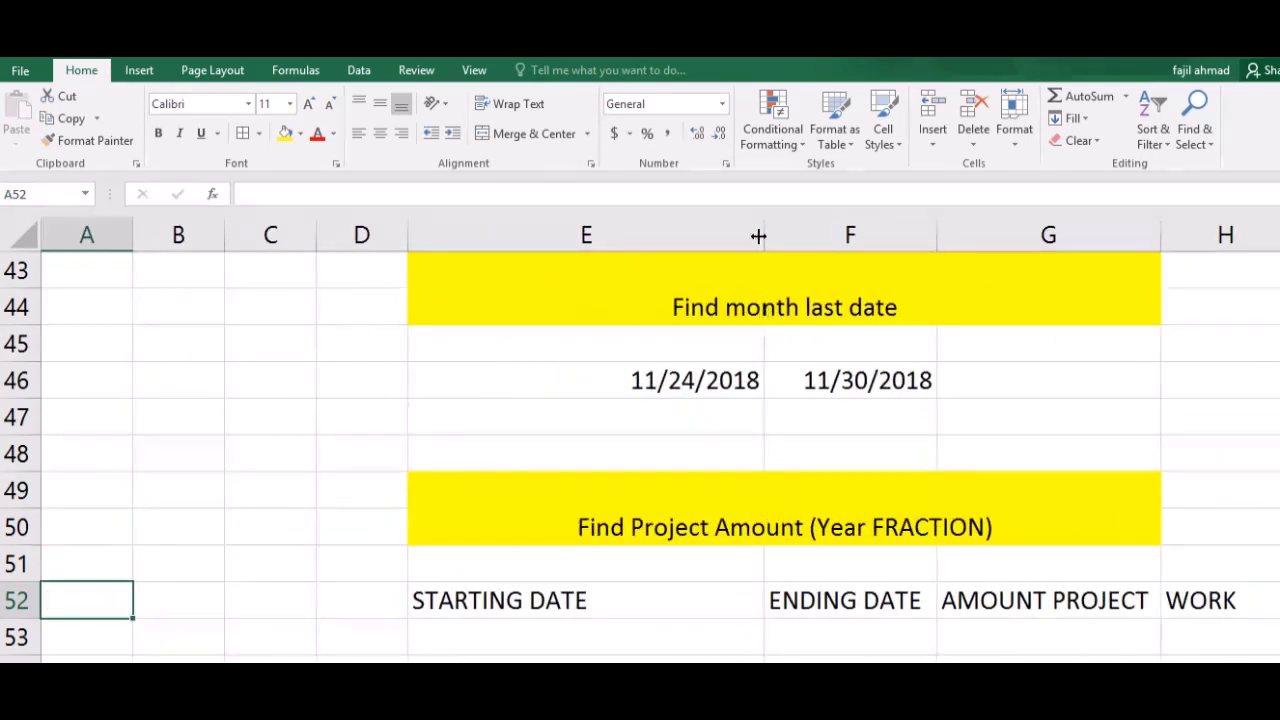
left_click_drag(763, 235, 620, 240)
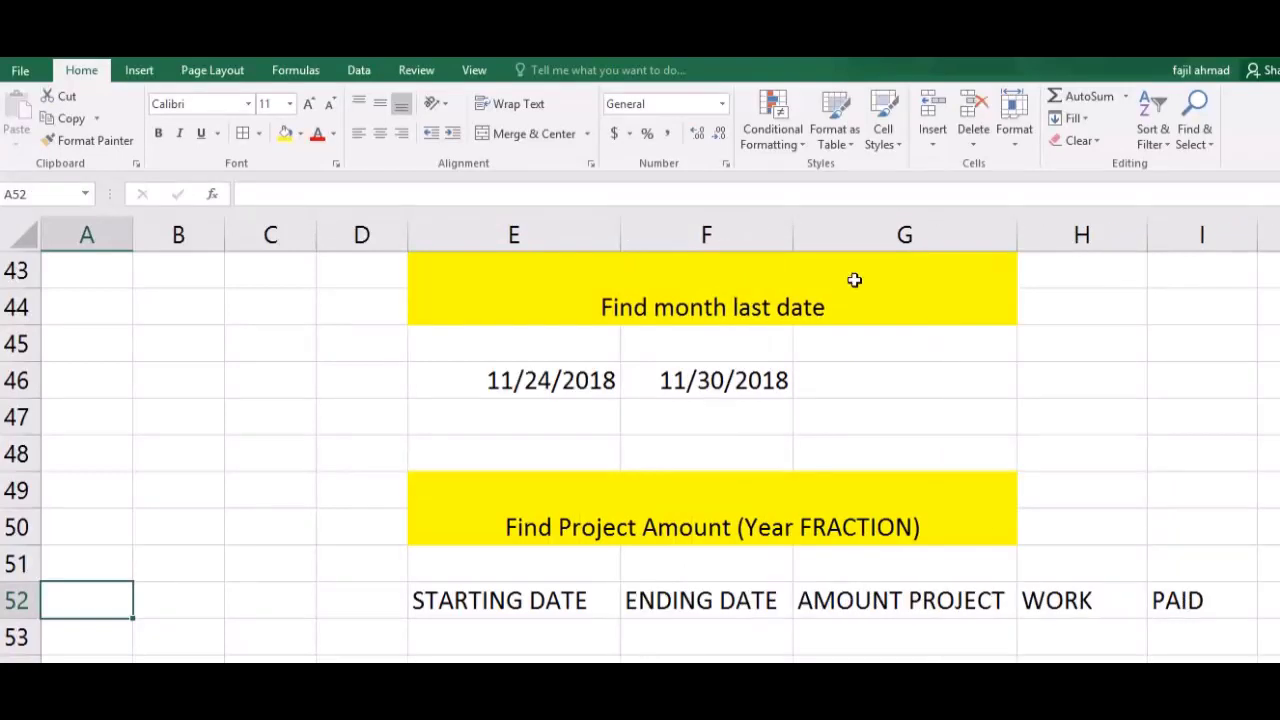
left_click(963, 619)
key("Down")
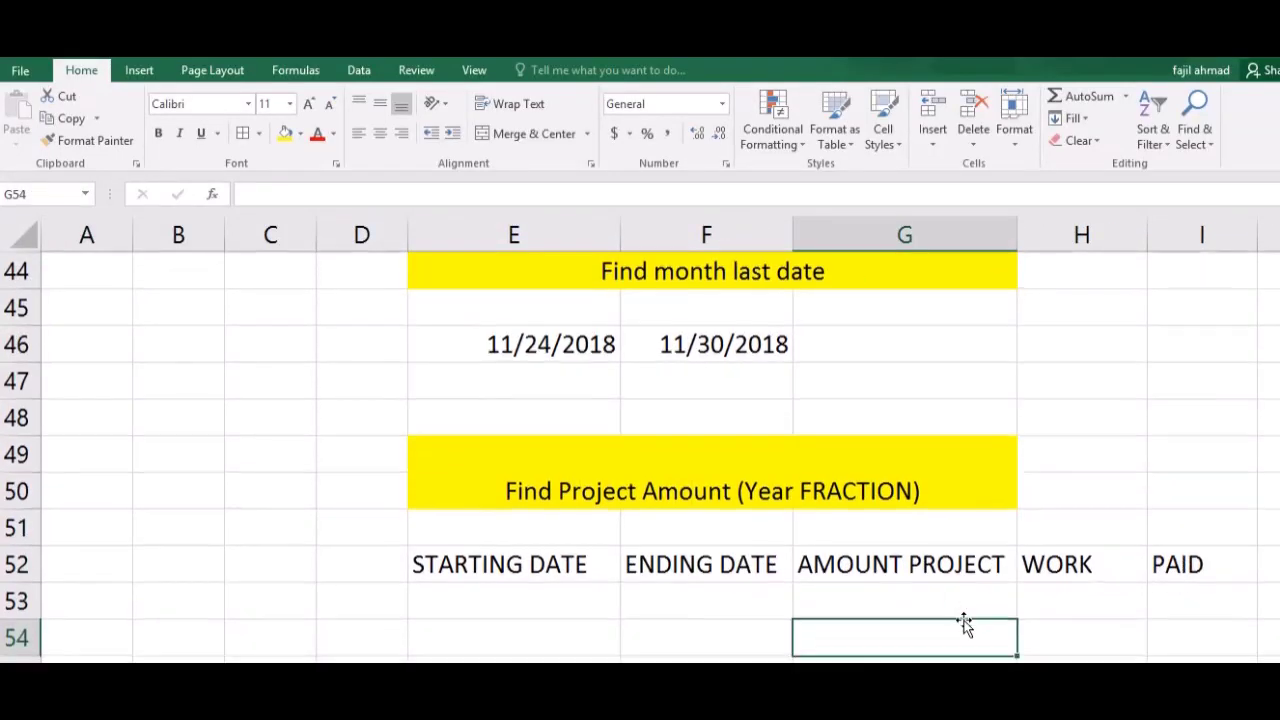
key("Down")
key("Right")
key("Right")
key("Right")
key("Right")
key("Left")
key("Left")
key("Left")
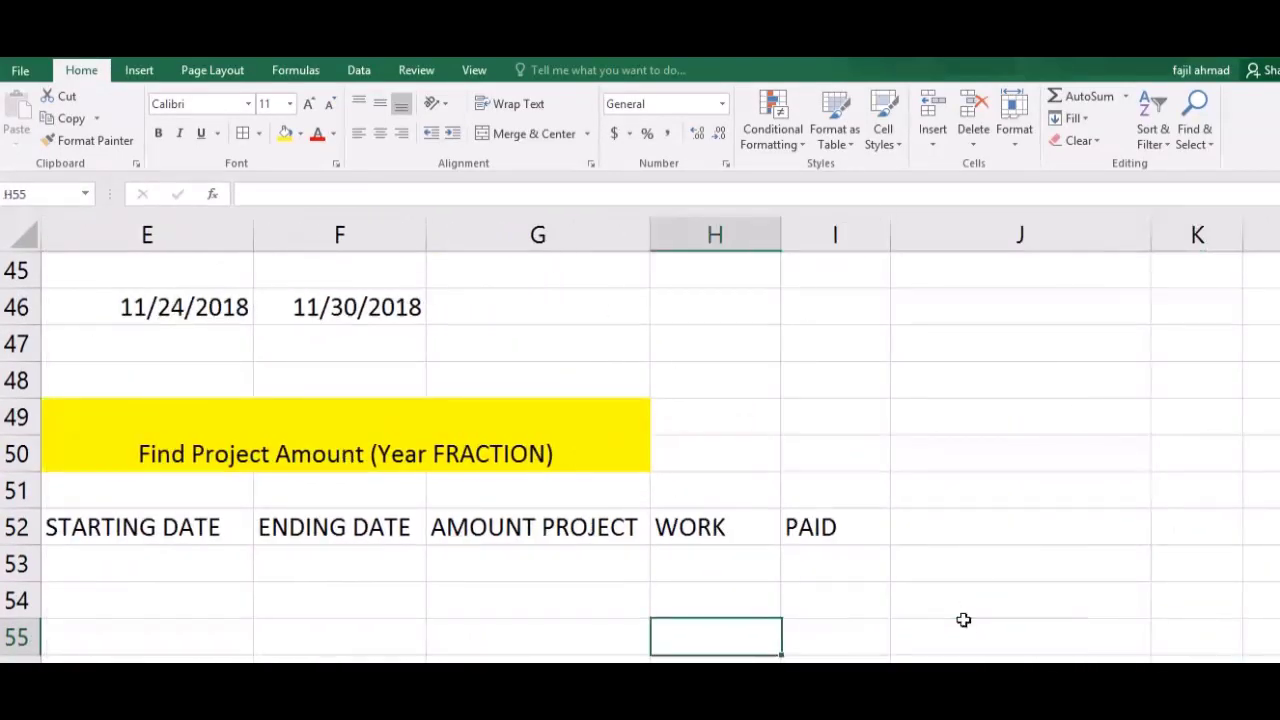
key("Left")
key("Left")
key("Left")
key("Left")
key("Left")
key("Right")
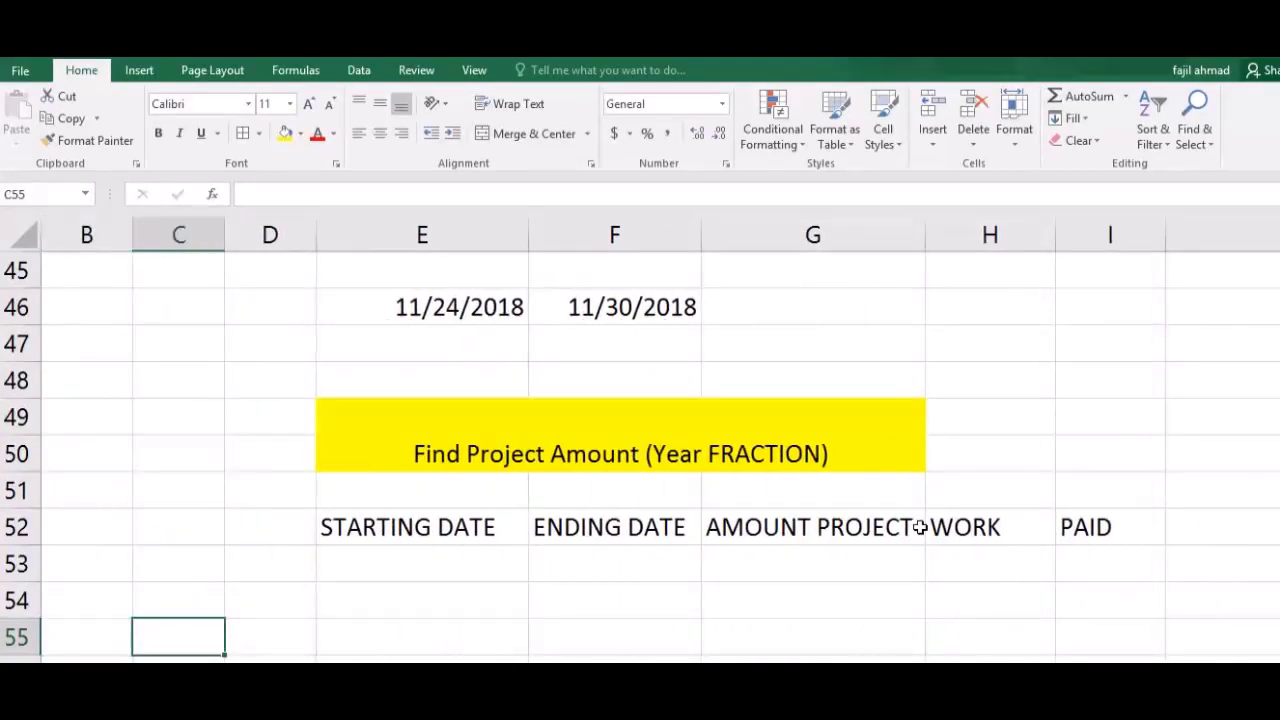
left_click(494, 559)
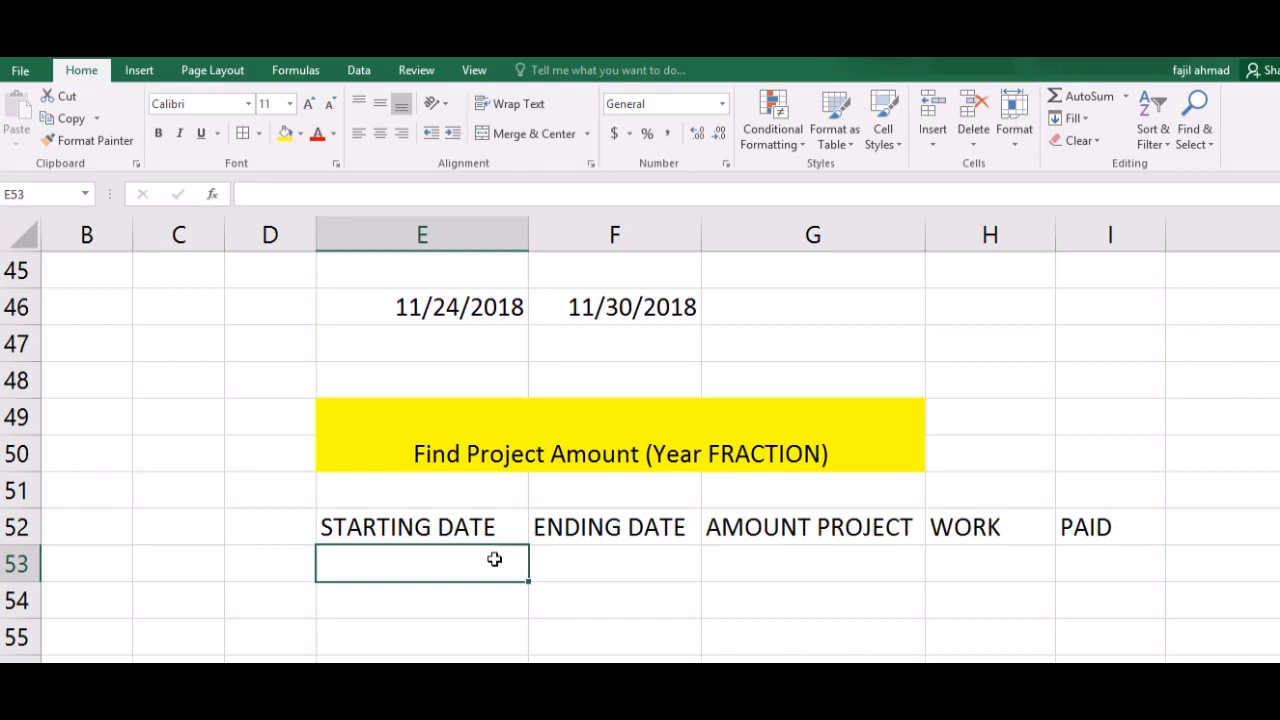
Enter start date =DATE(2018,01,01) in E53 and end date 11/24/2018 in F53
type("=DAT")
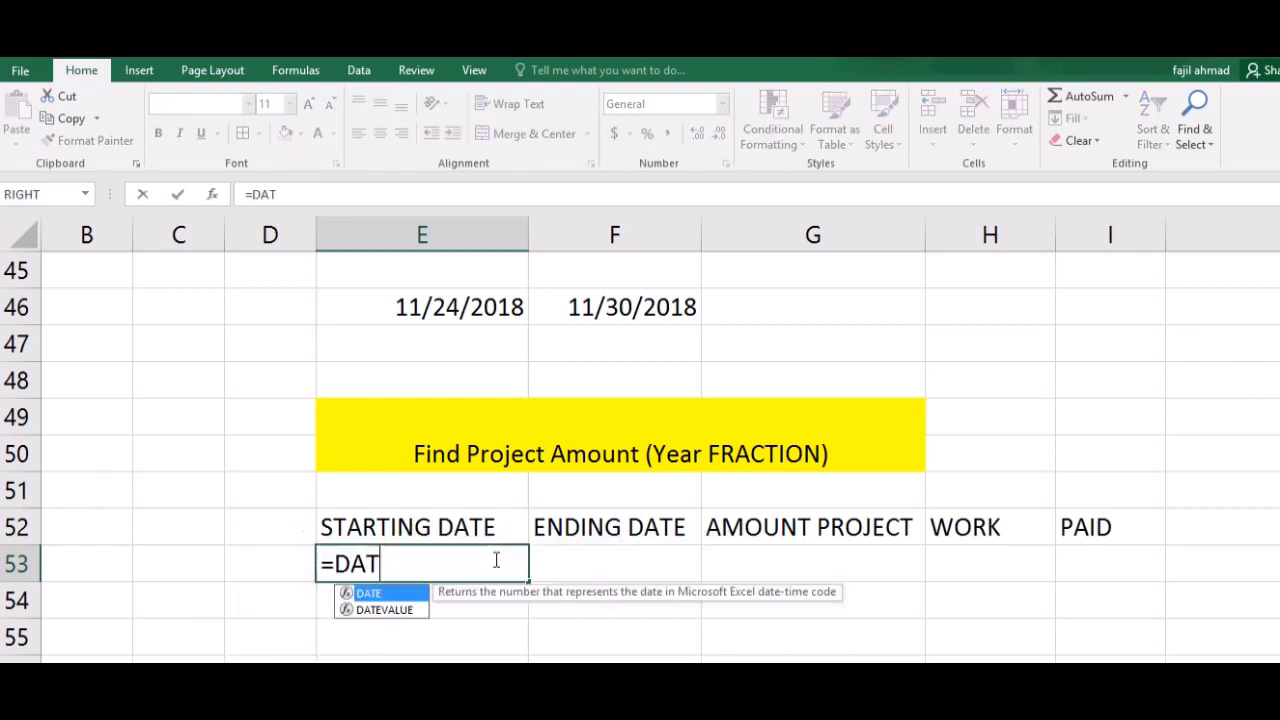
type("E(")
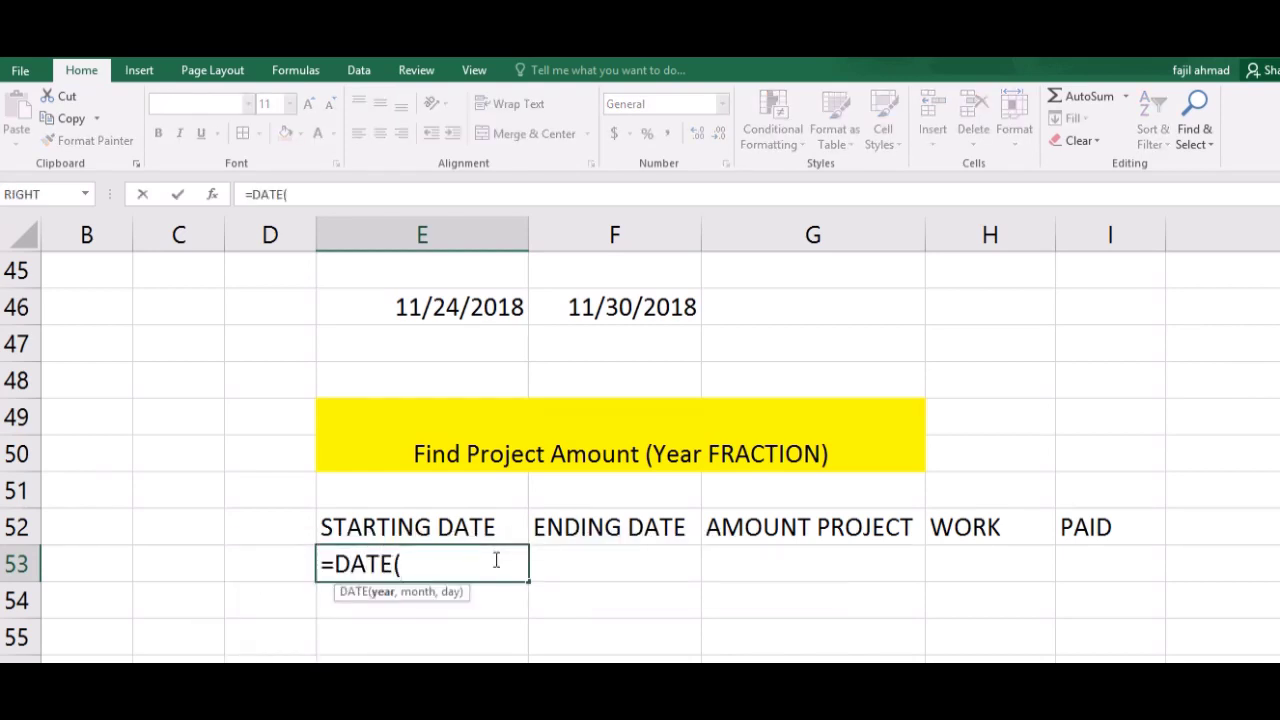
type("201")
type("8,")
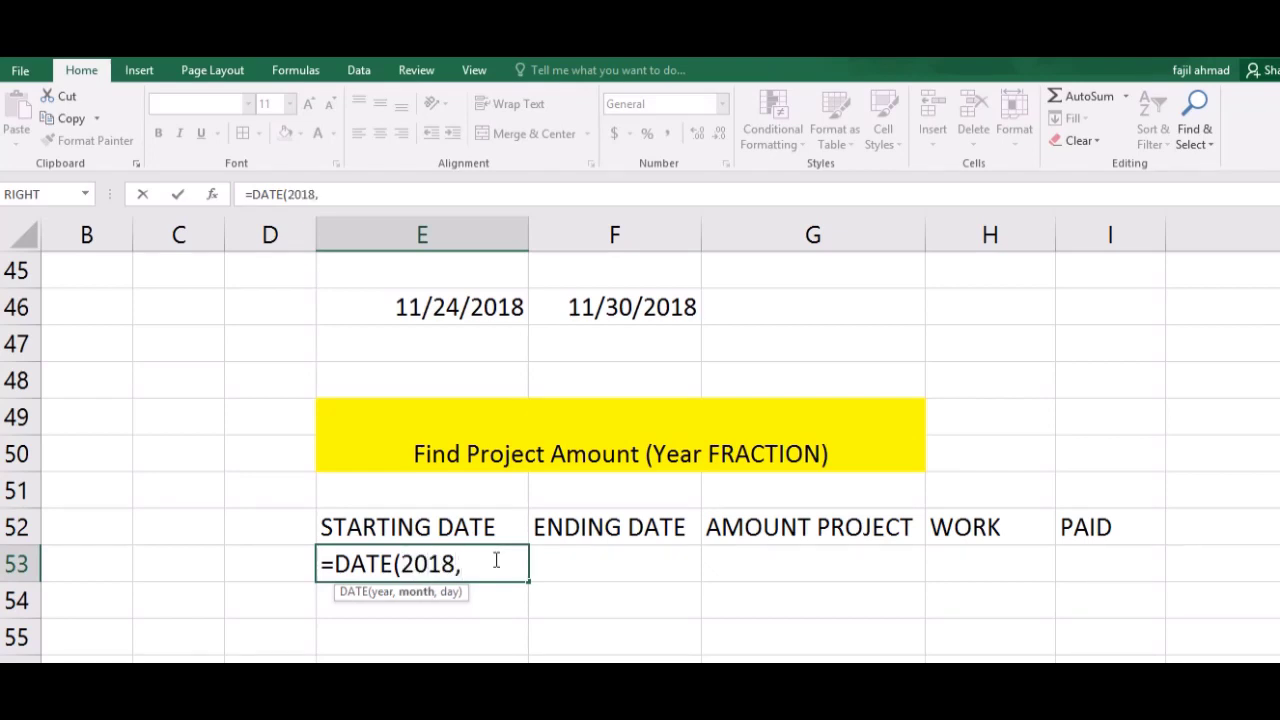
type("01")
type(",")
type("01")
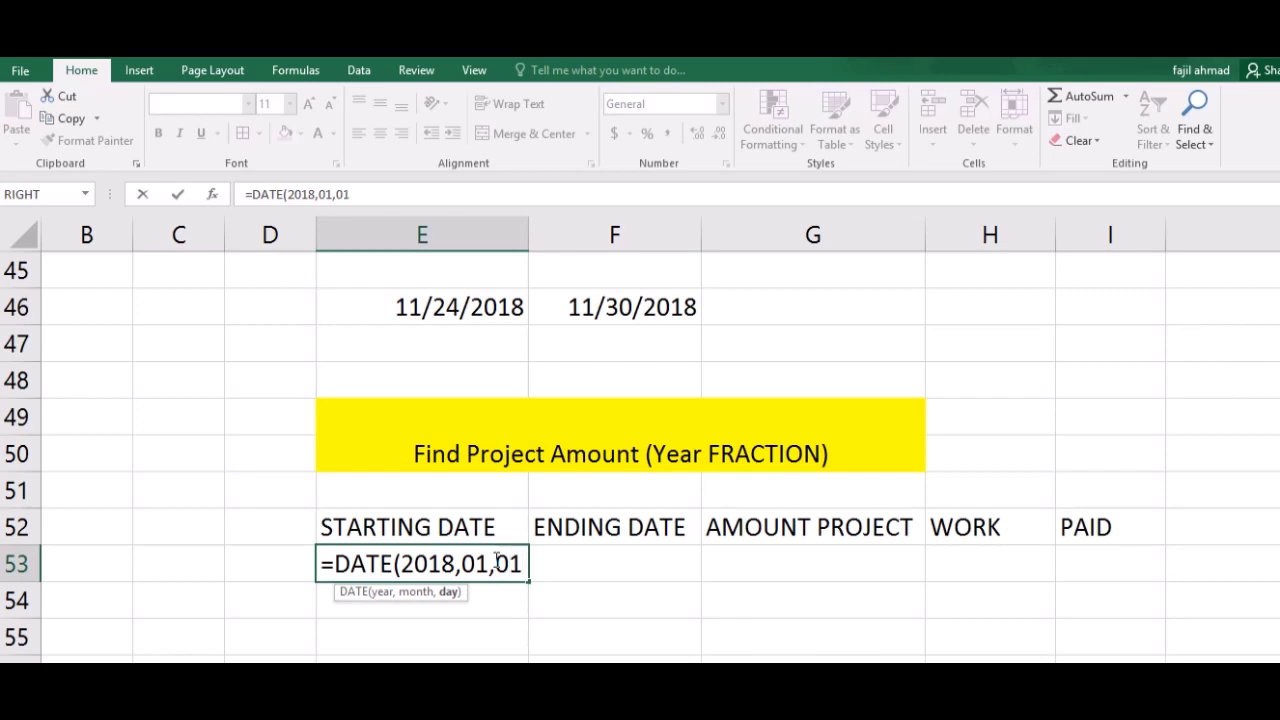
type(")")
key("Return")
key("Right")
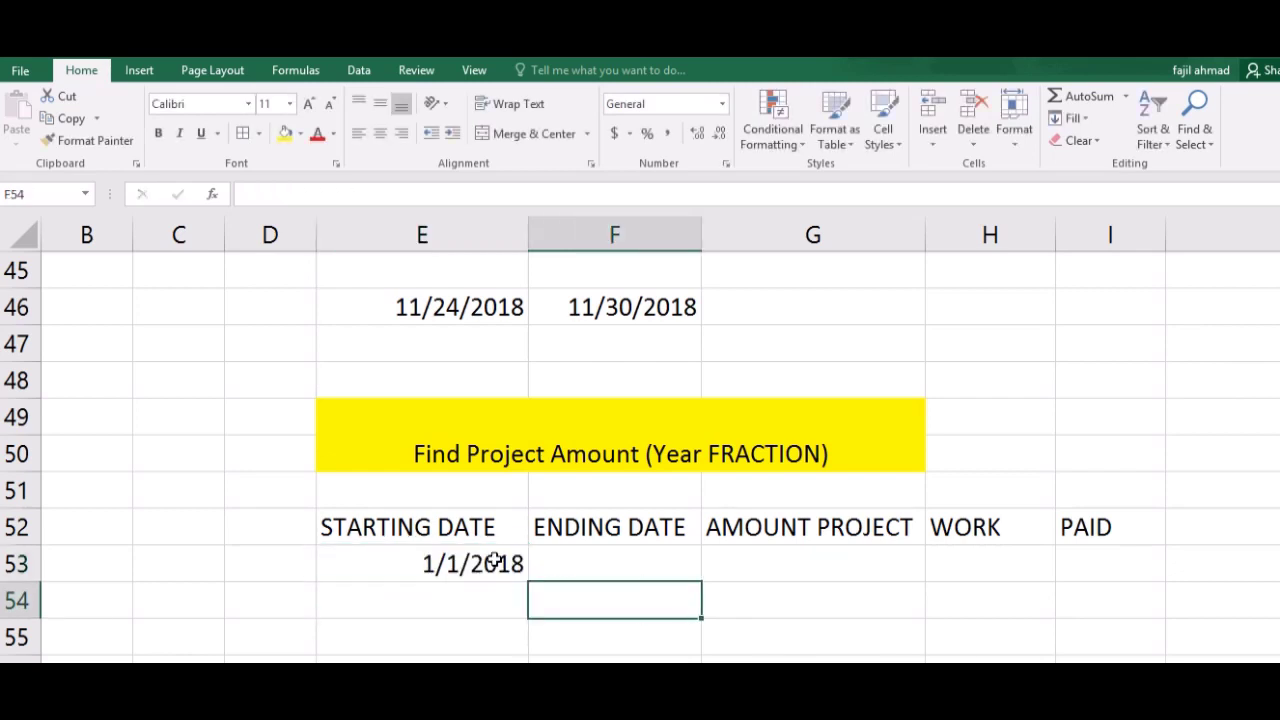
key("Up")
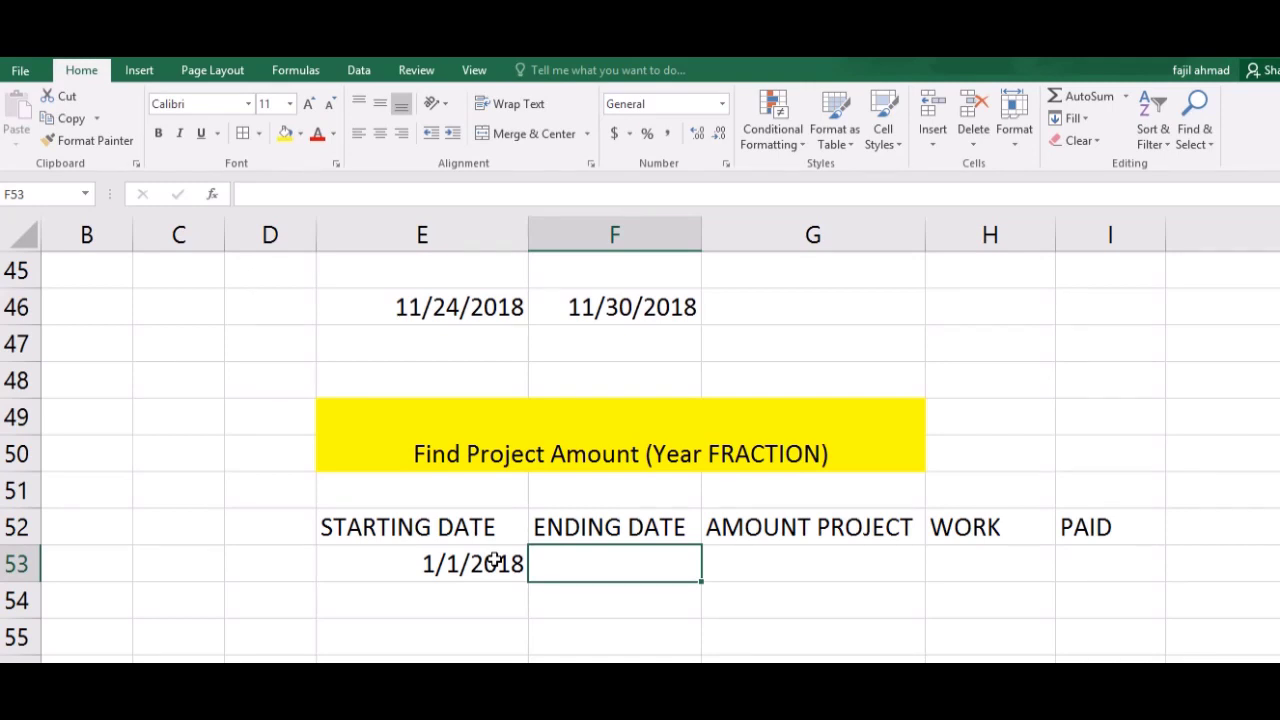
double_click(609, 595)
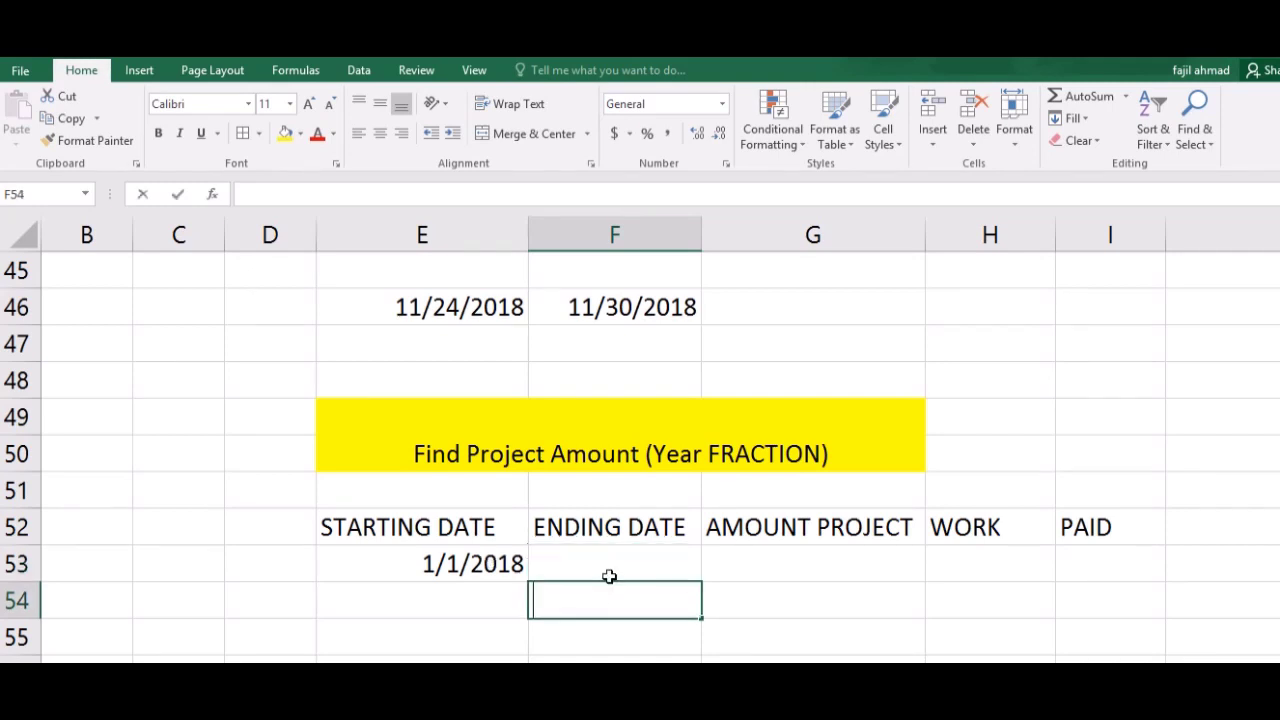
left_click(605, 559)
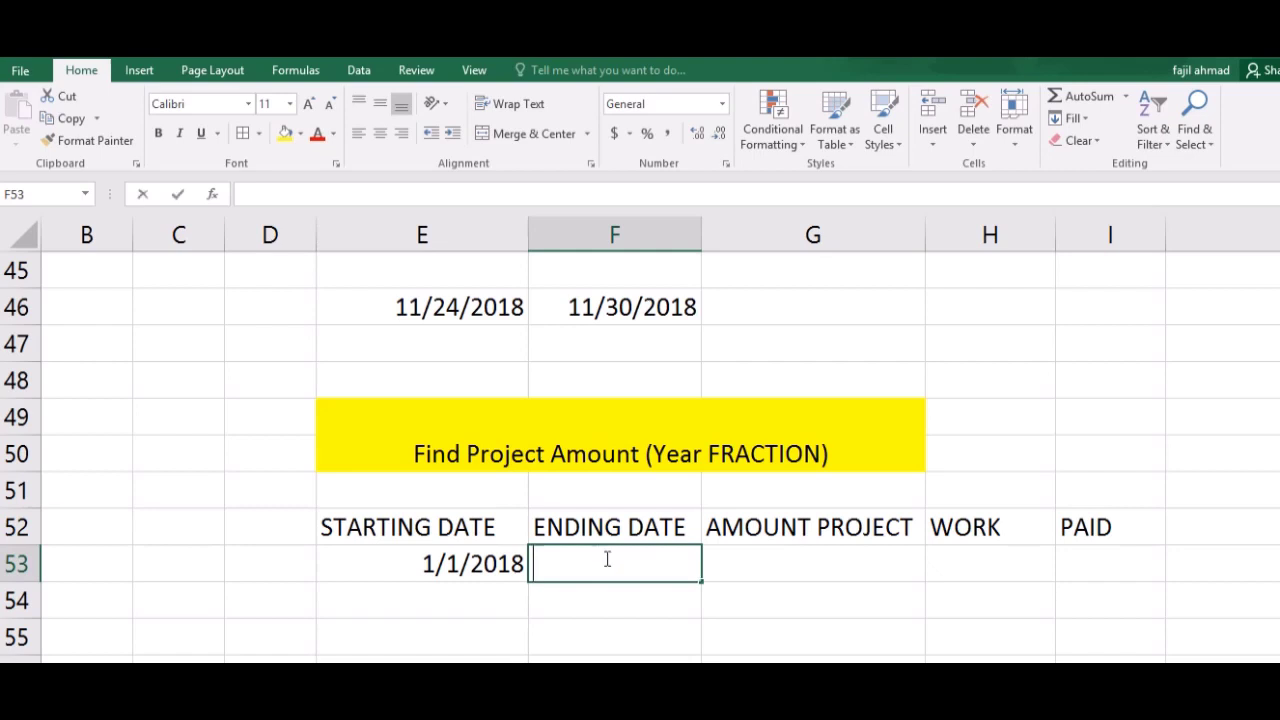
type("11/24/2018")
key("Tab")
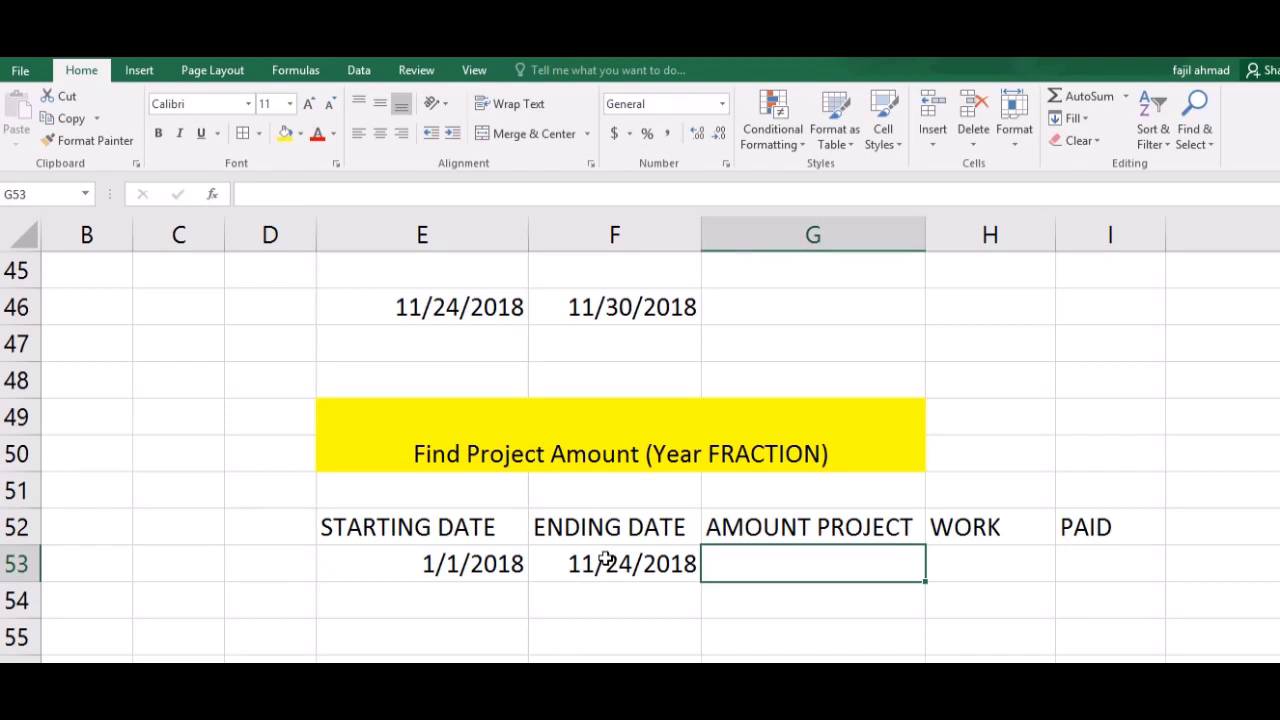
Enter the project amount 500000 in G53
type("5")
type("000")
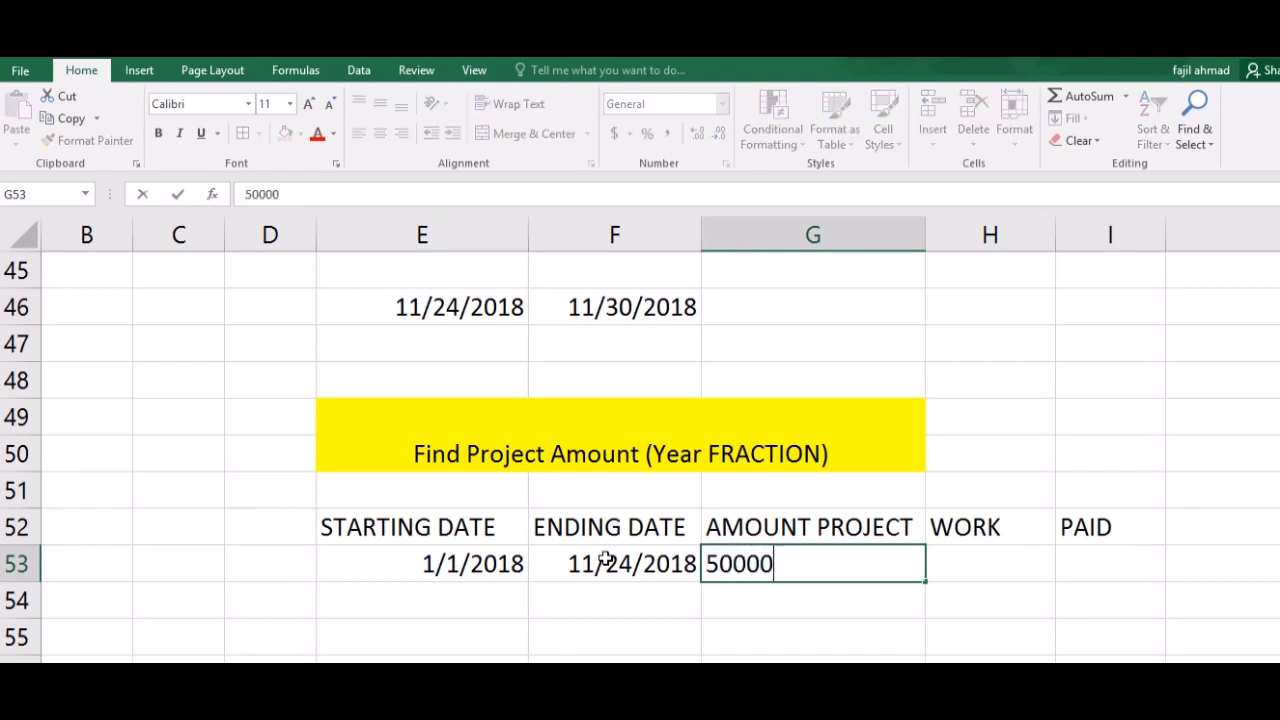
type("0")
key("BackSpace")
key("BackSpace")
key("BackSpace")
key("BackSpace")
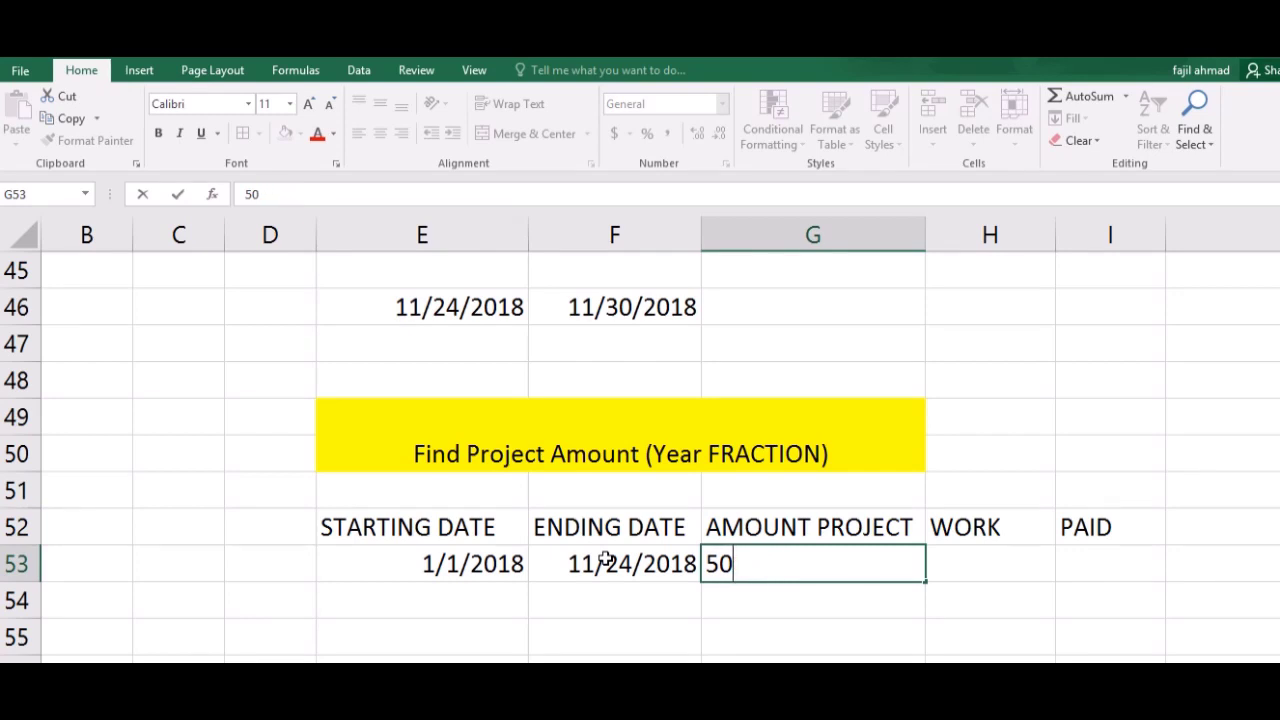
type("000")
type("00")
key("Tab")
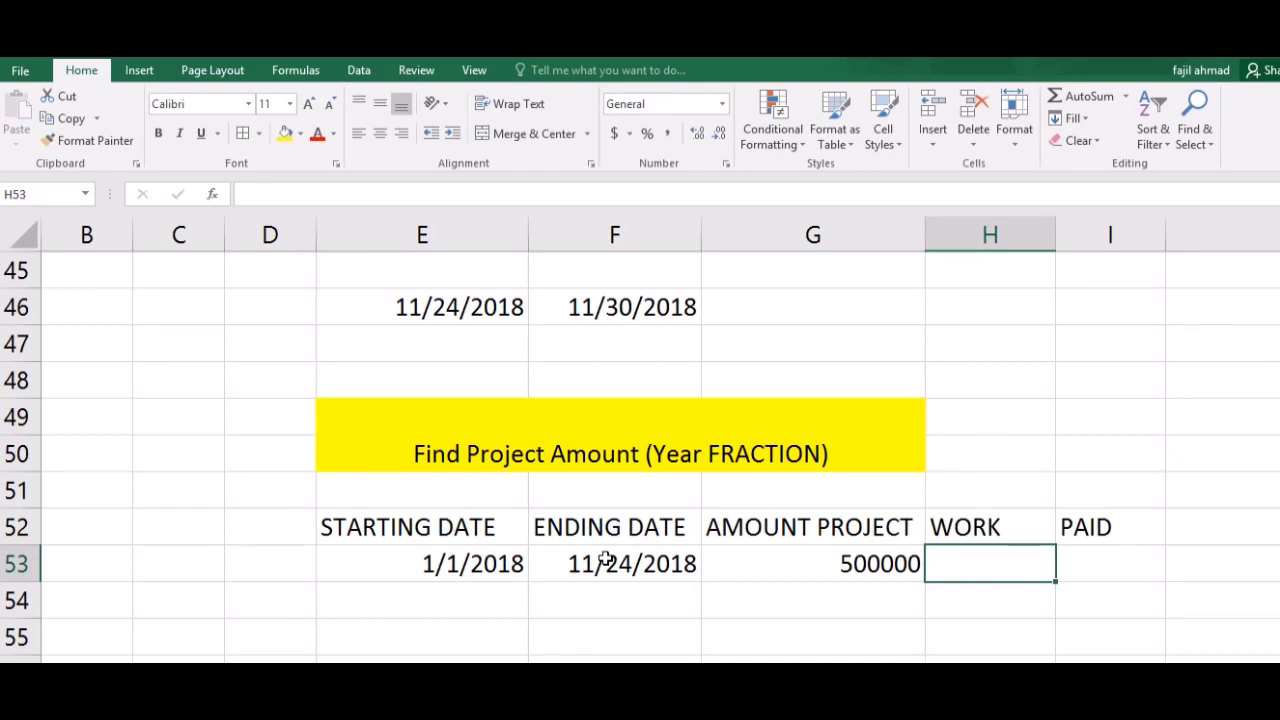
Enter =YEARFRAC(E53,F53) in the WORK cell H53
type("=Y")
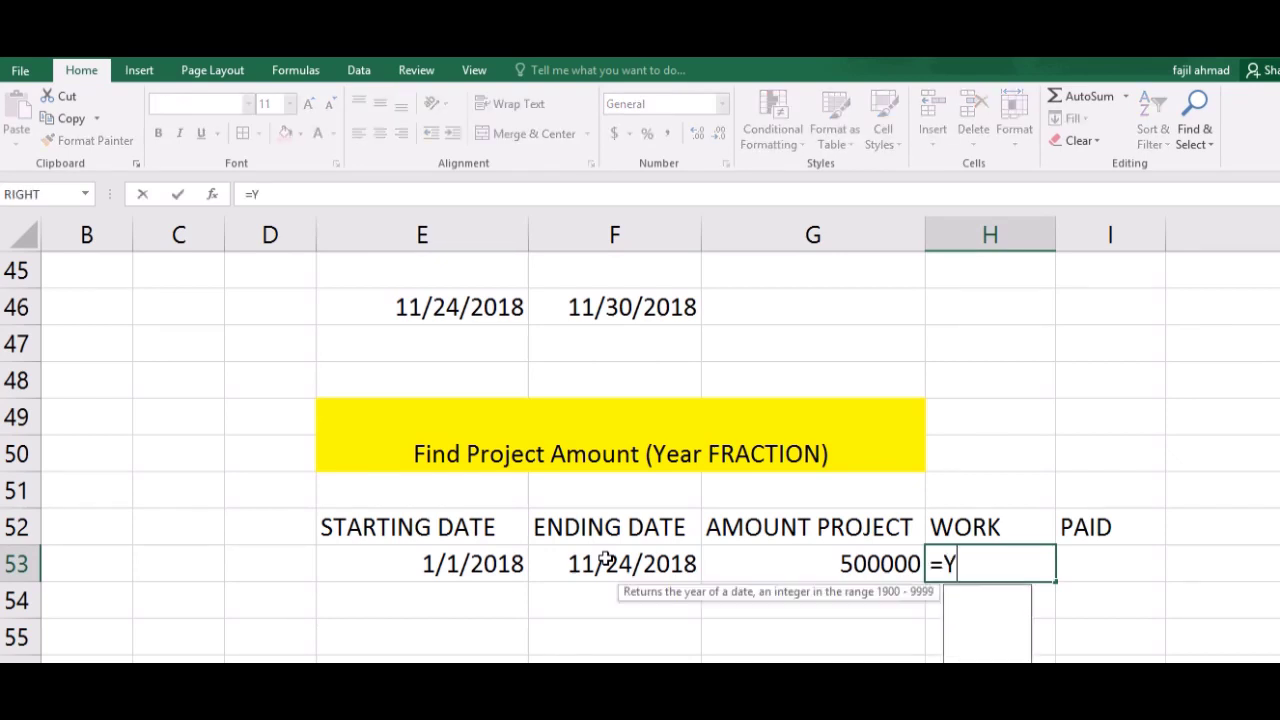
type("EA")
key("Down")
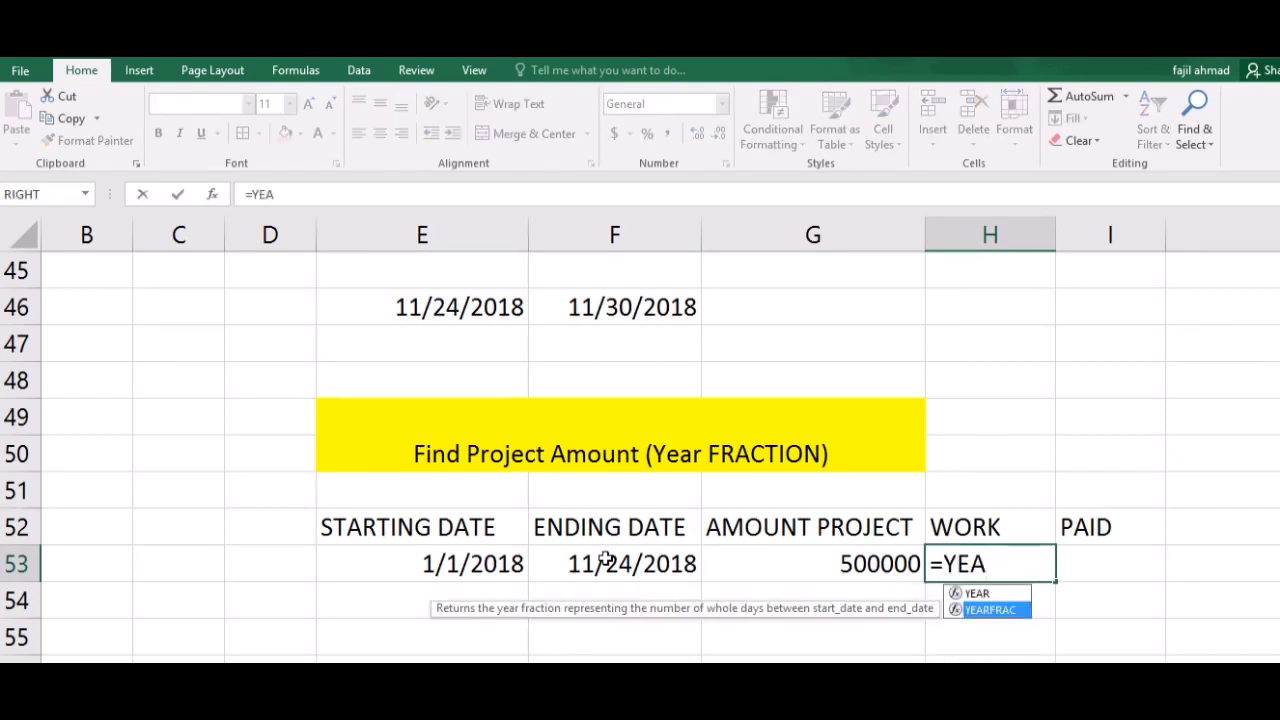
key("Tab")
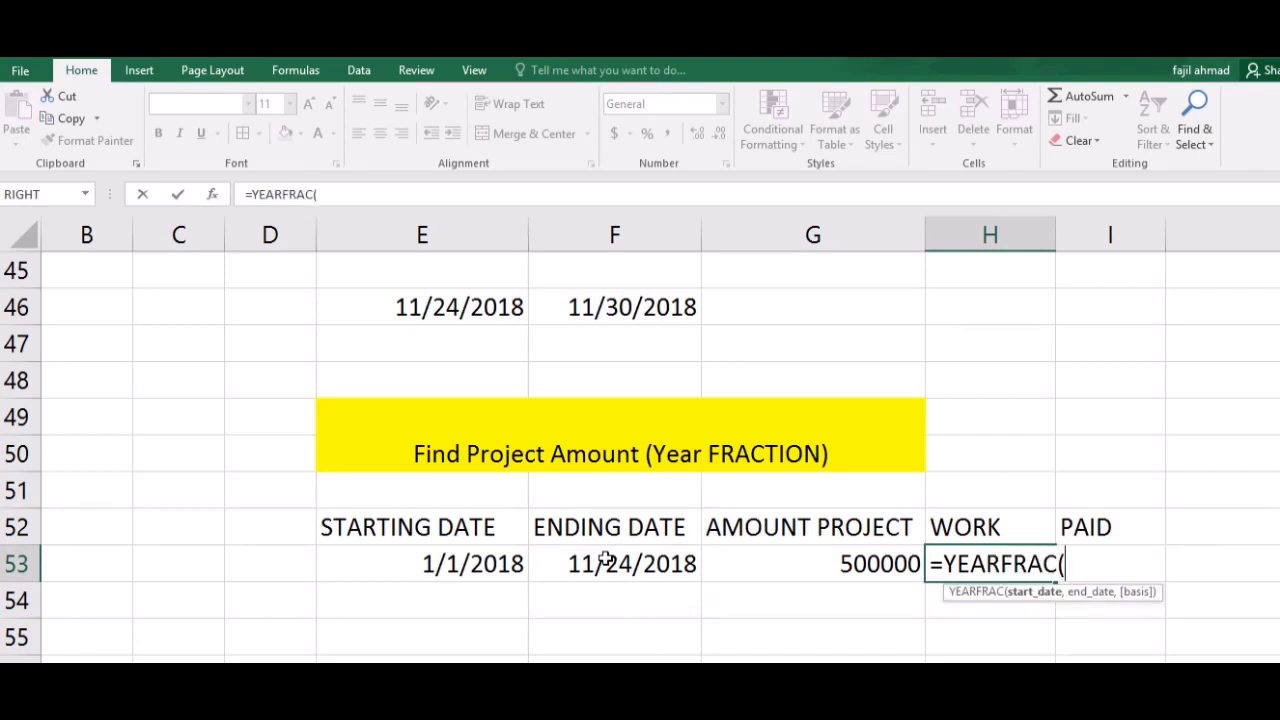
left_click(484, 563)
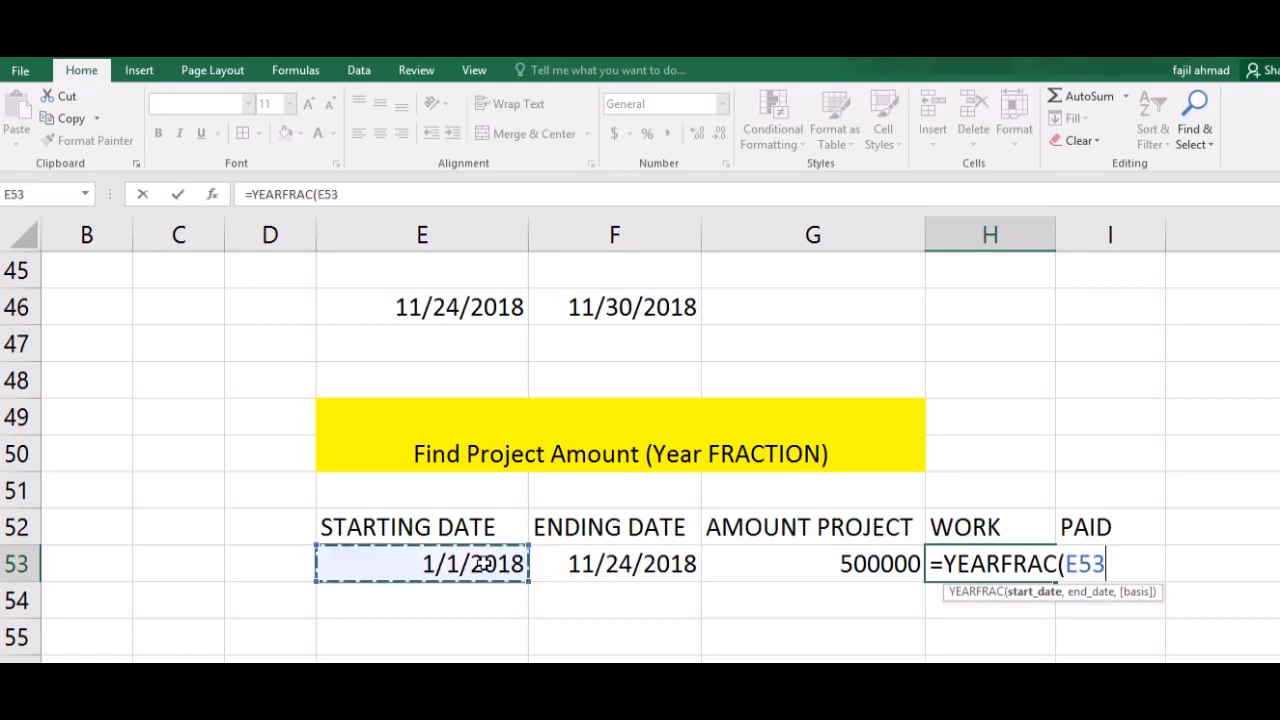
type(",")
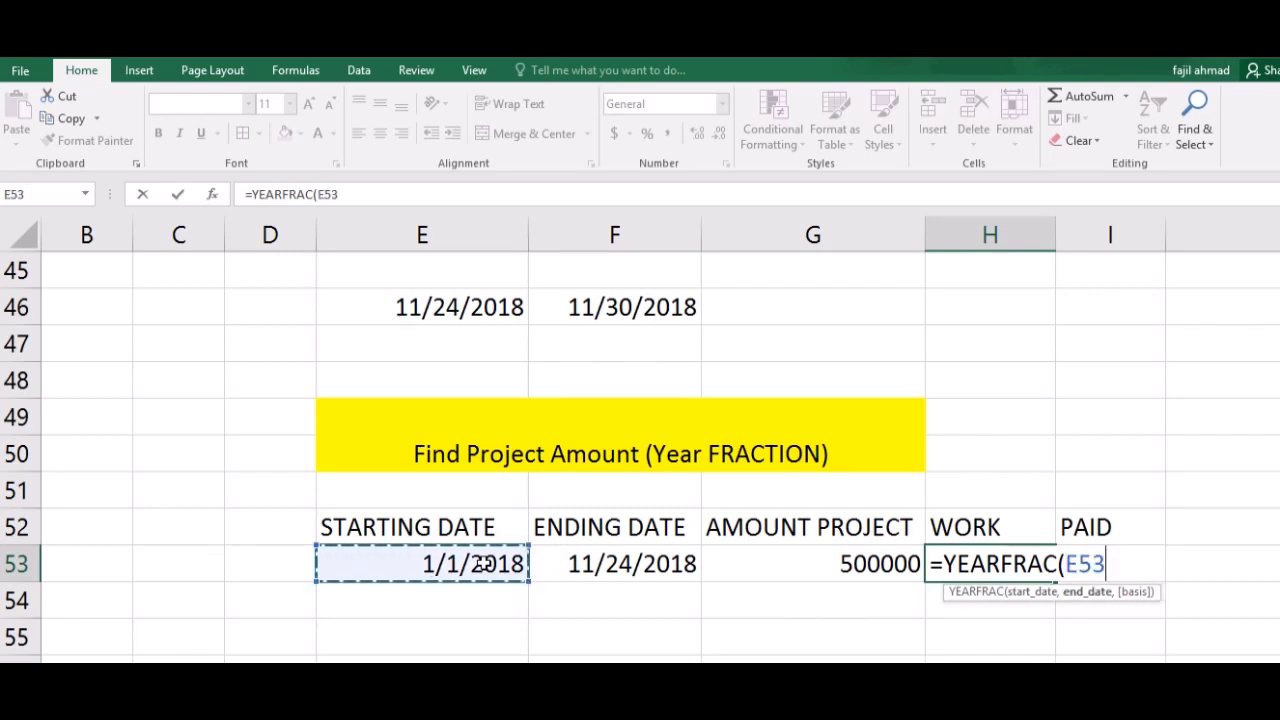
left_click(574, 565)
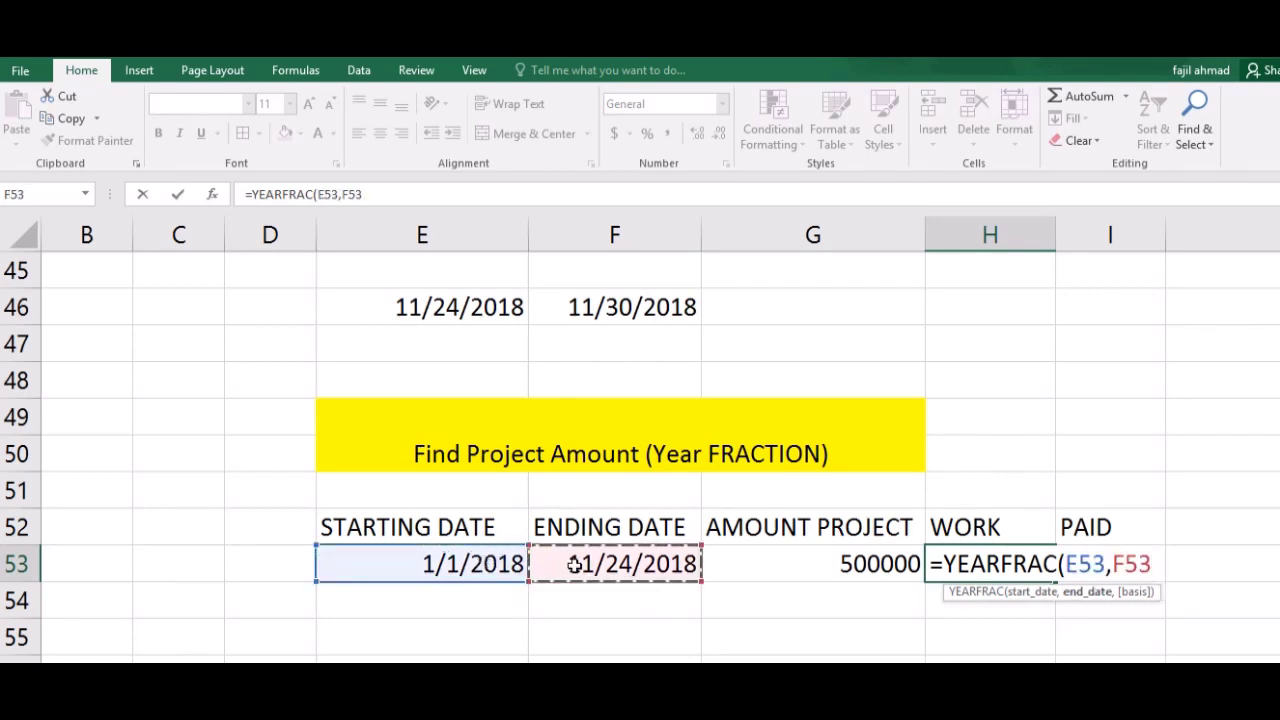
type(")")
key("Return")
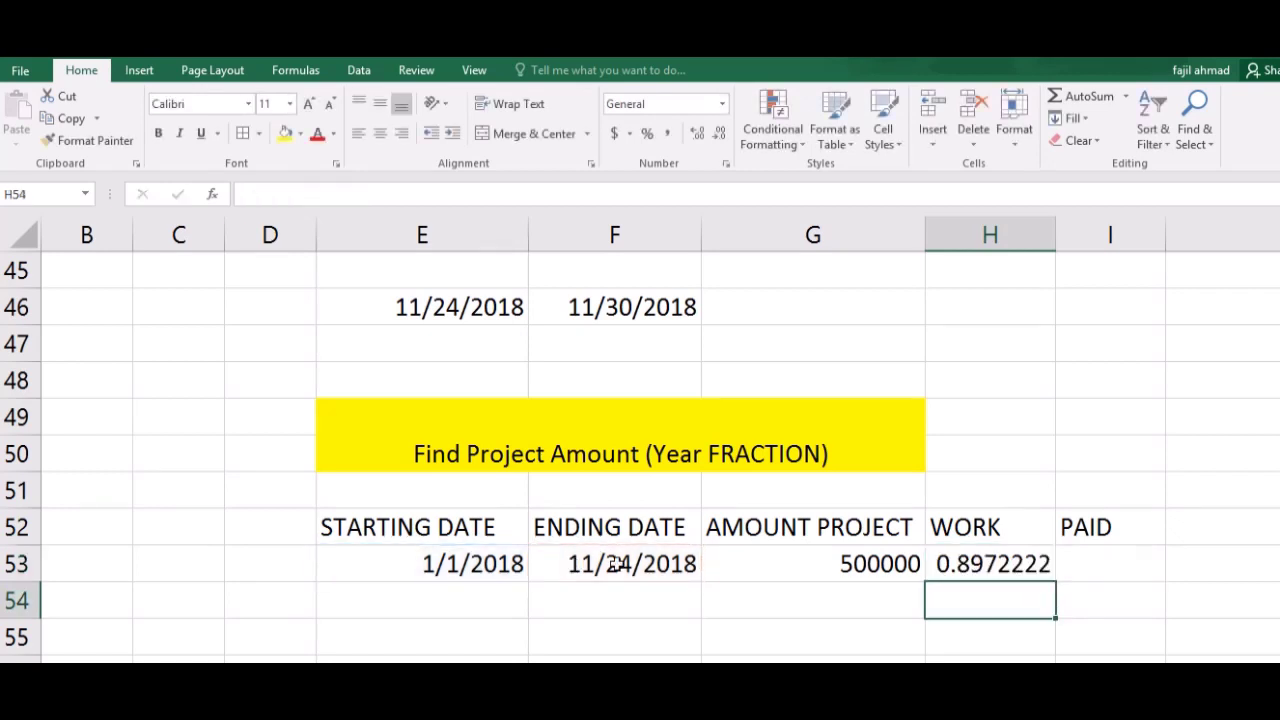
Format H53 as Percentage so it shows 89.72%
left_click(966, 564)
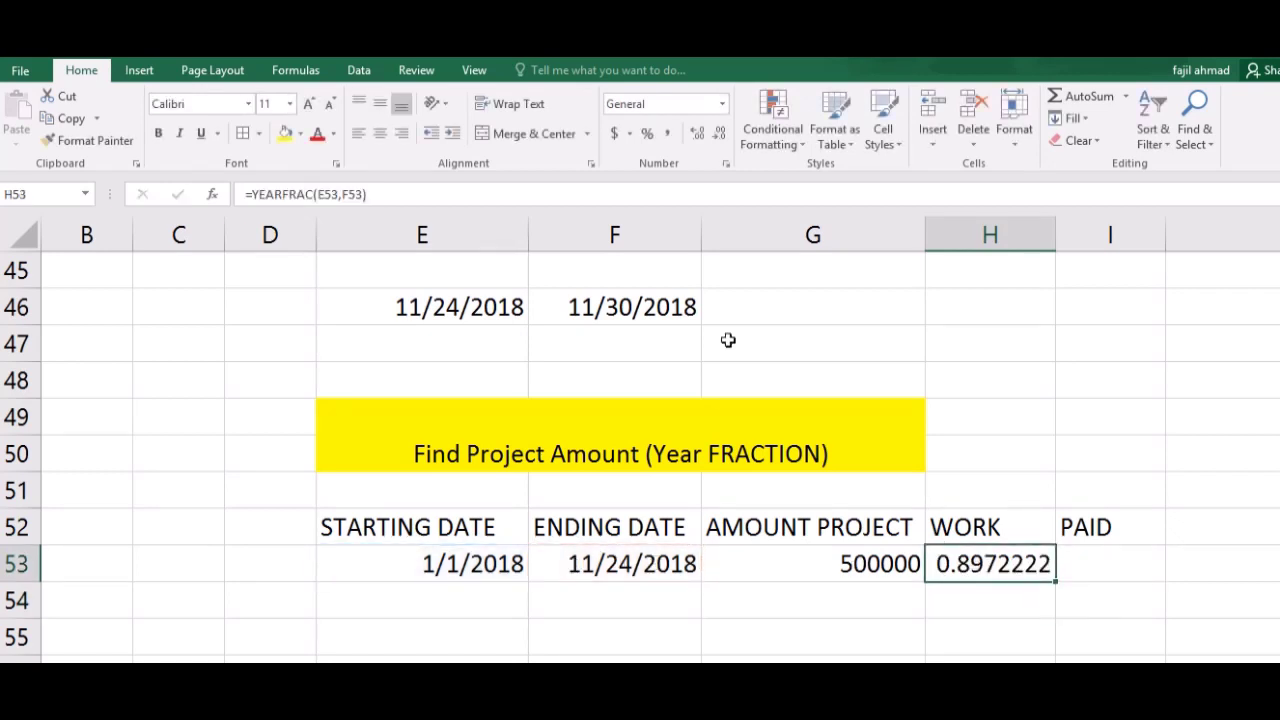
left_click(722, 104)
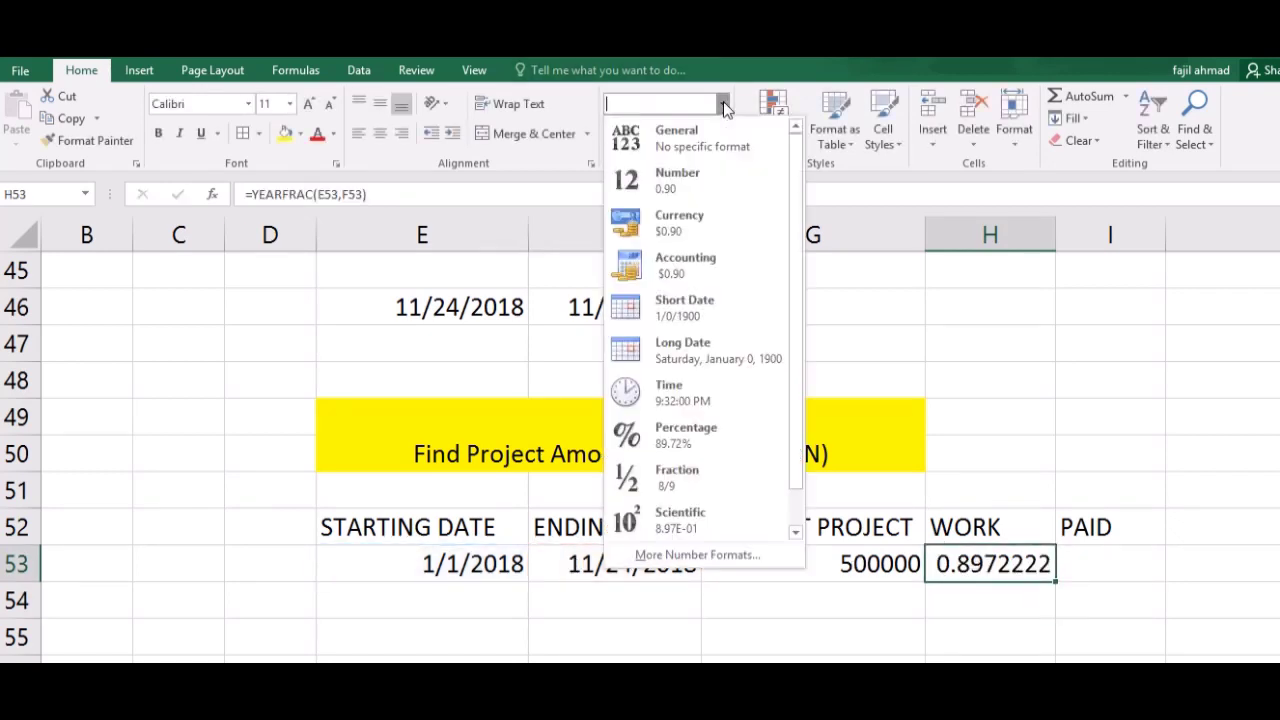
left_click(672, 440)
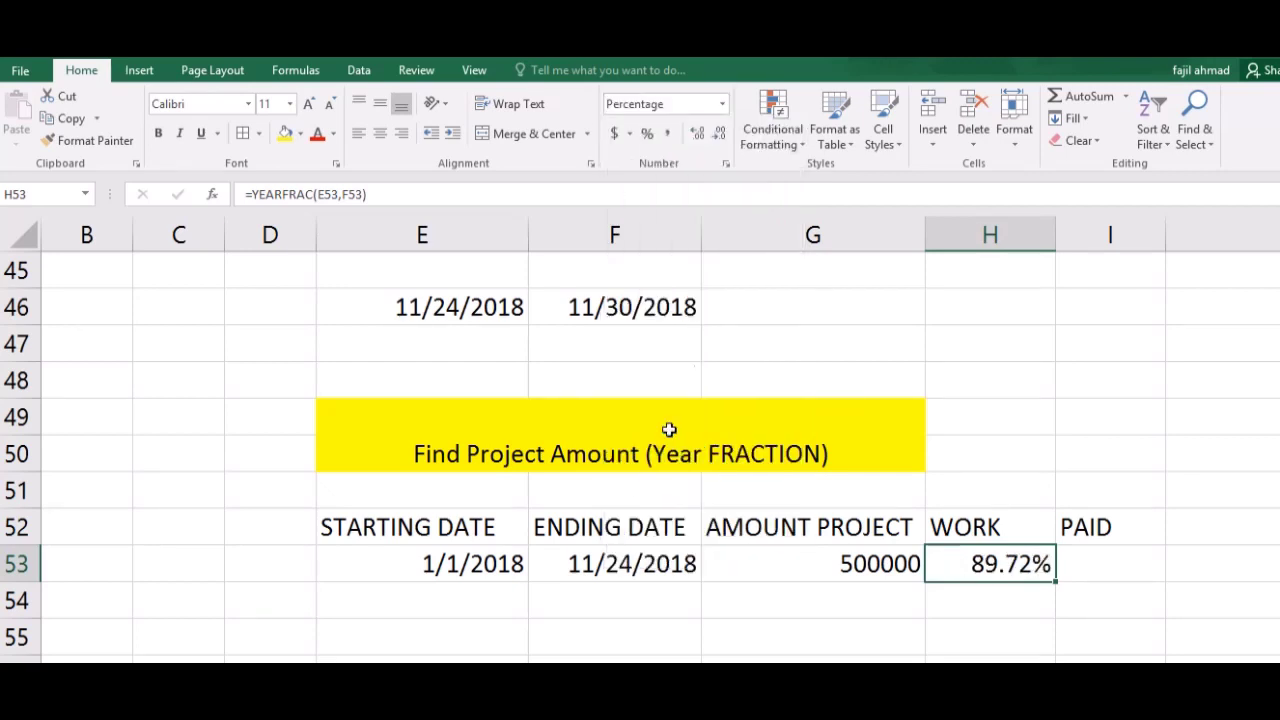
left_click(1097, 574)
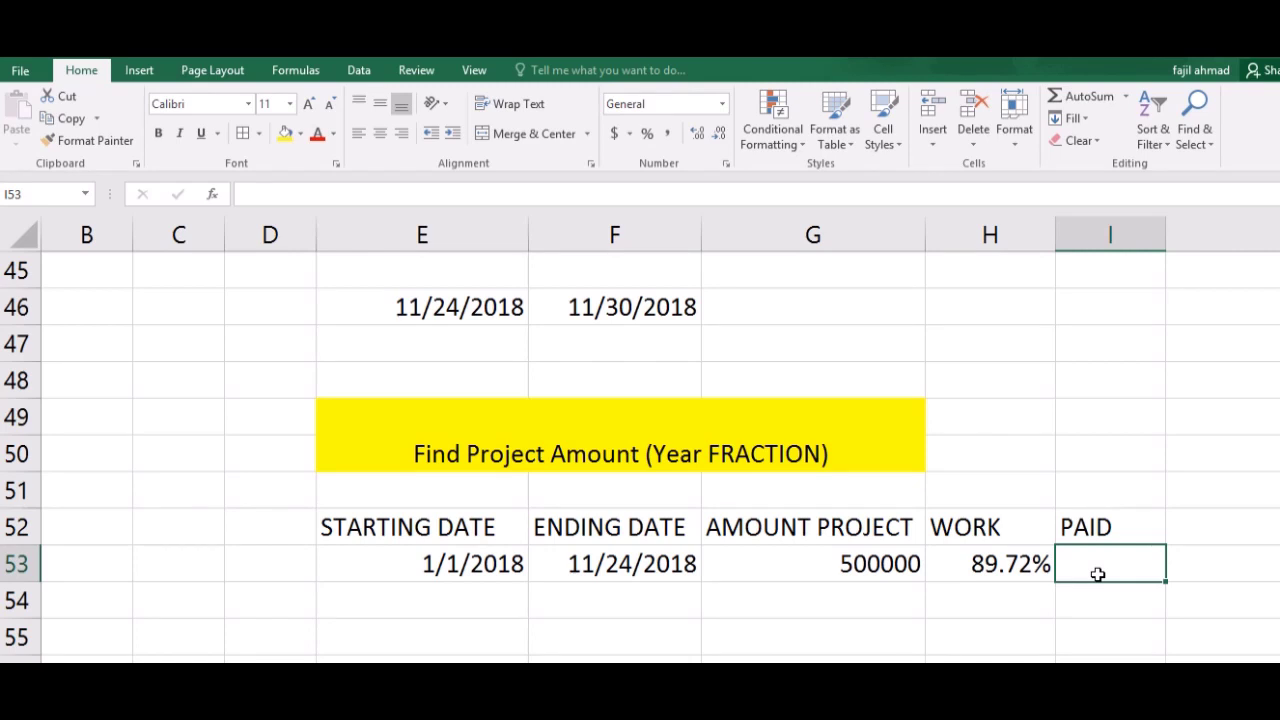
Enter =H53*G53 in I53, giving a paid amount of 448611
type("=")
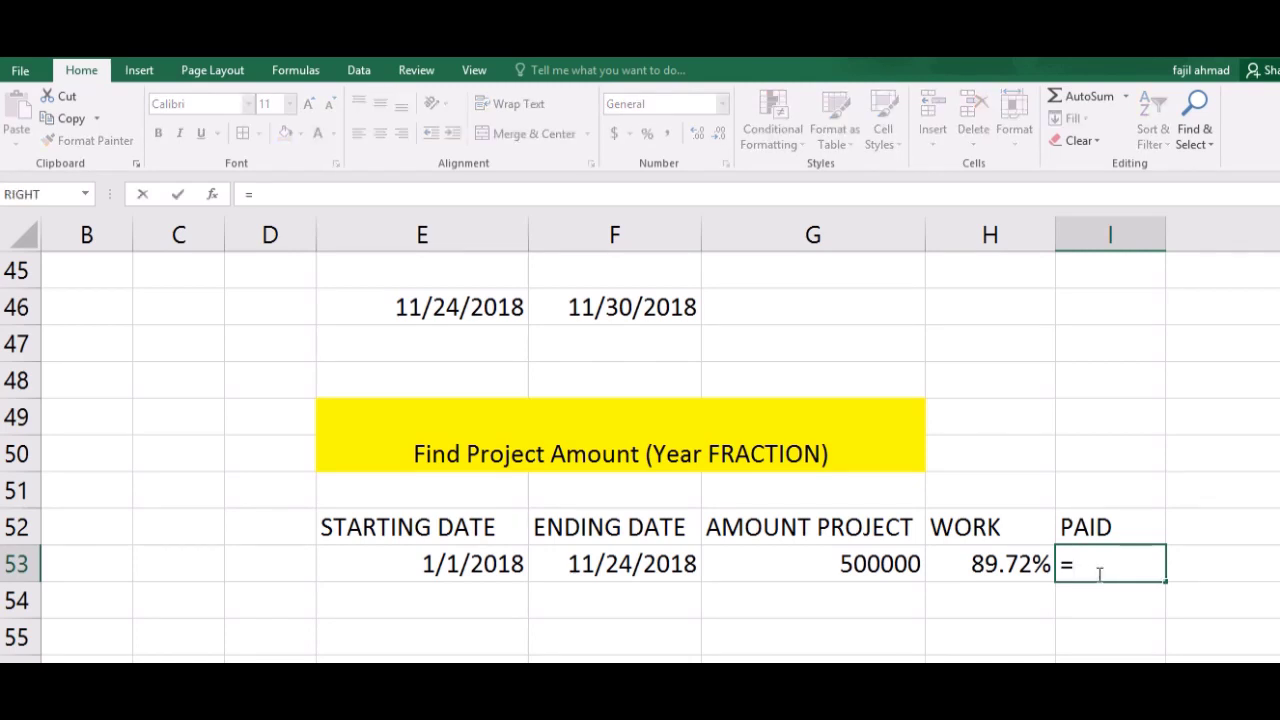
left_click(1030, 563)
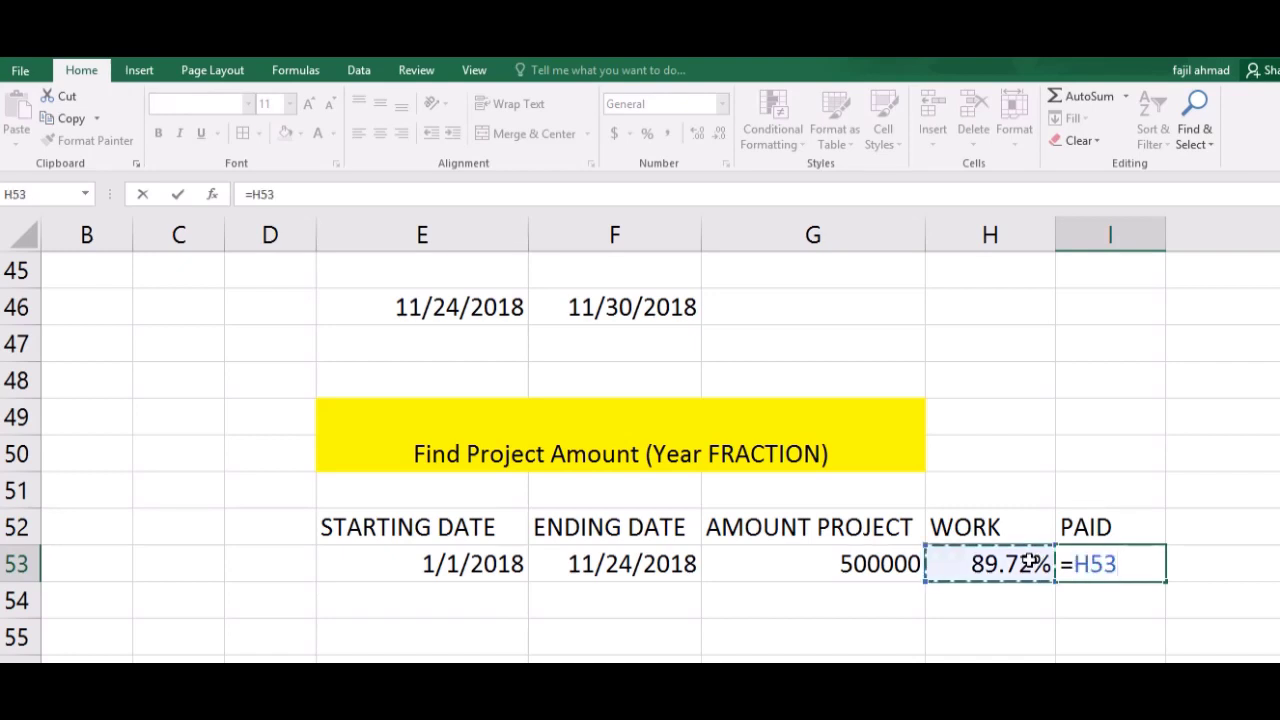
type("*")
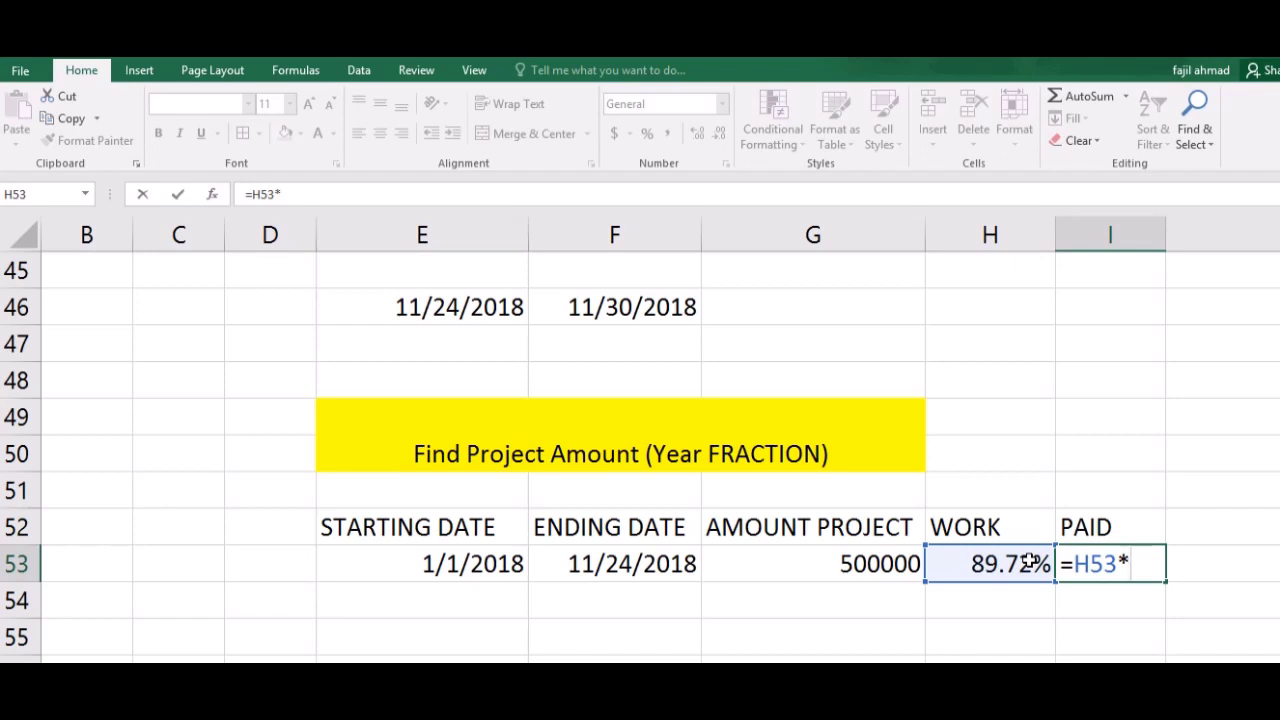
left_click(884, 562)
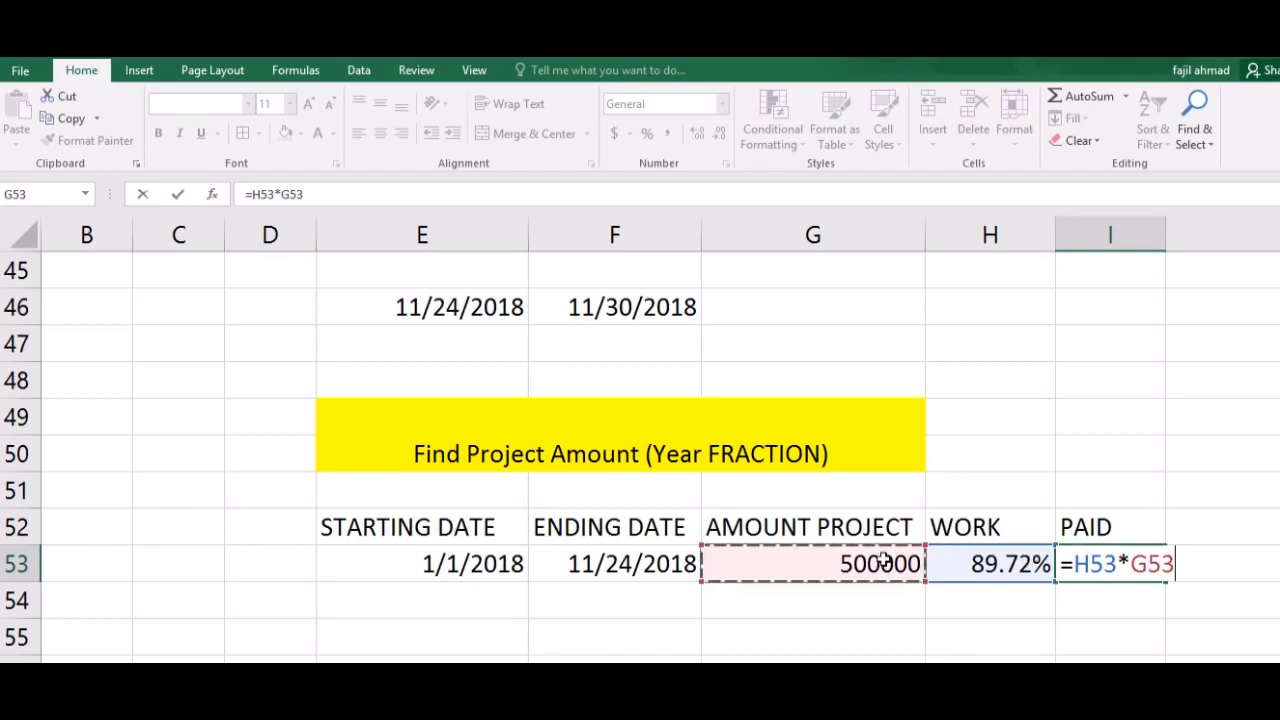
key("Return")
key("Right")
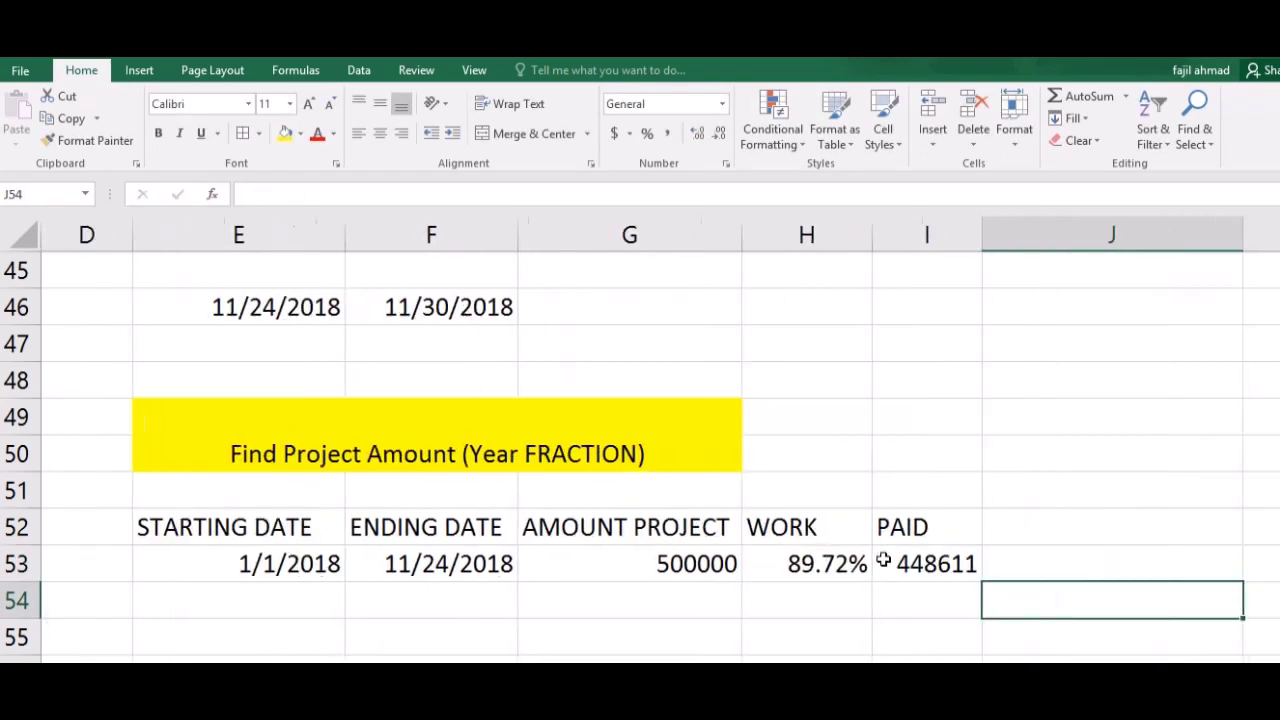
key("Down")
key("Down")
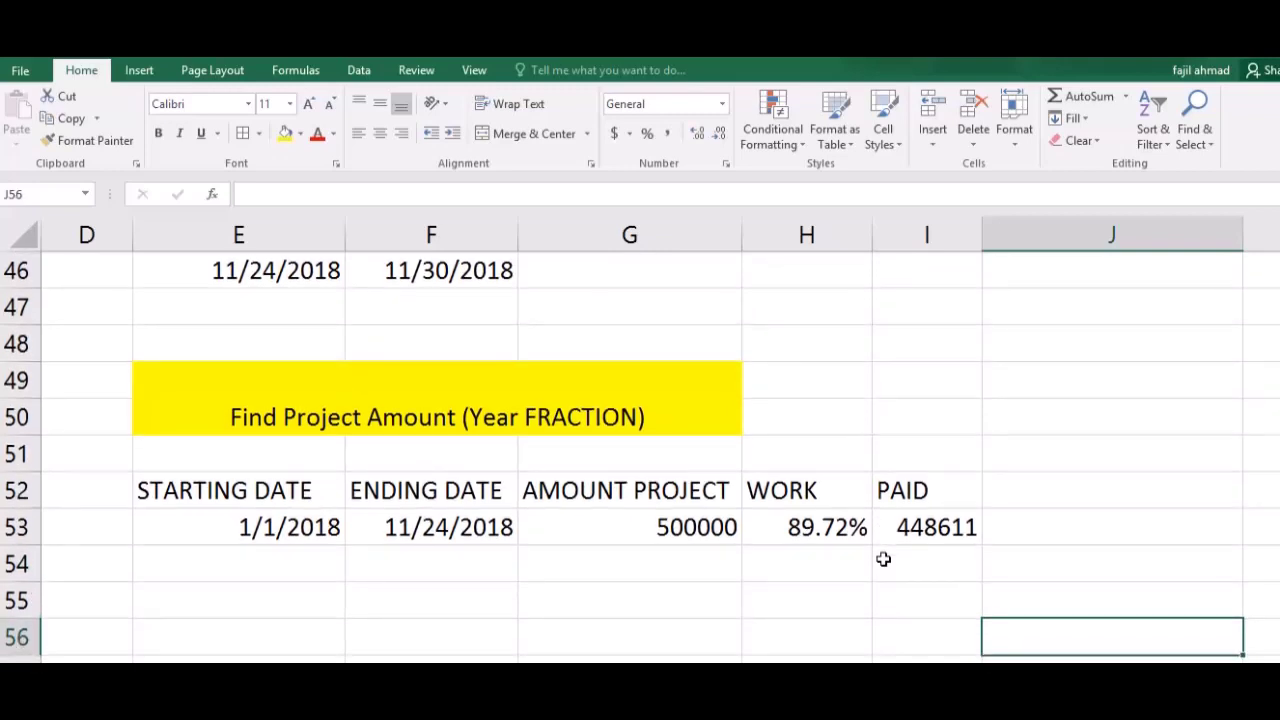
left_click(930, 530)
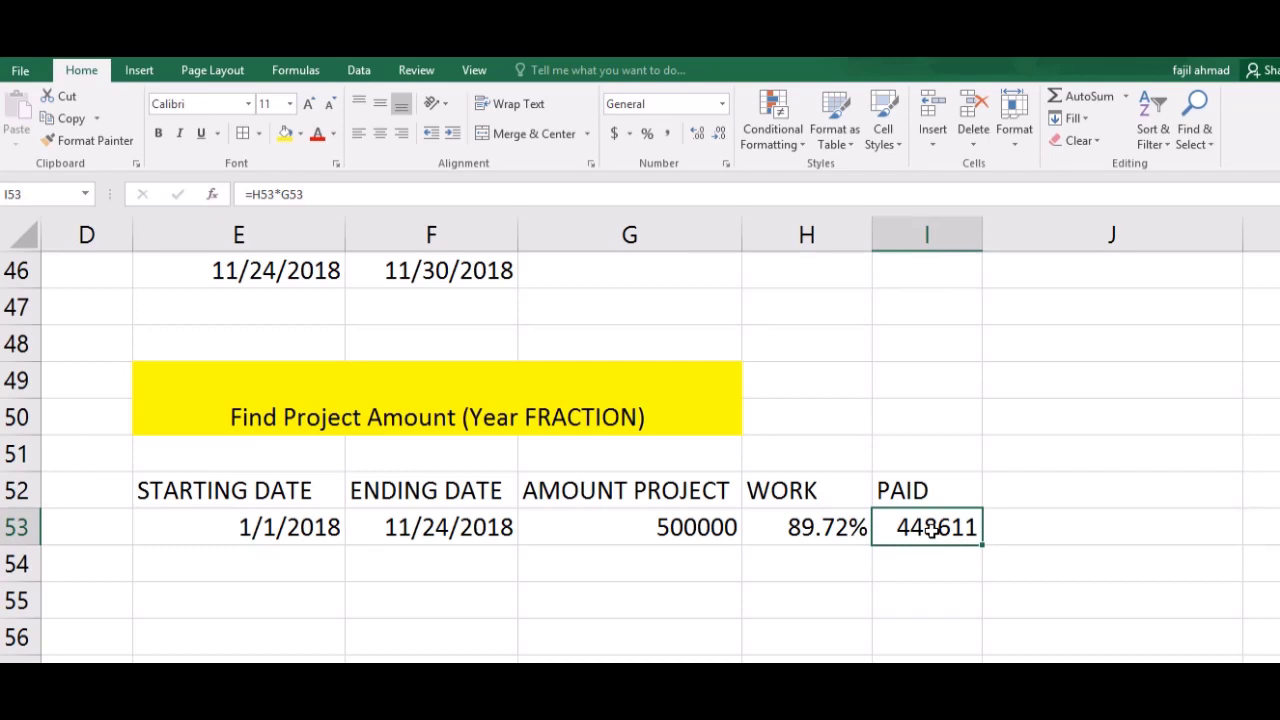
left_click(1020, 457)
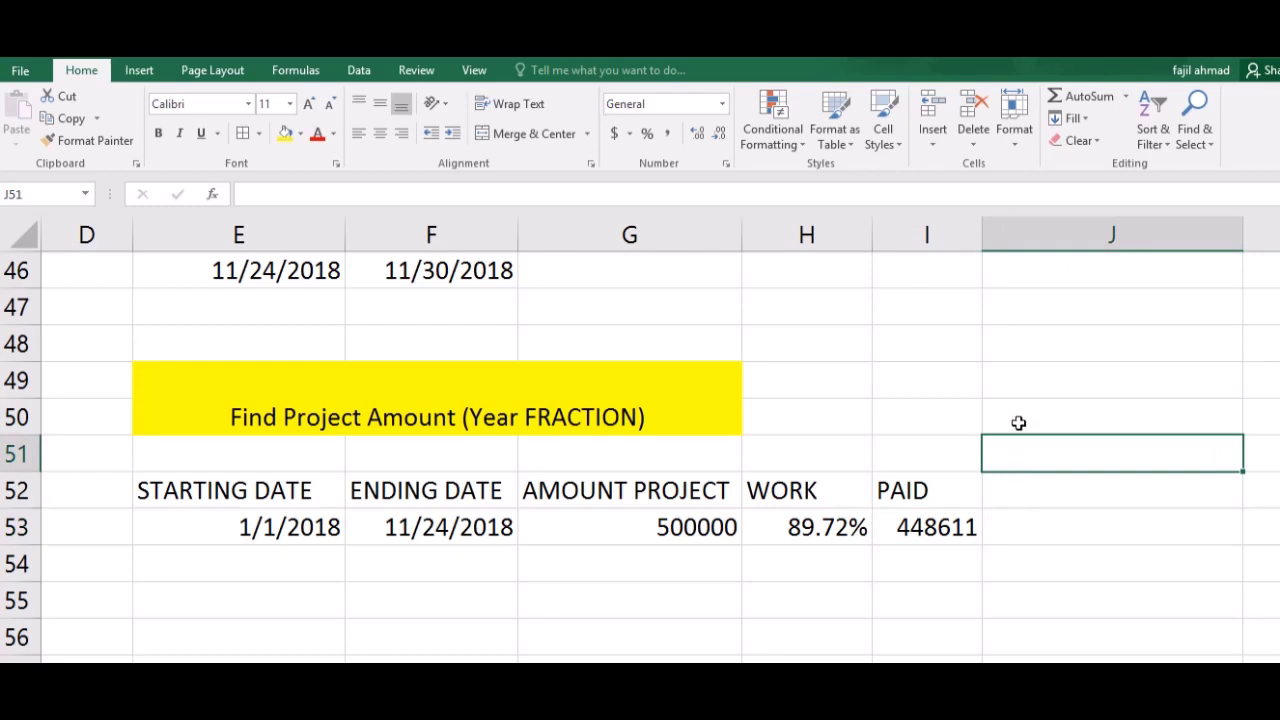
Enter =I53/2 in J50, showing 224305.5556
left_click(1018, 421)
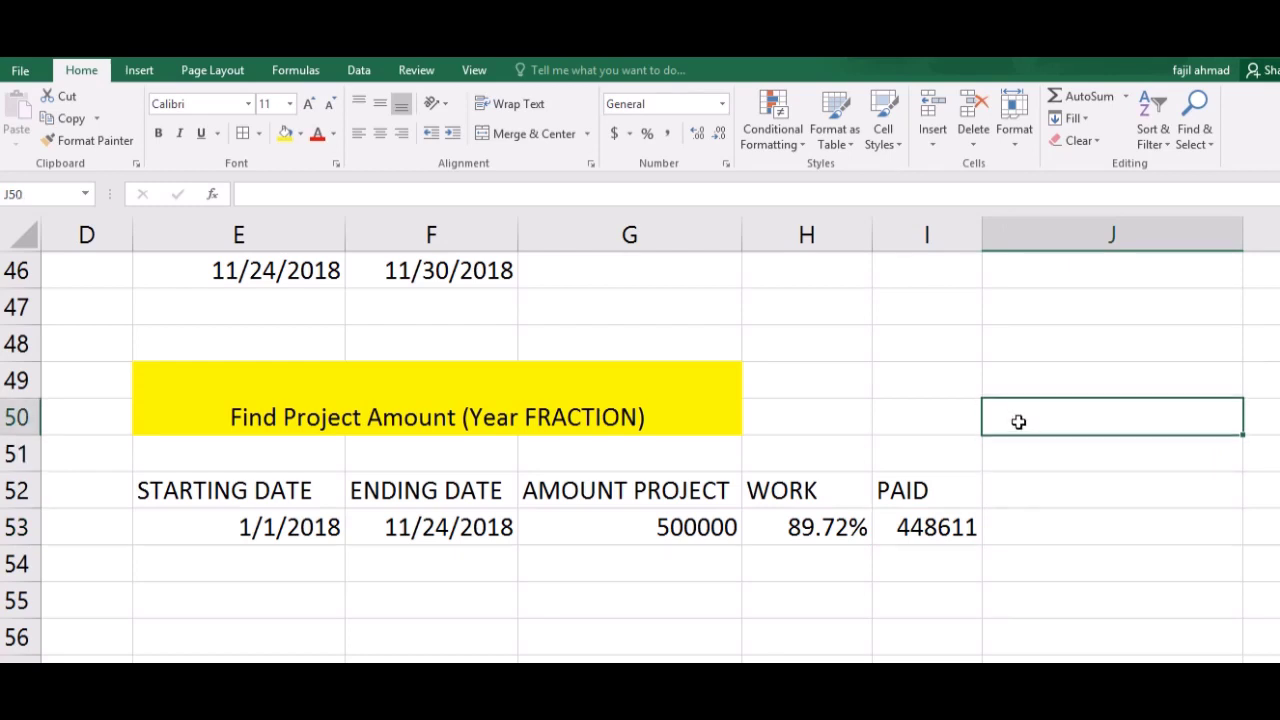
type("=")
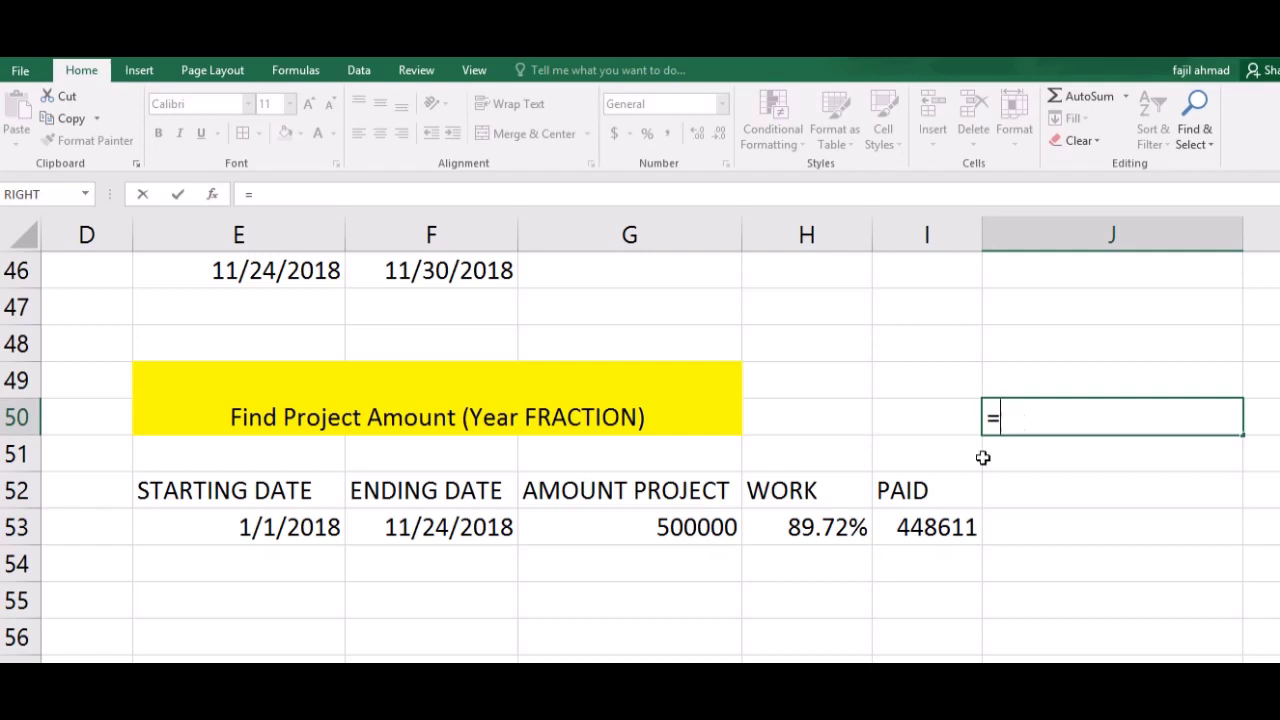
left_click(925, 530)
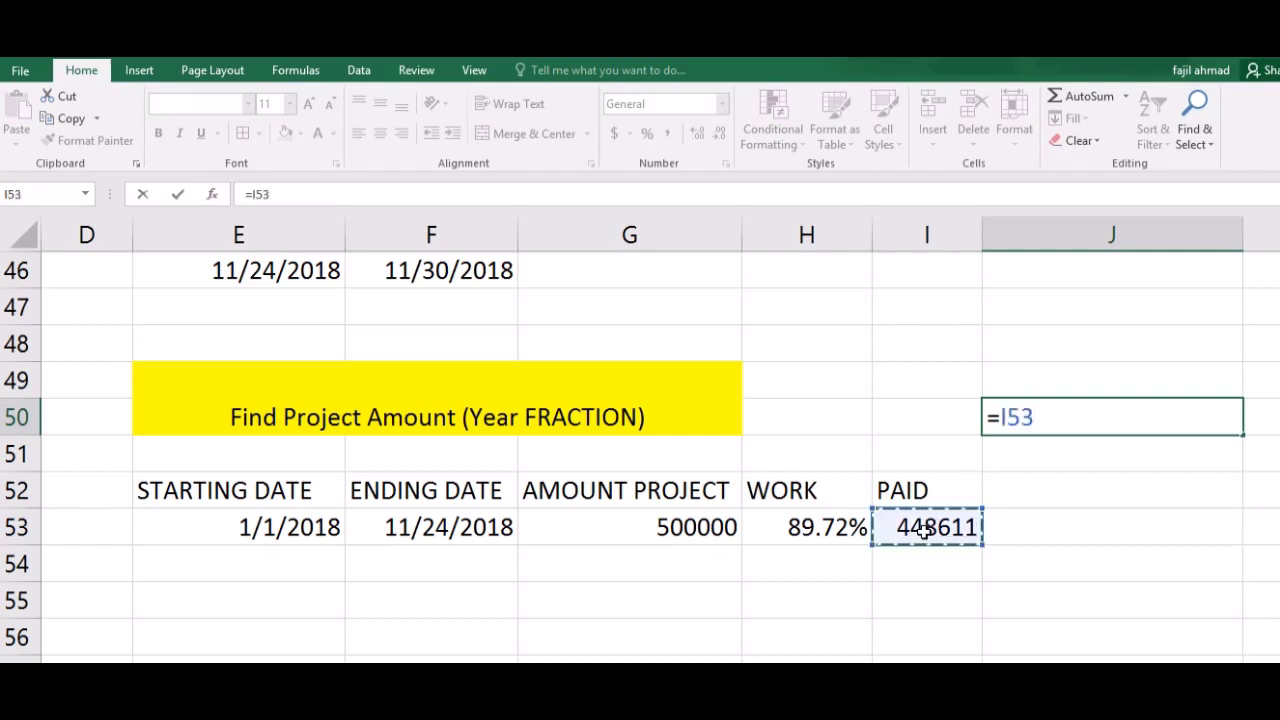
type("/2")
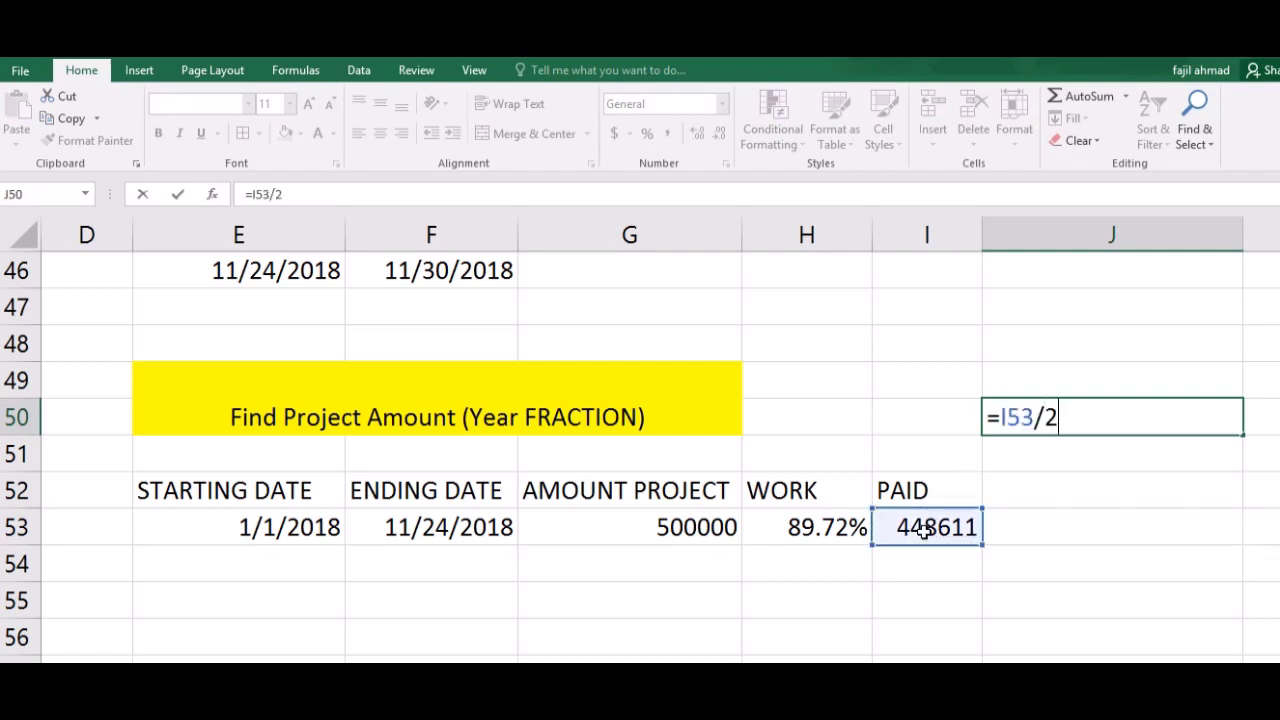
key("Return")
key("Up")
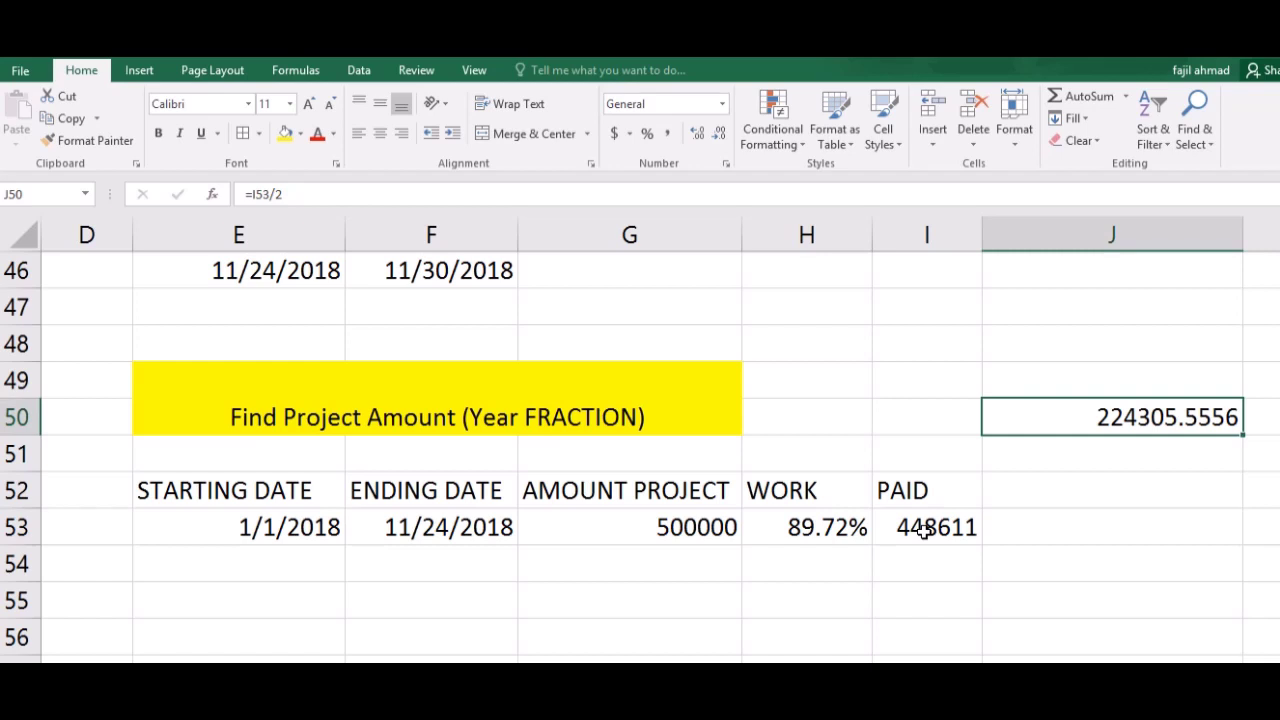
key("Left")
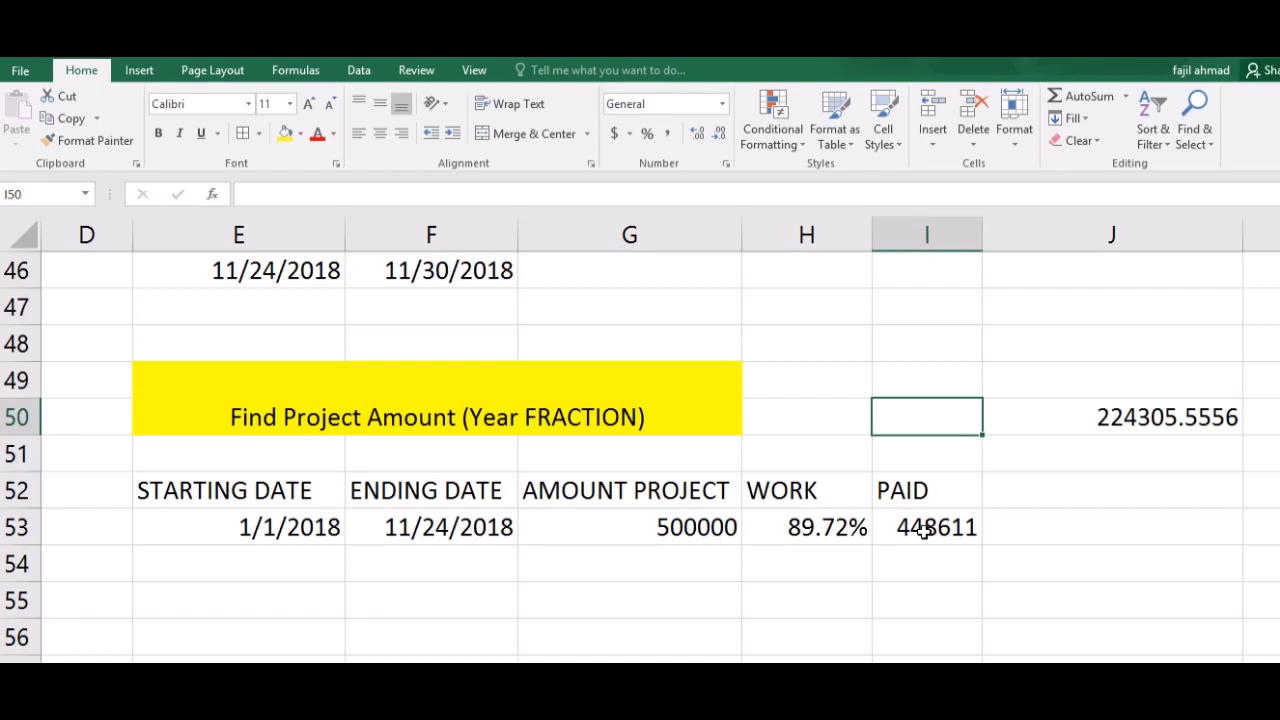
left_click(1071, 480)
key("super+c")
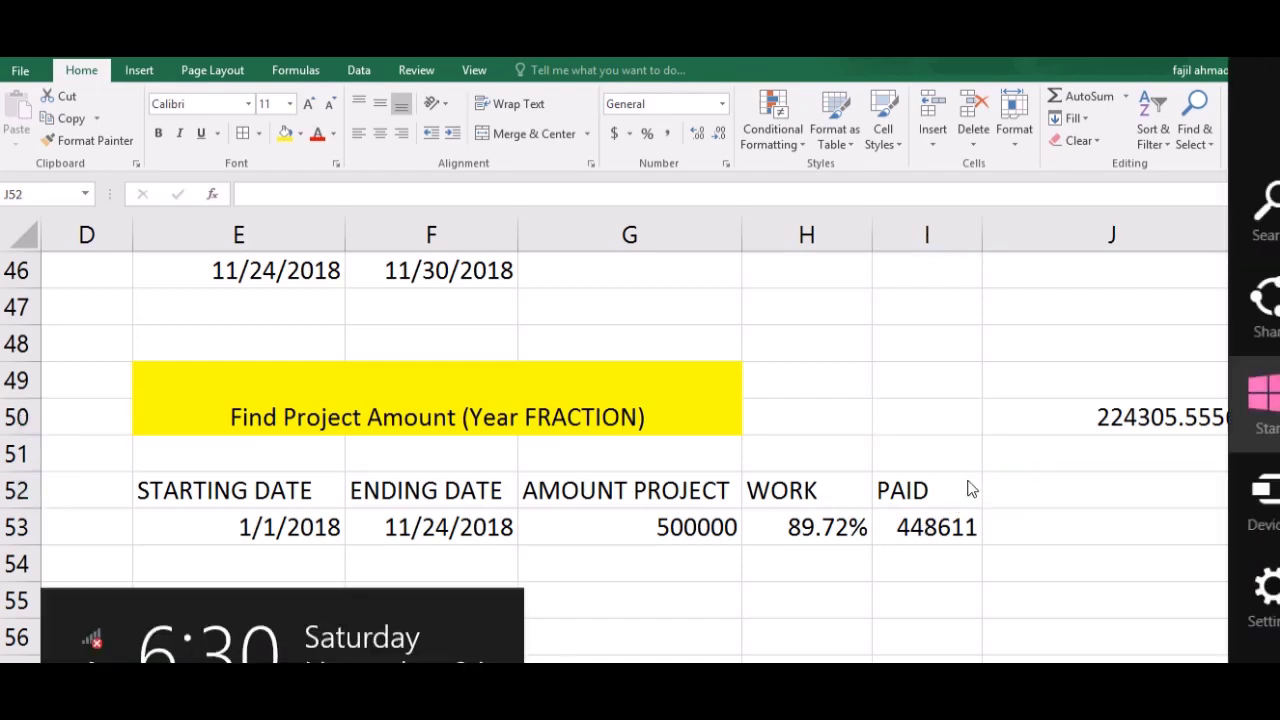
key("Escape")
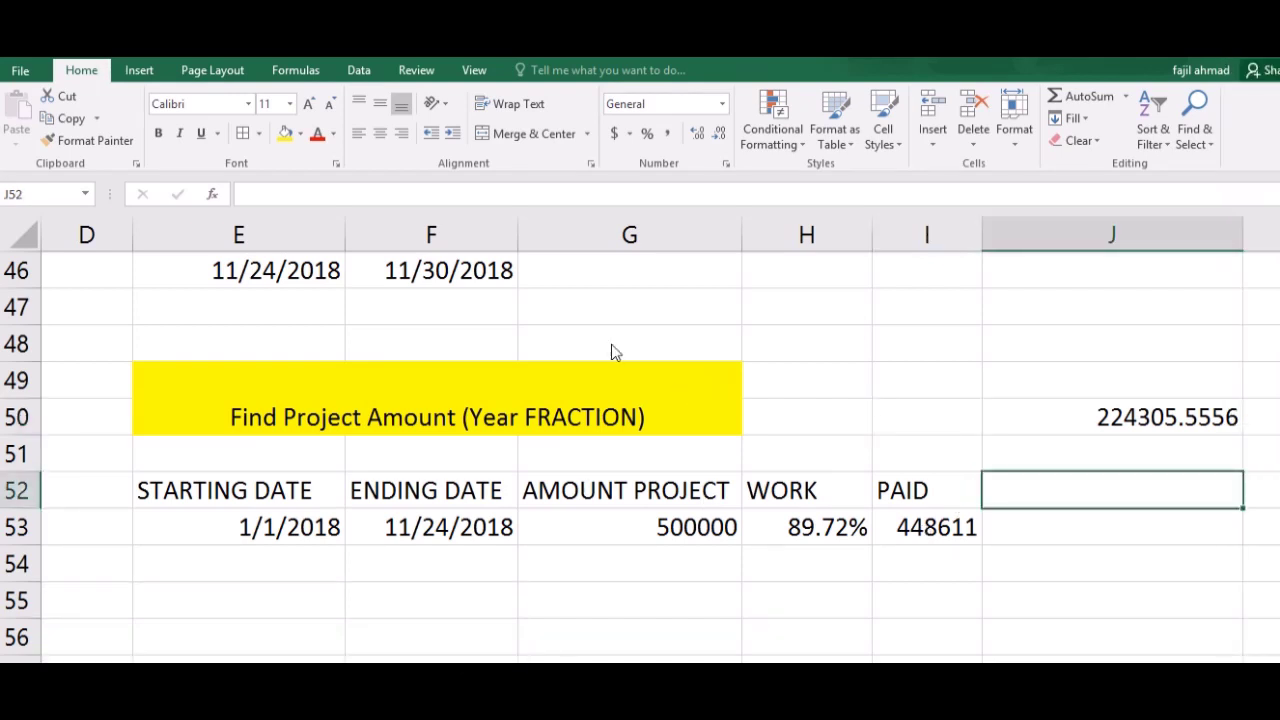
Make the E52:I52 headers, STARTING DATE through PAID, bold and centred
left_click(515, 520)
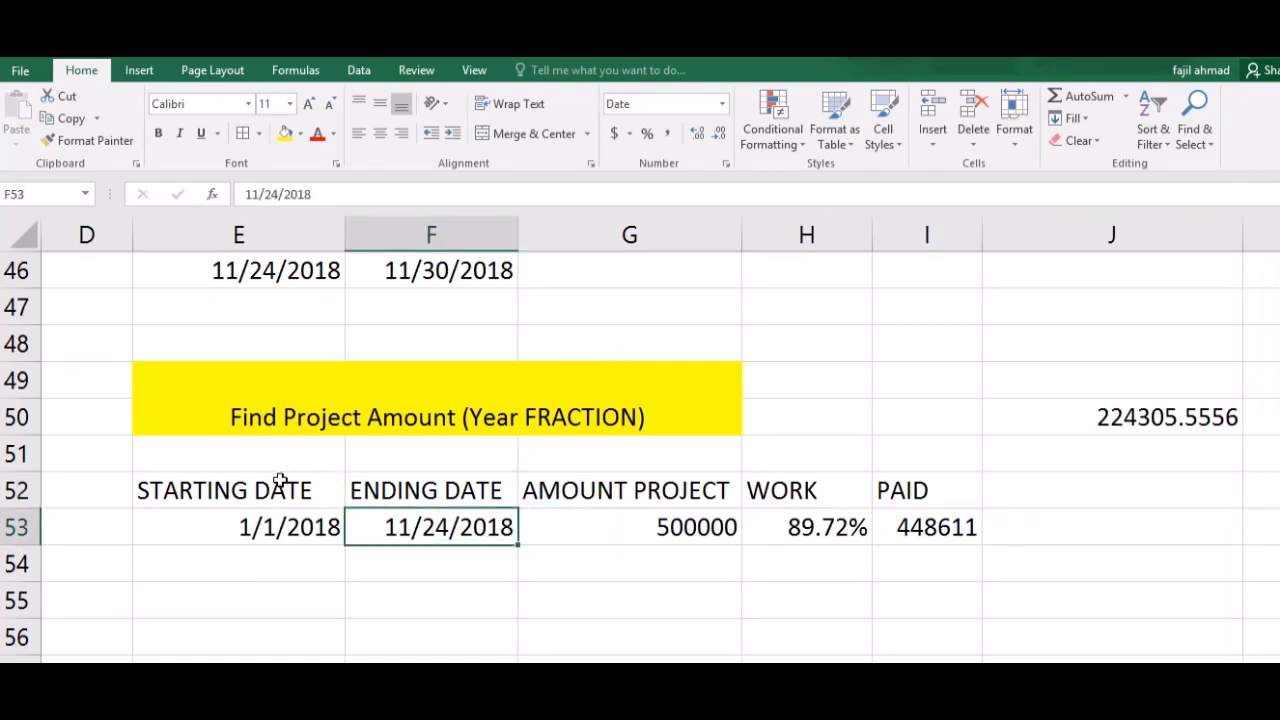
mouse_move(286, 477)
left_mouse_down()
mouse_move(686, 517)
mouse_move(732, 502)
left_mouse_up()
key("shift+Right")
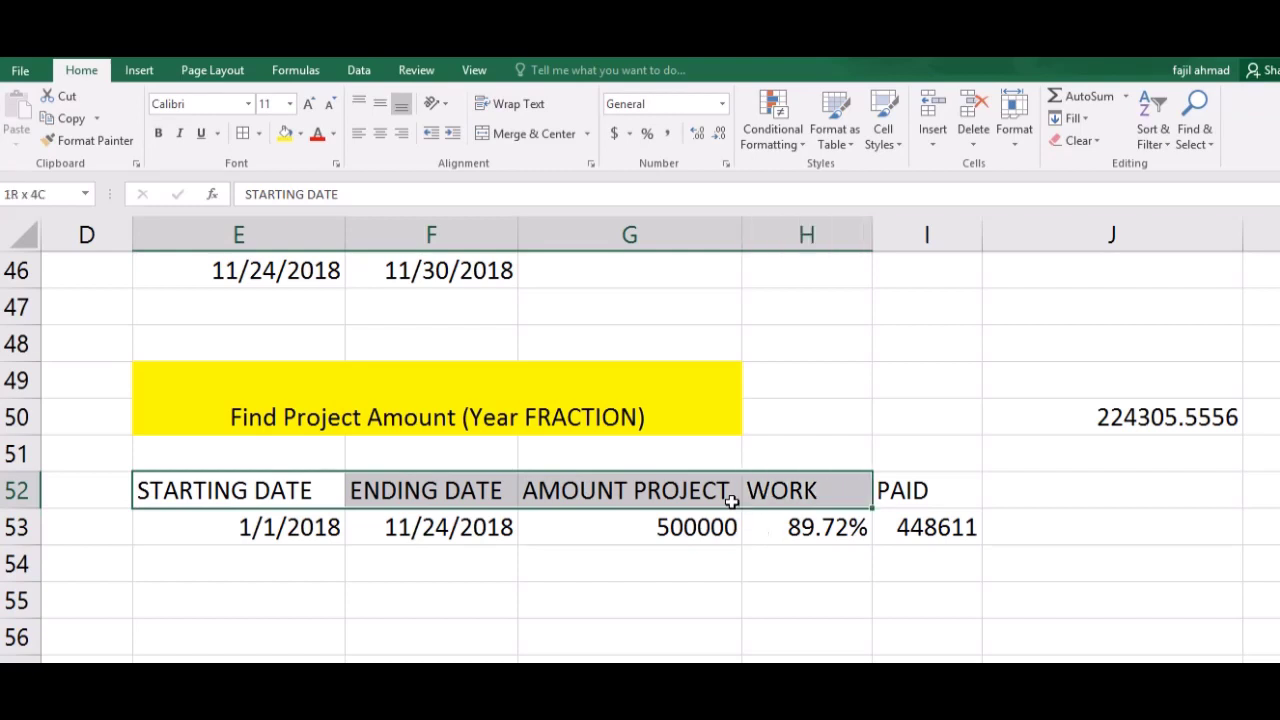
key("shift+Right")
key("ctrl+b")
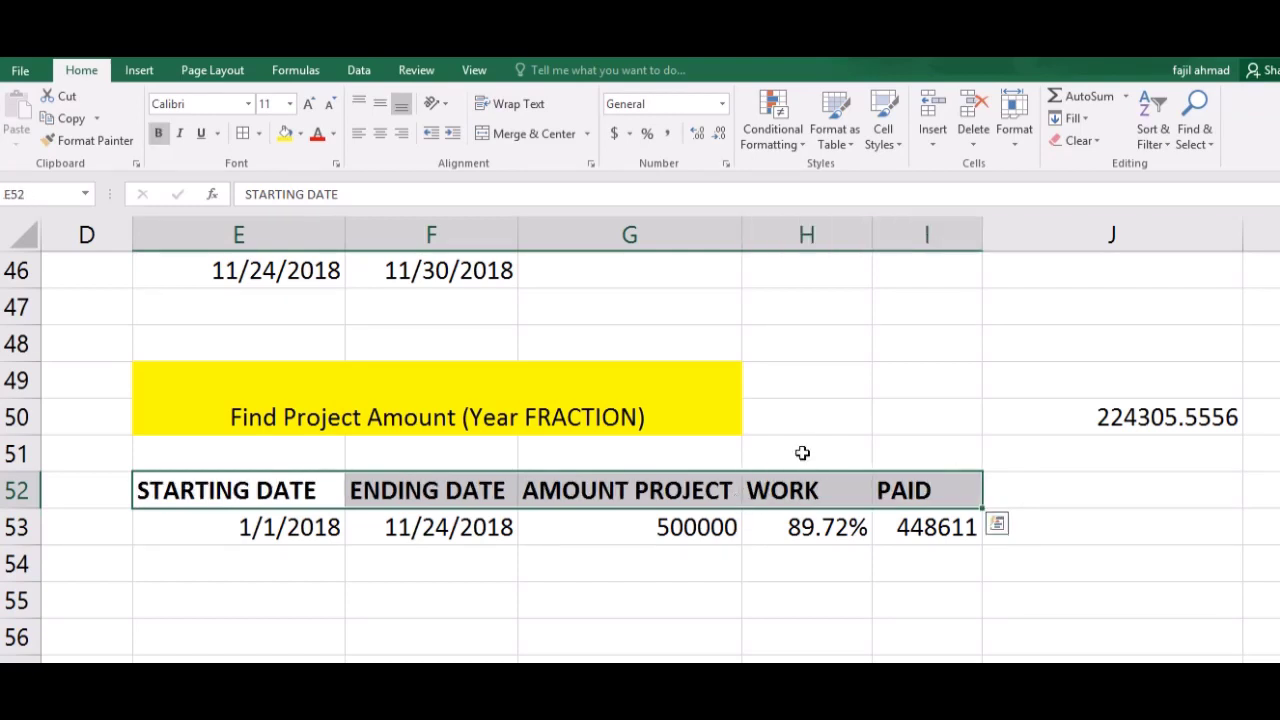
left_click(380, 133)
left_click(487, 513)
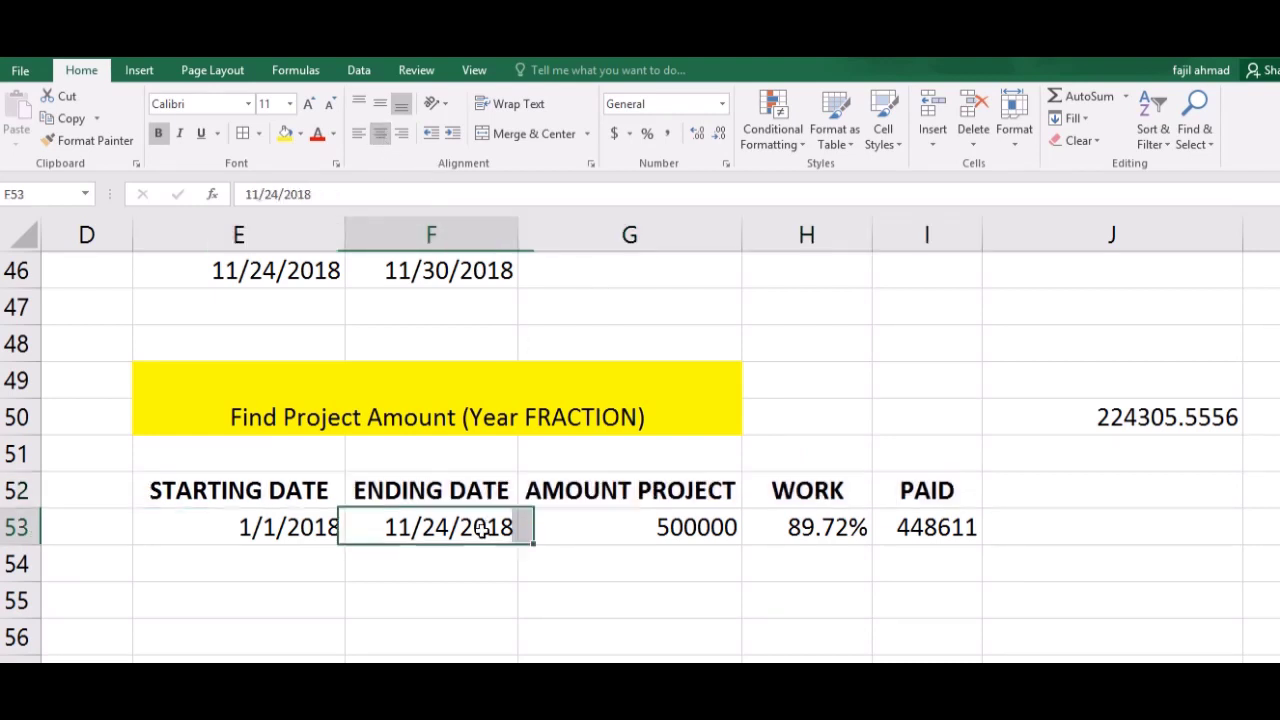
key("Down")
key("Down")
key("Down")
key("Down")
key("Down")
key("Down")
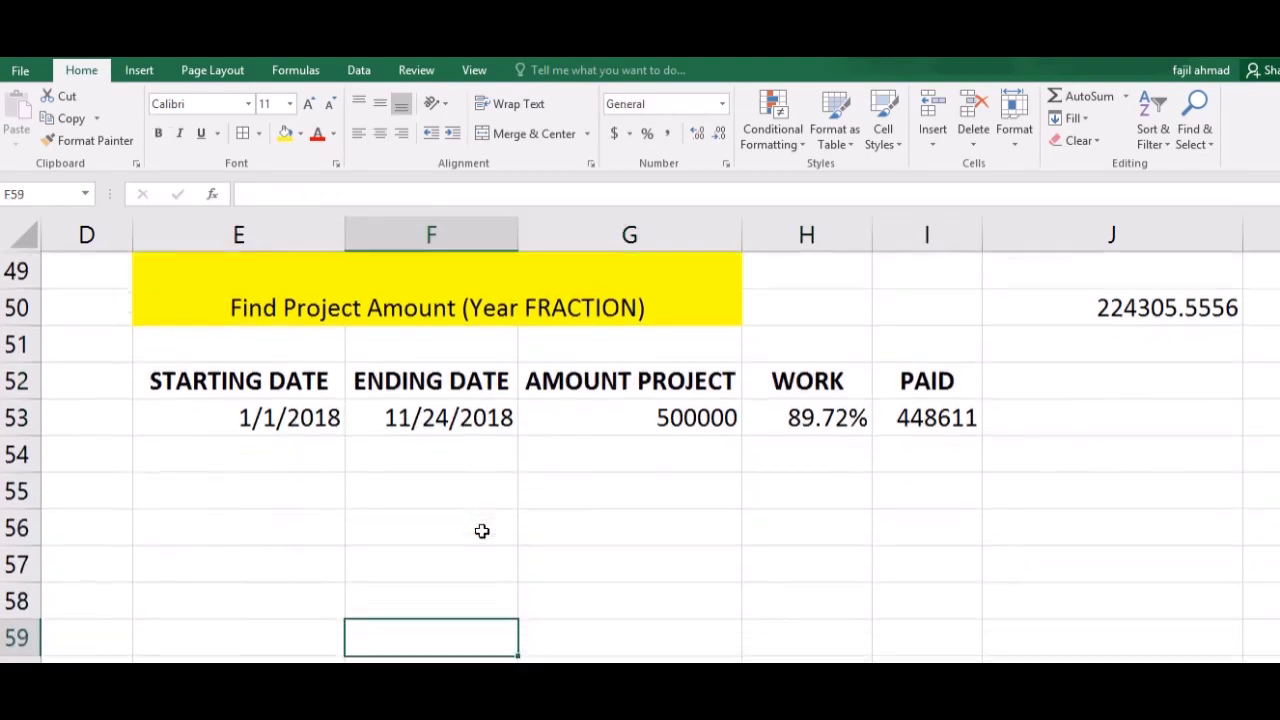
Show the Formulas ribbon and browse the Date & Time function list
left_click(359, 69)
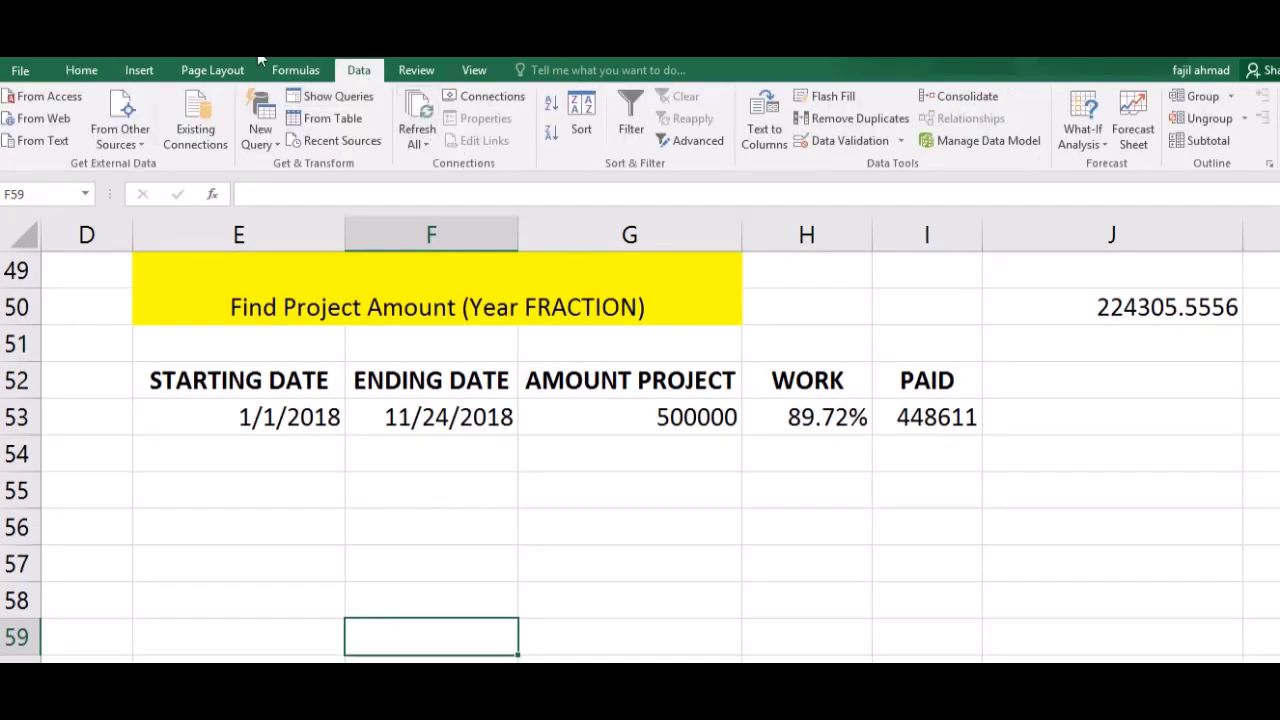
left_click(294, 70)
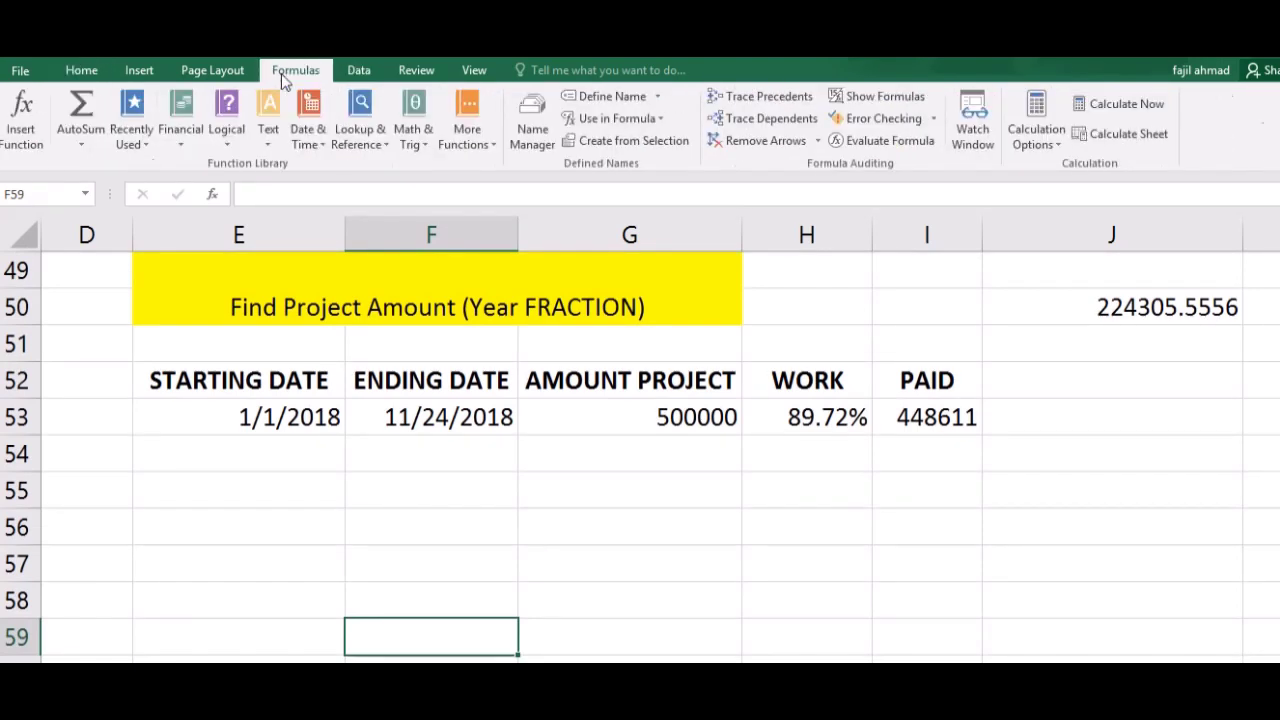
left_click(308, 135)
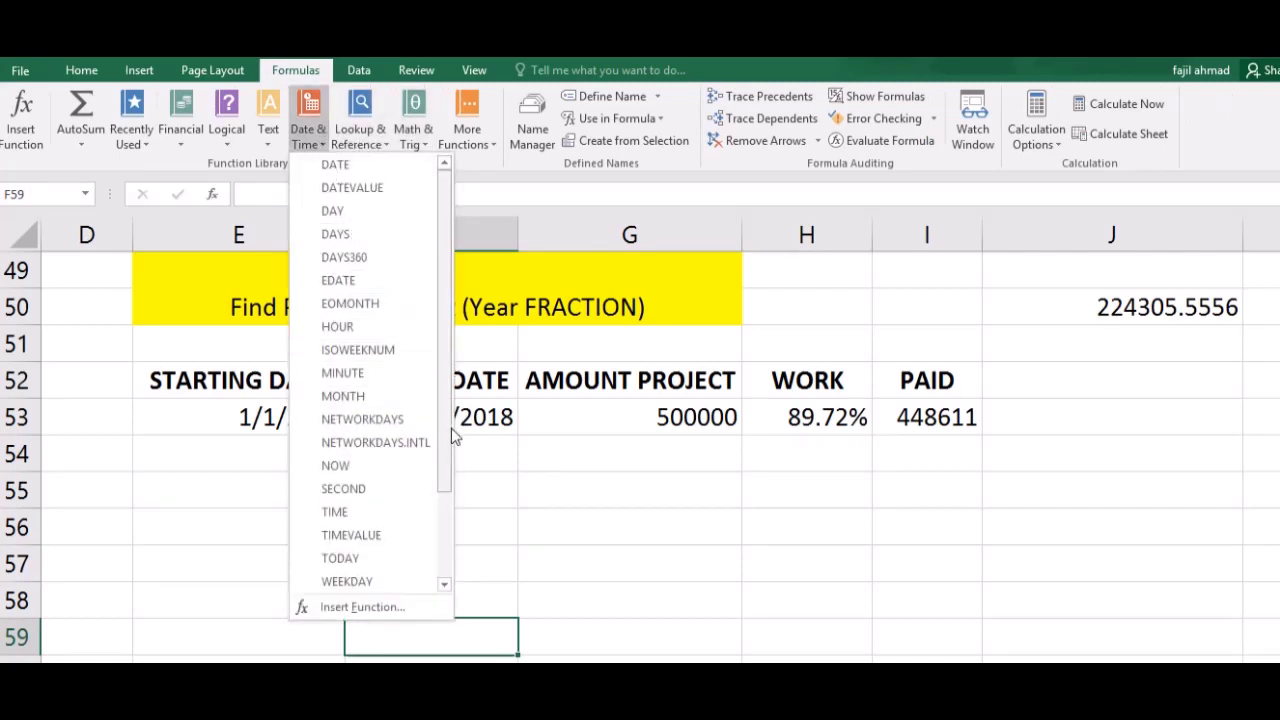
left_click_drag(443, 434, 443, 534)
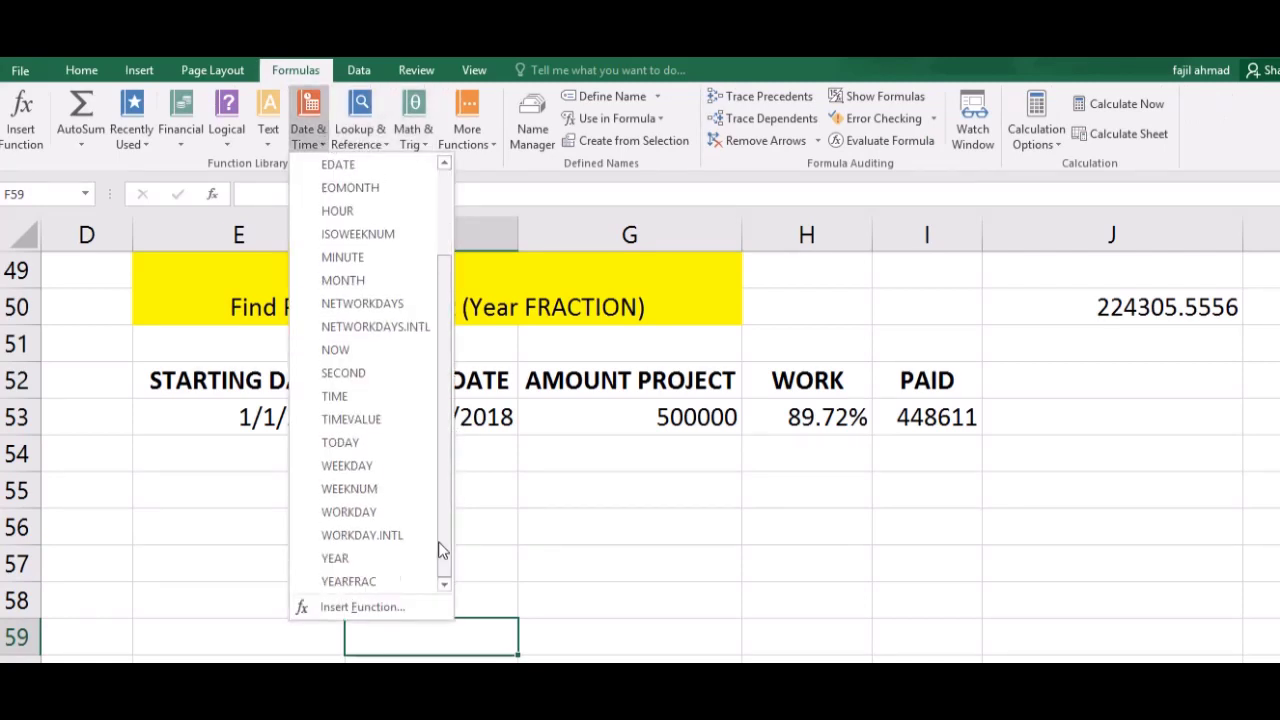
left_click(530, 518)
Inspect =DATE(1994,7,20) in E41 and =INT((TODAY()-E41)/365) in F41
left_click(447, 478)
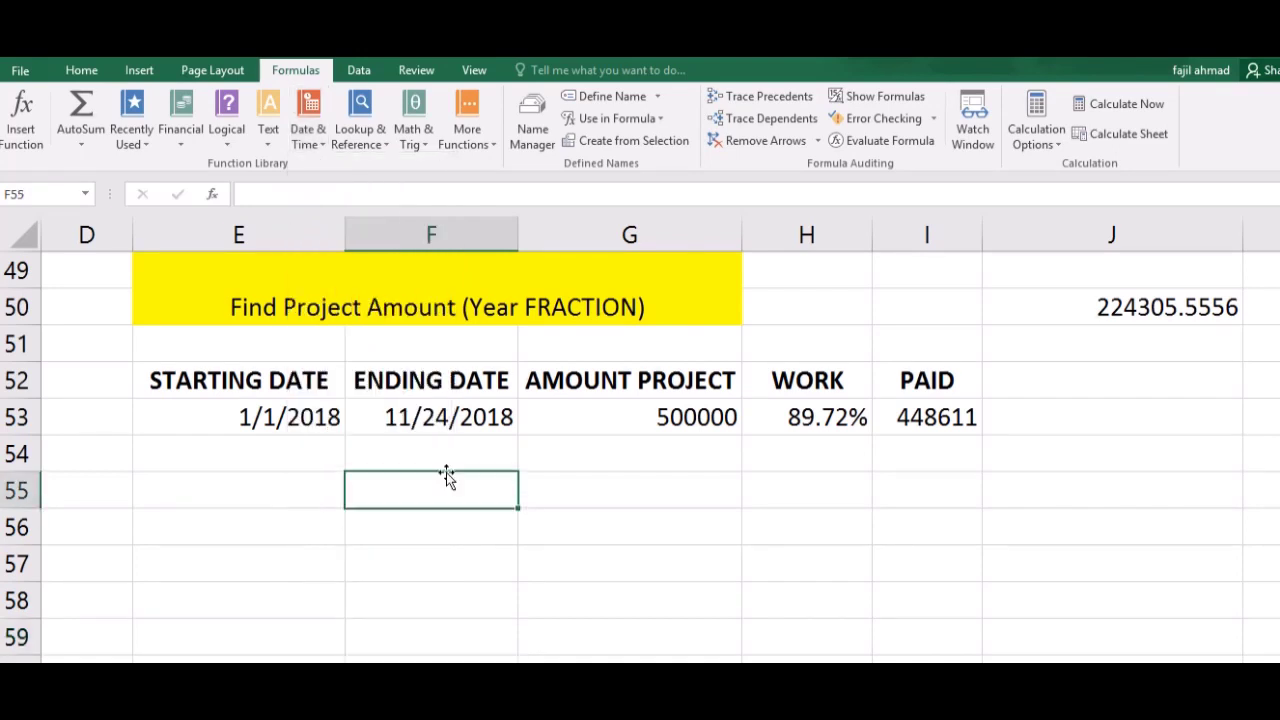
key("Down")
key("Down")
key("Up")
key("Up")
key("Up")
key("Up")
key("Up")
key("Up")
key("Up")
key("Up")
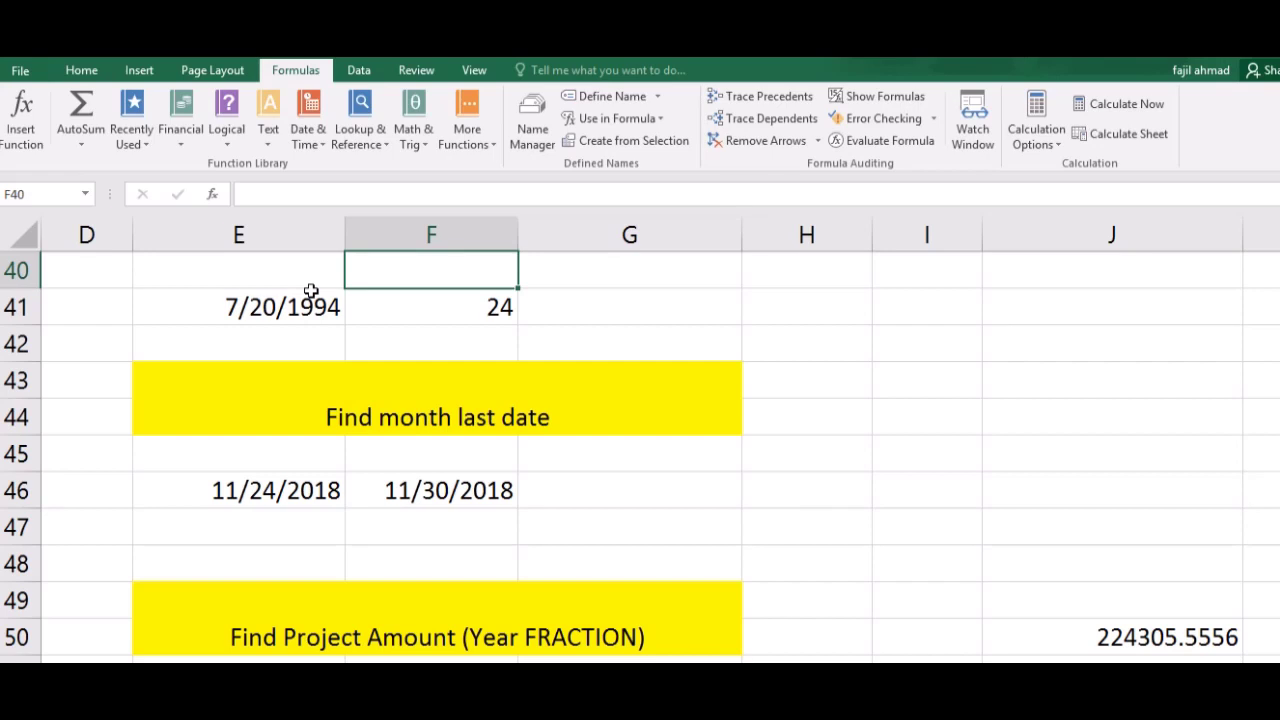
left_click(230, 307)
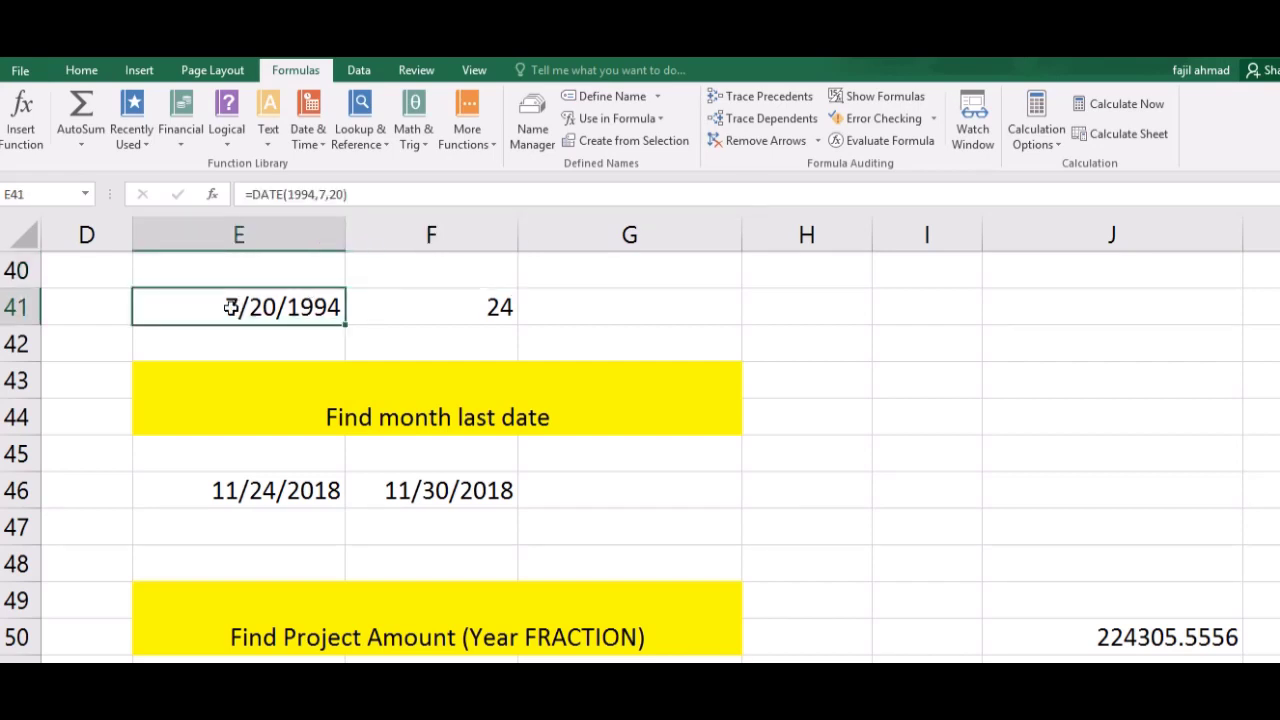
left_click(354, 333)
left_click(428, 317)
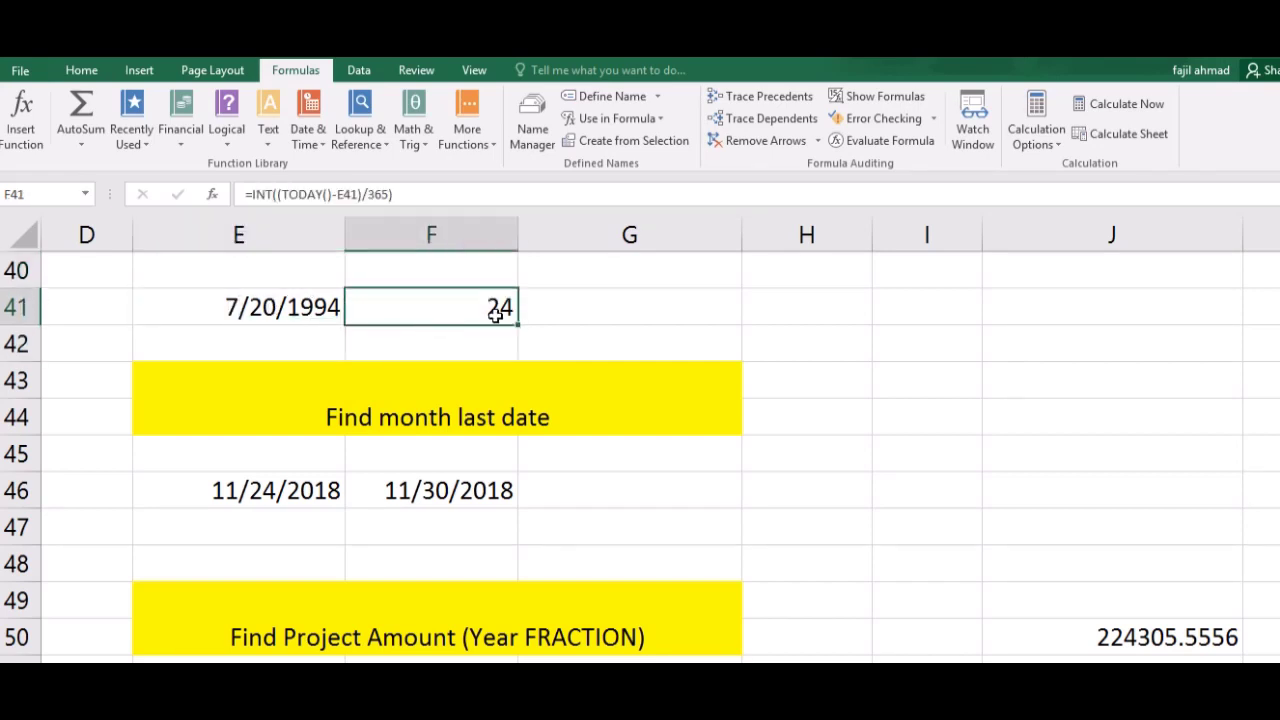
left_click(595, 315)
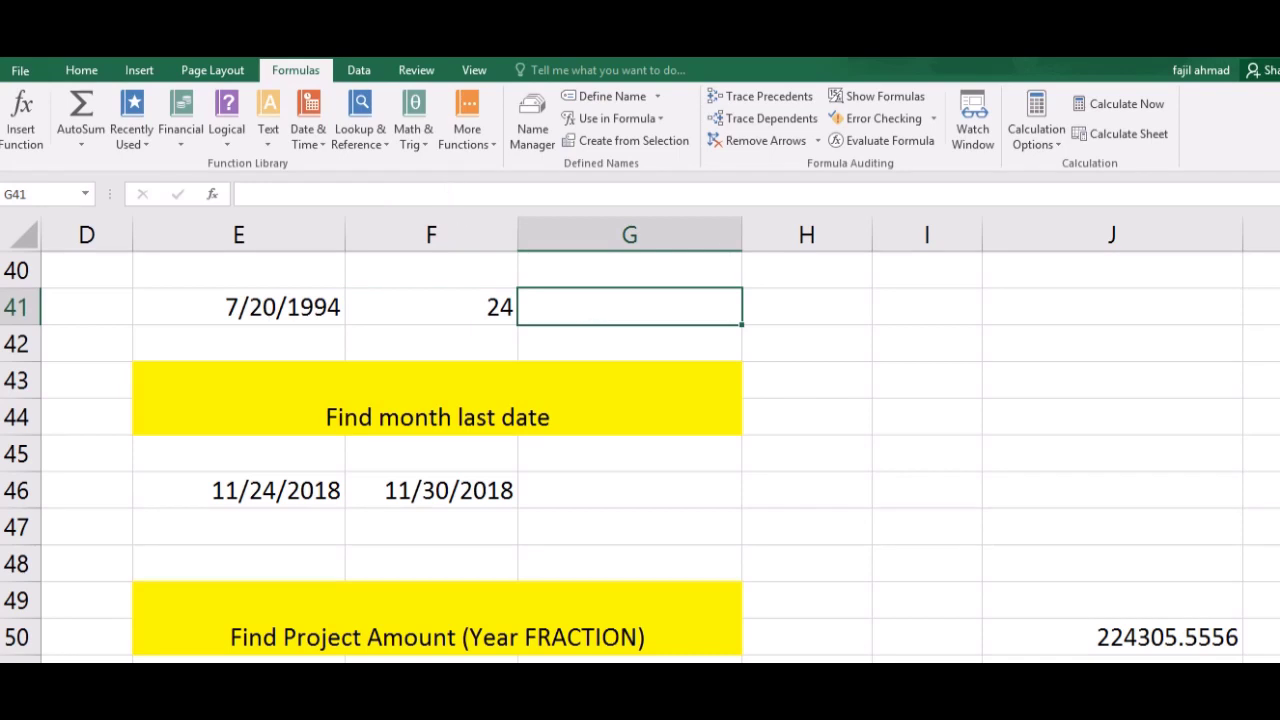